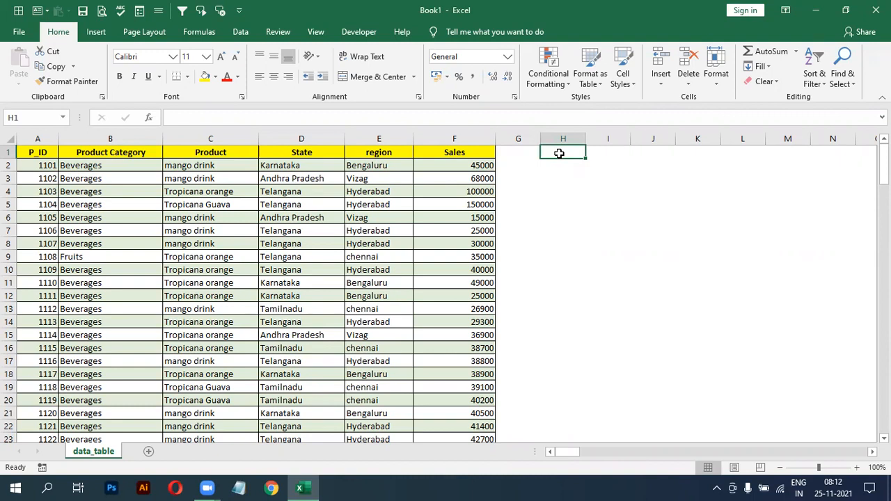
Enter the function names sumifs, averageifs and countifs in cells H1 to H3 and widen column H slightly
left_click(551, 164)
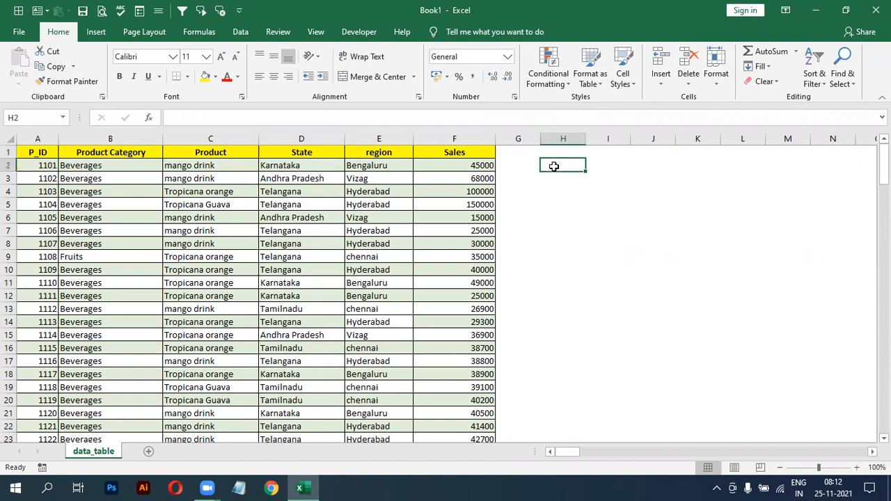
left_click(563, 150)
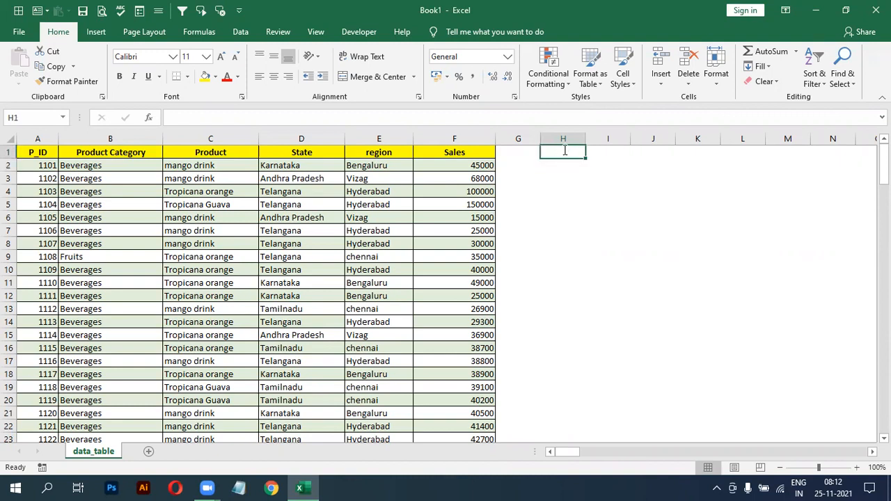
type("um")
type("su")
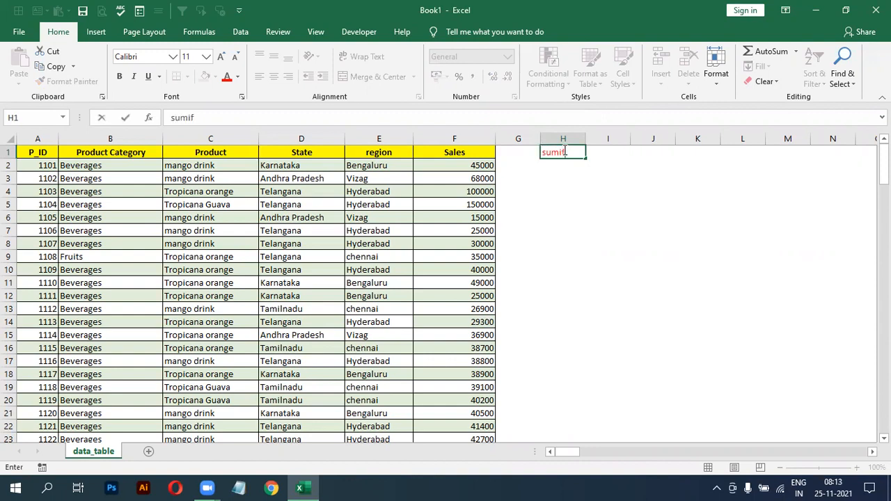
key("Return")
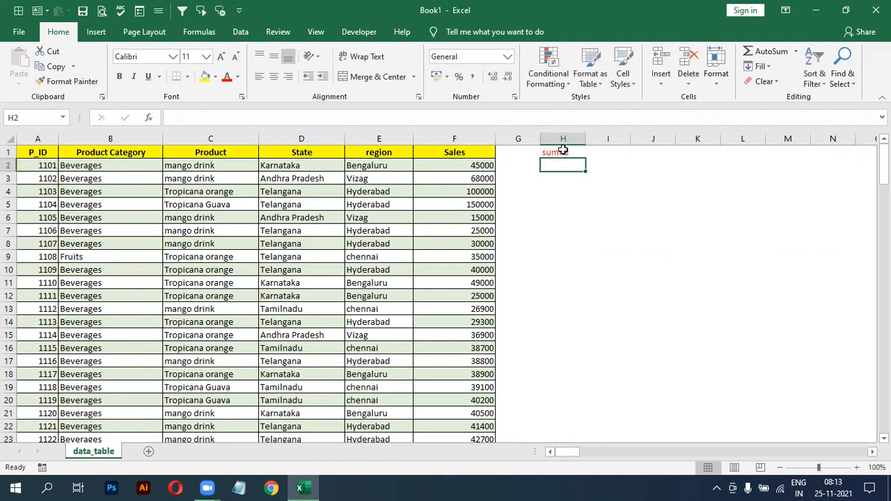
type("averageifs")
key("Return")
type("countifs")
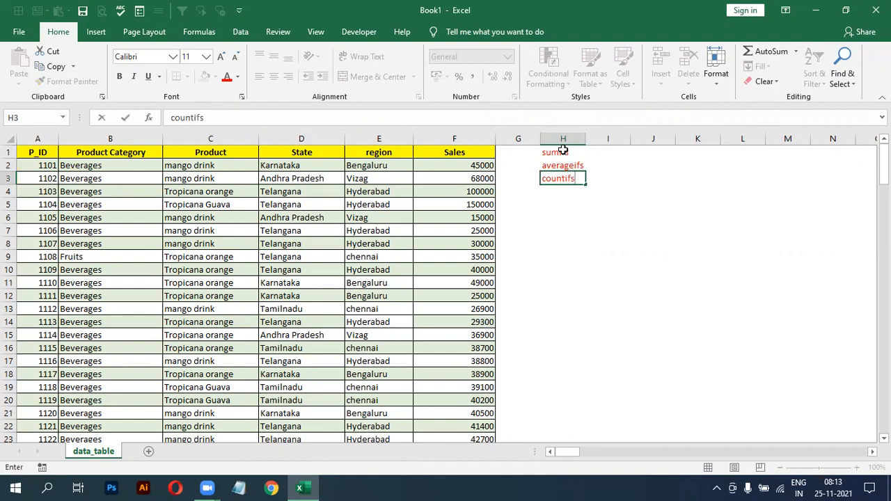
key("Return")
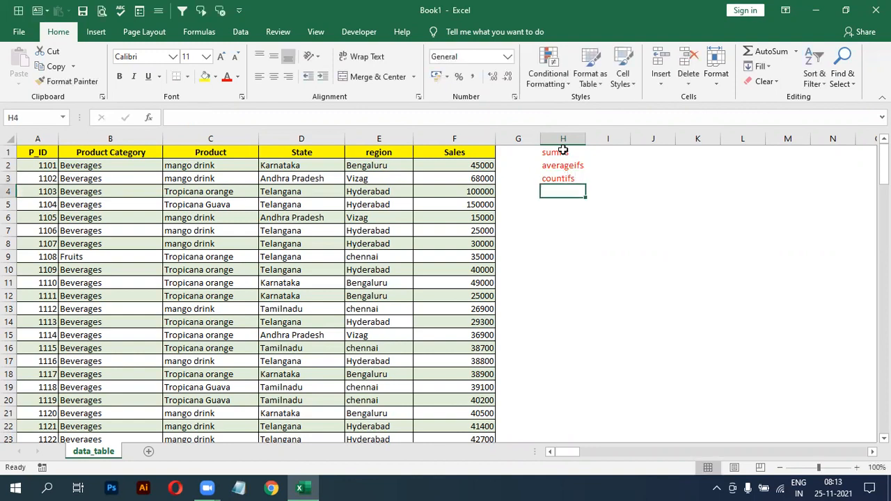
left_click_drag(583, 138, 590, 139)
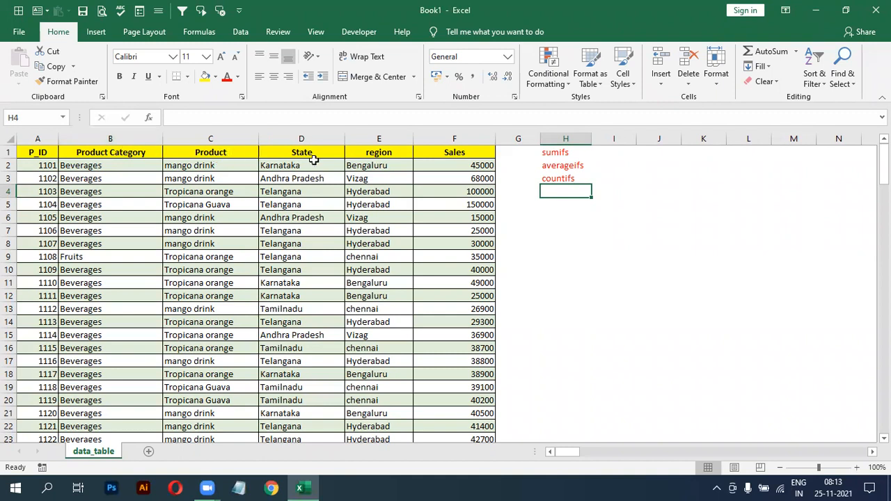
Rename the Product column header in C1 to Product Name
double_click(242, 152)
type("Name")
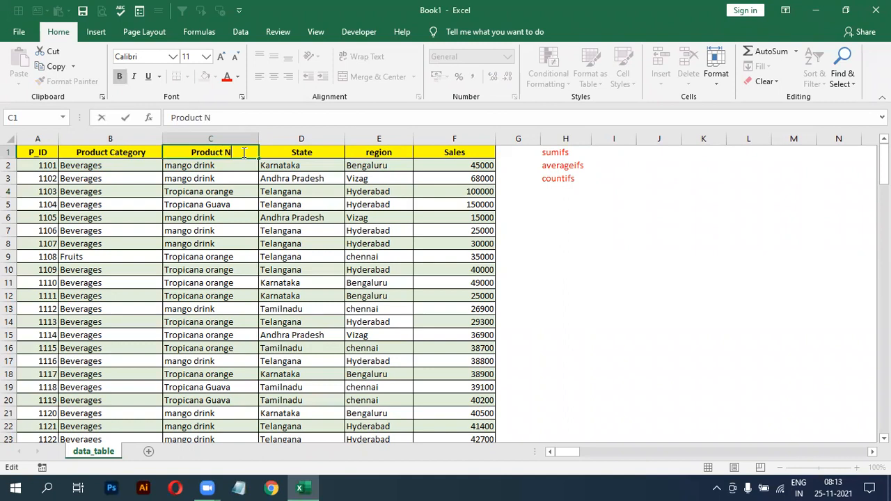
left_click(314, 151)
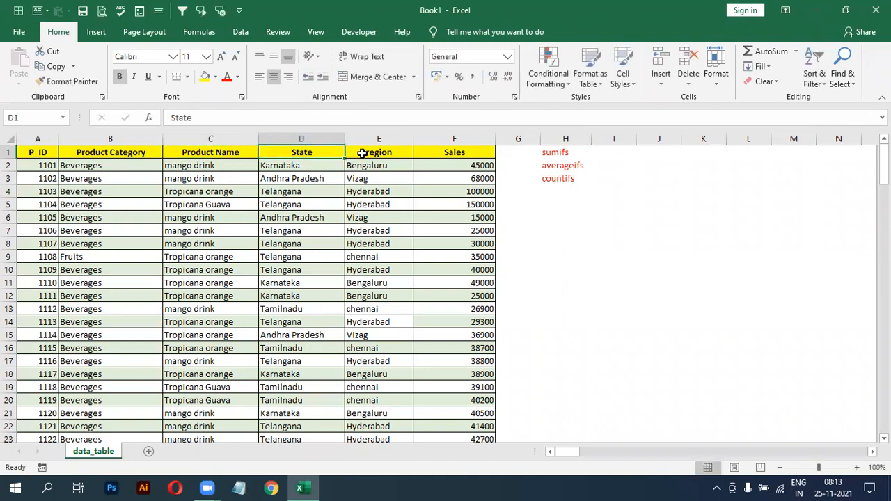
left_click(374, 152)
left_click(436, 153)
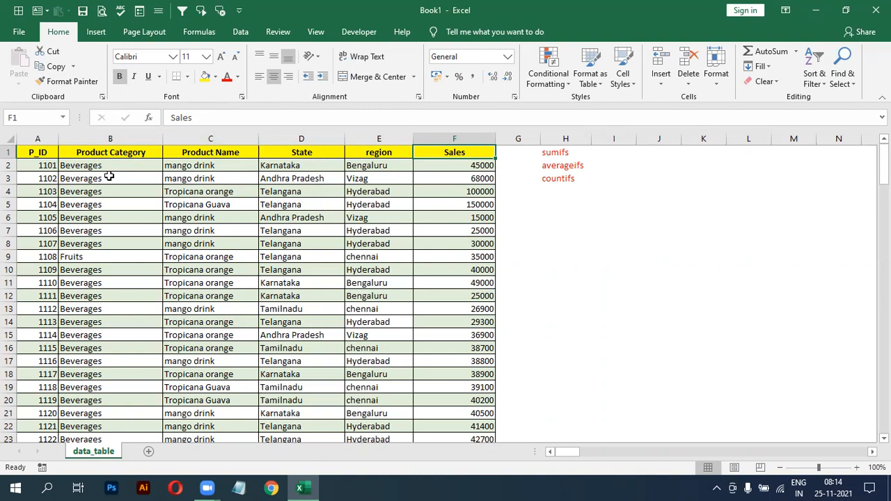
Copy the Product Category header into cell H5 and widen column H to fit it
left_click(150, 151)
key("ctrl+c")
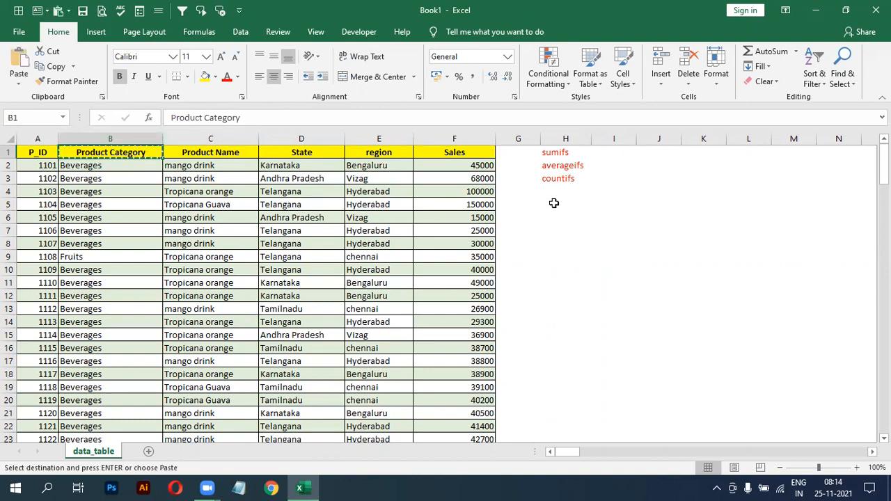
left_click(553, 202)
key("ctrl+v")
left_click_drag(588, 148, 614, 140)
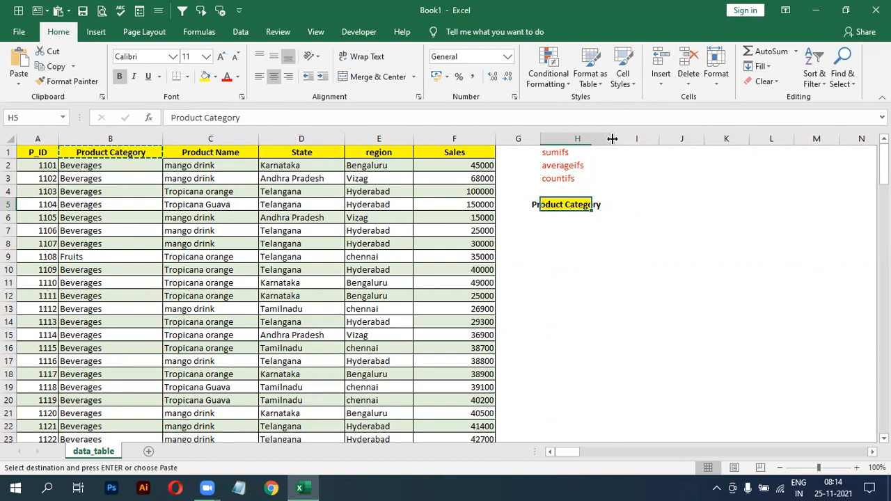
left_click(565, 214)
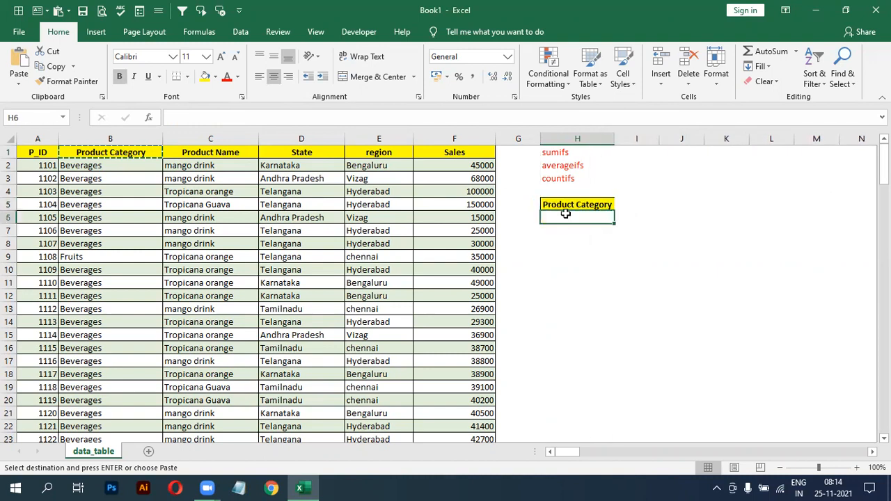
Copy the State header into cell H6, directly below the Product Category label
left_click(293, 152)
key("ctrl+c")
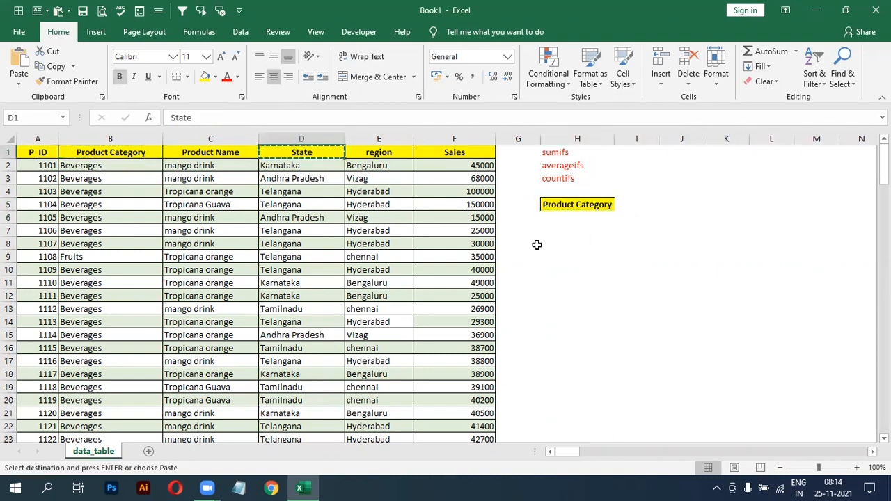
left_click(563, 219)
key("ctrl+v")
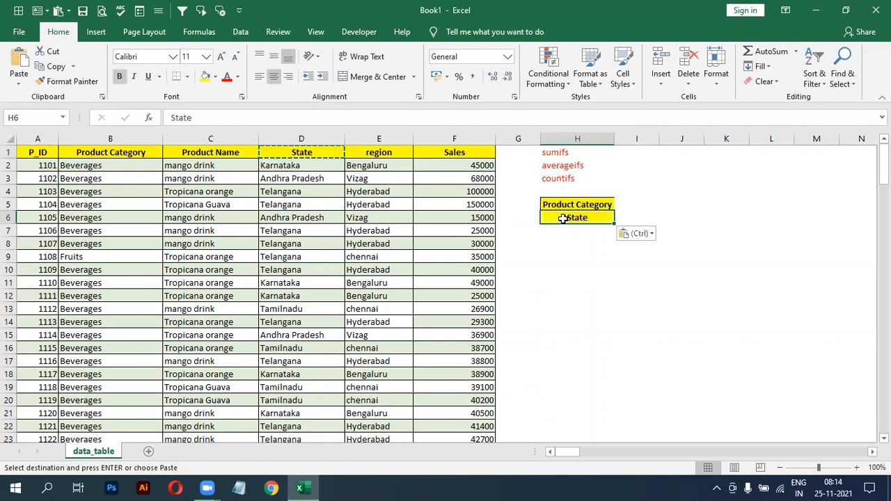
left_click(560, 255)
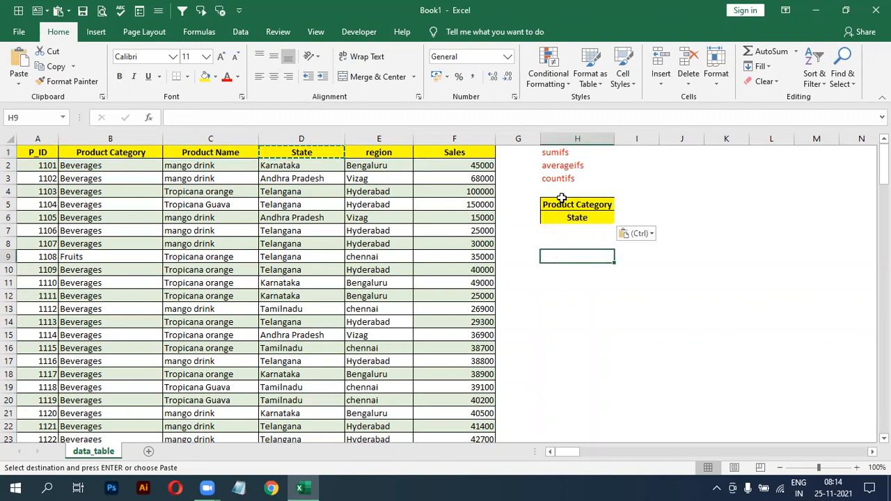
left_click(562, 199)
left_click_drag(561, 199, 570, 216)
left_click(564, 218)
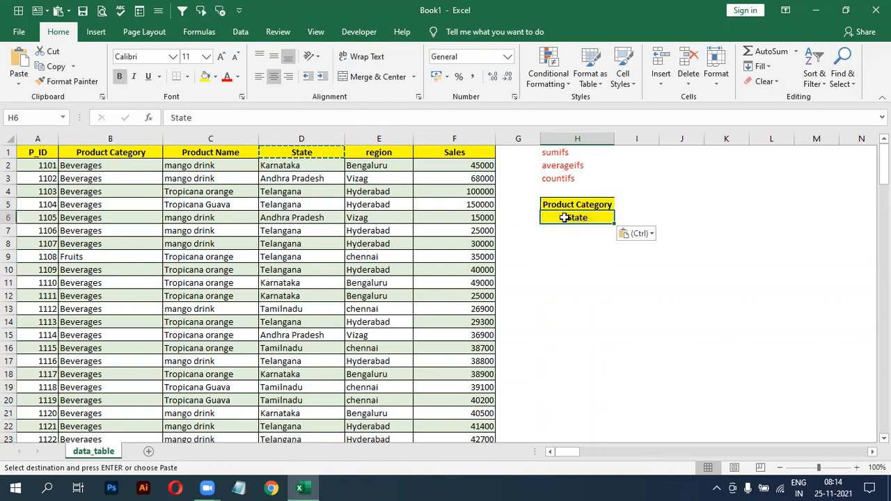
key("Escape")
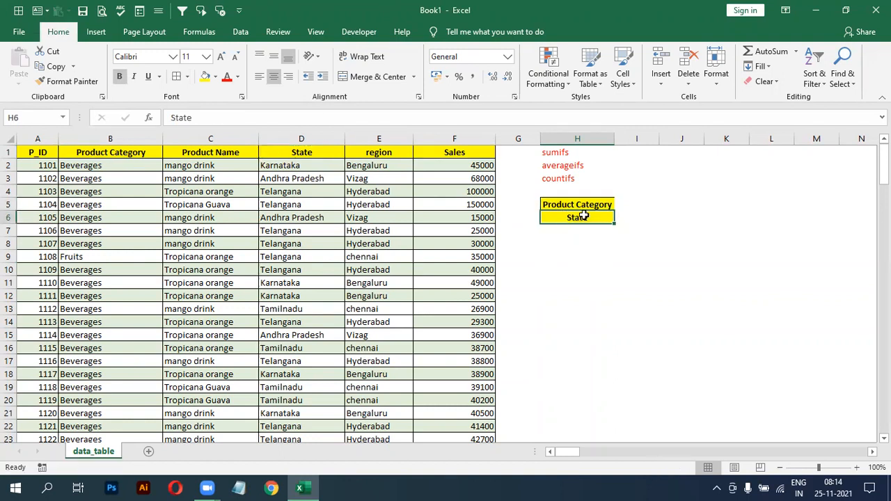
left_click(591, 202)
left_click_drag(590, 202, 590, 217)
left_click(590, 218)
left_click(591, 255)
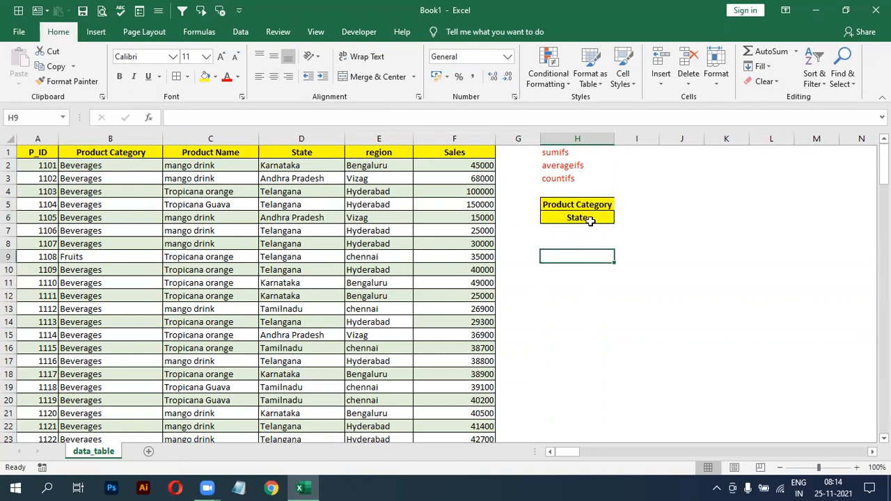
left_click(594, 204)
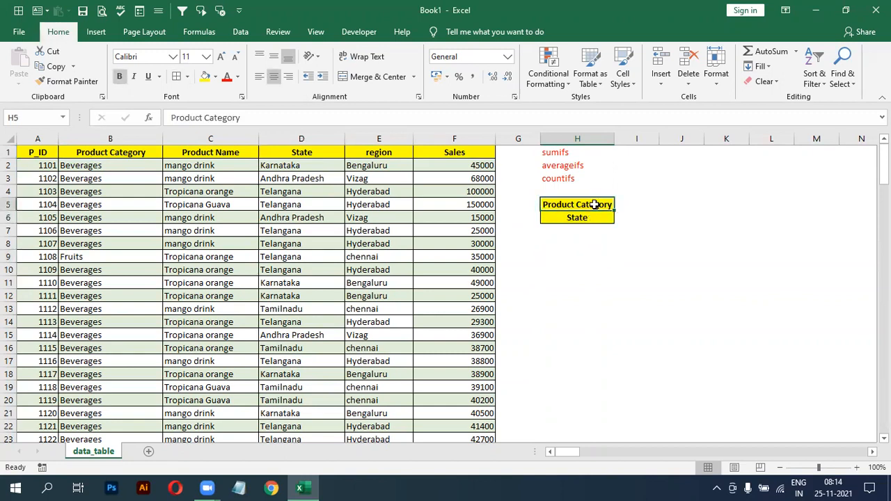
Widen column H a little more around the Product Category and State labels
left_click(601, 266)
left_click_drag(614, 141, 618, 141)
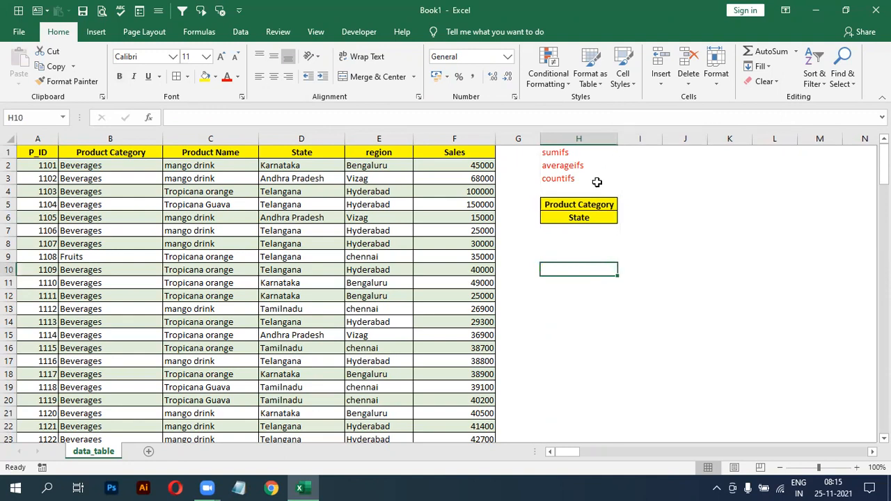
left_click(573, 226)
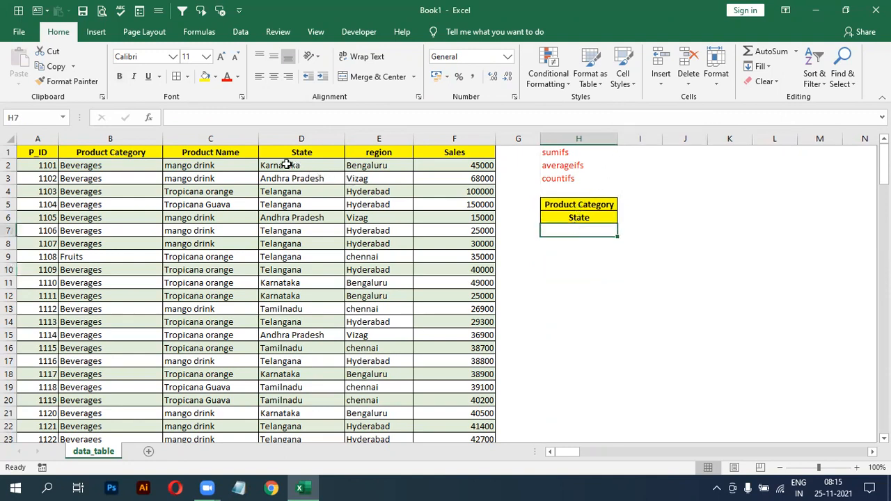
left_click(567, 257)
type("=")
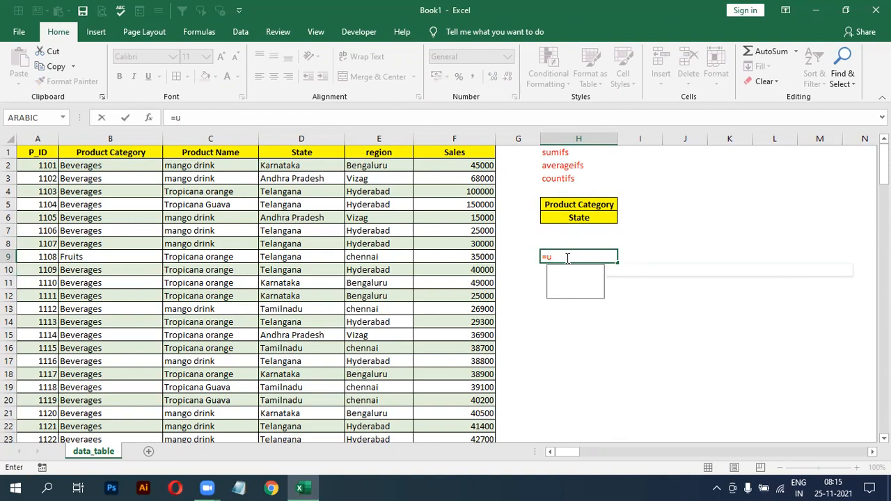
type("un")
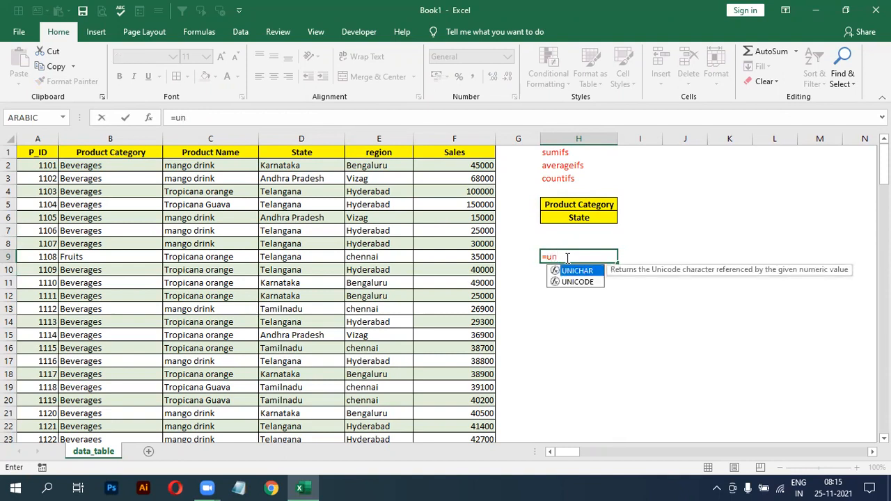
key("Escape")
key("BackSpace")
key("BackSpace")
key("BackSpace")
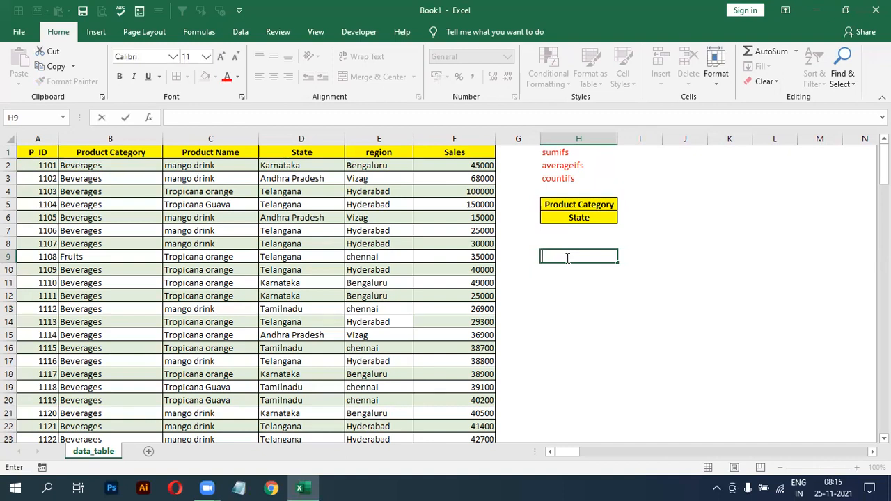
left_click(551, 291)
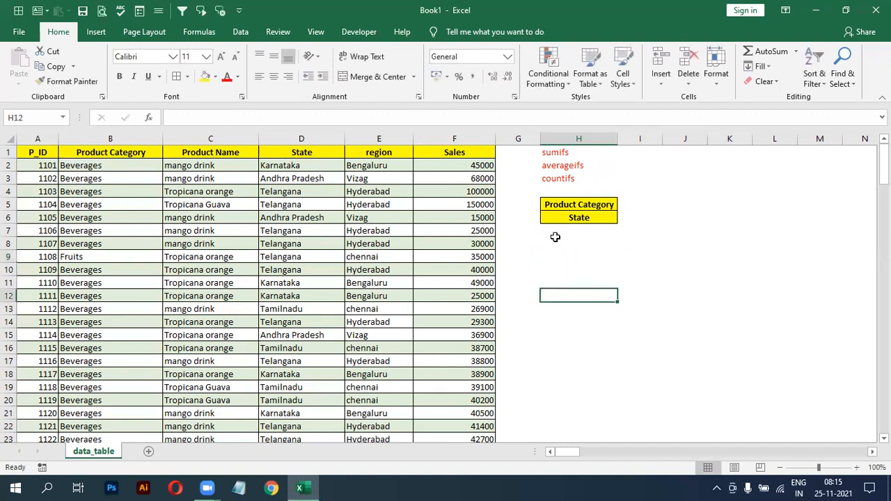
left_click(237, 152)
left_click(569, 218)
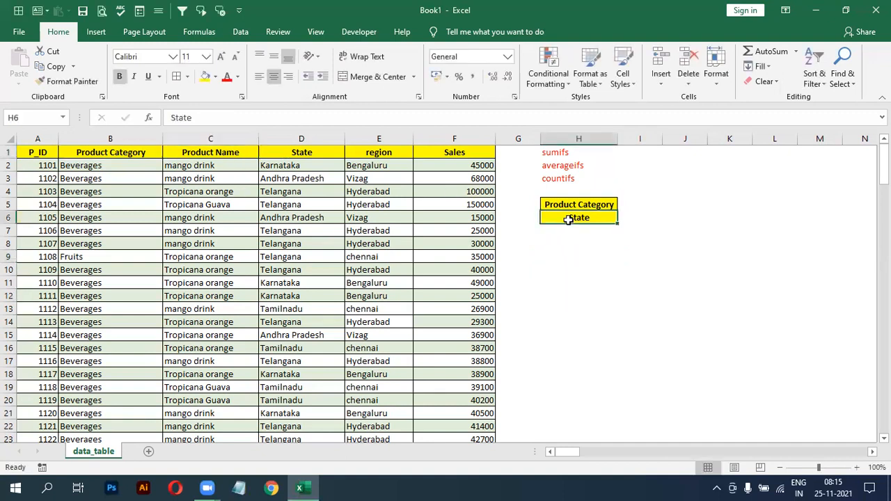
left_click(559, 313)
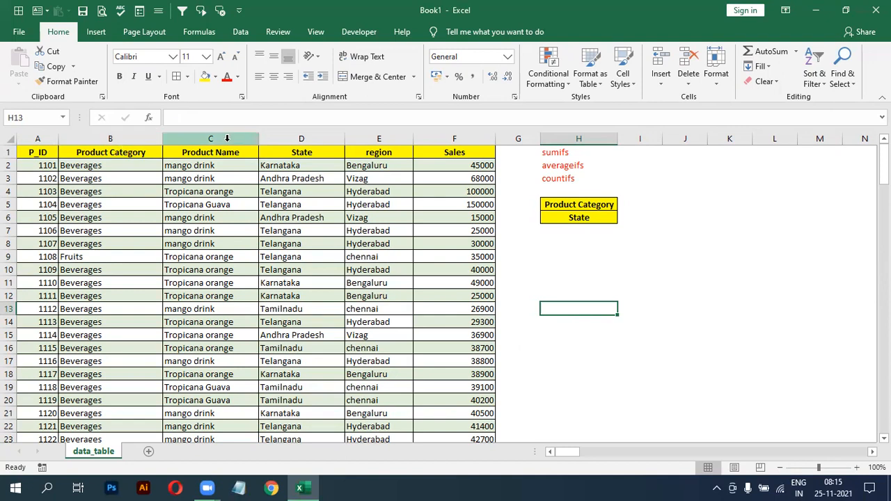
left_click(571, 231)
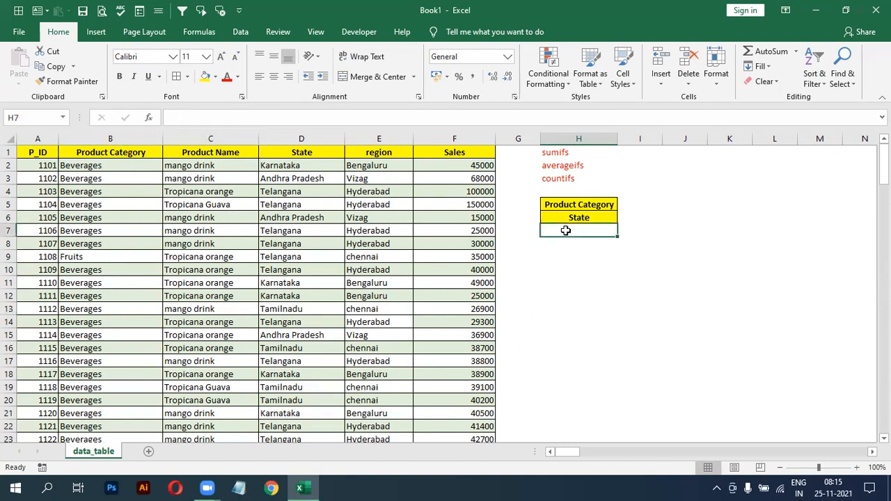
Try to paste a copy of the entire State column starting at cell J6
left_click(300, 151)
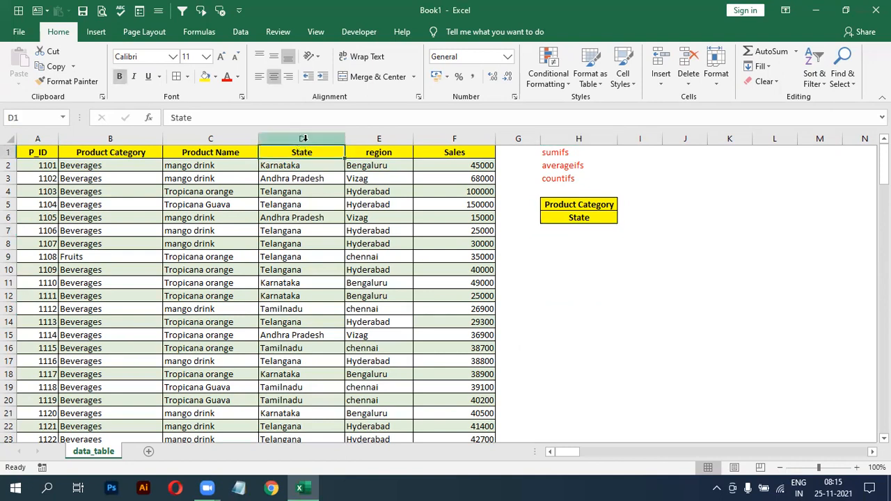
left_click(304, 136)
key("ctrl+c")
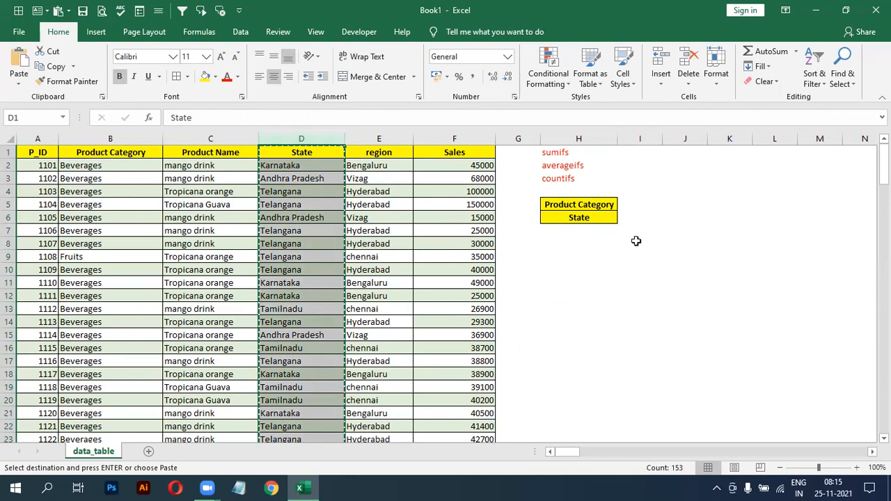
left_click(668, 235)
key("ctrl+c")
left_click(294, 137)
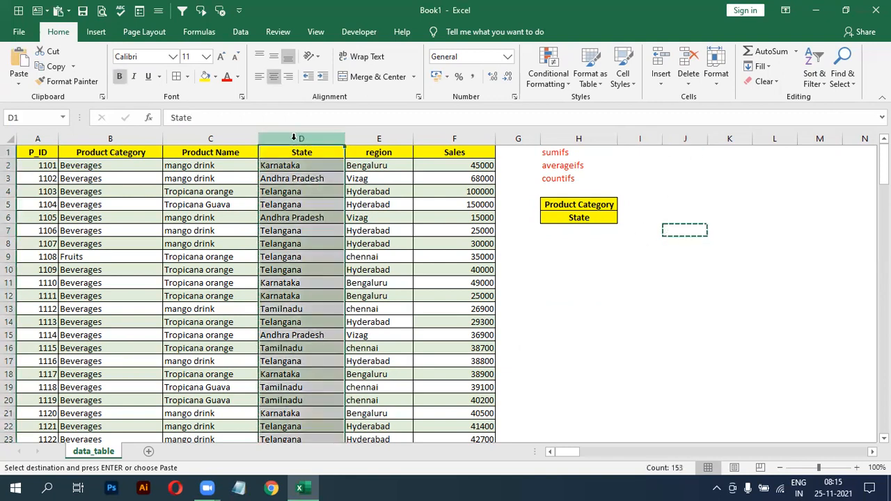
key("ctrl+c")
left_click(666, 223)
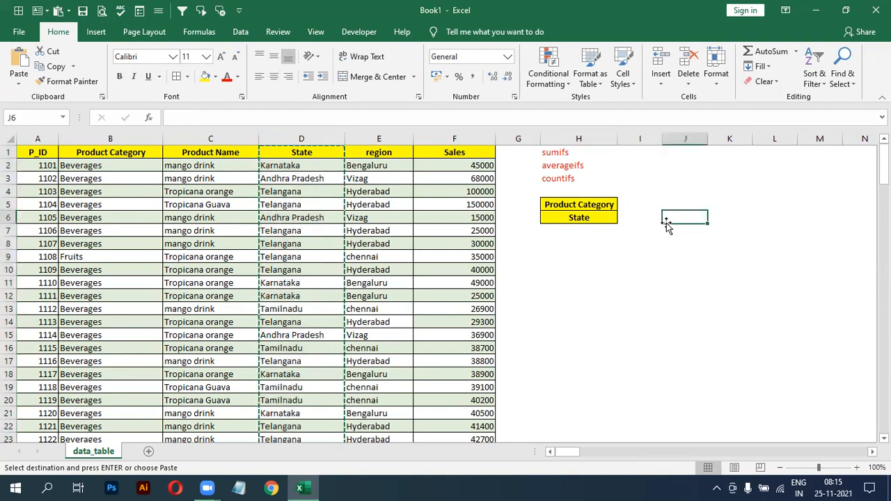
key("ctrl+v")
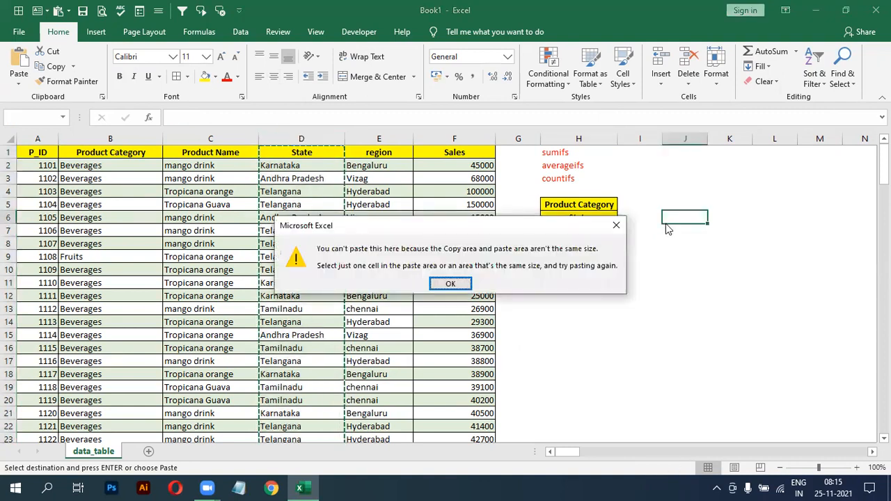
left_click(451, 280)
Copy the filled State column with its header to cell J5, and the Product Category values to cell L105
left_click(290, 151)
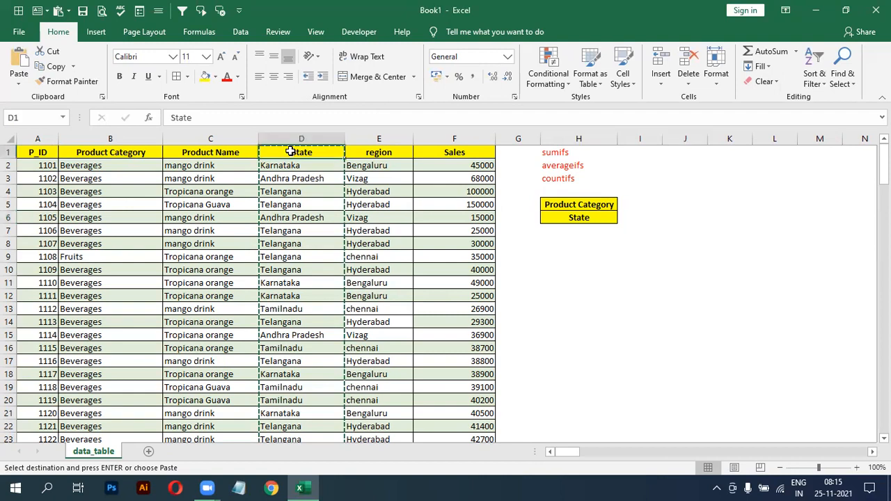
key("ctrl+shift+Down")
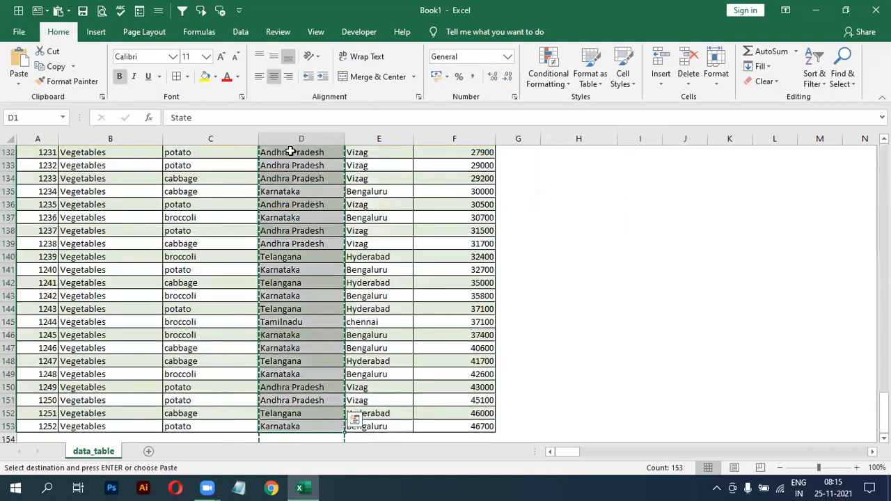
key("ctrl+c")
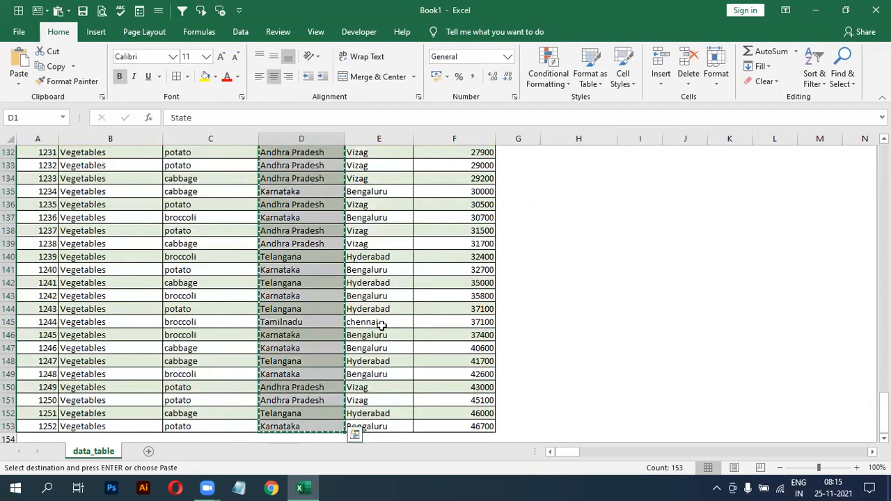
key("ctrl+n")
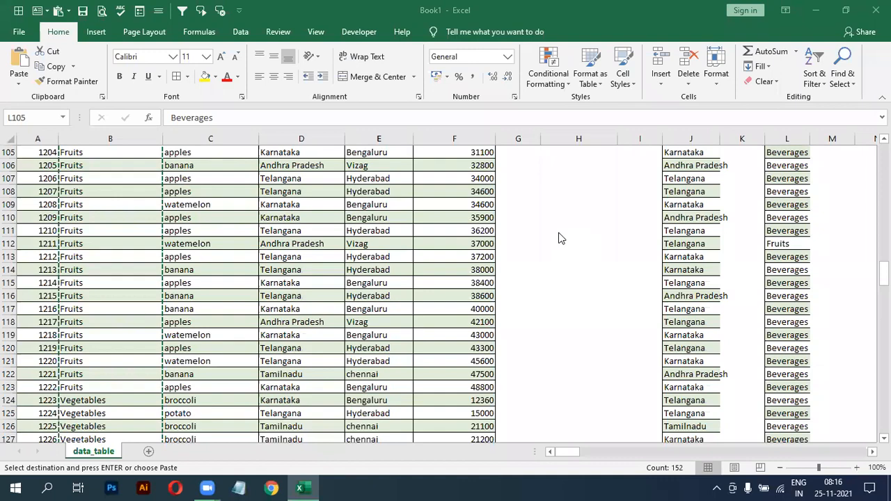
Examine column L above the copied product categories, going back up to the first row of the sheet
key("Up")
key("Up")
key("Up")
key("Up")
key("Up")
key("Up")
key("Up")
key("Up")
key("Up")
key("Up")
key("Up")
key("Up")
key("Up")
key("Up")
key("Up")
key("Up")
key("Up")
key("Up")
key("Up")
key("Up")
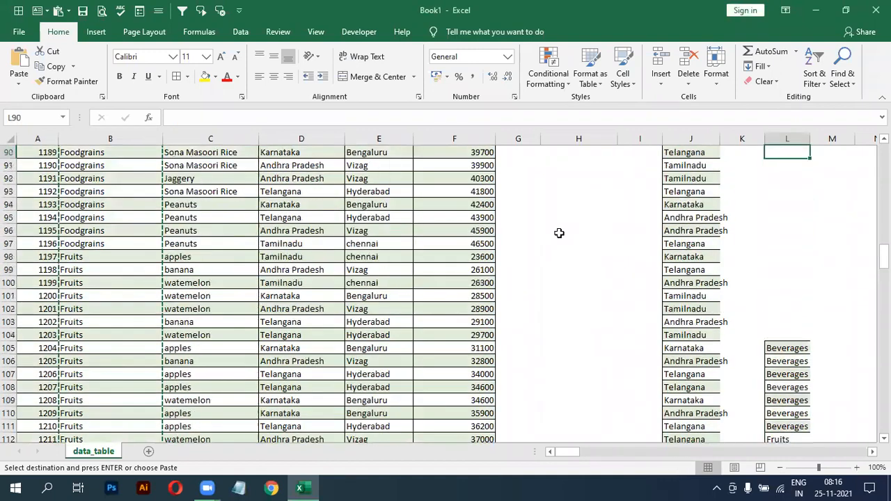
key("Down")
key("Down")
key("Down")
key("Down")
key("Down")
key("Down")
key("Down")
key("Down")
key("Down")
key("Down")
key("Down")
key("Down")
key("Down")
key("Down")
key("Down")
key("Down")
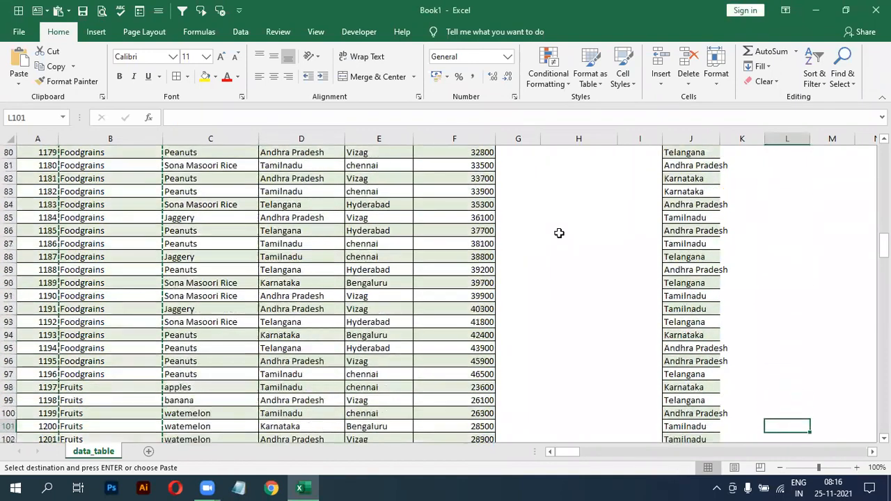
key("Up")
key("Up")
key("Up")
key("Up")
key("Up")
key("Up")
key("Up")
key("Up")
key("Up")
key("Up")
key("Up")
key("Up")
key("Up")
key("Up")
key("Up")
key("Up")
key("Up")
key("Up")
key("Up")
key("Up")
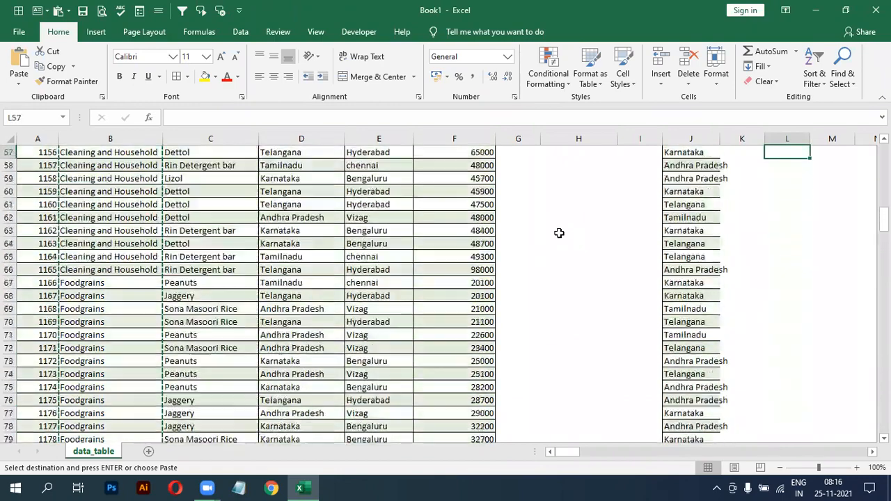
key("Up")
key("Up")
key("Up")
key("Up")
key("Up")
key("Up")
key("Up")
key("Up")
key("Up")
key("Up")
key("Up")
key("Up")
key("Up")
key("Up")
key("Up")
key("Up")
key("Up")
key("Up")
key("Up")
key("Up")
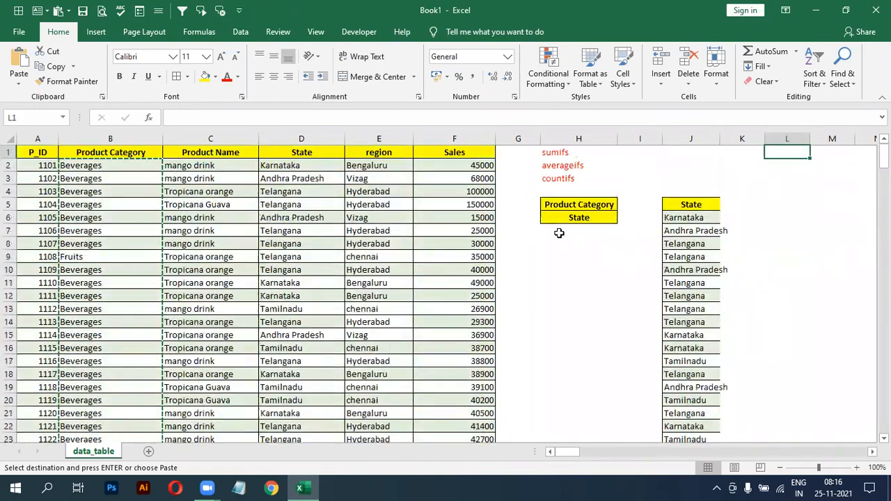
Remove the duplicates from the copied State list starting at J5, treating State as the header
left_click(671, 206)
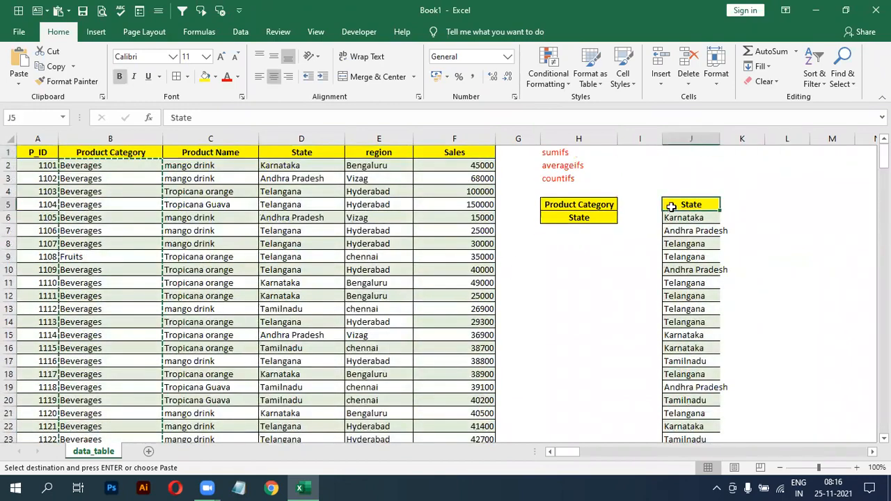
key("ctrl+shift+Down")
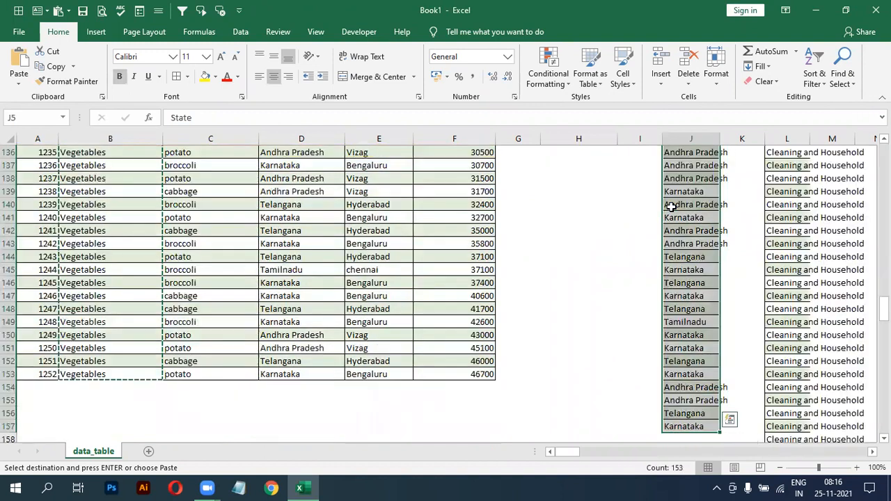
left_click(240, 32)
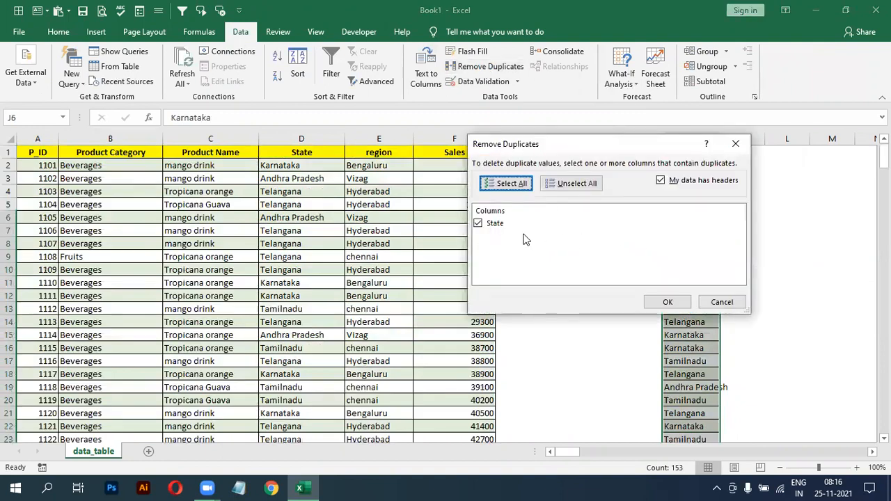
left_click(667, 304)
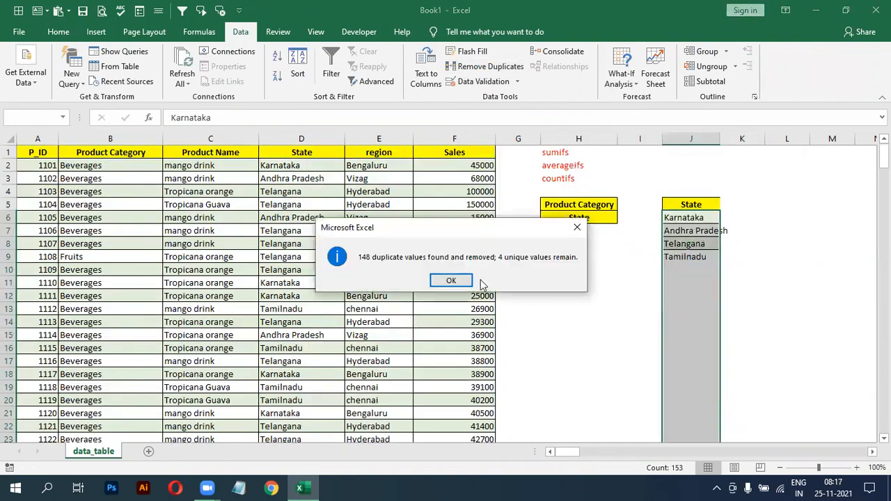
left_click(452, 280)
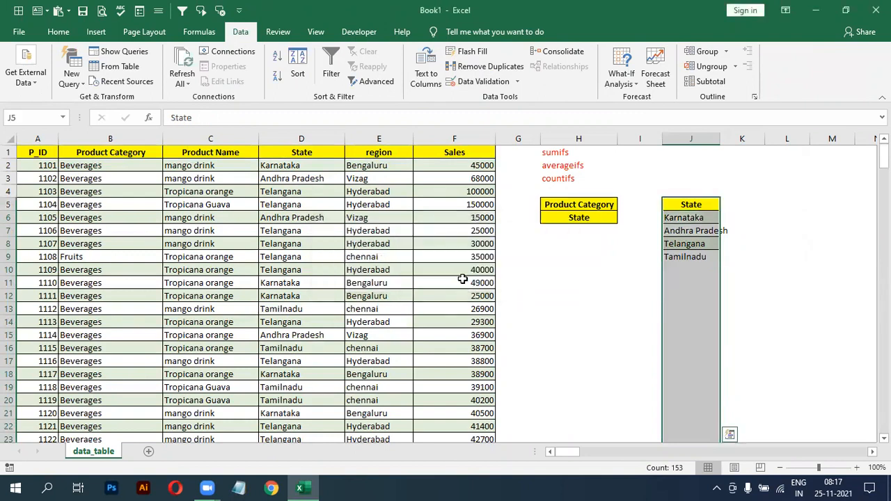
Copy the four unique states to H7 below the State label and delete the helper column J
left_click(696, 295)
left_click(689, 219)
left_click_drag(686, 232, 682, 255)
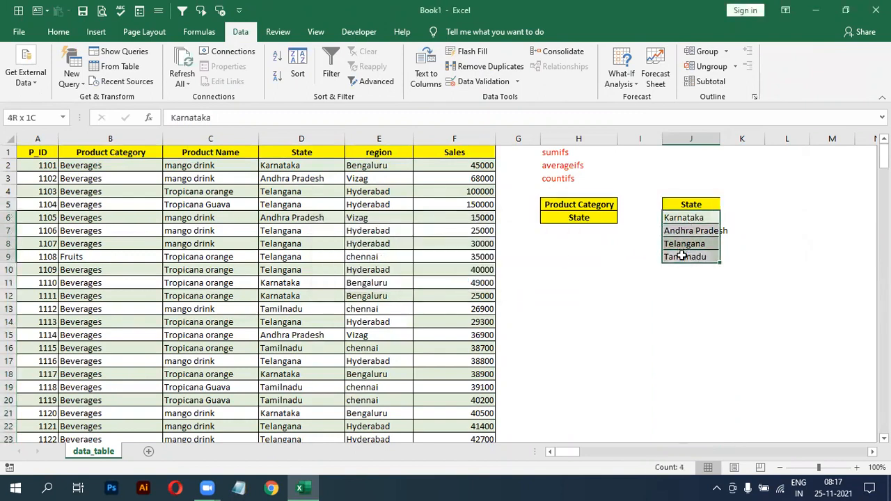
key("ctrl+c")
left_click(588, 230)
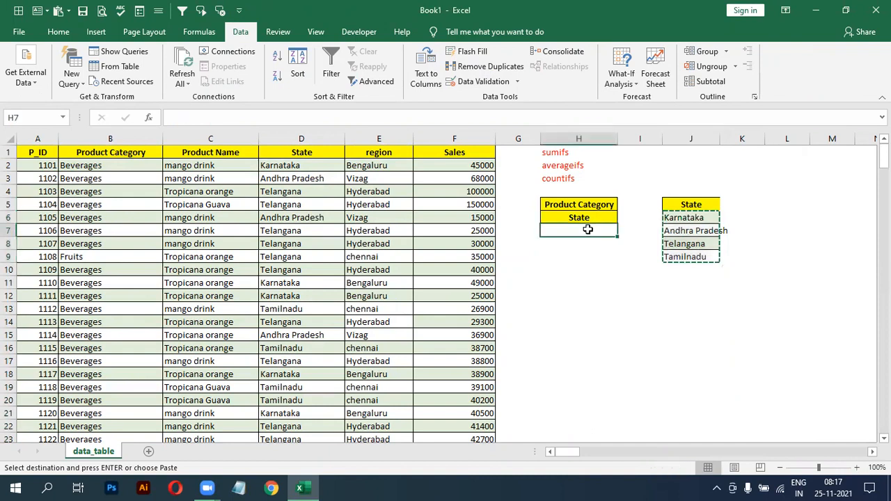
key("ctrl+v")
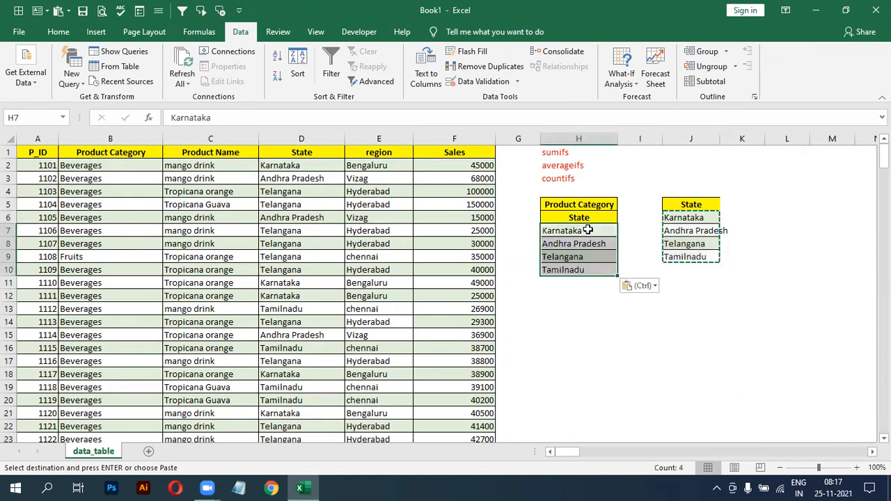
left_click(691, 139)
key("ctrl+minus")
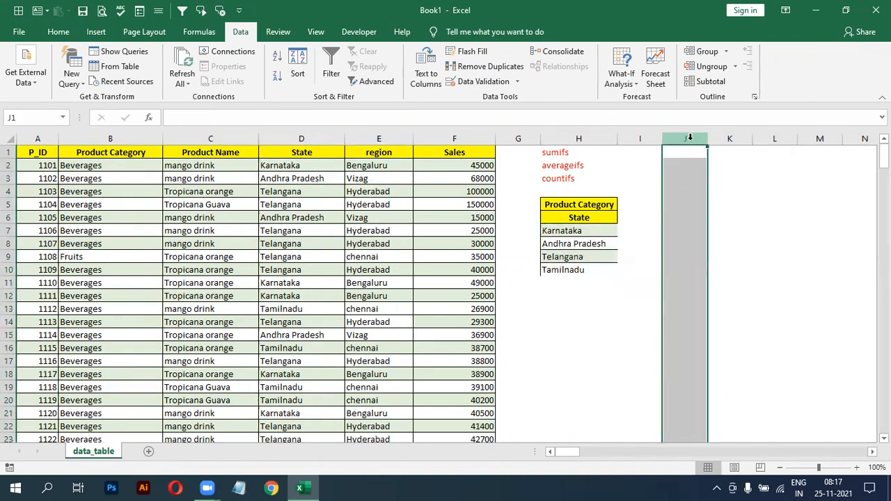
Remove the duplicates from the copied Product Category values starting at cell K105
key("Right")
key("Down")
key("Down")
key("ctrl+Down")
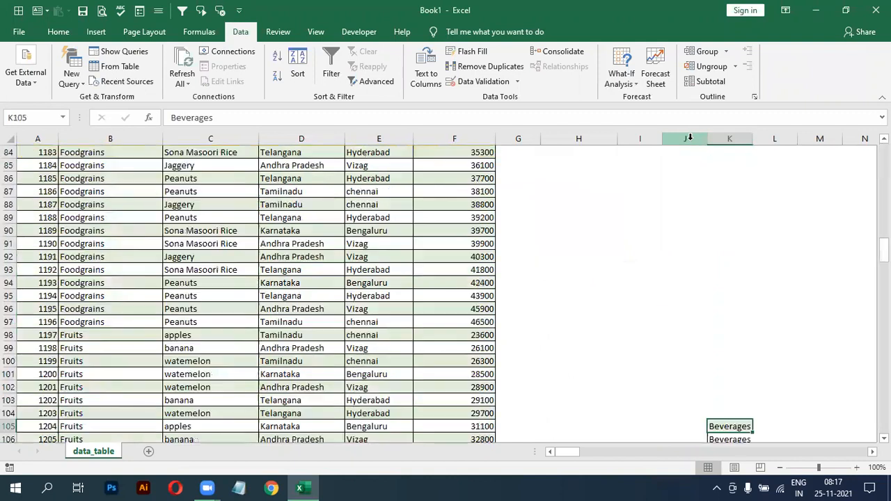
key("ctrl+shift+Down")
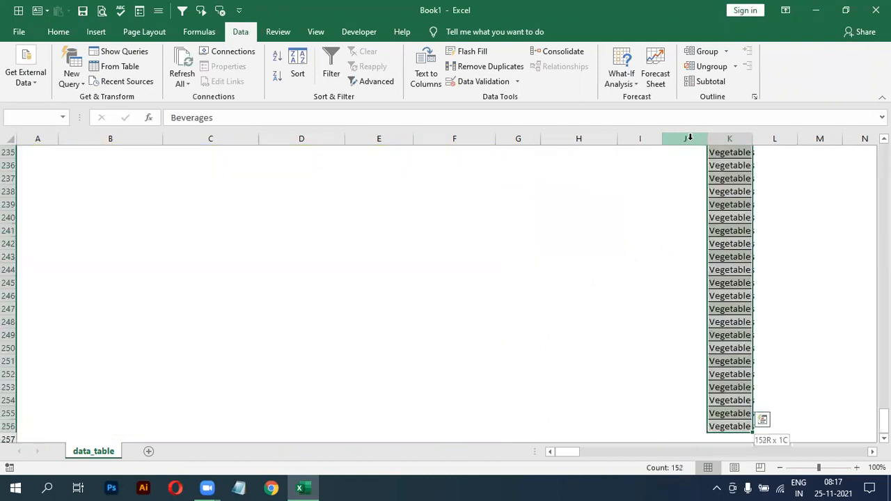
left_click(487, 66)
left_click(668, 302)
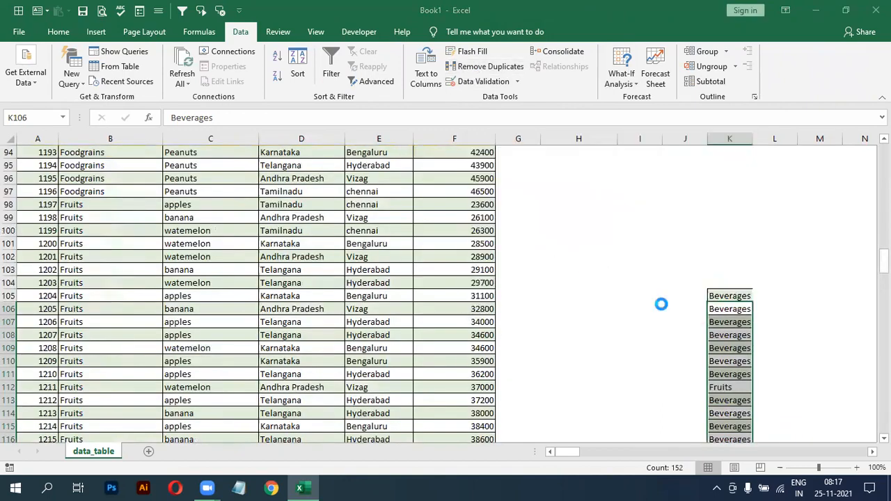
left_click(577, 226)
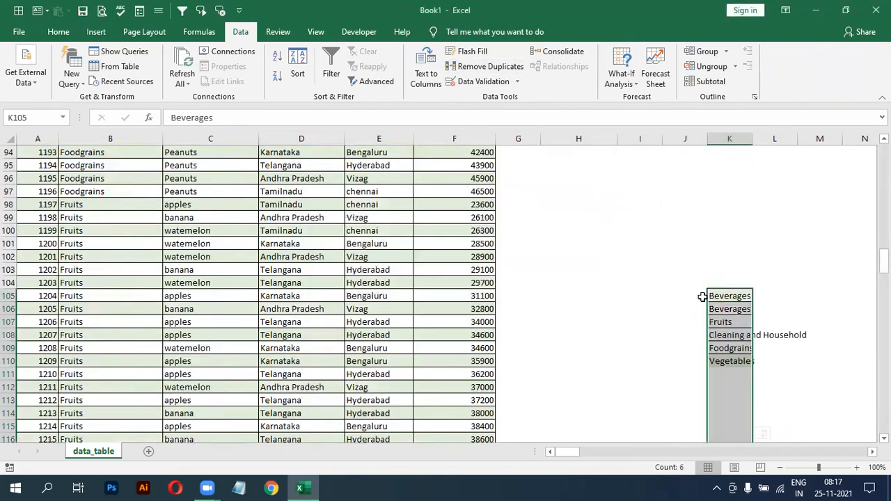
Copy the reduced category list in K105:K110 to cell M1 and widen column M slightly
left_click_drag(712, 295, 724, 360)
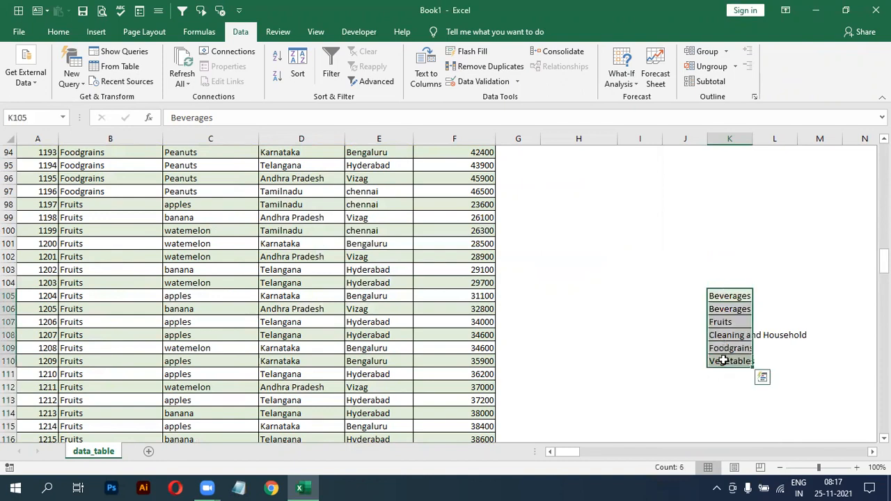
key("ctrl+c")
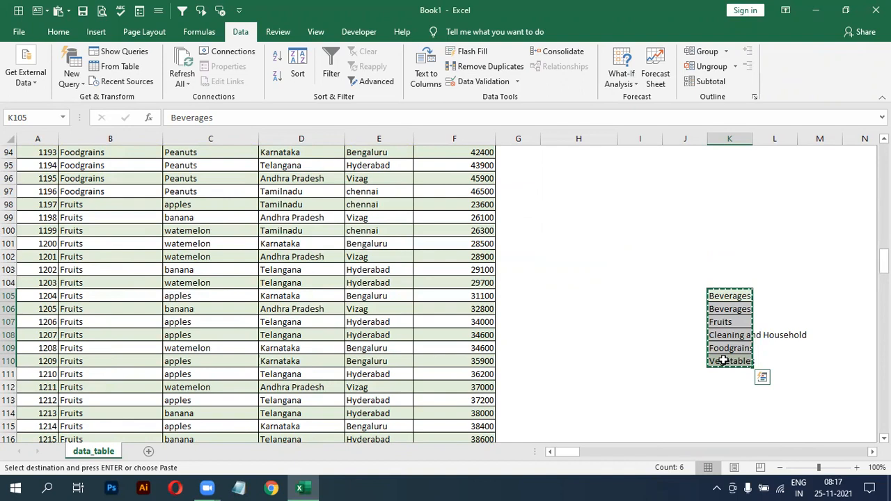
key("ctrl+Up")
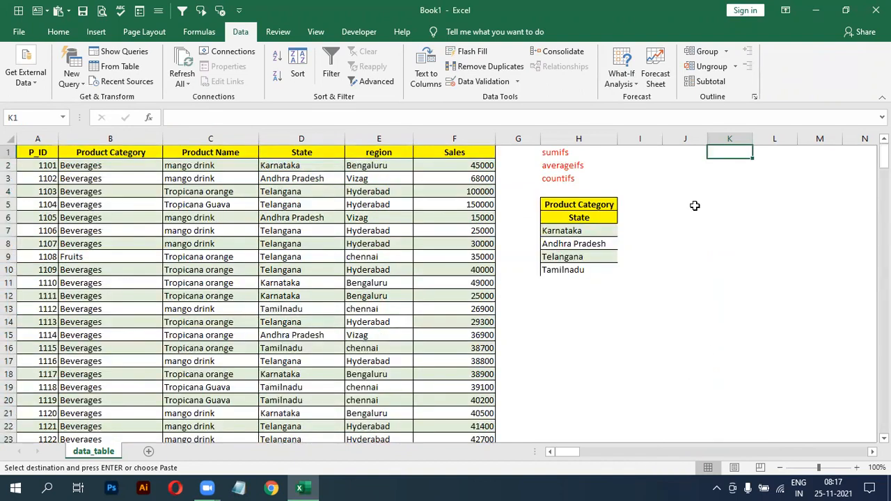
left_click(824, 152)
key("ctrl+v")
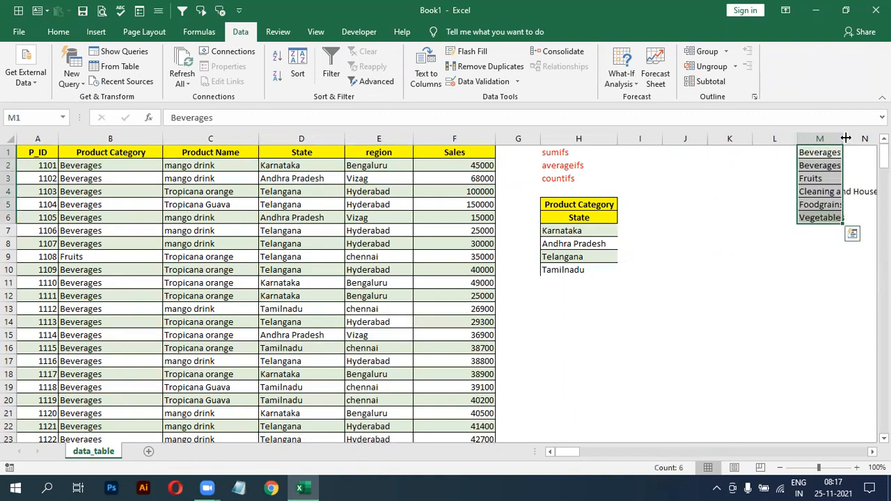
left_click_drag(842, 138, 849, 138)
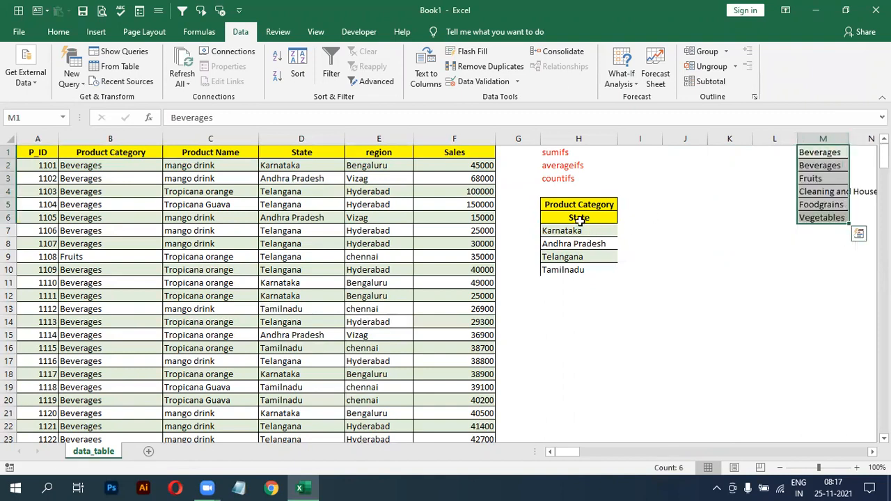
Apply all borders to the four state names in H7:H10
left_click_drag(576, 231, 569, 268)
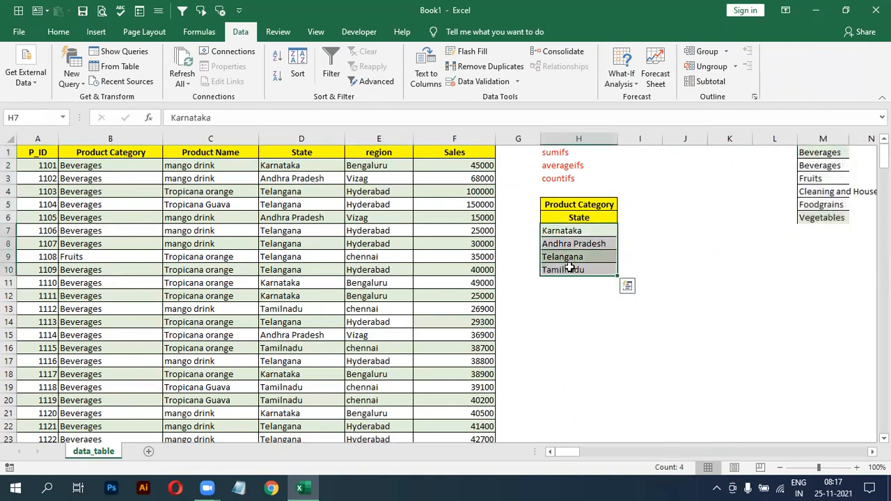
key("alt+h")
left_click(698, 342)
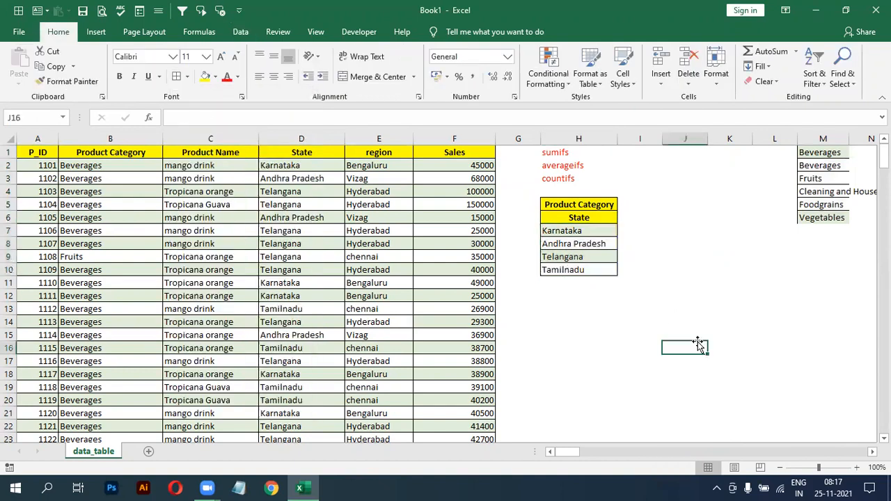
Widen column I slightly and apply all borders to the empty cells I5:I10 beside the criteria labels
left_click(596, 216)
left_click(622, 202)
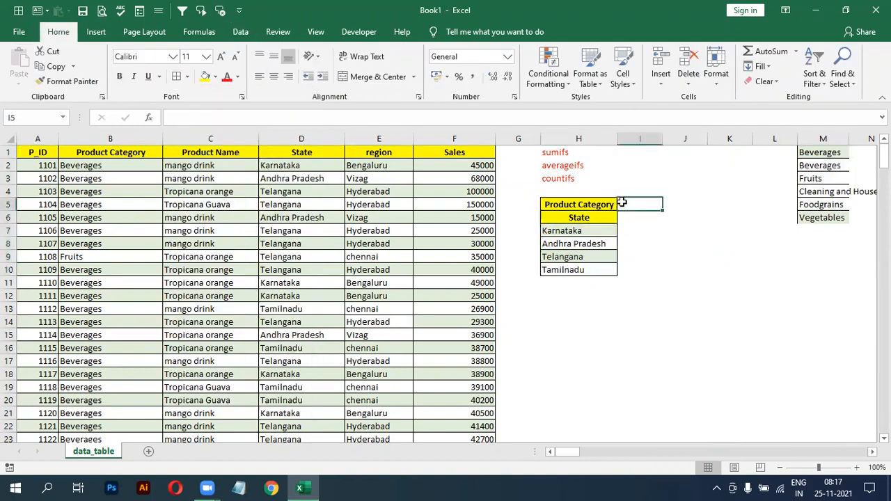
left_click(589, 202)
left_click(635, 202)
left_click_drag(665, 139, 683, 142)
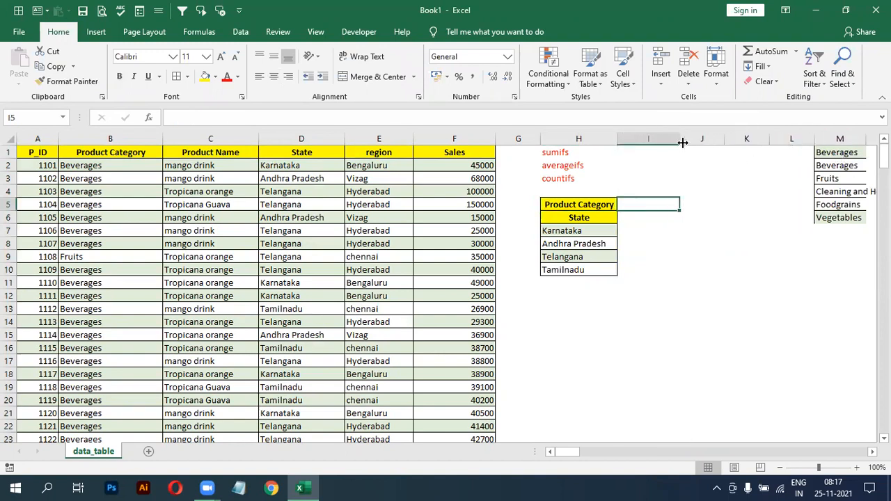
left_click_drag(844, 151, 841, 214)
left_click_drag(632, 202, 628, 268)
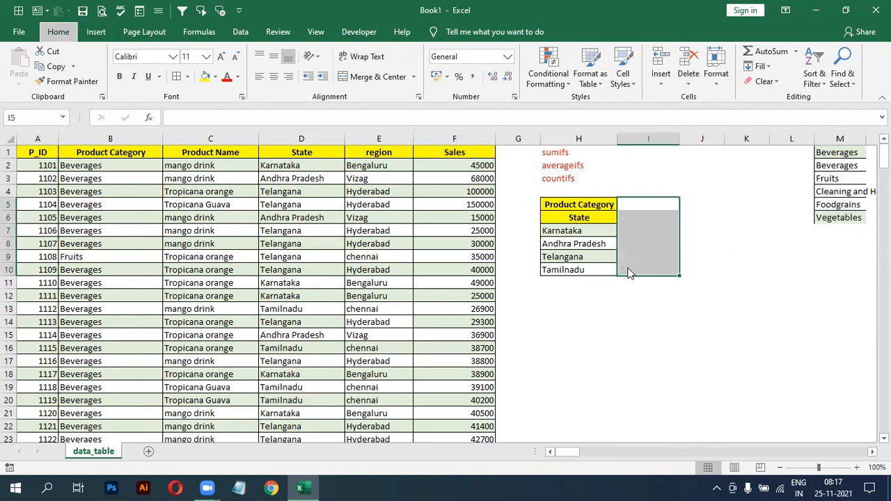
left_click(693, 293)
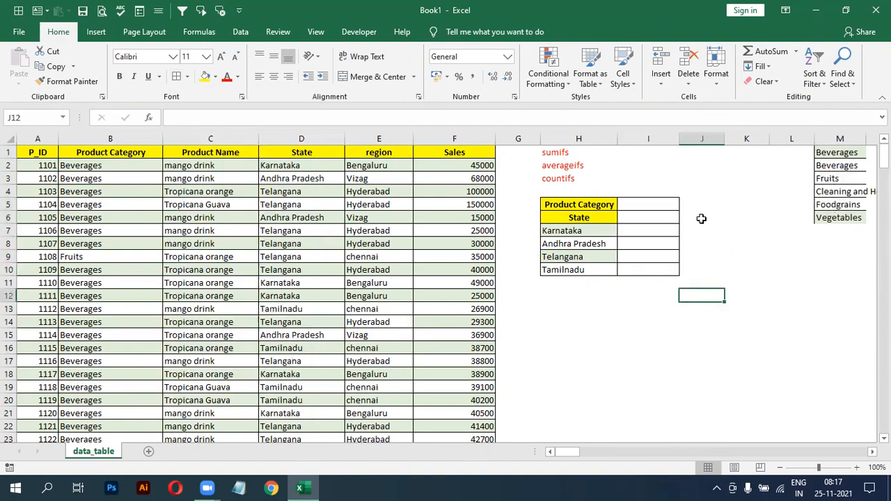
Add list data validation to cell I5 with the category list in M1:M6 as its source
left_click(647, 208)
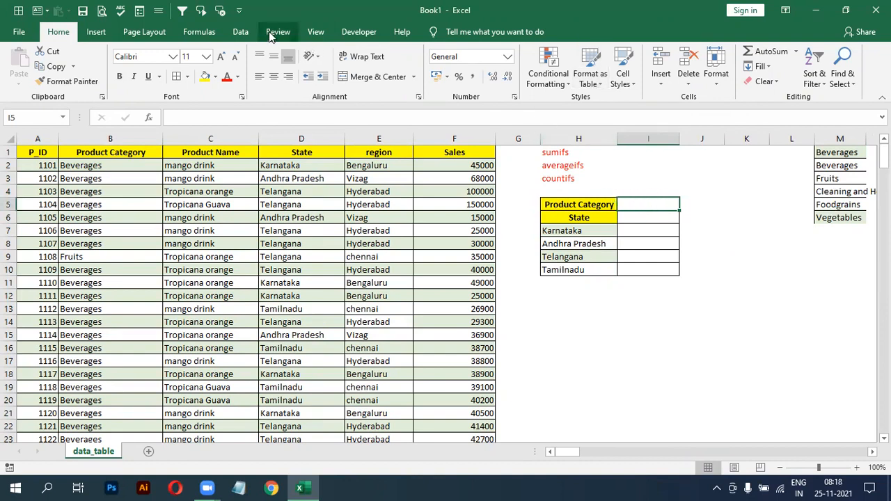
left_click(241, 31)
left_click(480, 81)
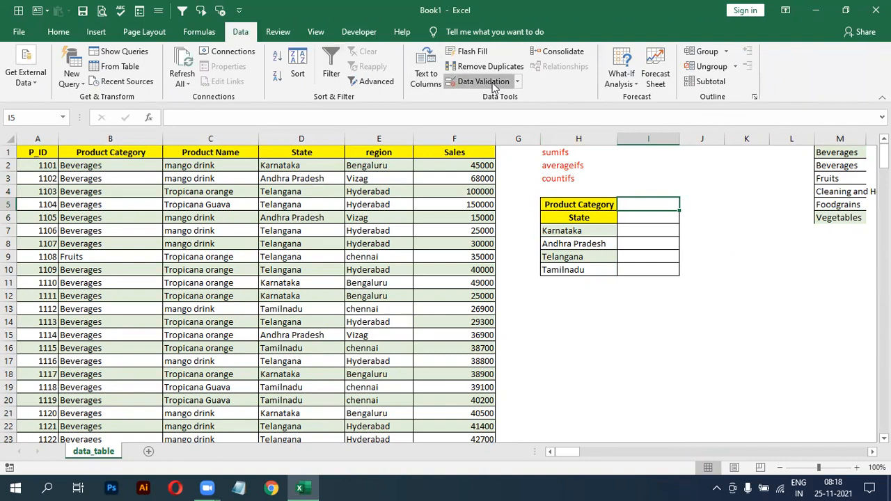
left_click(546, 190)
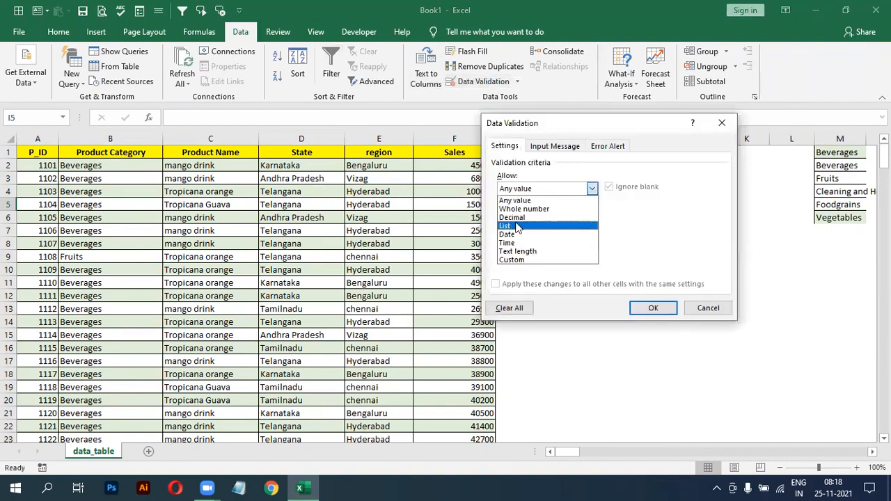
left_click(508, 225)
left_click(516, 242)
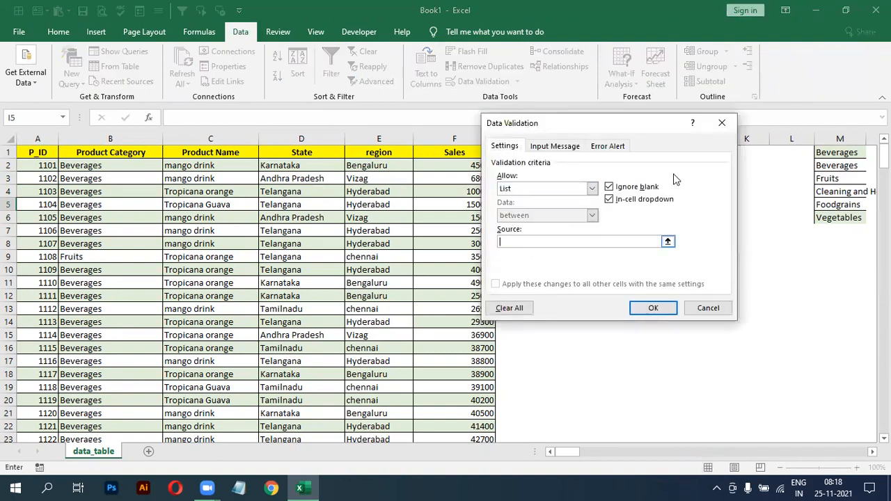
left_click_drag(836, 151, 834, 218)
left_click(834, 219)
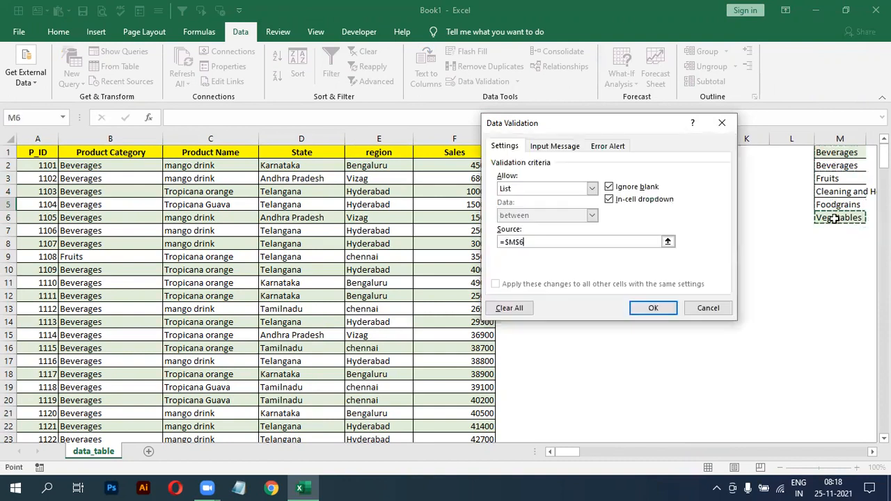
left_click(834, 155)
left_click_drag(834, 154, 834, 220)
left_click(649, 308)
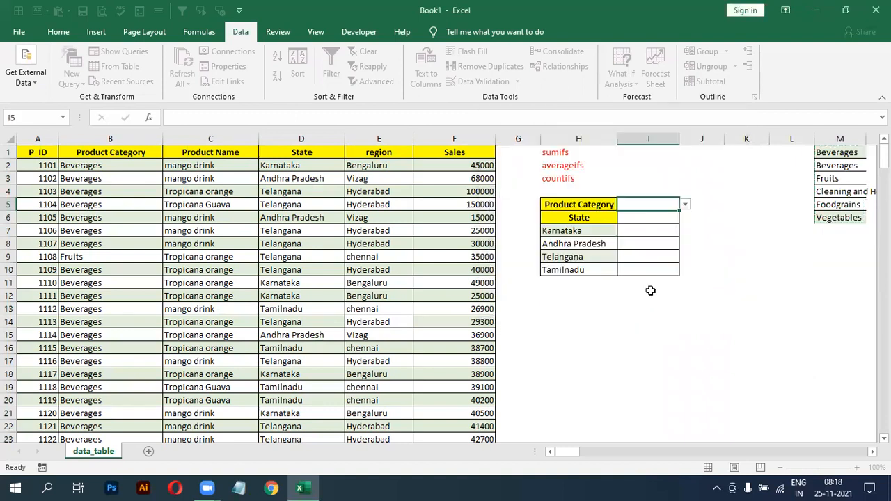
Insert three blank columns before the category list in column M
left_click(839, 136)
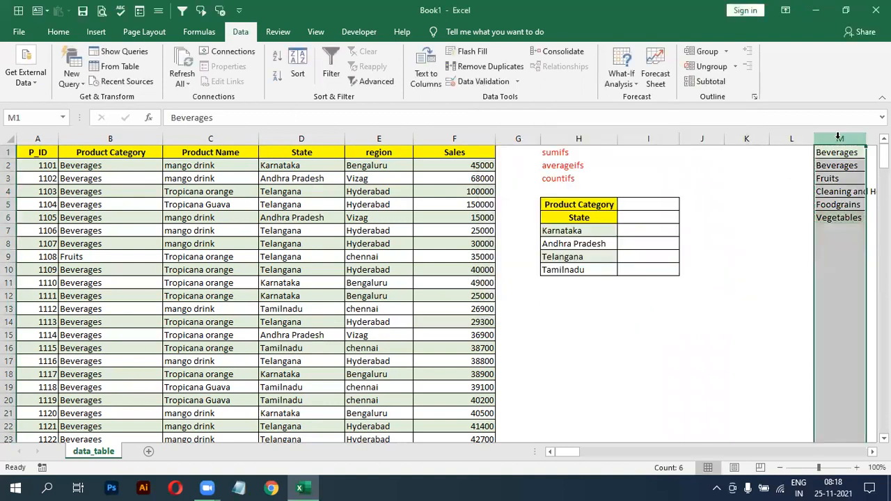
key("ctrl+shift+plus")
key("ctrl+shift+plus")
key("ctrl+shift+plus")
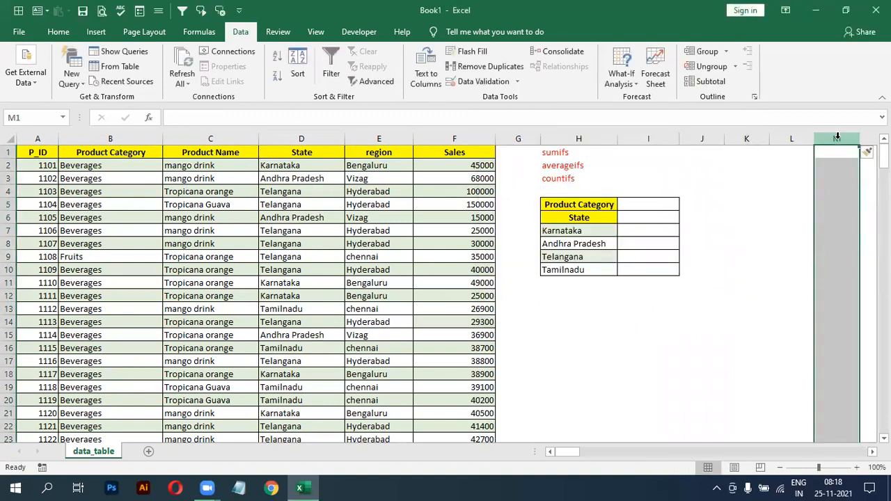
Try out the Product Category drop-down in I5 by choosing Beverages and finally Fruits
left_click(653, 207)
left_click(685, 205)
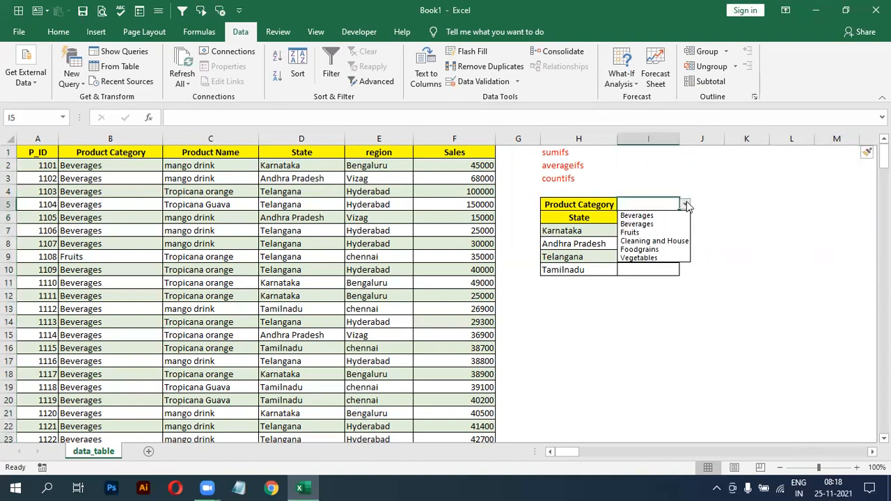
left_click(645, 212)
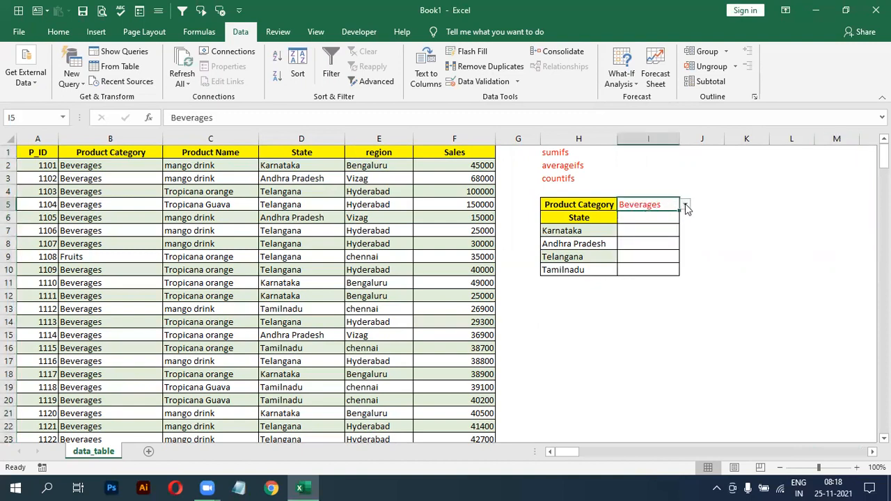
left_click(685, 204)
left_click(665, 223)
left_click(685, 205)
left_click(628, 224)
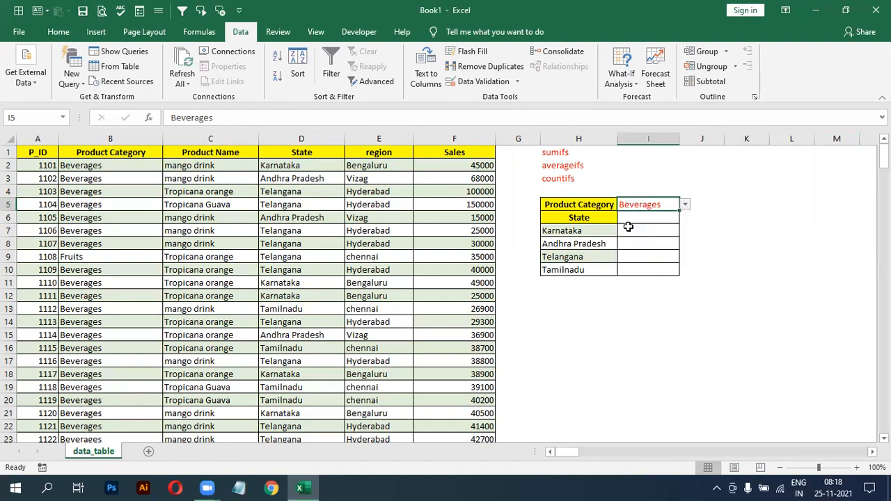
left_click(684, 205)
left_click(635, 230)
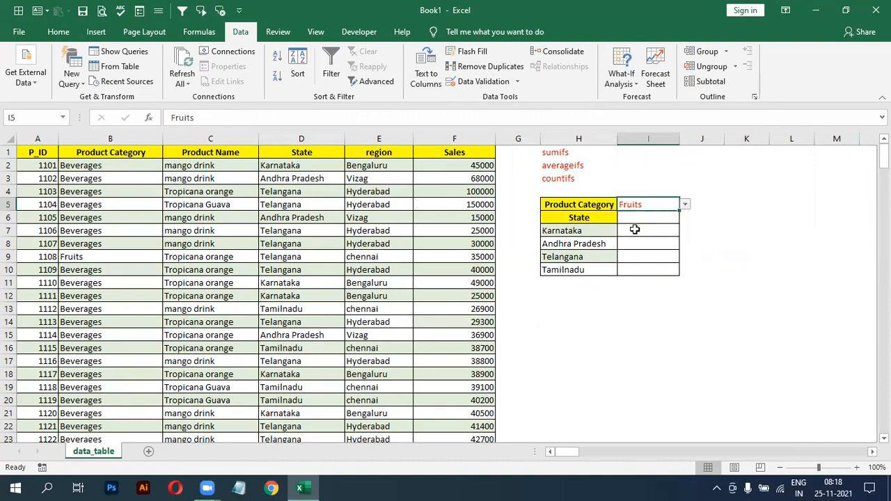
Enter "Total" in I6 and fill it across the range I6:K10
left_click(639, 220)
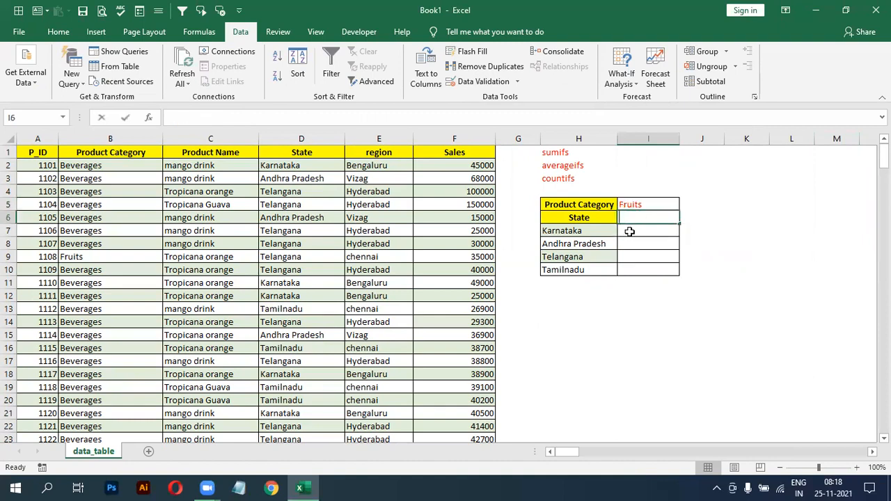
type("Total")
key("Tab")
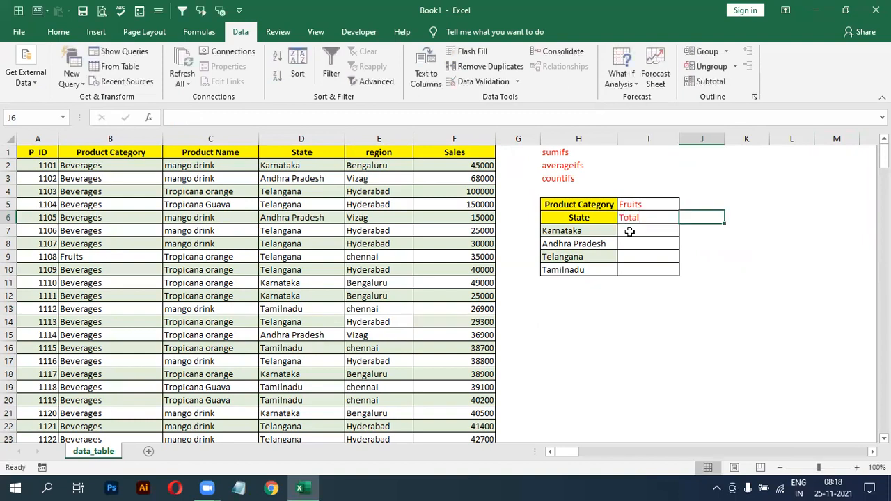
left_click(655, 217)
left_click_drag(679, 224, 756, 272)
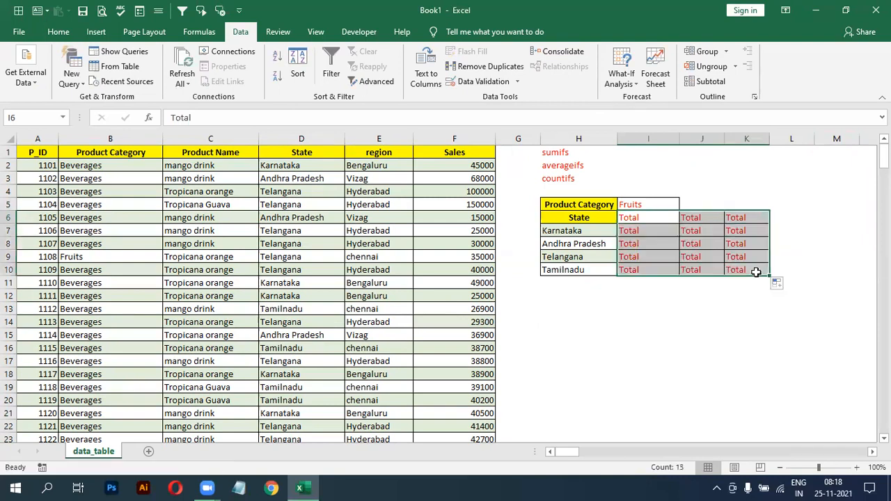
Set the font colour of I6:K10 to Automatic and clear the contents of I7:K10
left_click(58, 32)
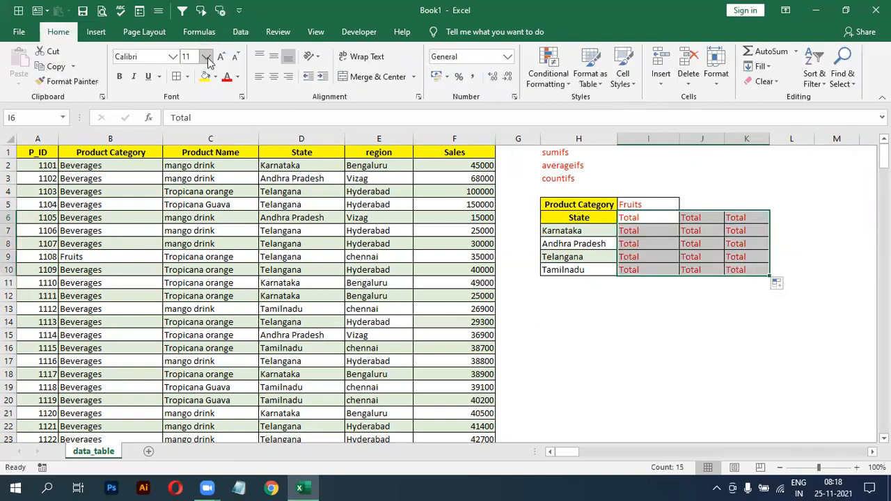
left_click(237, 76)
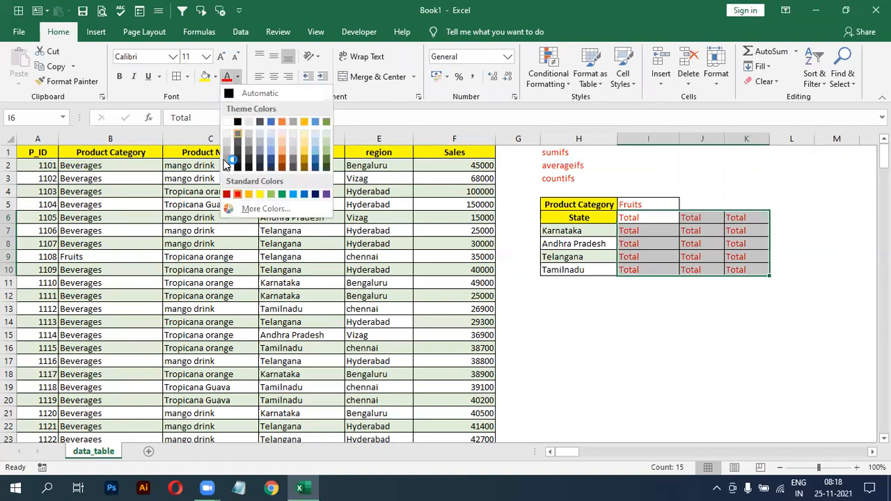
left_click(252, 93)
left_click_drag(640, 230, 768, 283)
key("Delete")
Fill the header cells I6:K6 with gold and centre their text
left_click_drag(658, 217, 746, 218)
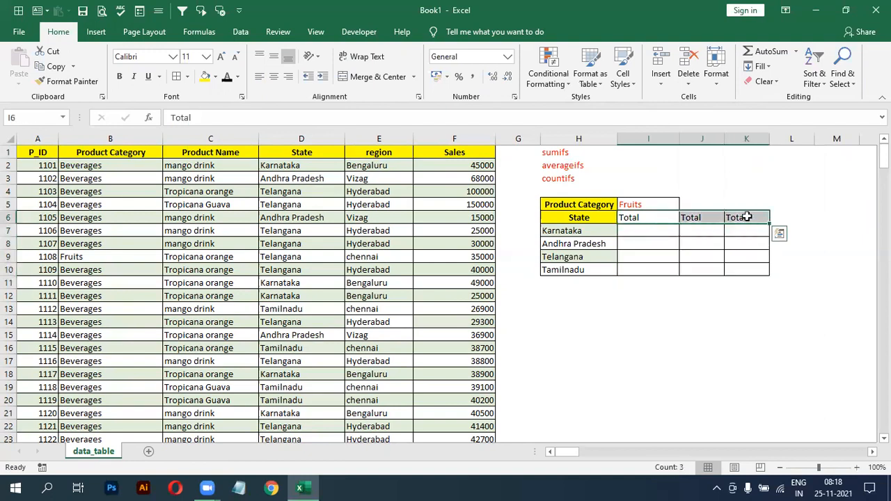
left_click(215, 77)
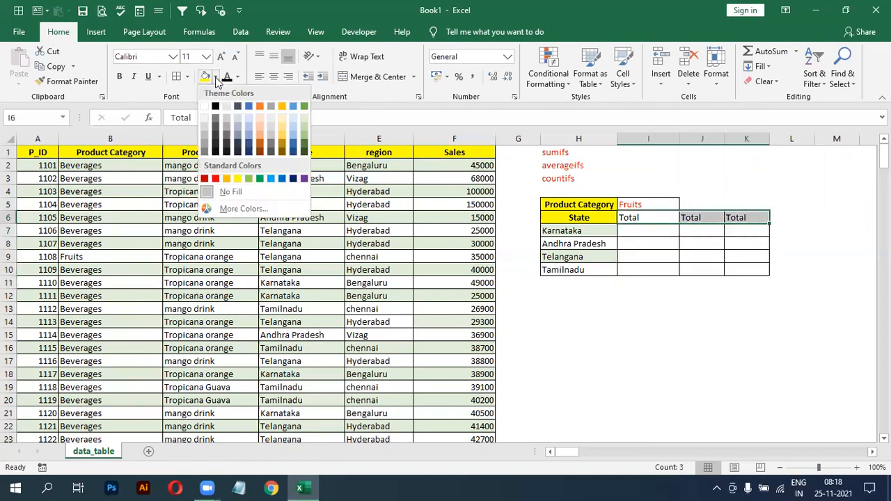
left_click(280, 108)
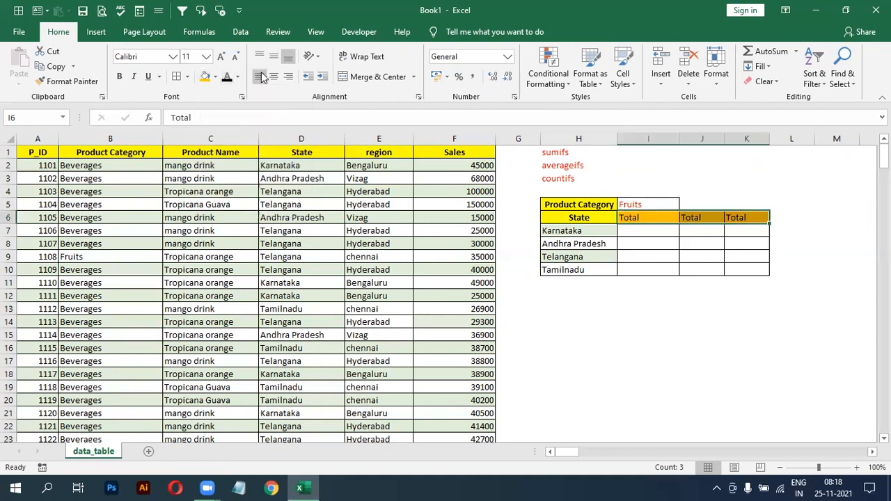
left_click(274, 76)
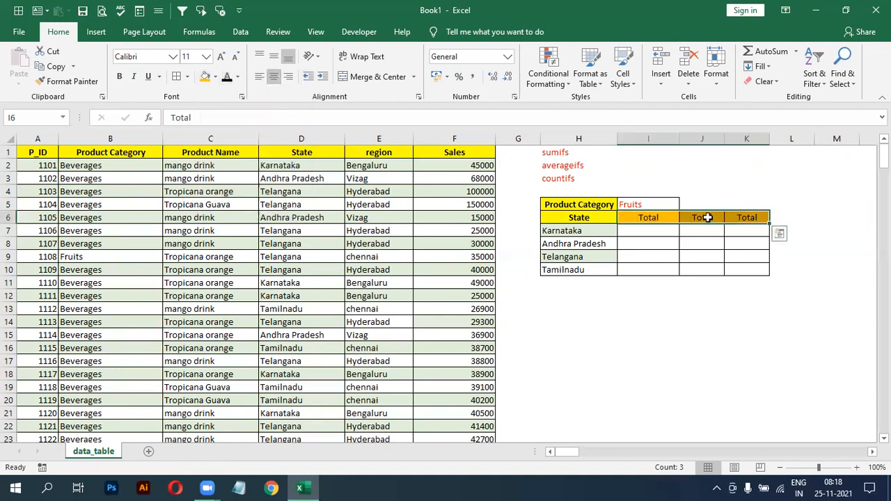
Replace the headers in J6 and K6 with "avg" and "count"
left_click(706, 218)
type("avg")
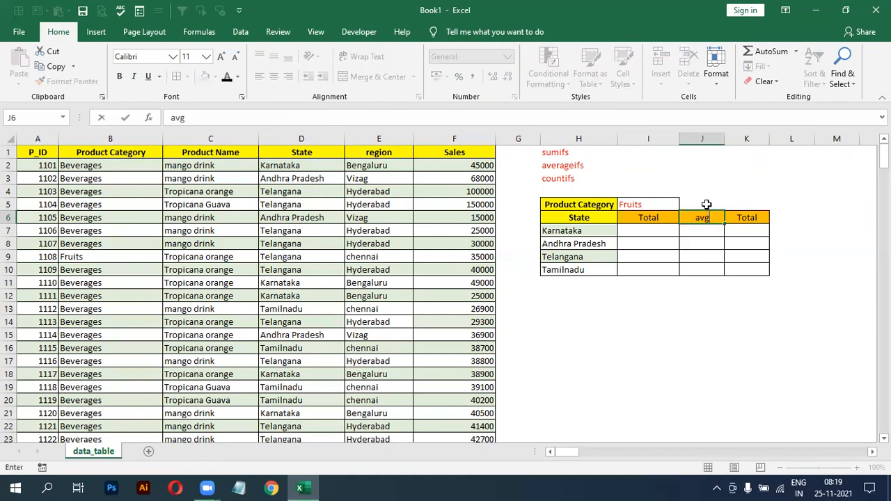
key("Tab")
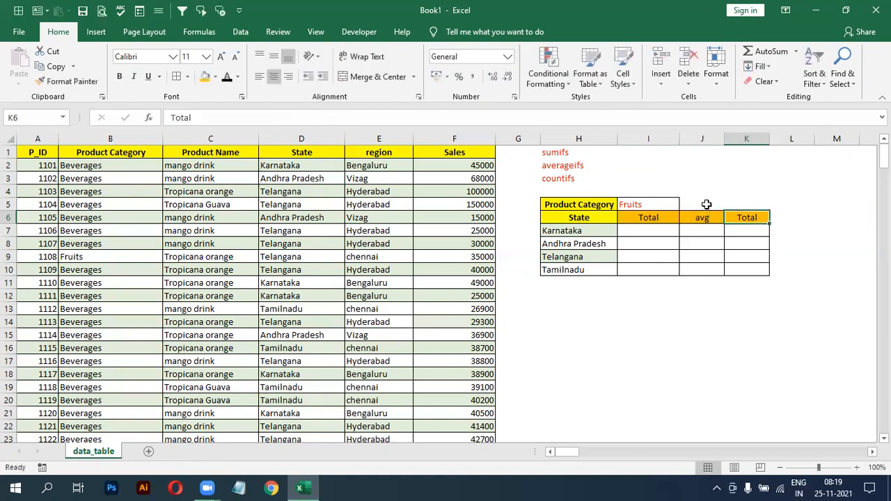
type("count")
key("Return")
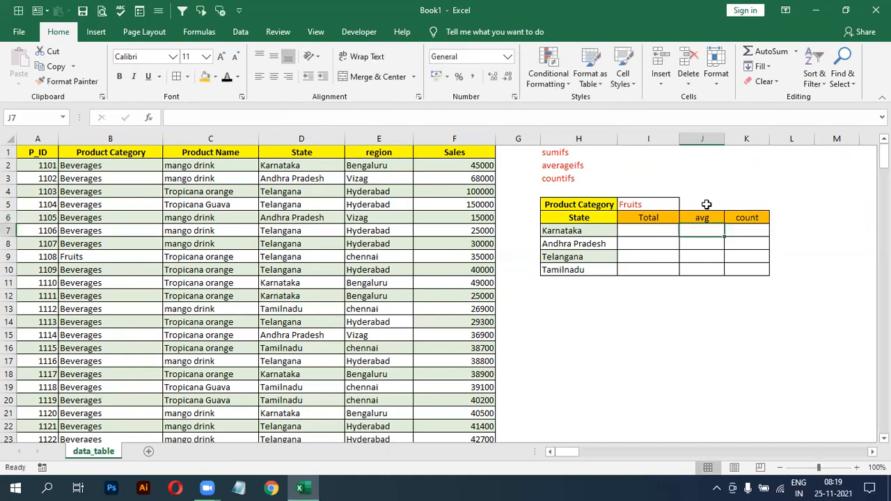
Format the category cell I5 with light blue fill and bold, black 12-point text, and widen column I slightly
left_click_drag(596, 256, 591, 241)
left_click(649, 205)
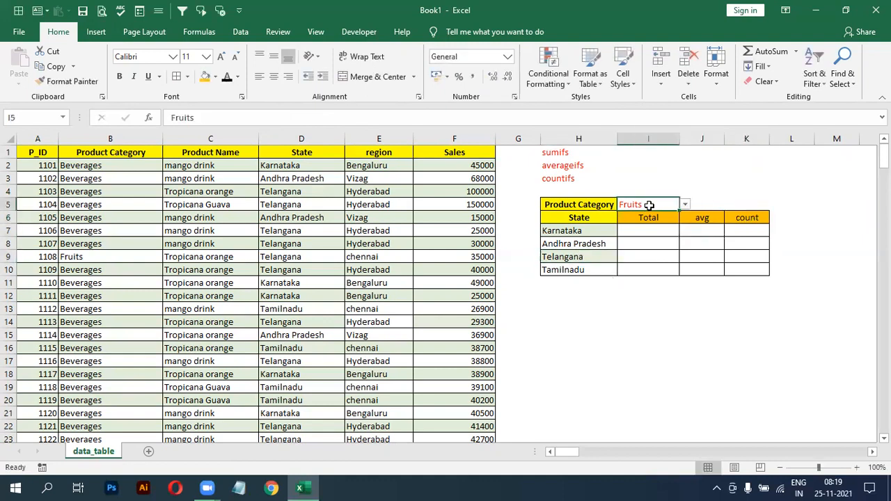
left_click(216, 76)
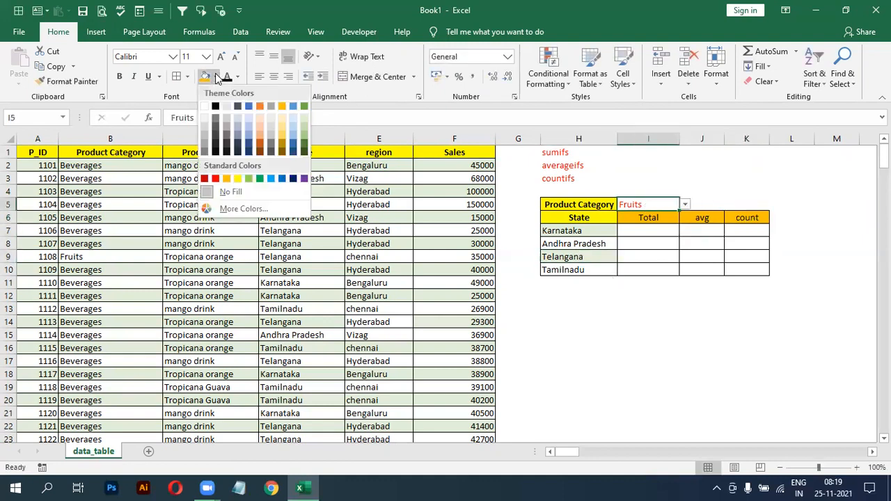
left_click(250, 126)
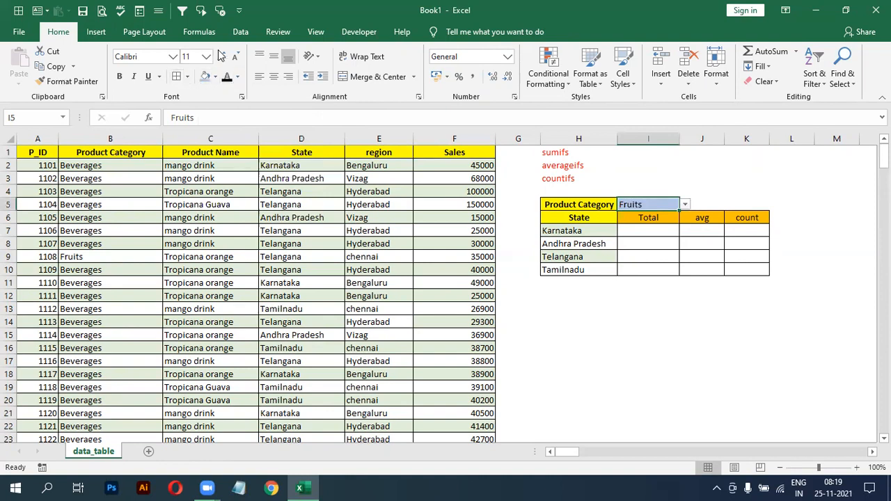
left_click(220, 56)
left_click(119, 76)
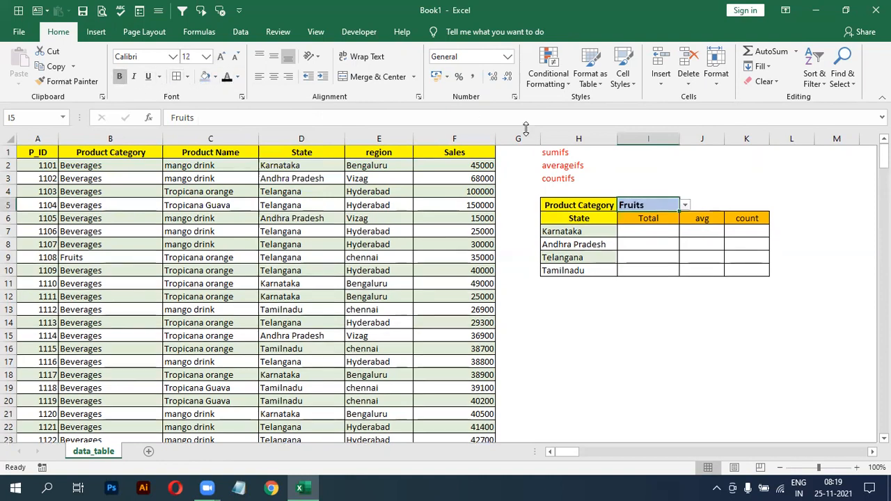
left_click_drag(684, 141, 688, 141)
left_click(647, 333)
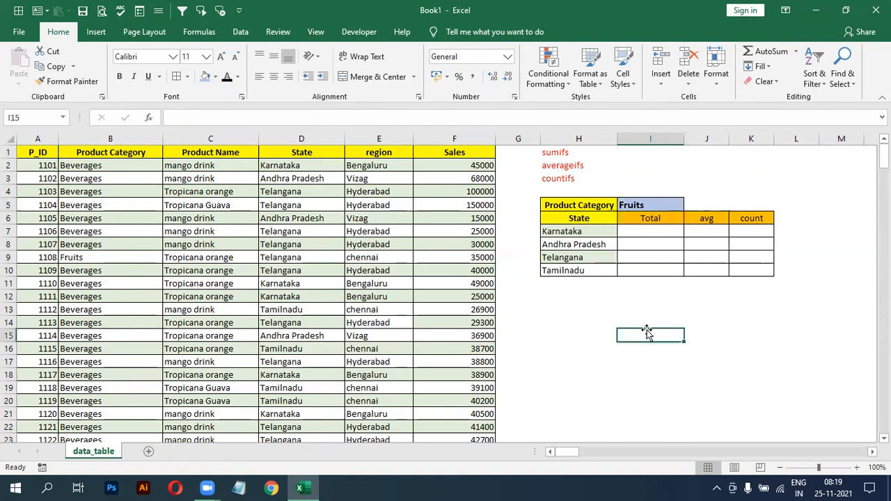
Choose Beverages from the Product Category drop-down in I5
left_click(624, 218)
left_click(654, 202)
left_click(689, 207)
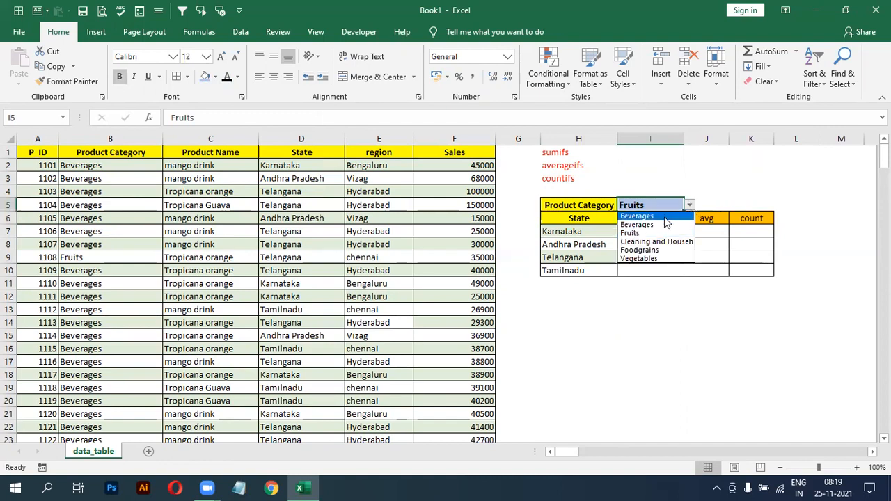
left_click(663, 223)
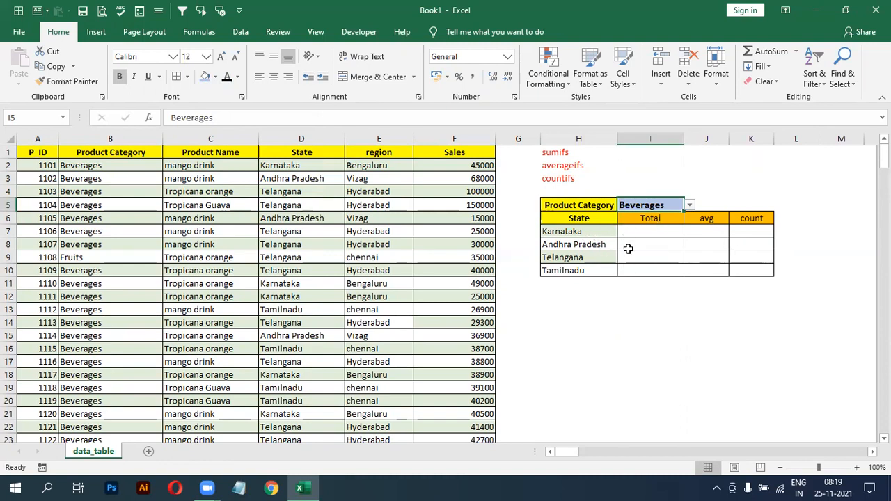
left_click_drag(589, 234, 731, 267)
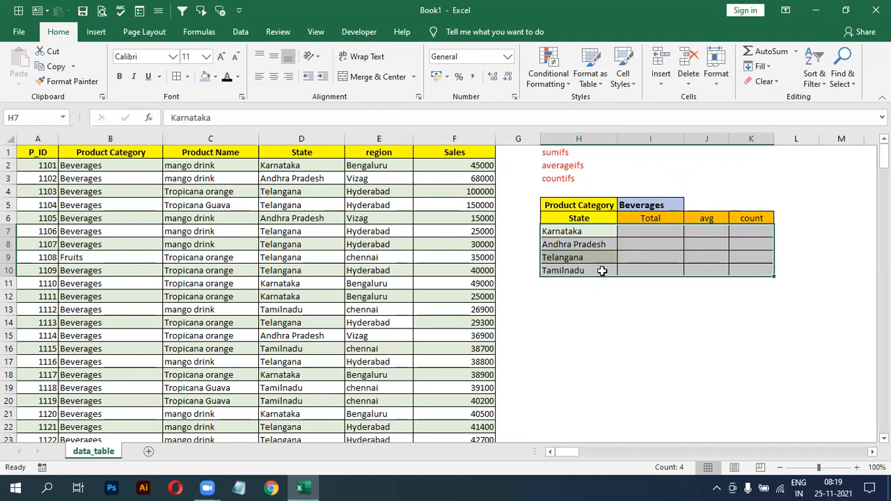
Enter the notes "Crit_1: P category" in H15 and "Crit_2:state" in H16 below the criteria table
left_click(552, 331)
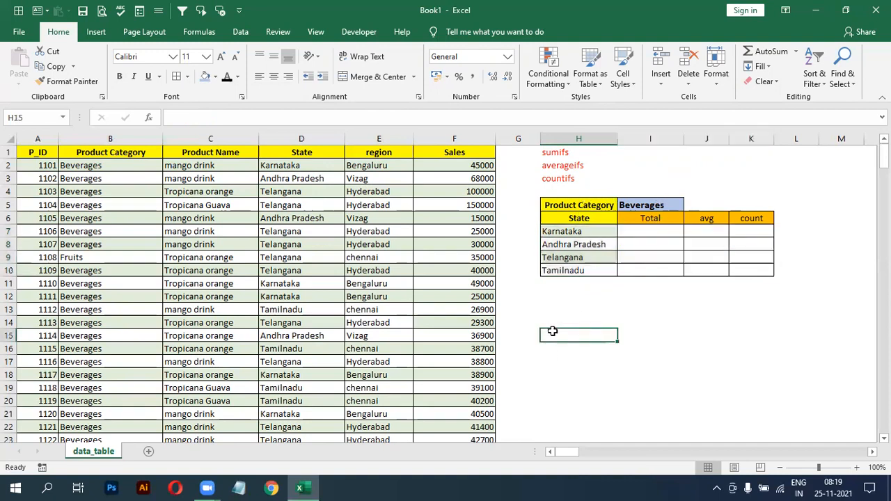
type("Crit_1:")
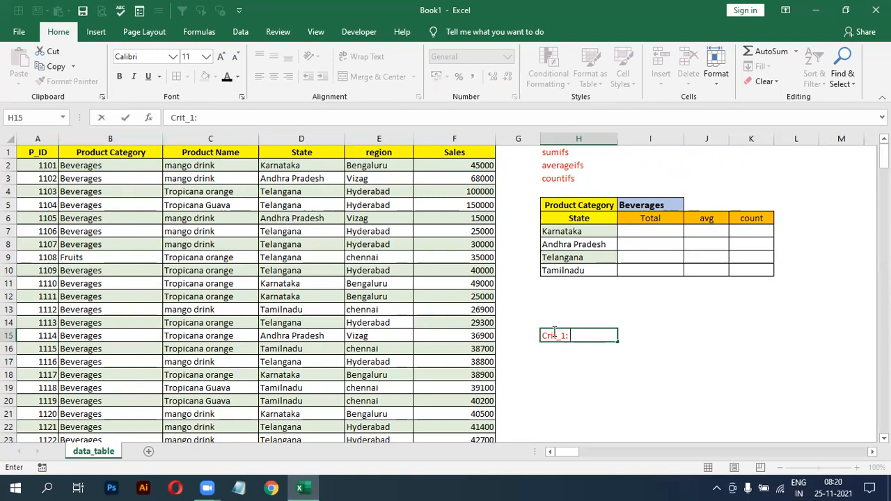
type("P category")
key("Return")
type("C")
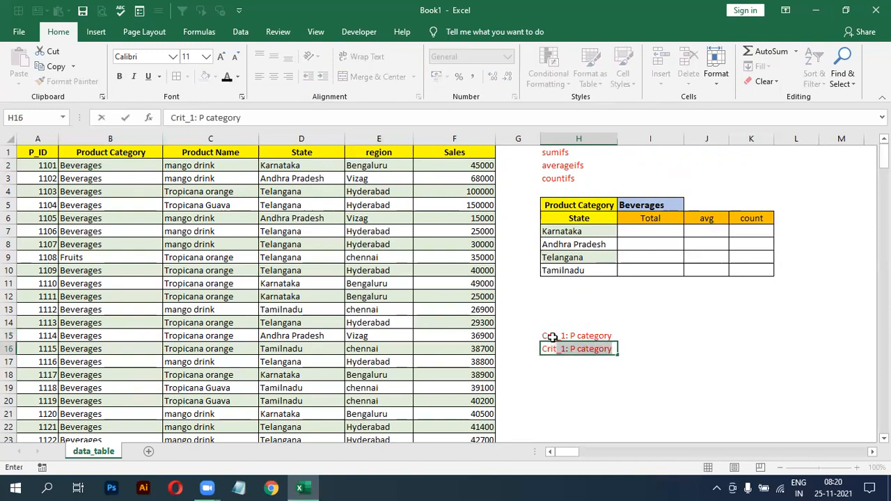
type("rit_2:")
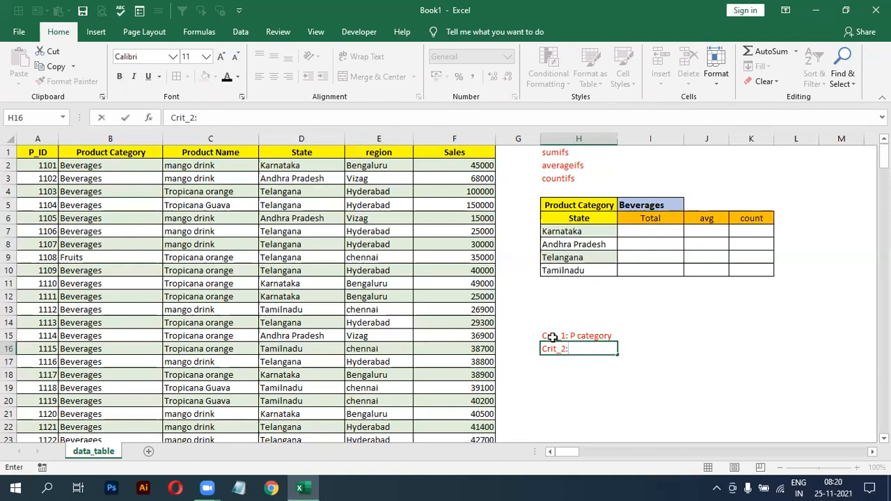
type("state")
key("Return")
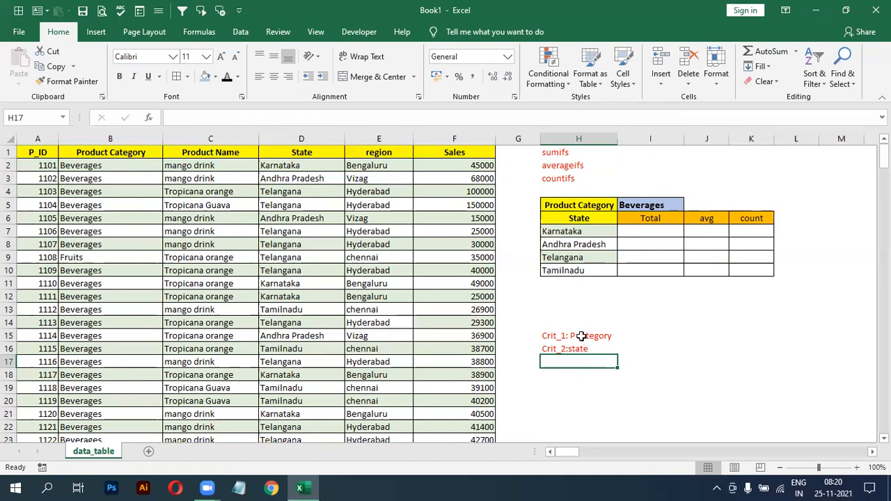
Change the note labels in H15 and H16 to "Crit_R1" and "Crit_R2"
left_click_drag(558, 337, 557, 350)
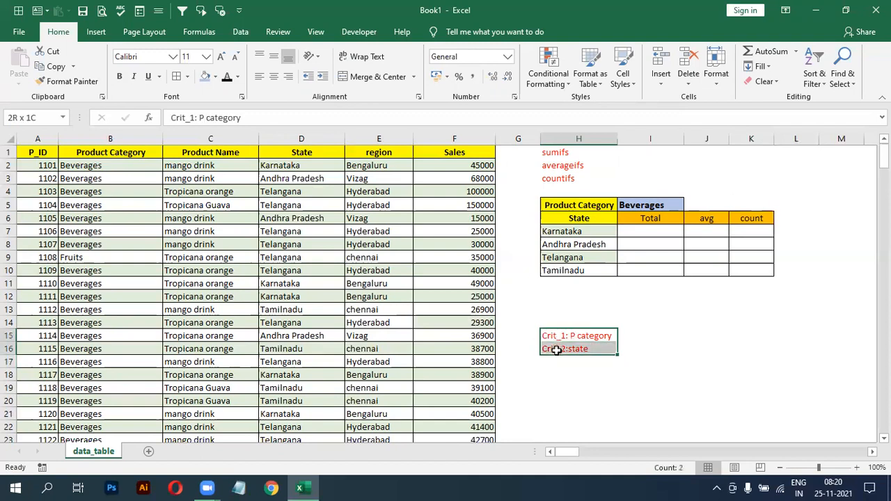
double_click(562, 337)
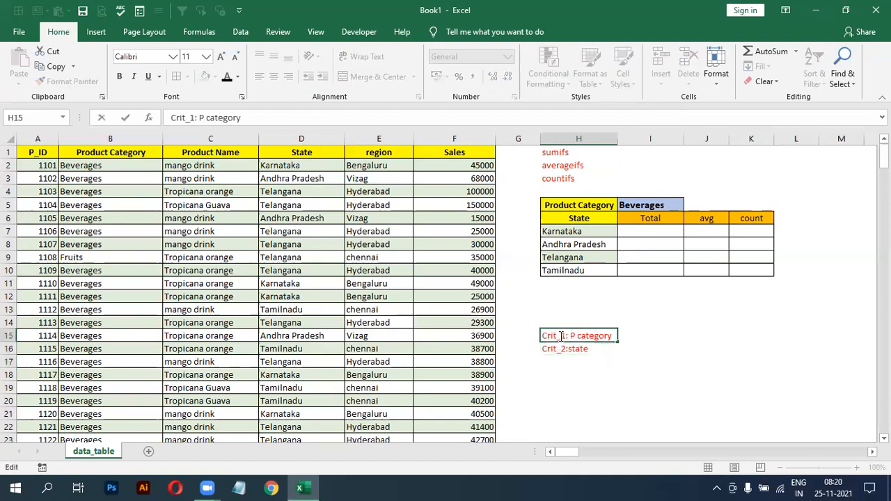
type("R")
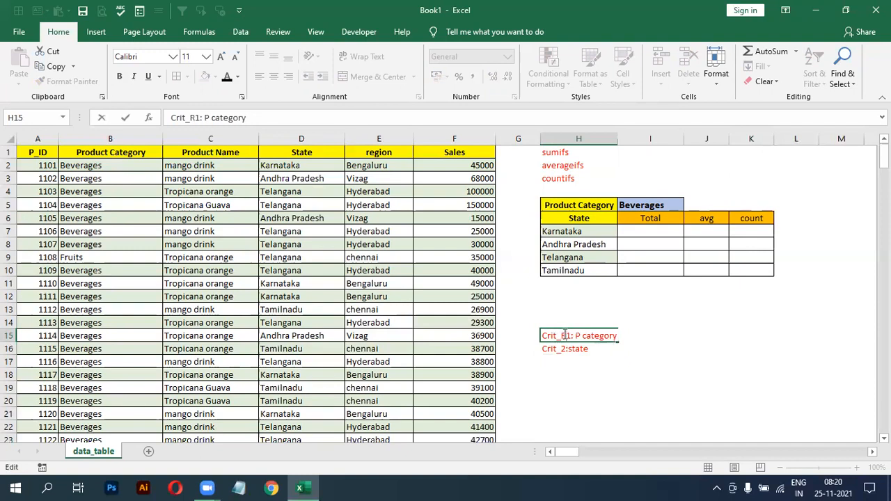
left_click(565, 348)
double_click(564, 348)
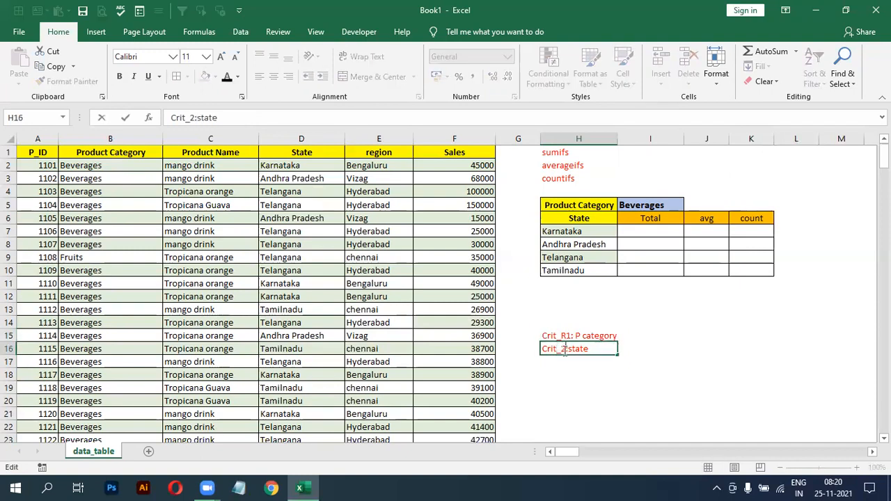
type("R")
left_click(638, 364)
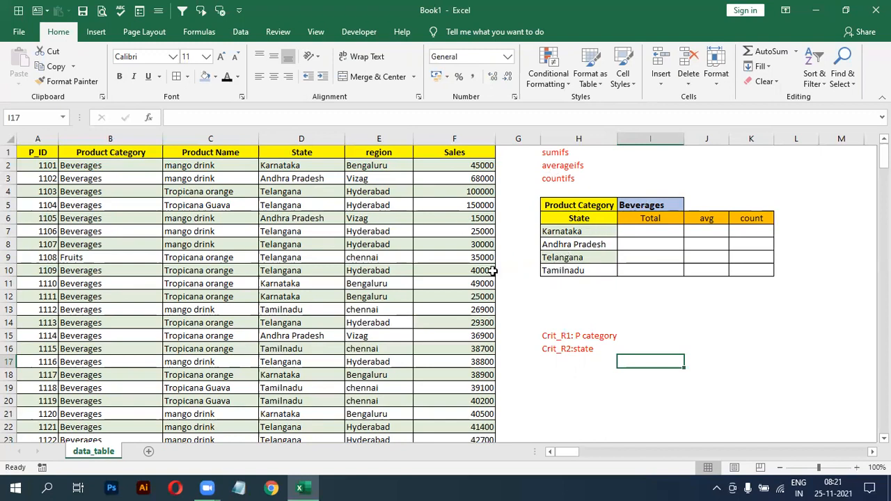
Compare the criteria table's state list with the State and Product Category columns of the data table
left_click(582, 235)
left_click_drag(582, 235, 584, 290)
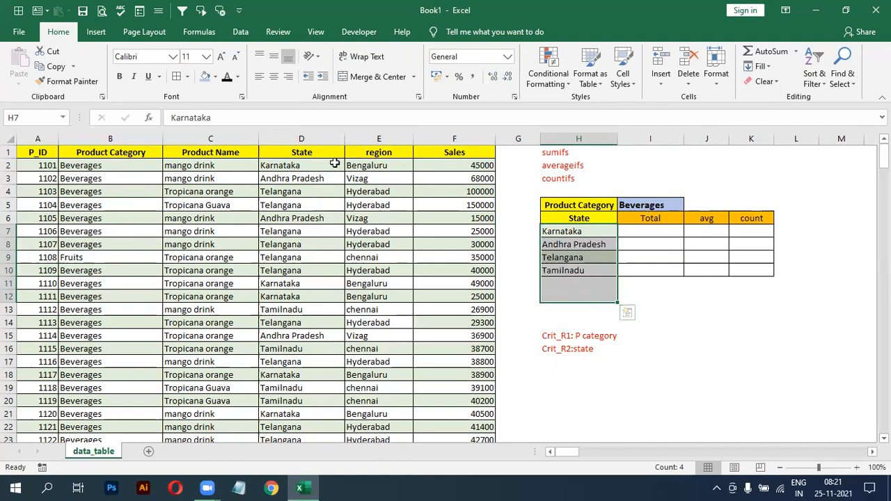
left_click(275, 153)
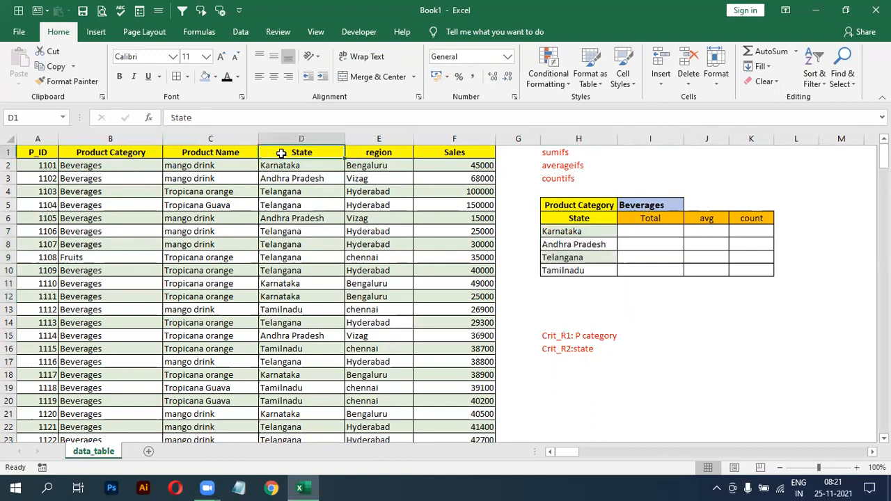
left_click(122, 152)
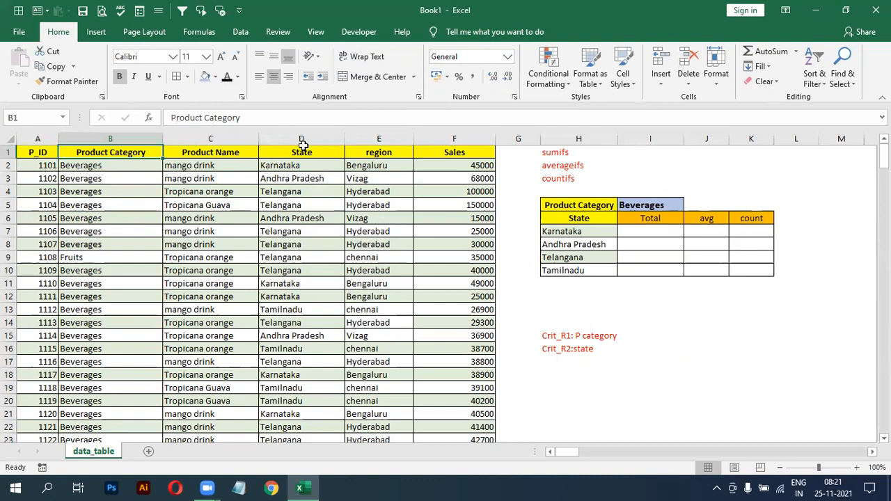
left_click(622, 311)
left_click(669, 362)
left_click(656, 319)
left_click(705, 311)
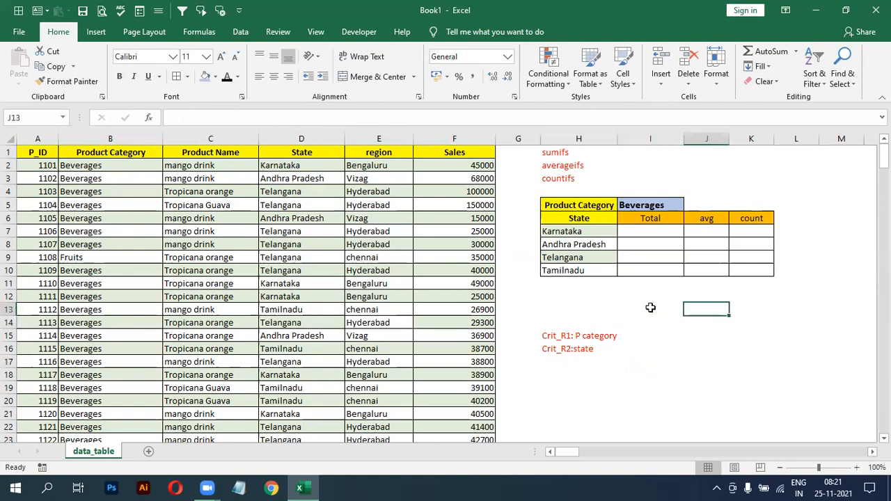
Start a SUMIFS formula in I7 with the Sales values $F$2:$F$153 as absolute sum range
left_click(668, 236)
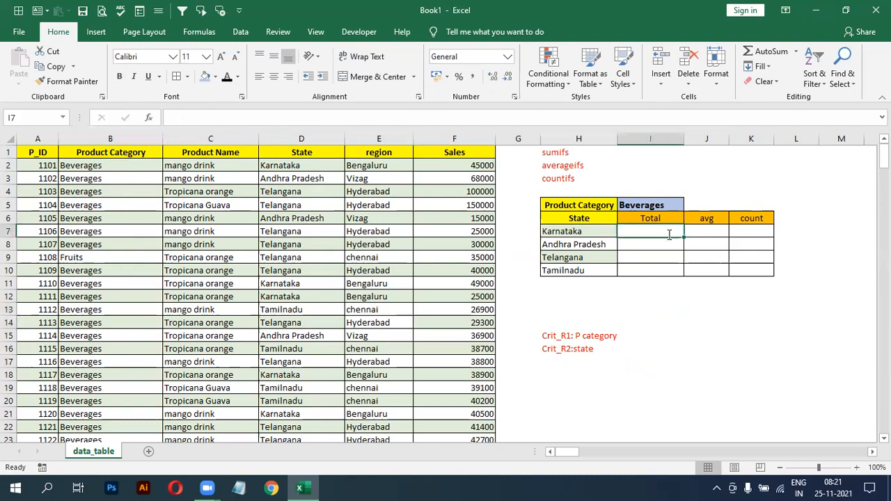
type("=sumifs")
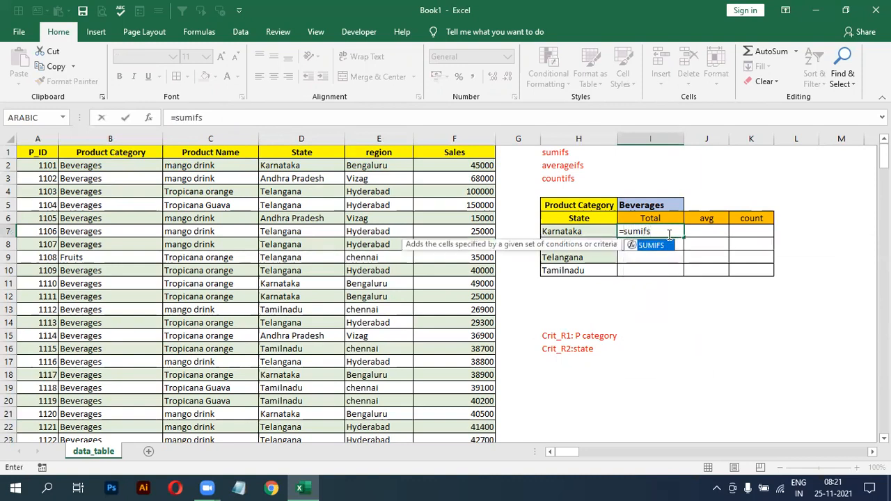
type("(")
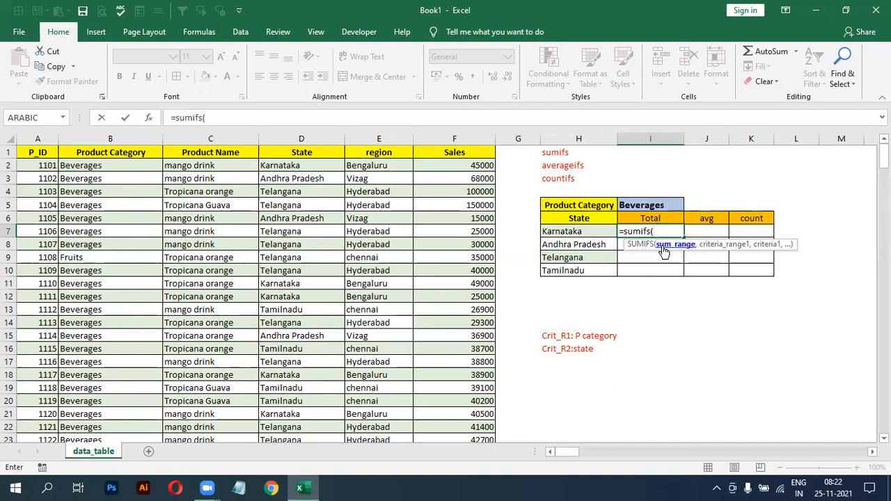
left_click(475, 167)
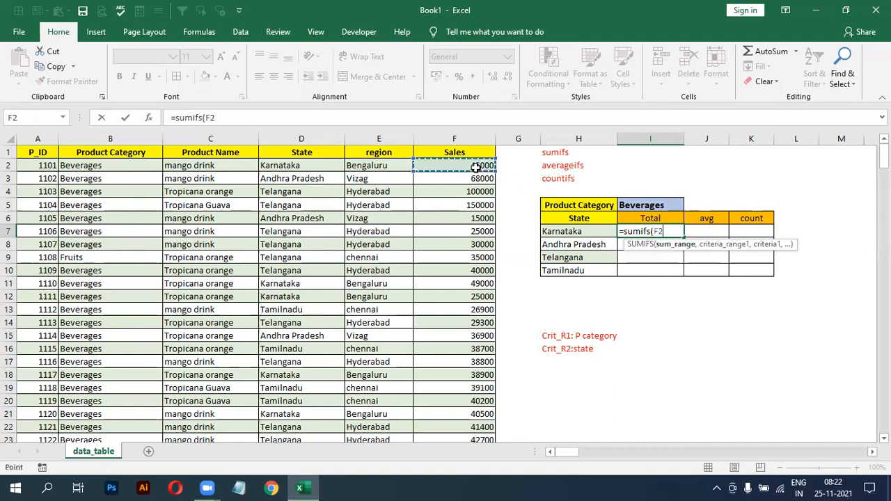
key("ctrl+shift+Down")
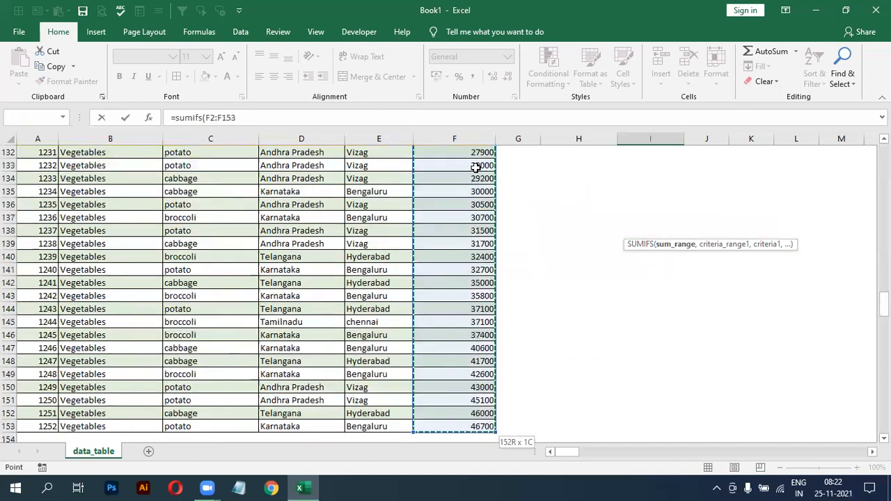
key("F4")
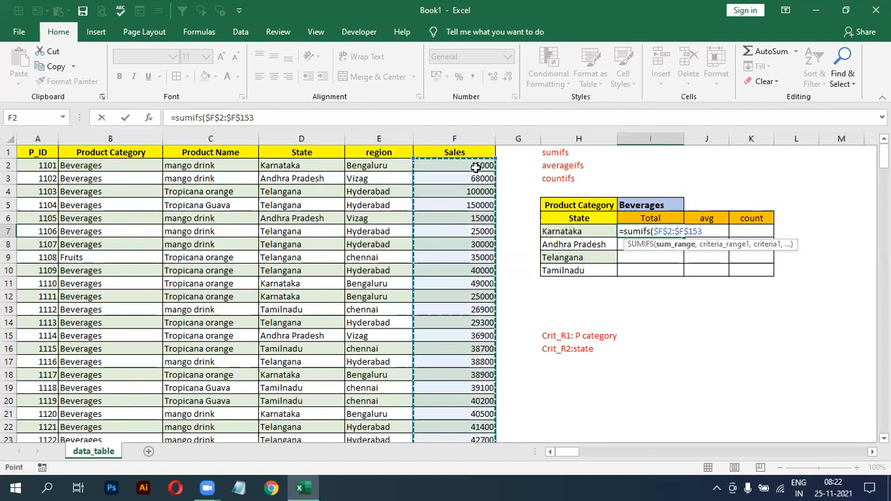
type(",")
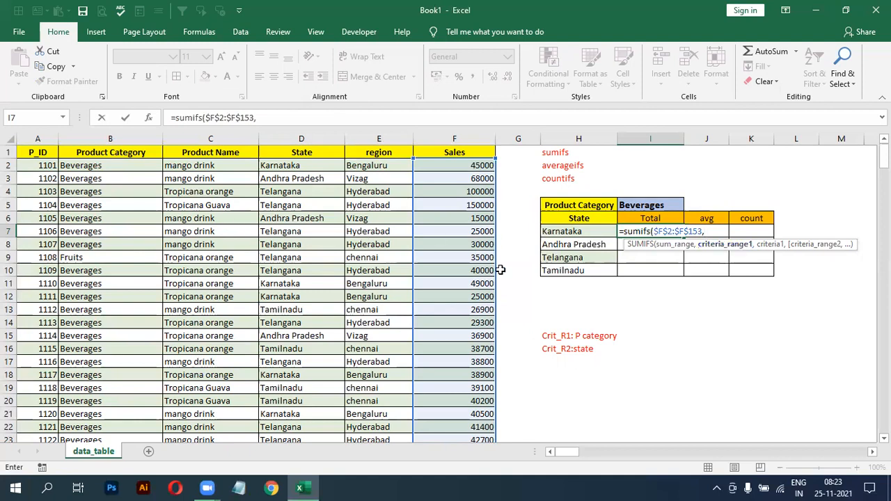
Add $B$2:$B$153 as first criteria range and $I$5 as its criterion to the SUMIFS formula, and review the arguments
left_click(117, 164)
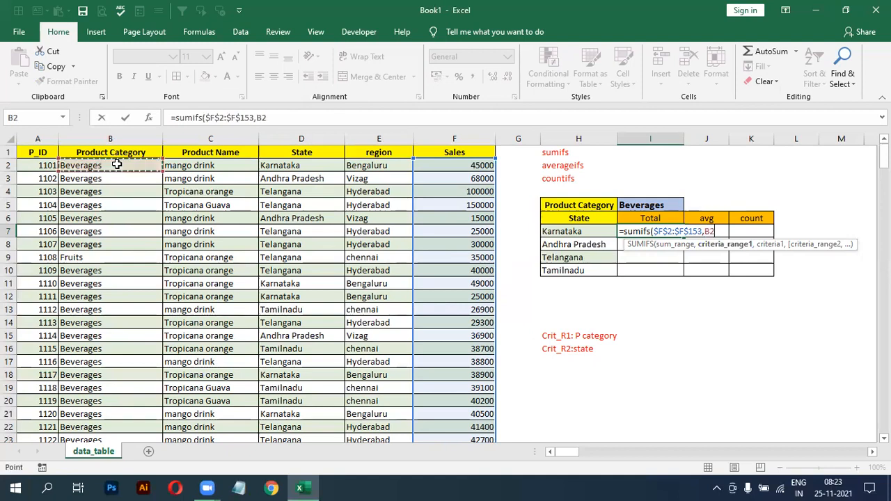
key("ctrl+shift+Down")
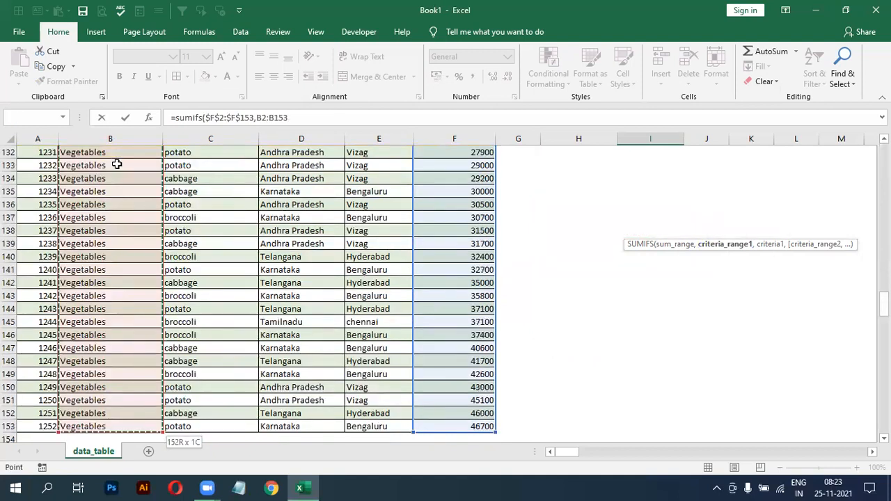
key("F4")
type(",")
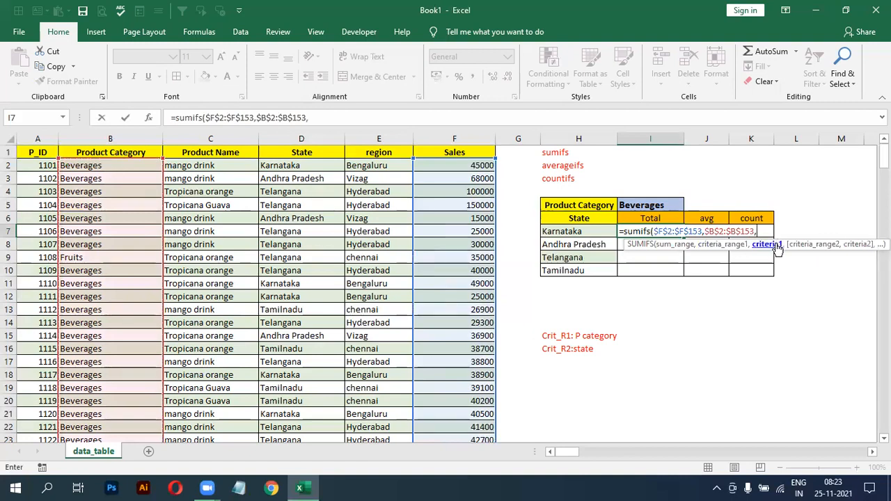
left_click(651, 205)
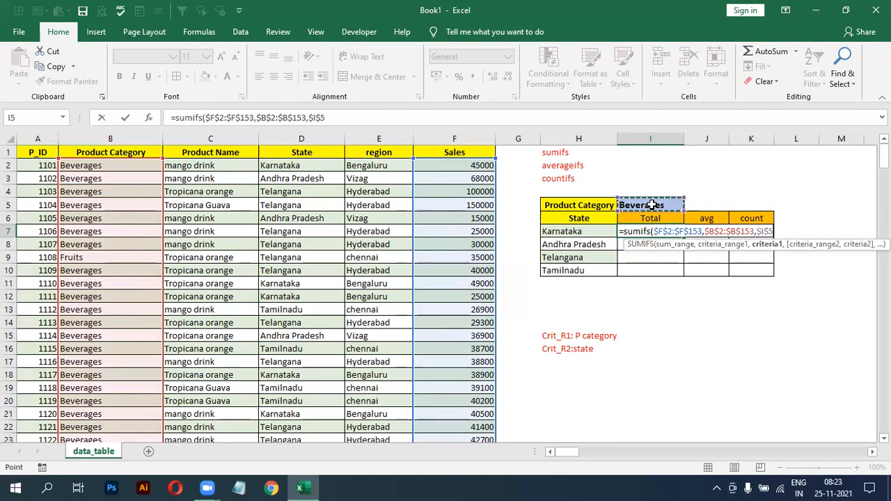
type(",")
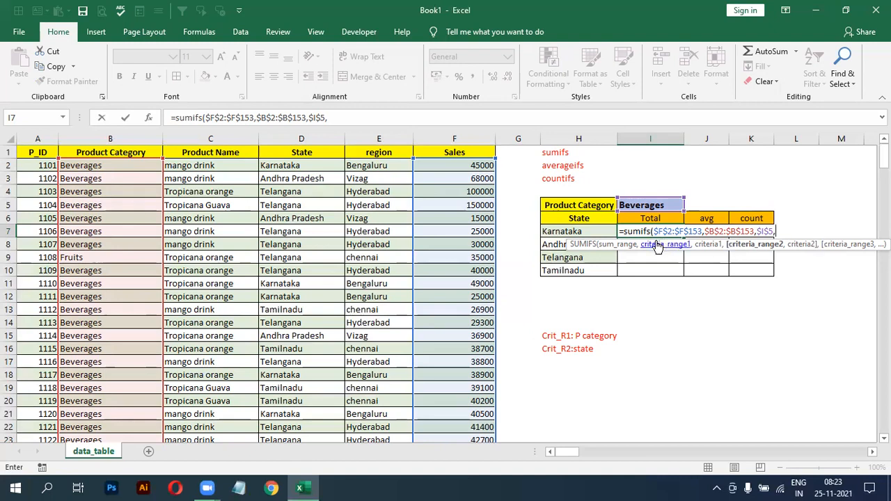
left_click(622, 247)
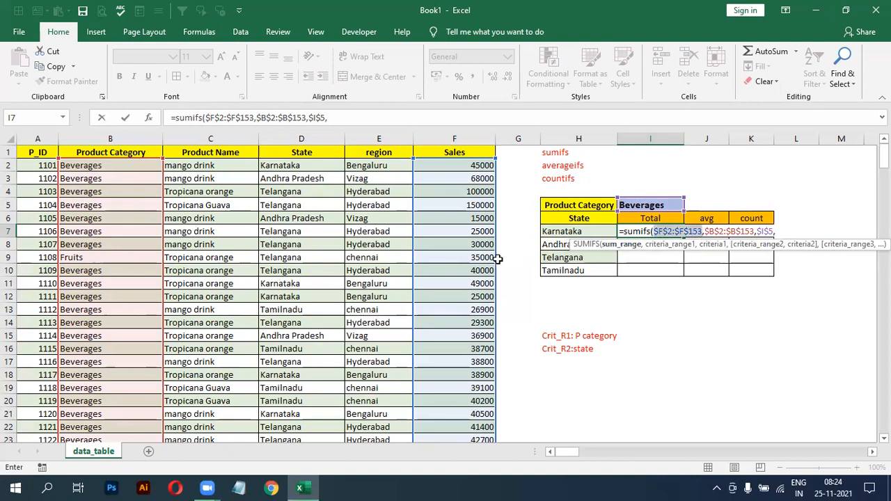
left_click(682, 249)
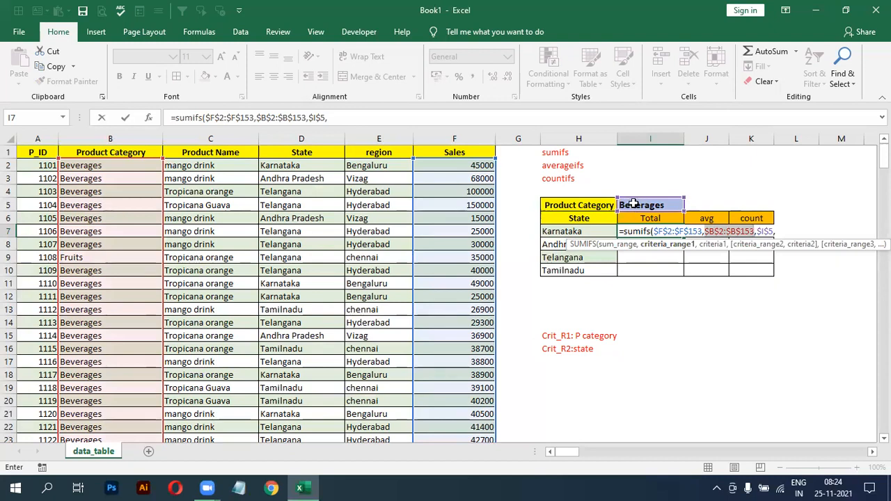
left_click(713, 246)
left_click(778, 233)
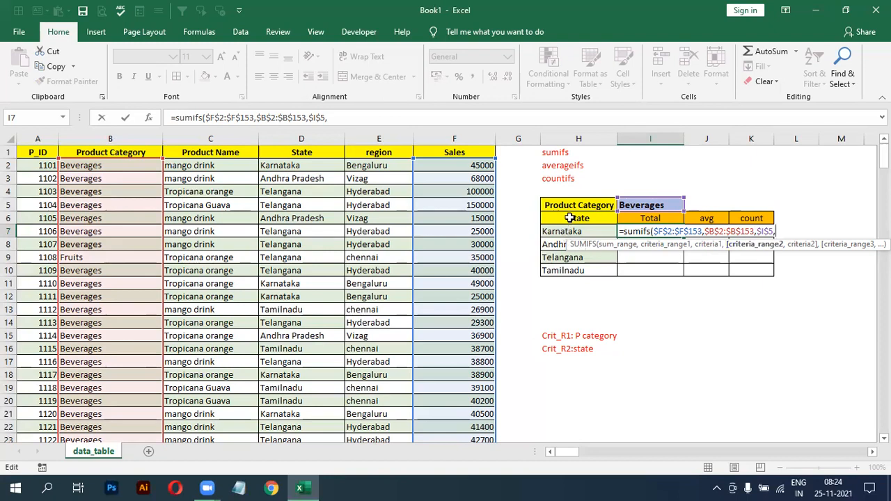
Complete the SUMIFS formula with criteria range $D$2:$D$153 and criterion H7, and fill it down to I10
left_click(292, 168)
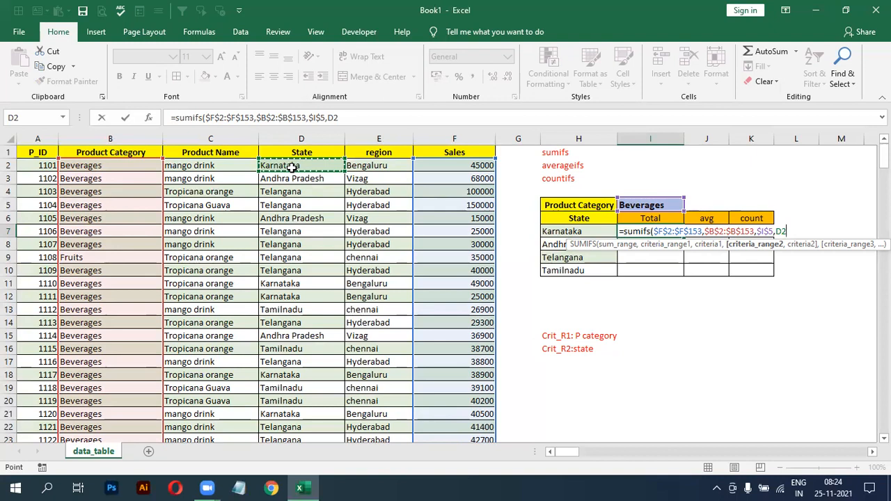
key("ctrl+shift+Down")
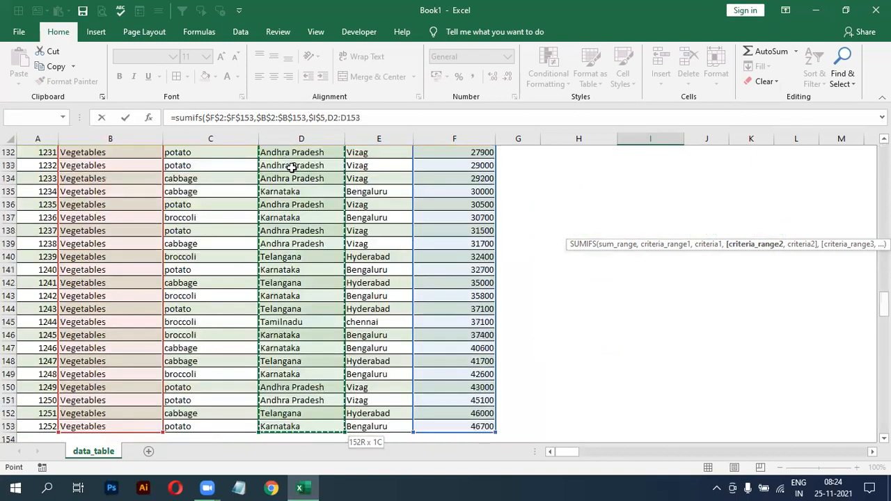
key("F4")
type(",")
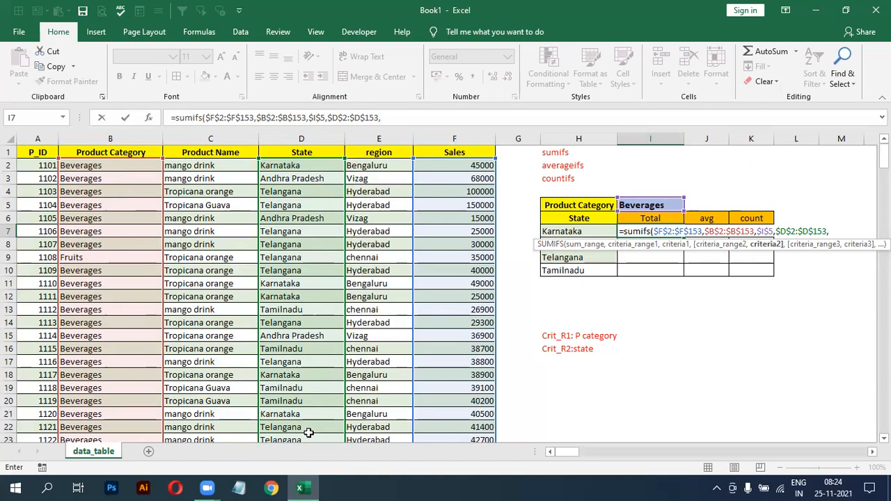
left_click(580, 231)
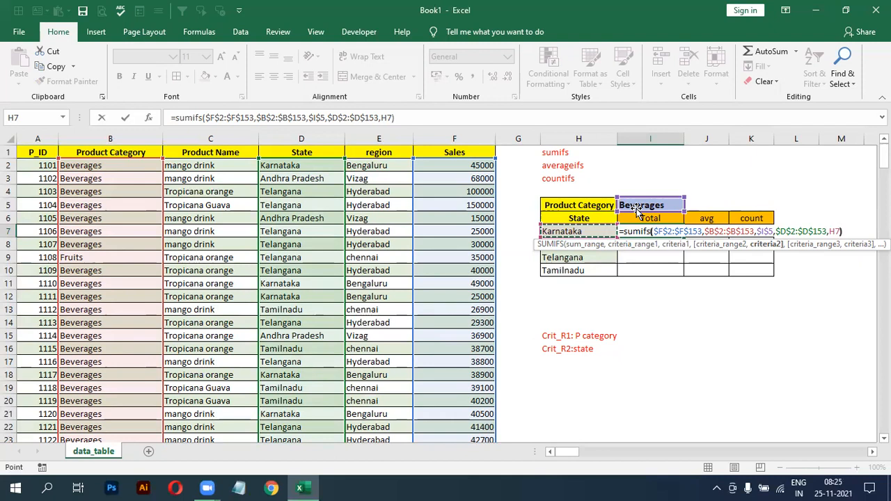
type(")")
key("Return")
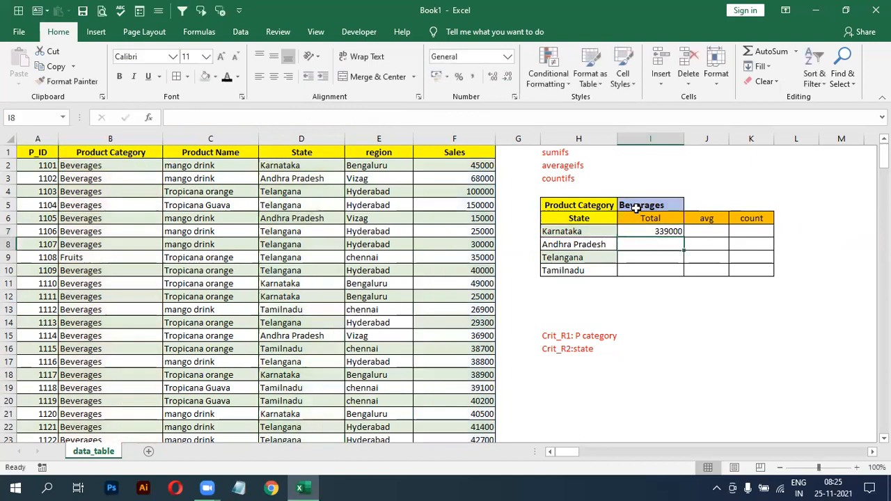
left_click(660, 232)
left_click_drag(684, 237, 684, 276)
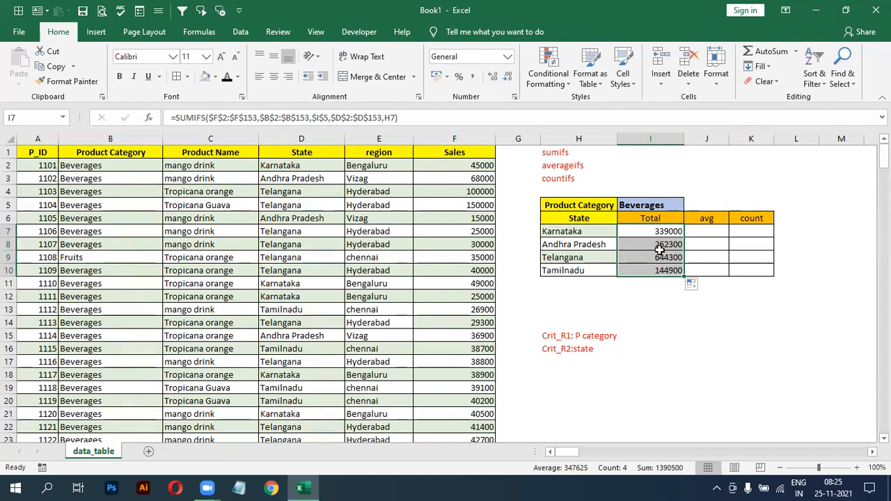
Test the Product Category drop-down in I5 by choosing Beverages, Fruits and Foodgrains in turn
left_click(634, 204)
left_click(689, 207)
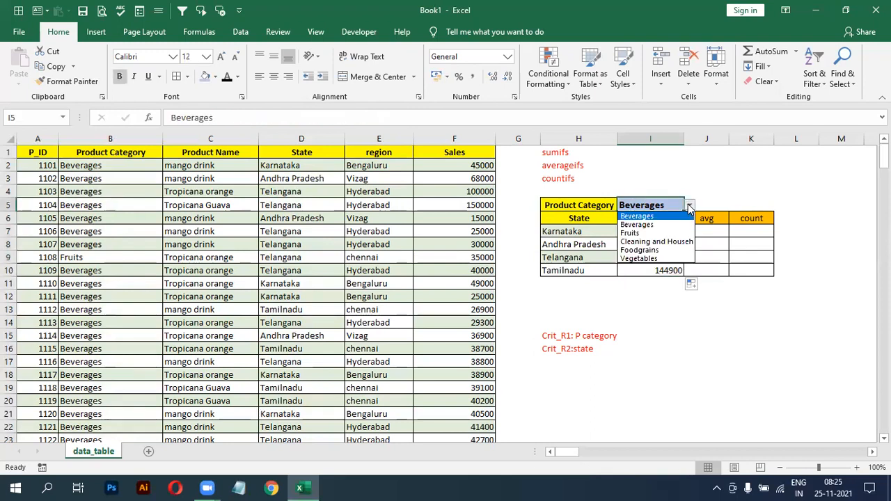
left_click(646, 226)
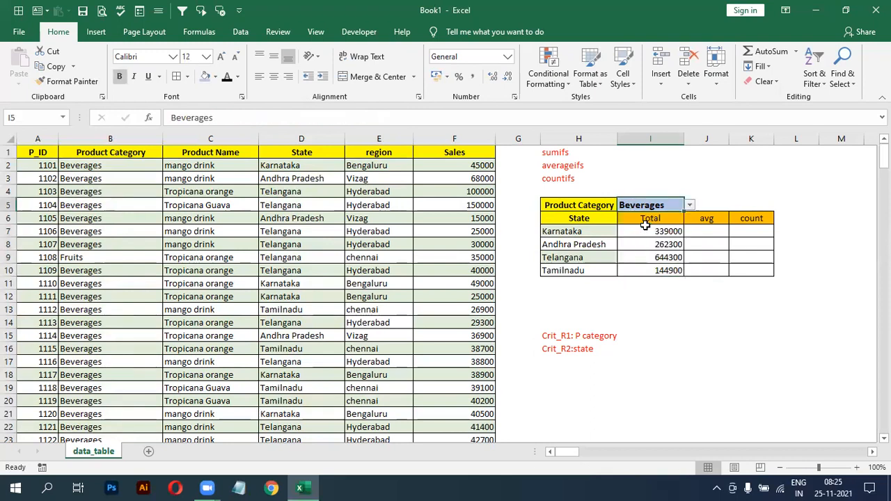
left_click(690, 208)
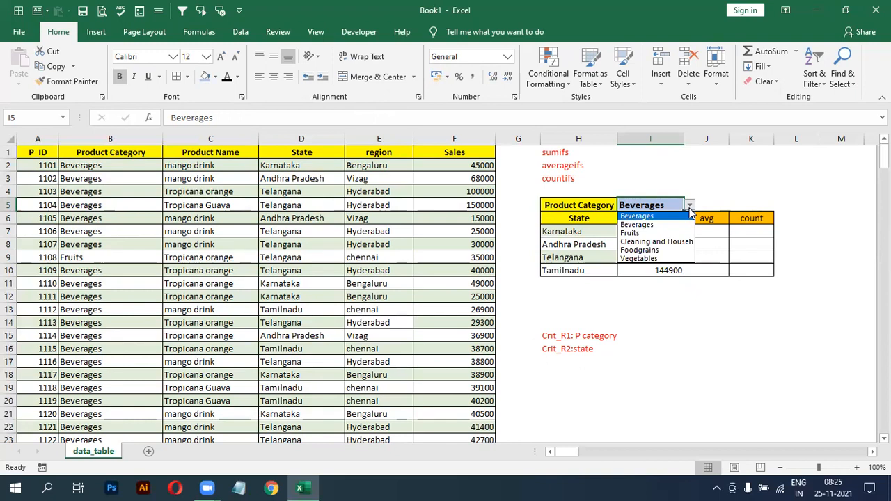
left_click(631, 234)
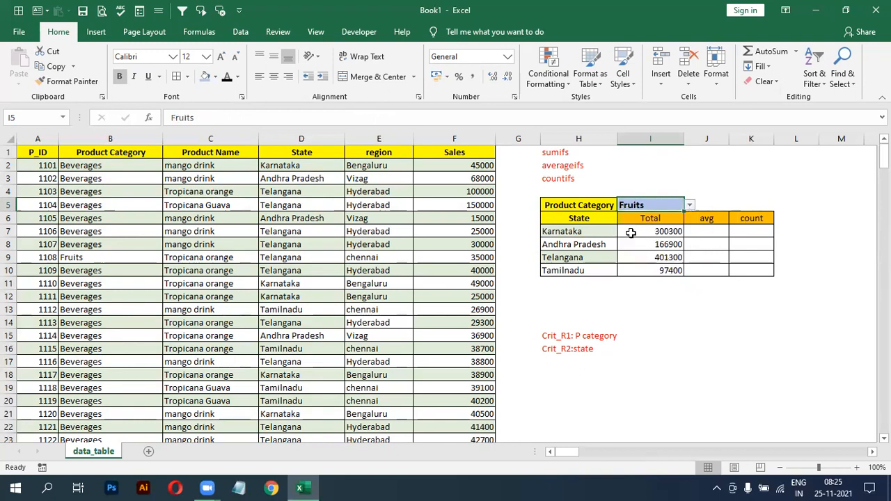
left_click(690, 205)
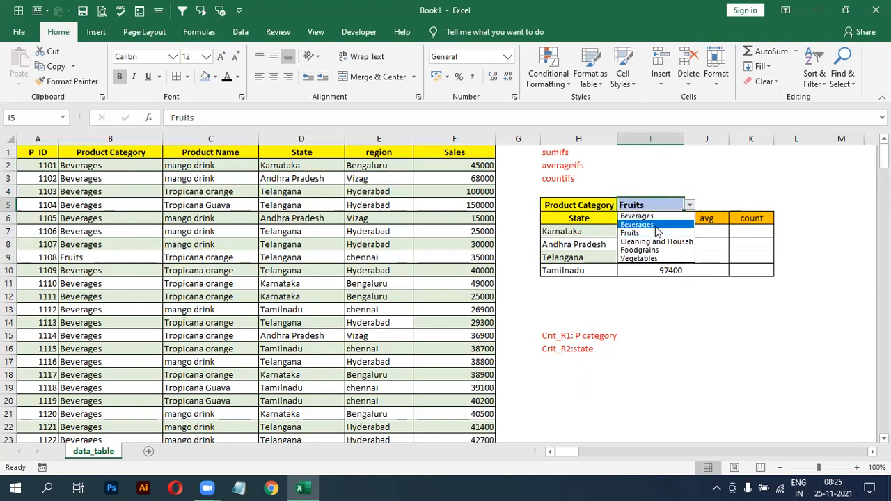
left_click(637, 250)
left_click(637, 248)
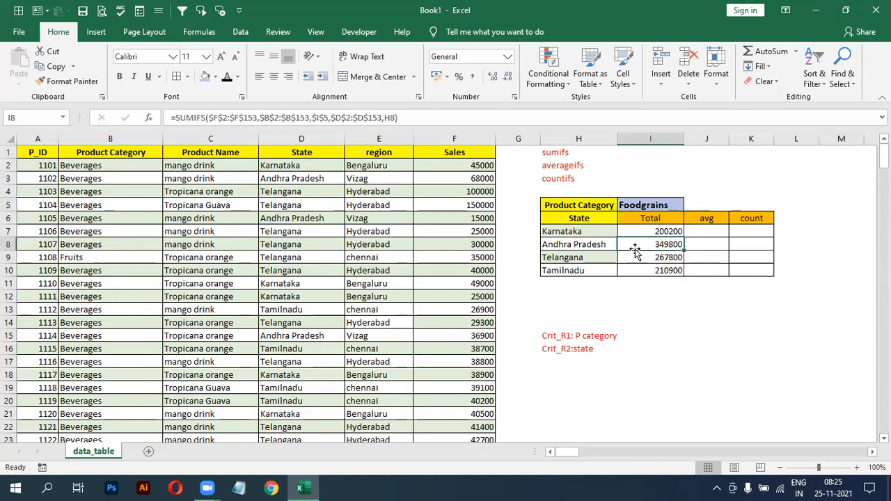
Switch the Product Category in I5 to Vegetables, back to Foodgrains, and on to Cleaning and Household
left_click(677, 207)
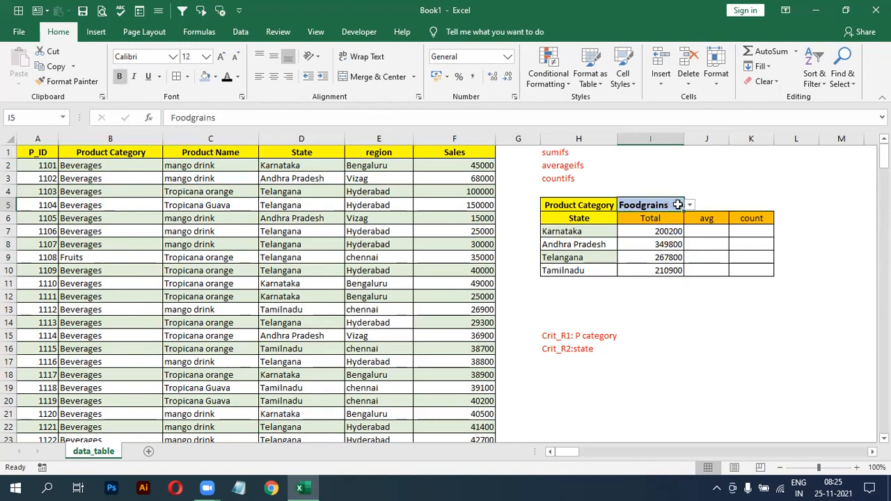
left_click(689, 205)
left_click(637, 257)
left_click(689, 205)
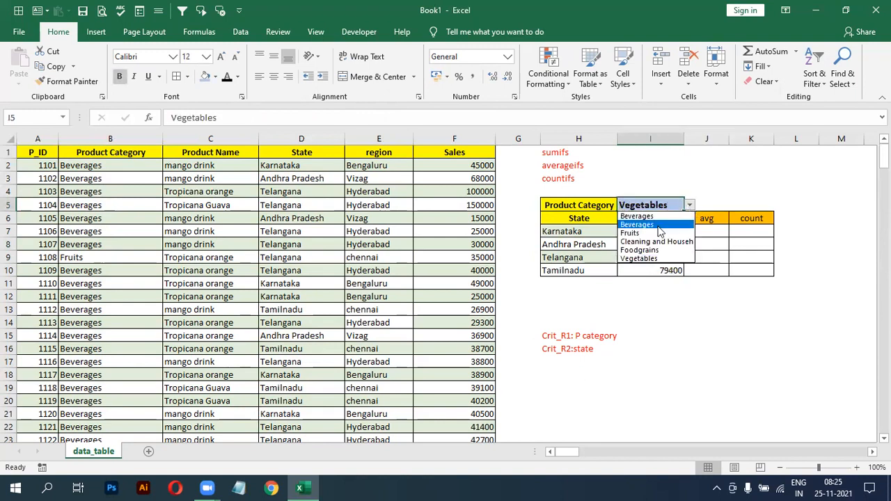
left_click(637, 250)
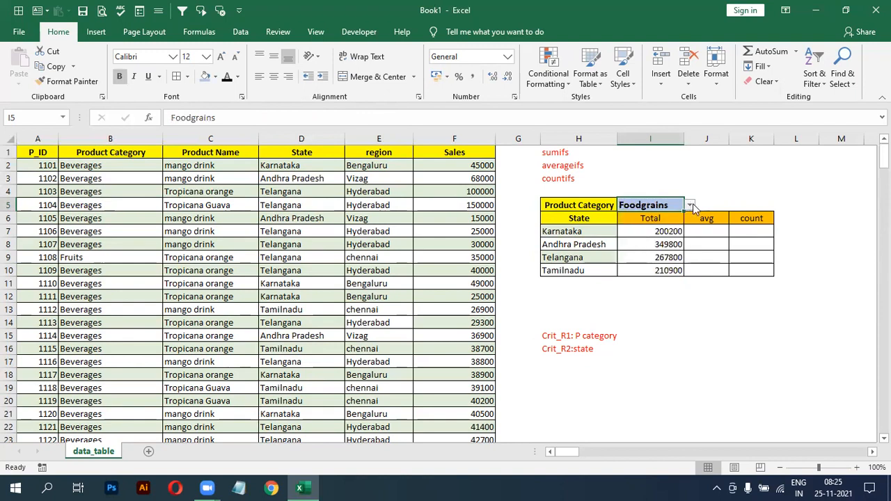
left_click(689, 205)
left_click(654, 239)
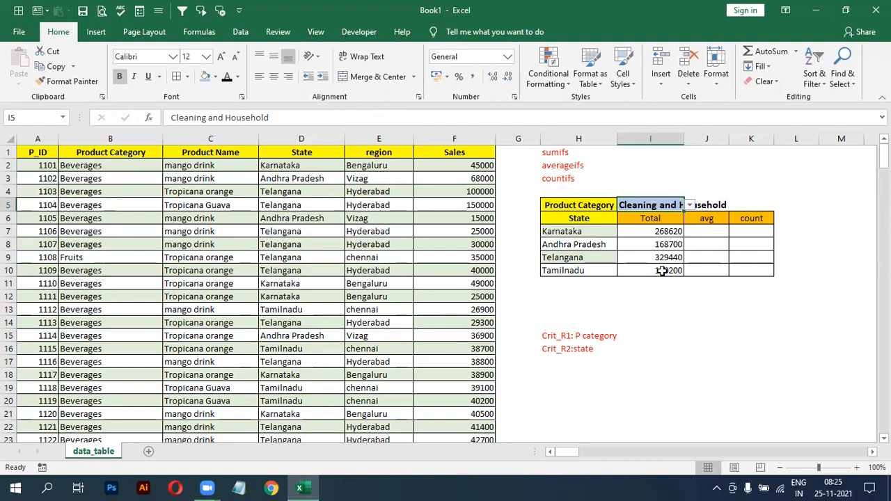
Review the sum range, criteria ranges and criteria of the SUMIFS formula in I7, leaving the formula as is
double_click(654, 232)
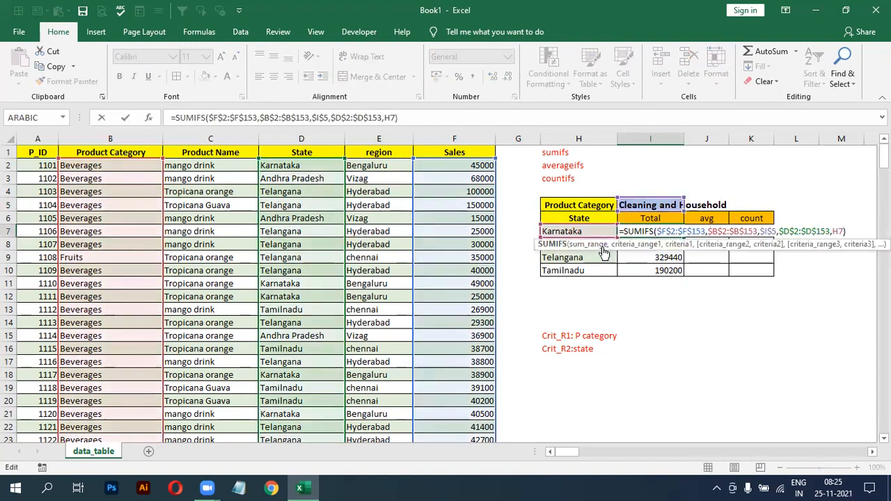
left_click(589, 246)
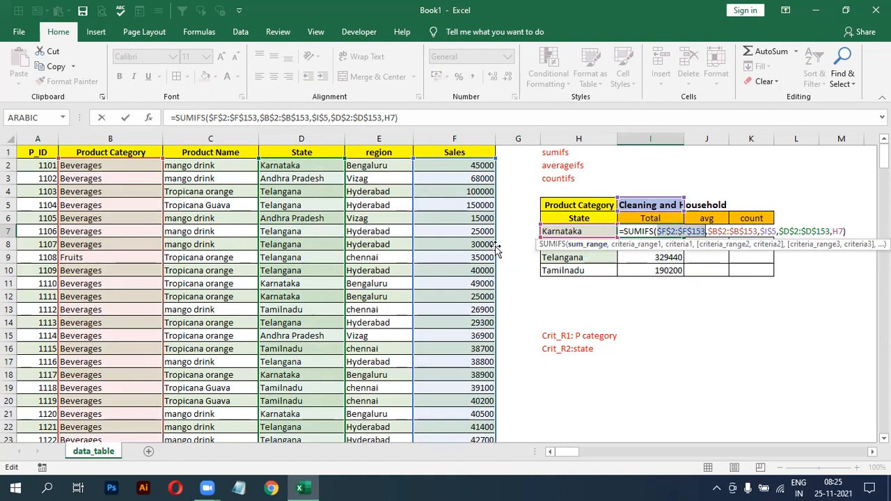
left_click(625, 244)
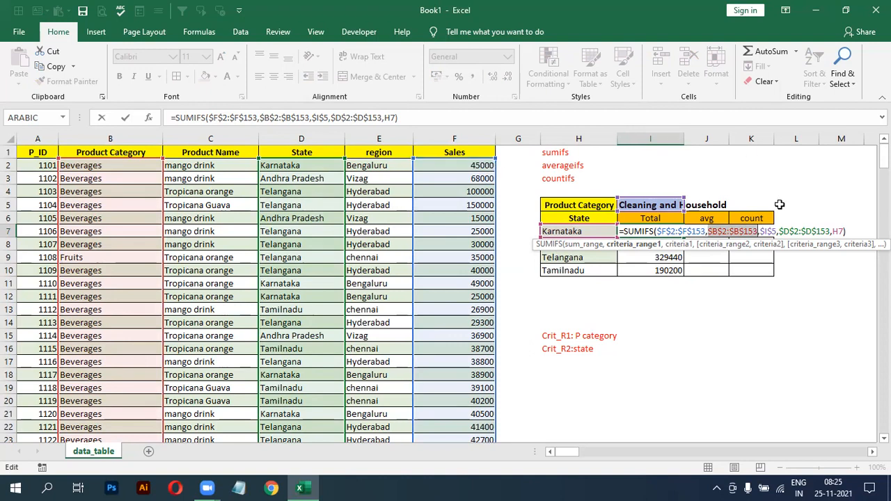
left_click(766, 244)
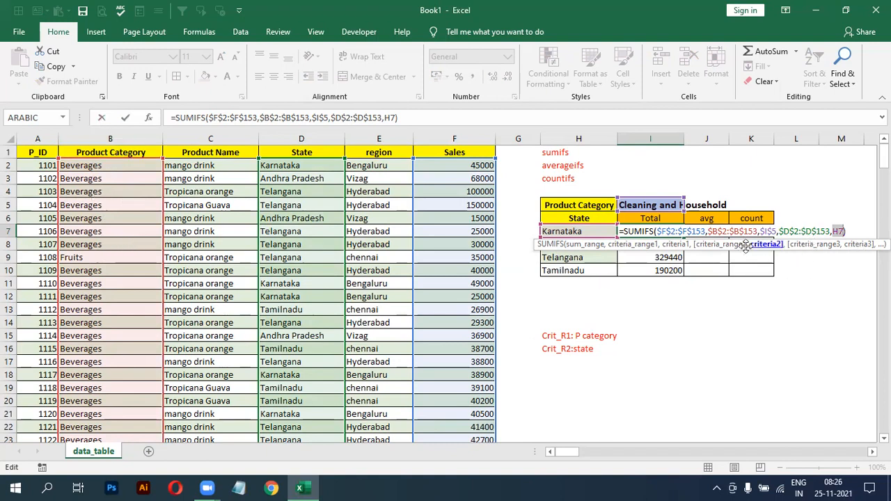
left_click(740, 249)
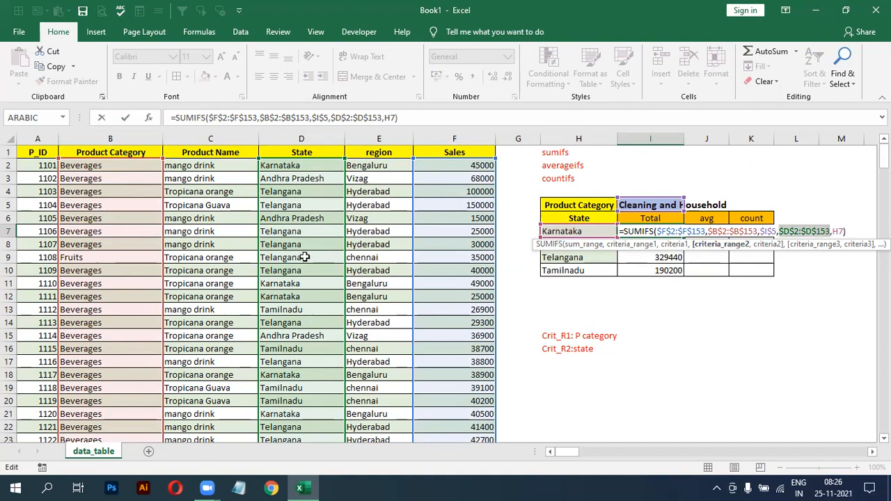
left_click(770, 245)
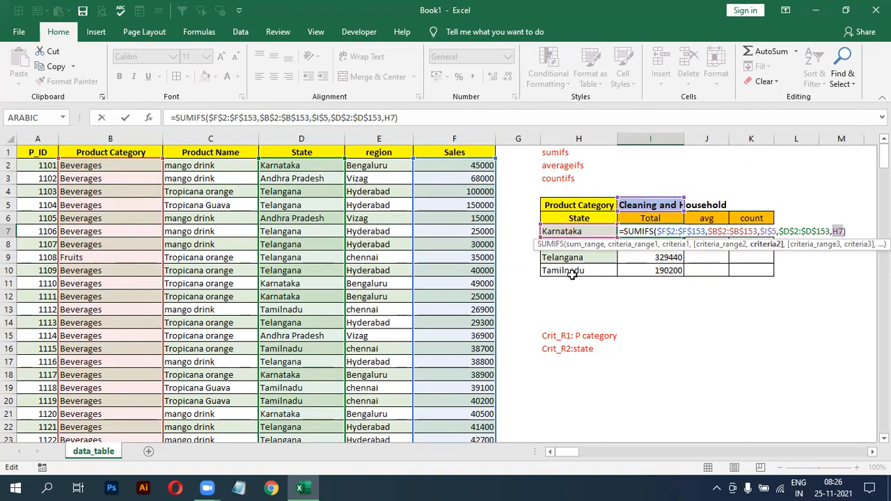
key("Return")
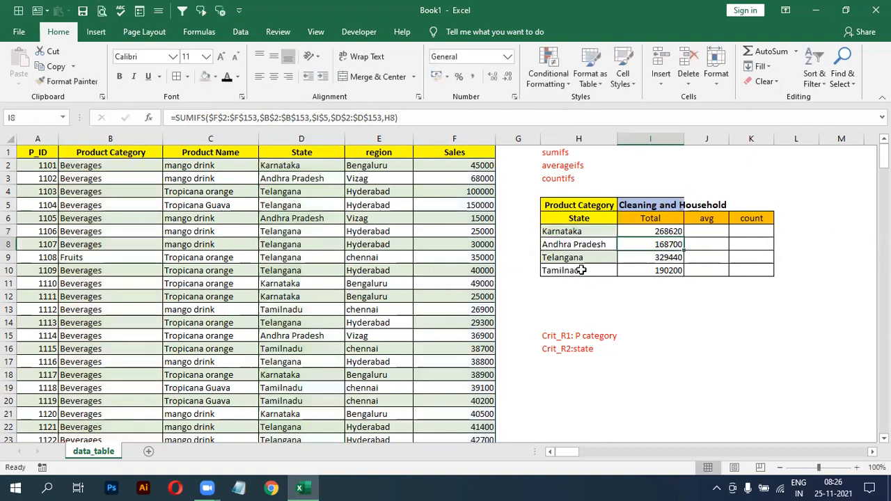
Cycle the Product Category in I5 through Fruits, Foodgrains and Vegetables, ending on Fruits
left_click(667, 206)
right_click(667, 206)
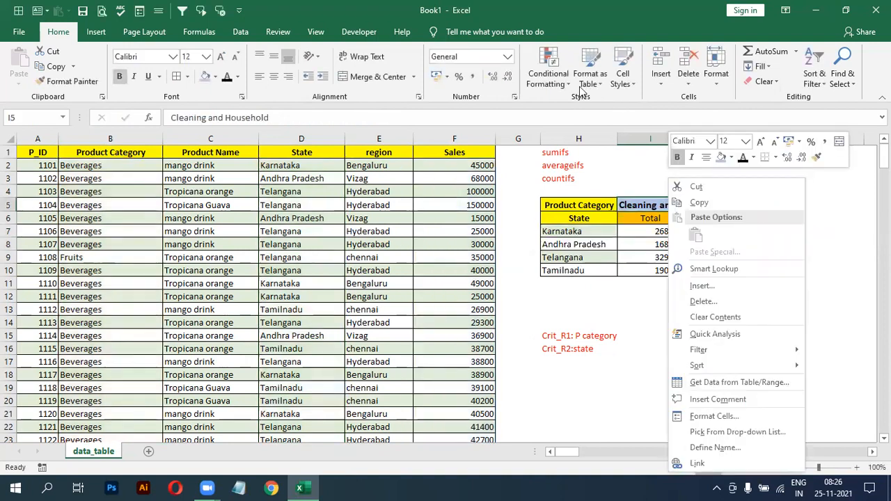
key("Escape")
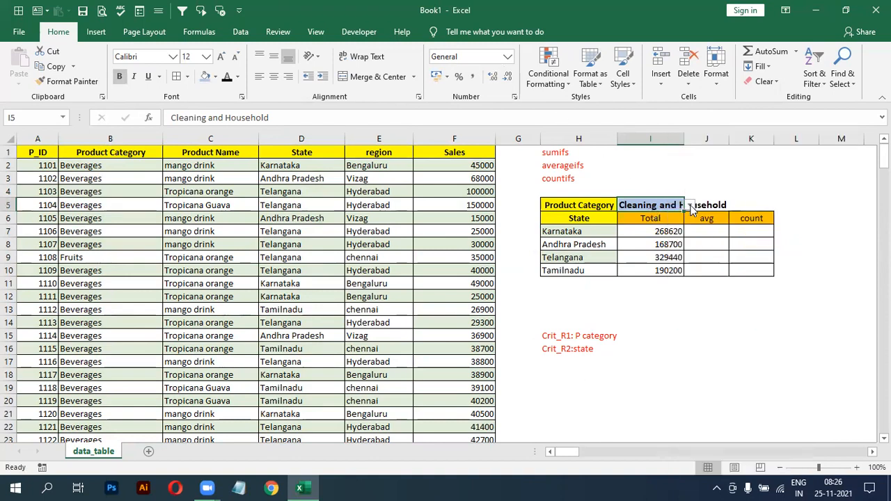
left_click(689, 205)
left_click(639, 233)
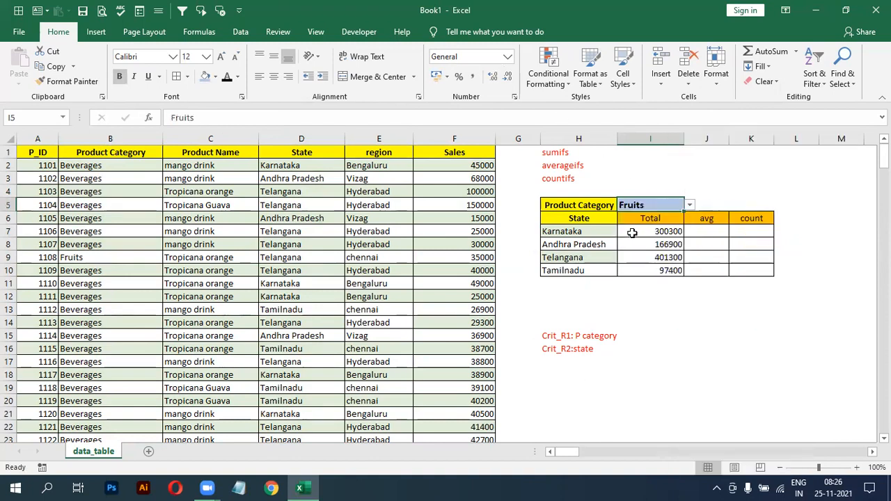
left_click(690, 205)
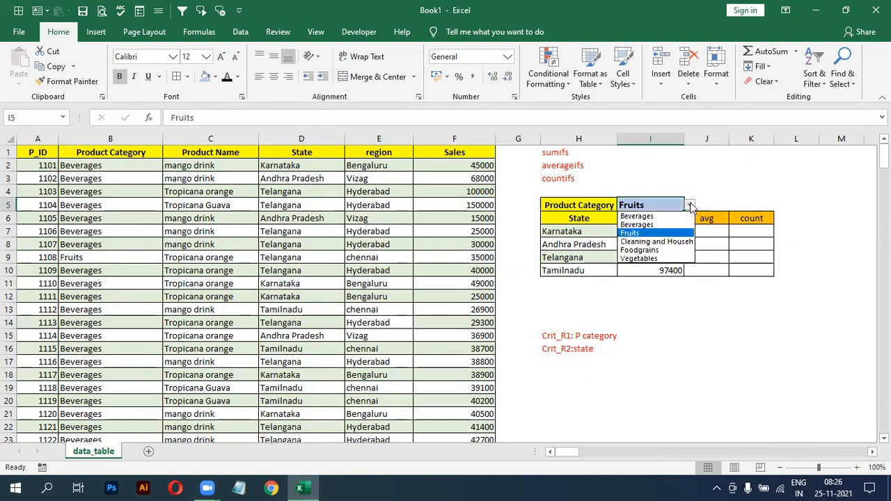
left_click(636, 250)
left_click(689, 208)
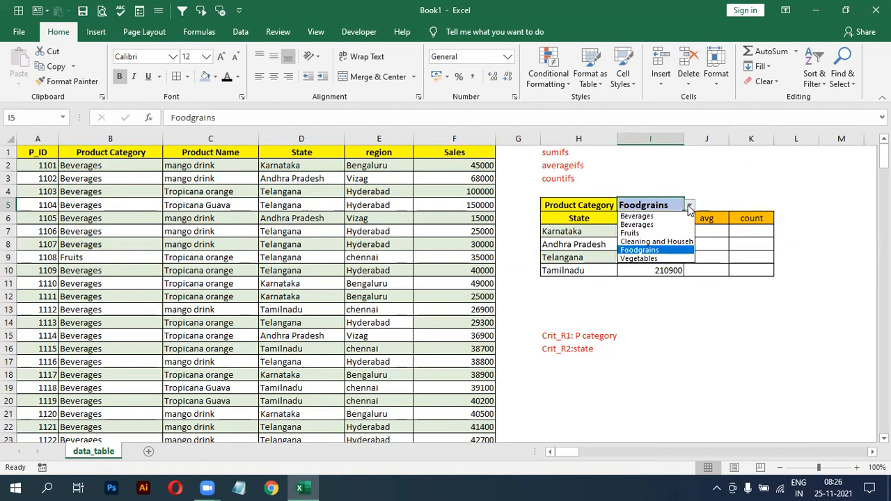
left_click(633, 258)
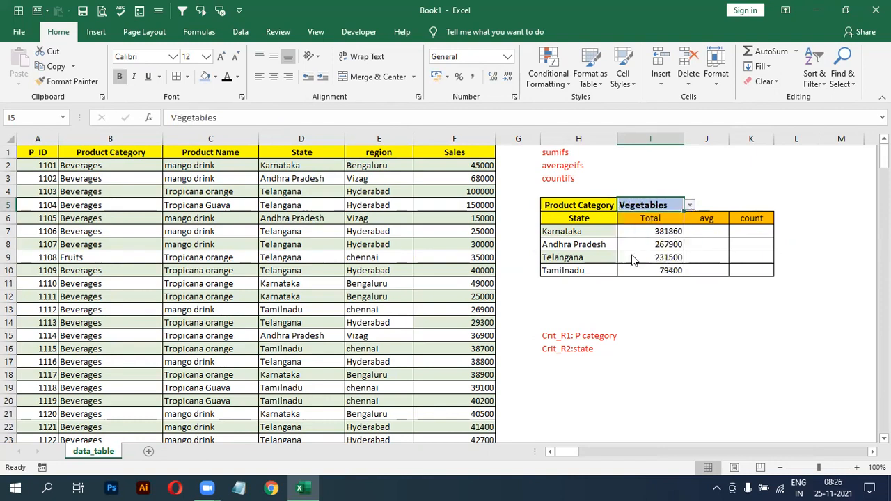
left_click(690, 207)
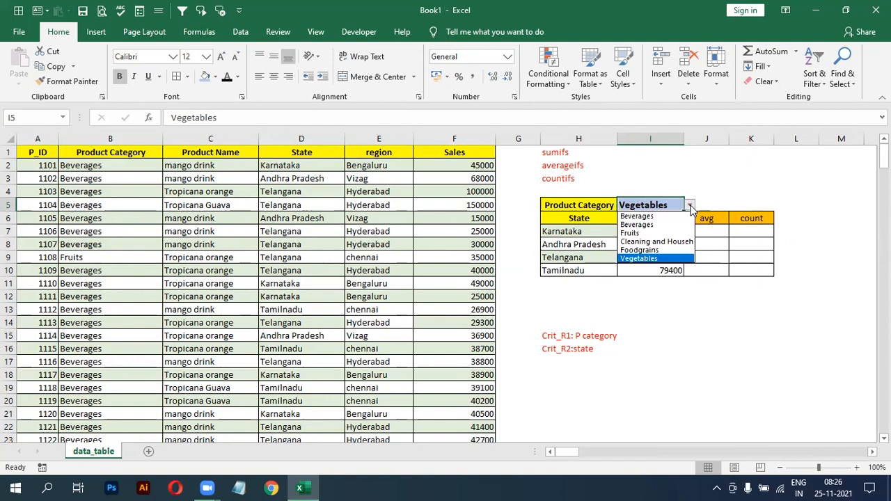
left_click(634, 234)
Delete the duplicate Beverages cell T1 from the drop-down's source list in column T, shifting the remaining cells up
left_click(742, 150)
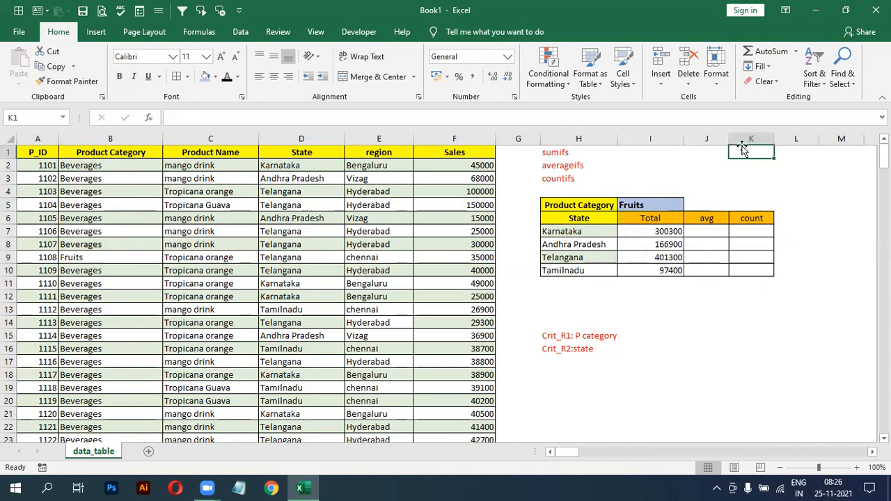
type("00")
key("Escape")
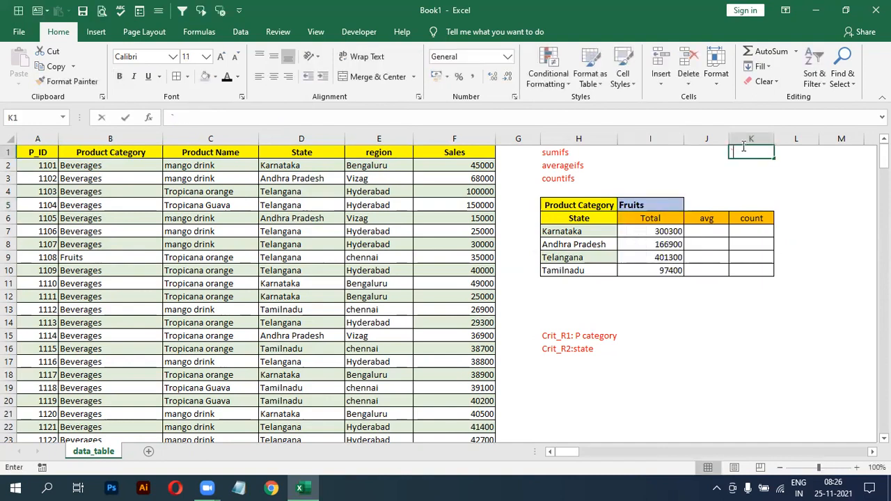
key("Right")
key("Right")
key("Right")
key("Right")
key("Right")
key("Right")
key("Right")
key("Right")
key("Right")
key("Right")
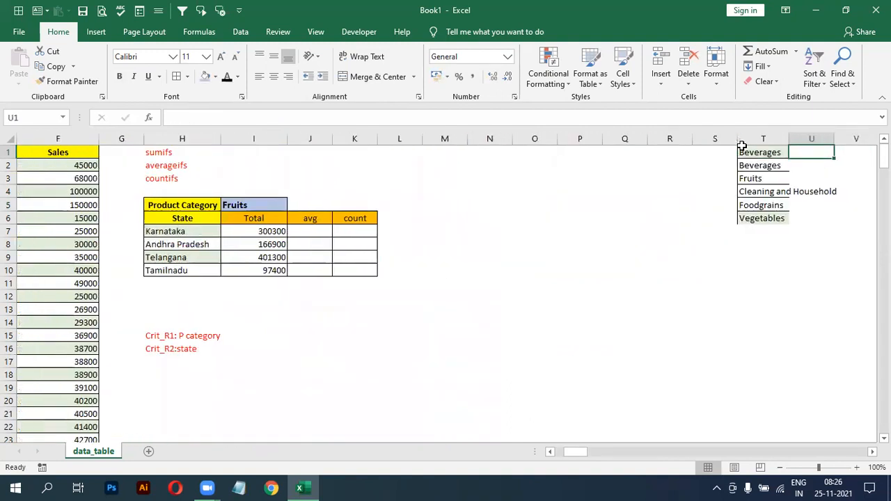
left_click(744, 150)
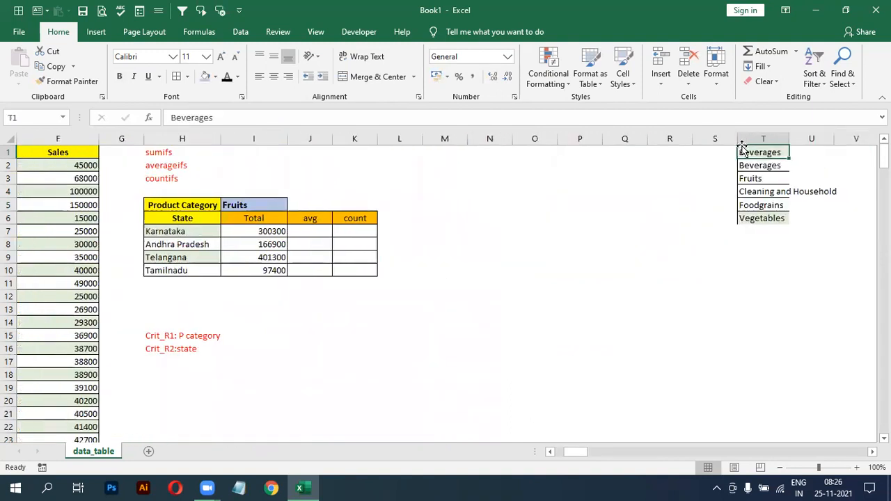
key("ctrl+minus")
key("Return")
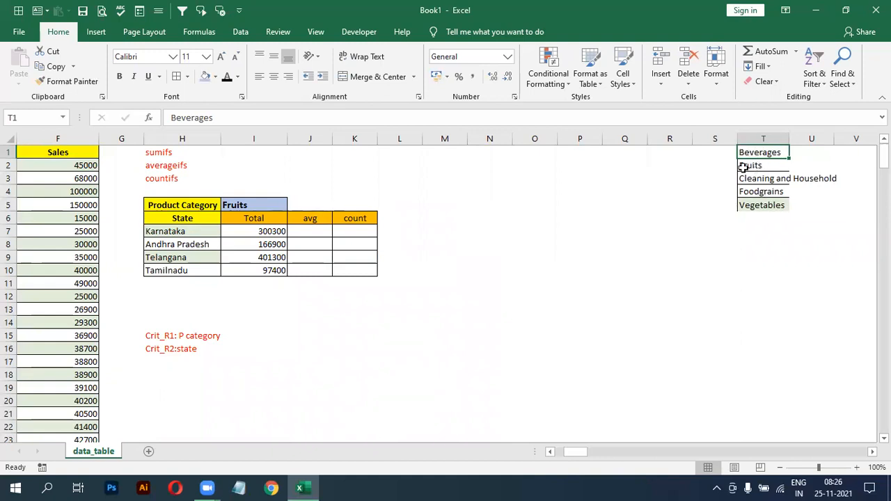
Check the shortened Product Category drop-down in I5 by choosing Beverages and then Fruits
left_click(275, 206)
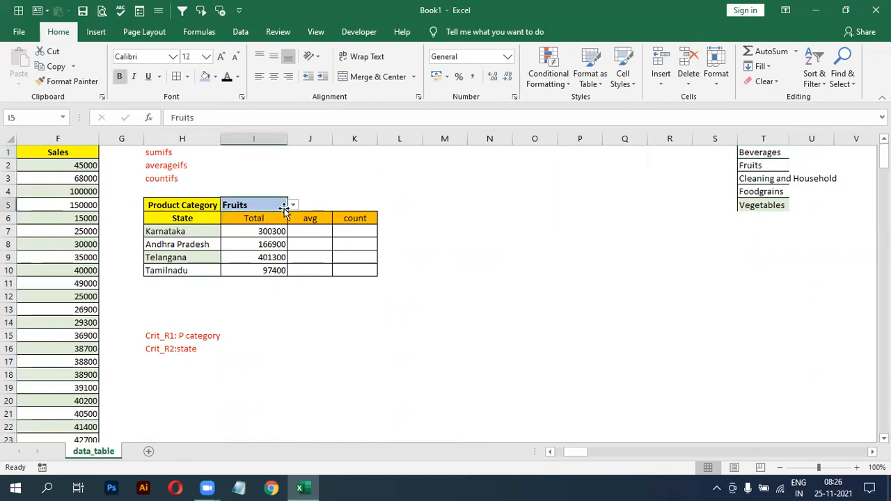
left_click(292, 206)
left_click(282, 211)
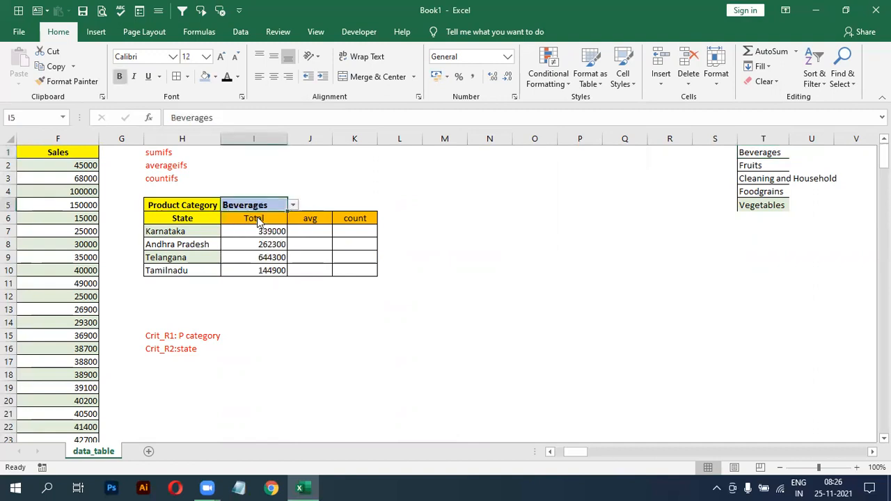
left_click(293, 205)
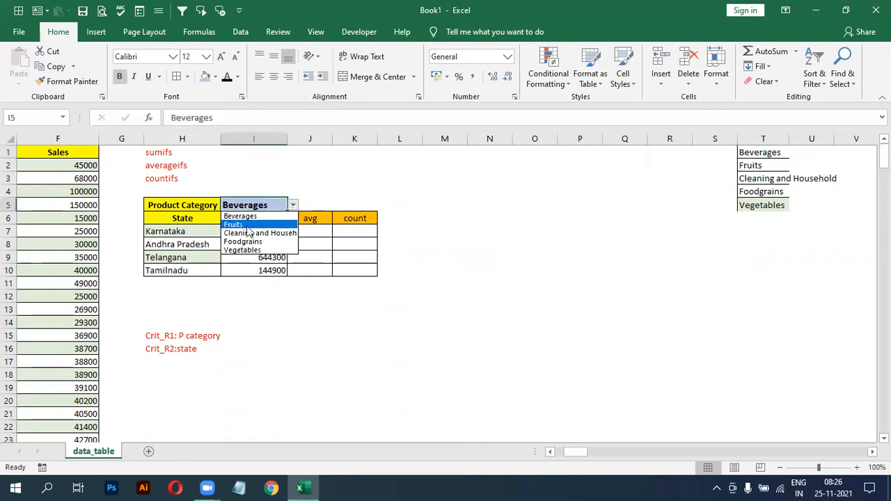
left_click(237, 225)
Review the sum range and first criteria range of the SUMIFS formula in I7, leaving the formula as is
scroll(169, 234, "left", 5)
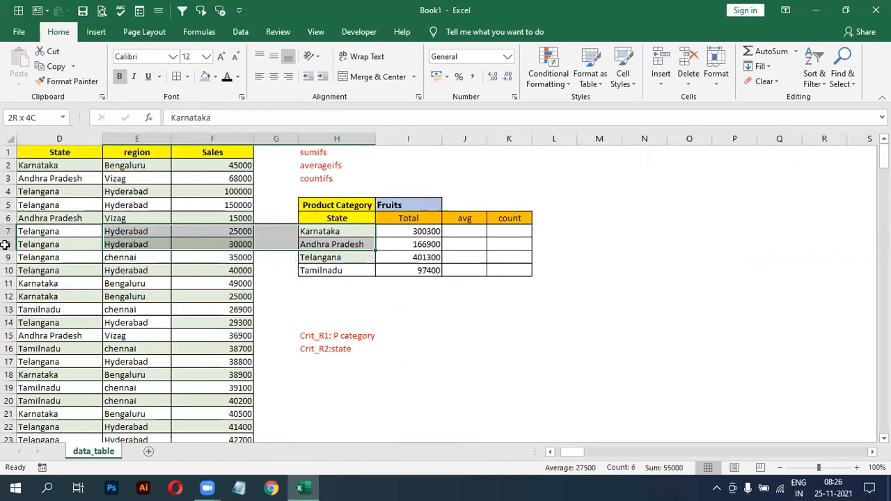
left_click(759, 298)
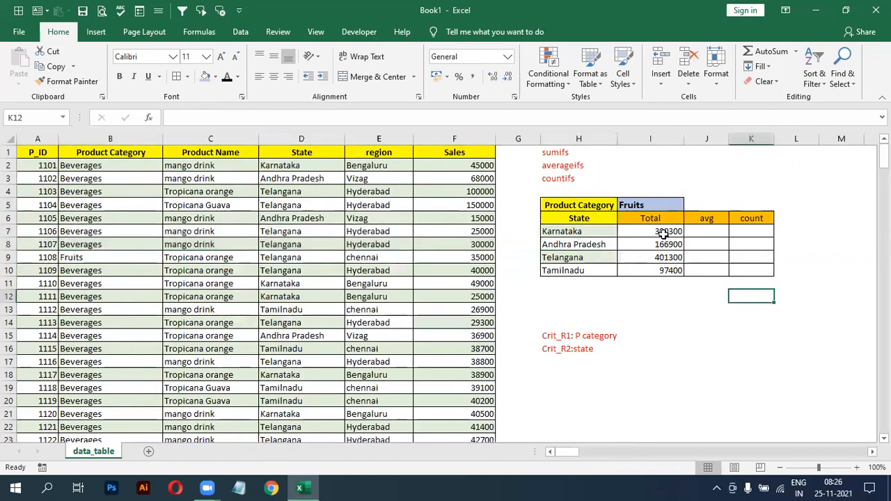
left_click(662, 232)
double_click(661, 231)
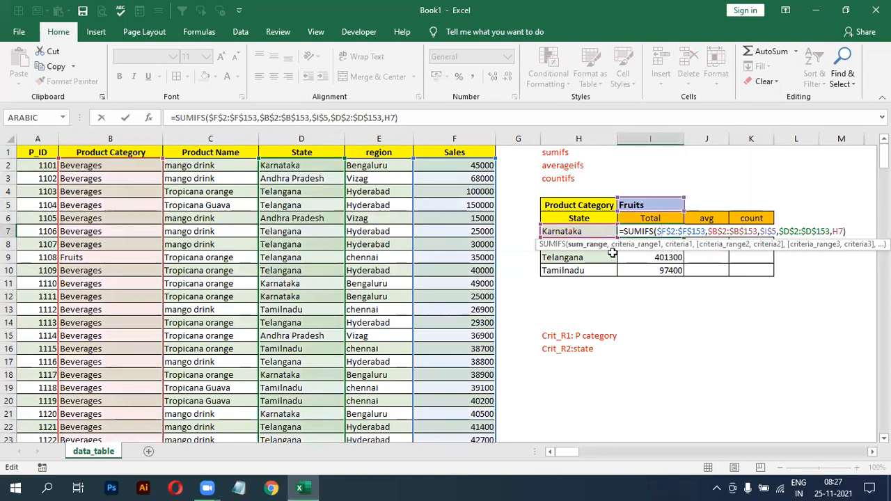
left_click(587, 244)
left_click(626, 244)
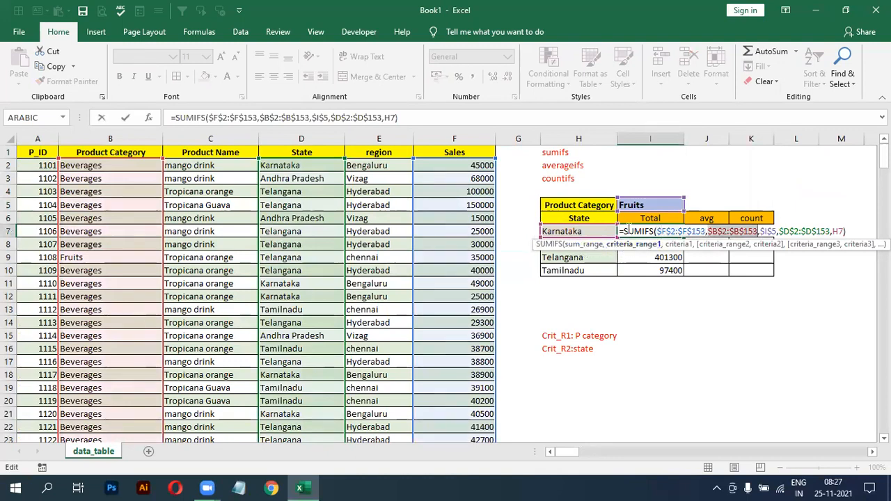
key("Escape")
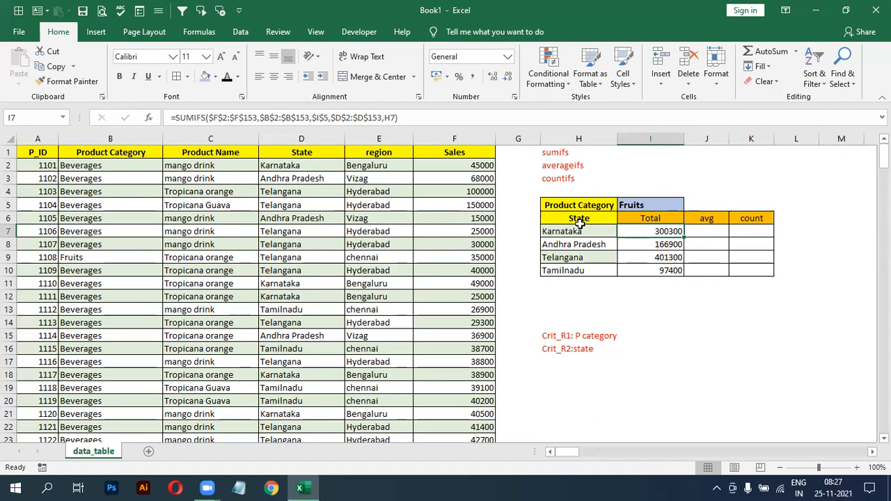
Copy the parenthesised argument list from the SUMIFS formula in I7 and paste it into the avg cell J7
double_click(655, 230)
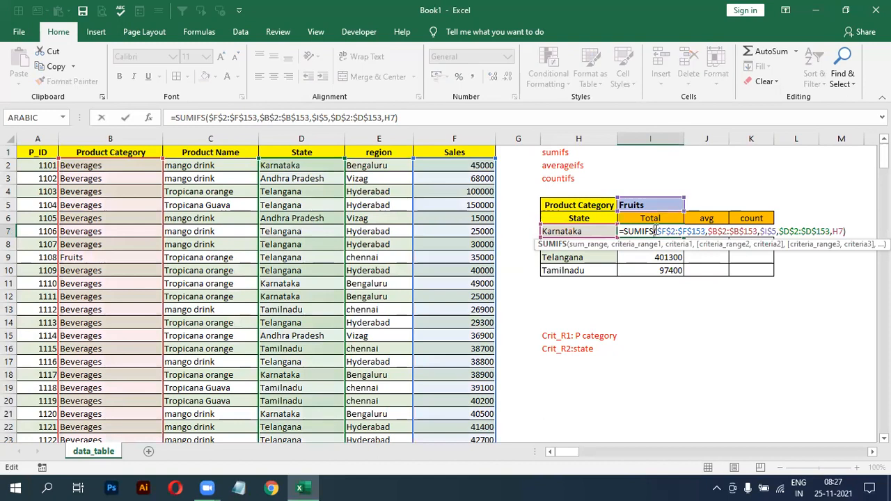
left_click_drag(655, 230, 851, 235)
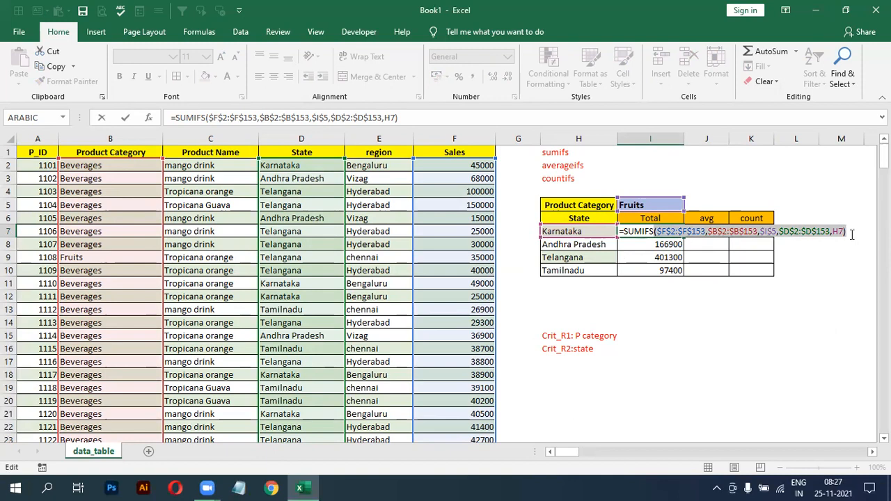
key("ctrl+c")
key("Escape")
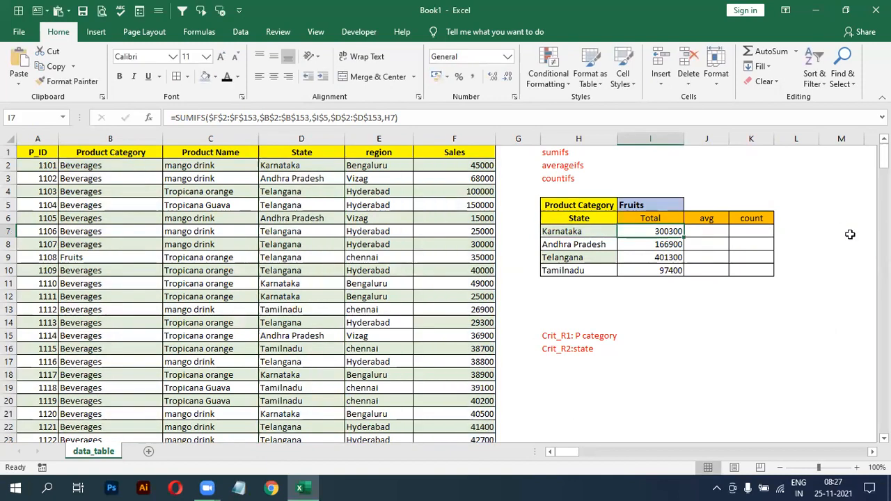
left_click(718, 232)
key("ctrl+v")
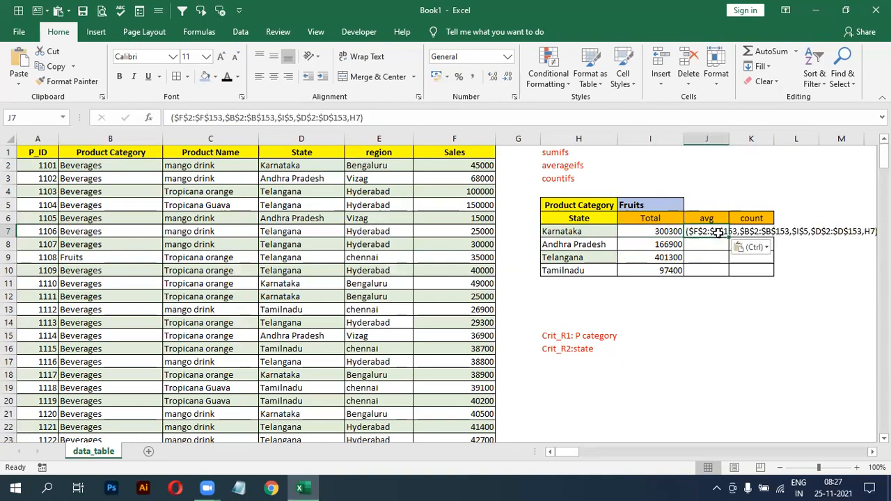
Turn the pasted arguments in J7 into an AVERAGEIFS formula and fill it down through J10
double_click(698, 233)
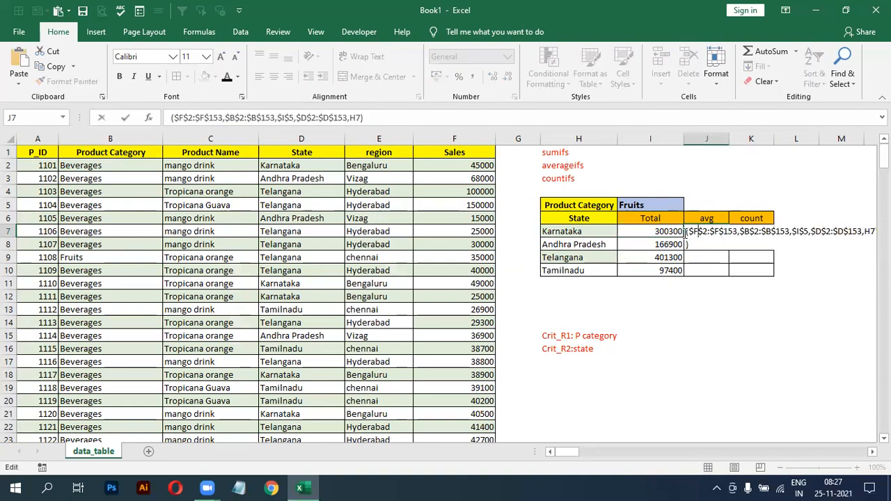
type("=av")
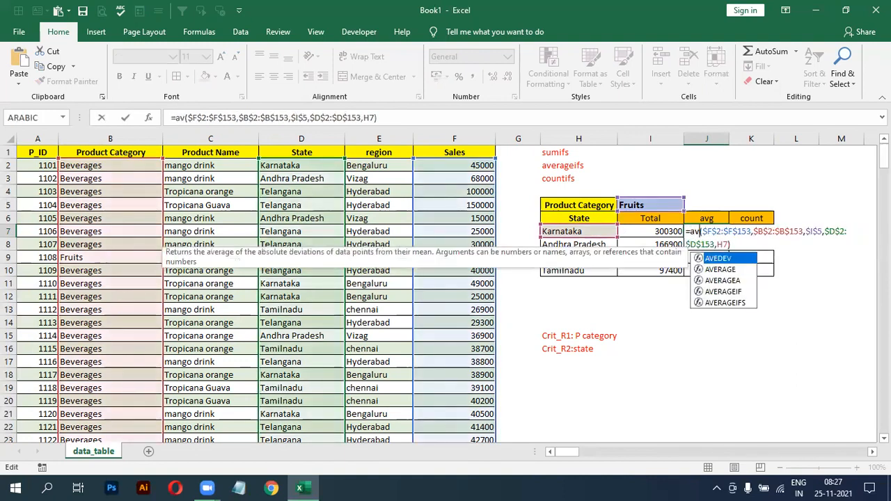
key("Down")
key("Down")
key("Down")
key("Down")
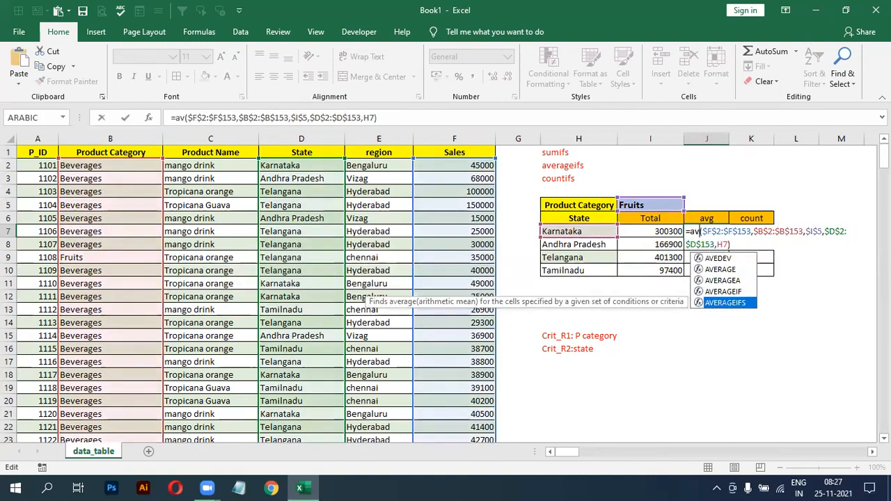
key("Tab")
key("Return")
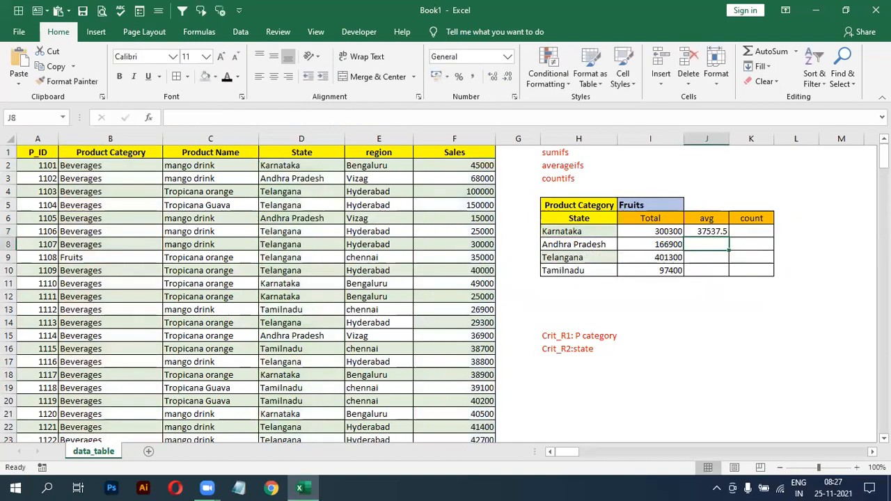
left_click(717, 230)
left_click_drag(727, 236, 727, 273)
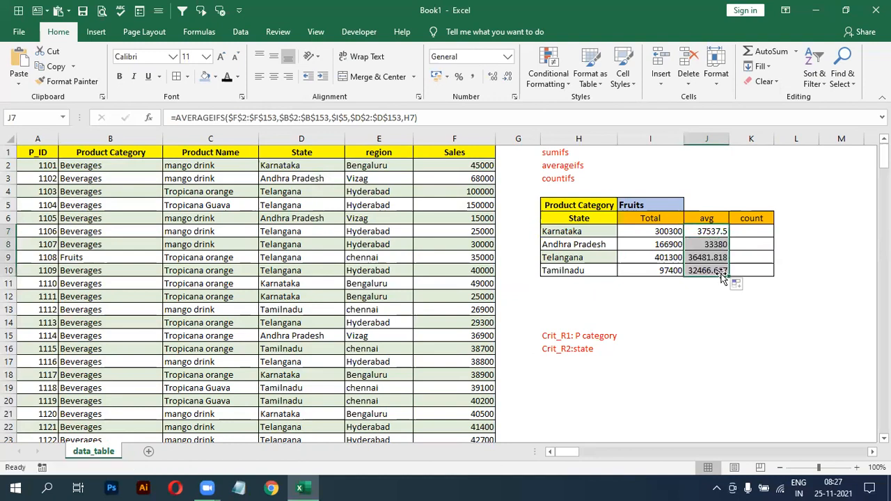
Check the totals and averages by switching the Product Category in I5 through Beverages, Cleaning and Household and Vegetables, ending on Foodgrains
left_click(648, 207)
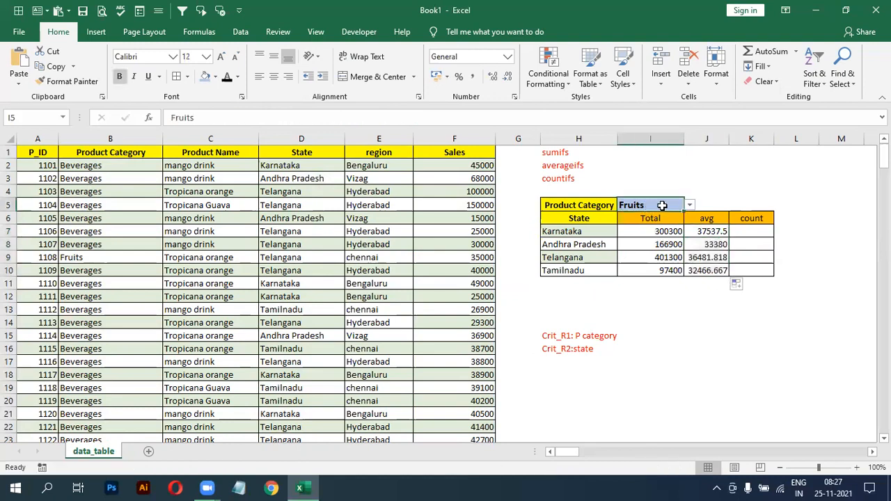
left_click(689, 206)
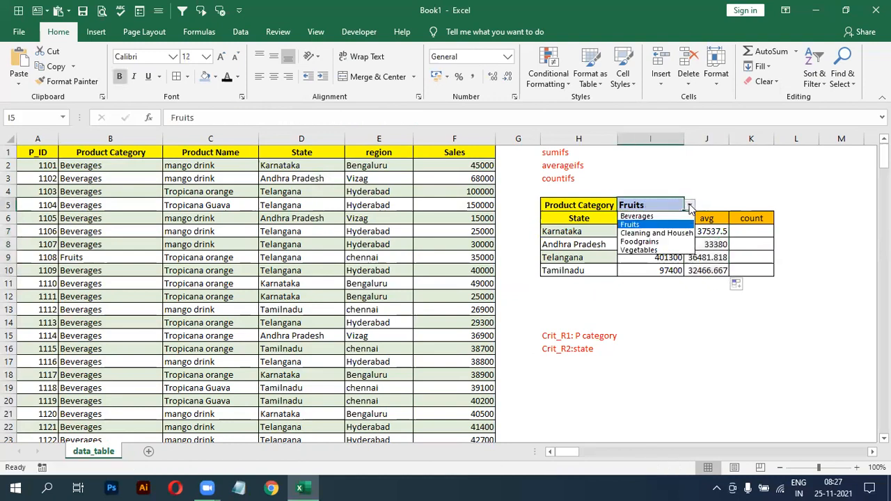
left_click(636, 217)
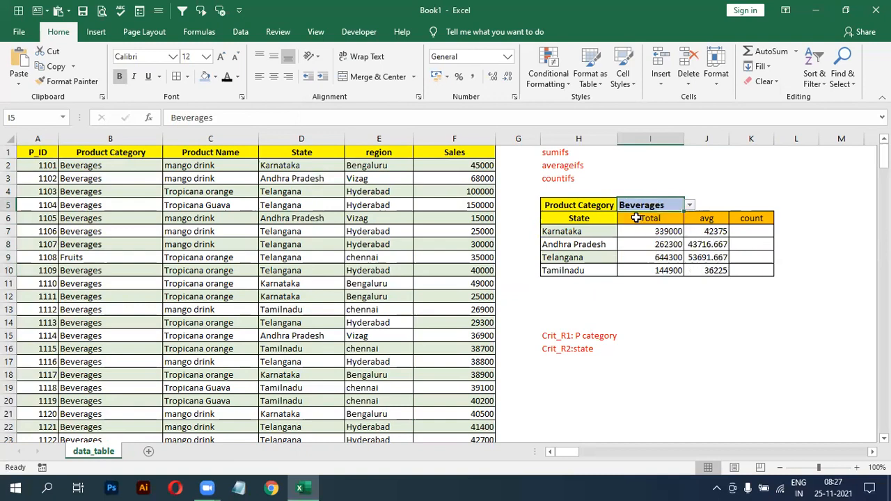
left_click(689, 207)
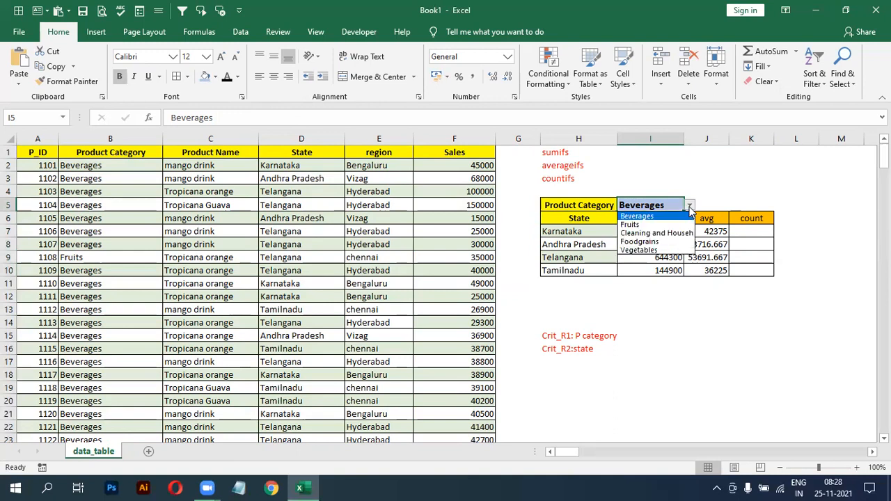
left_click(655, 225)
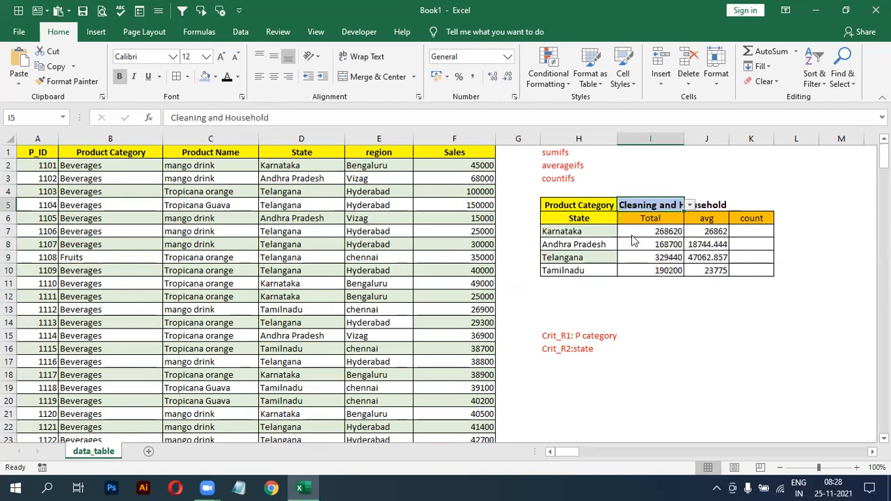
left_click(690, 207)
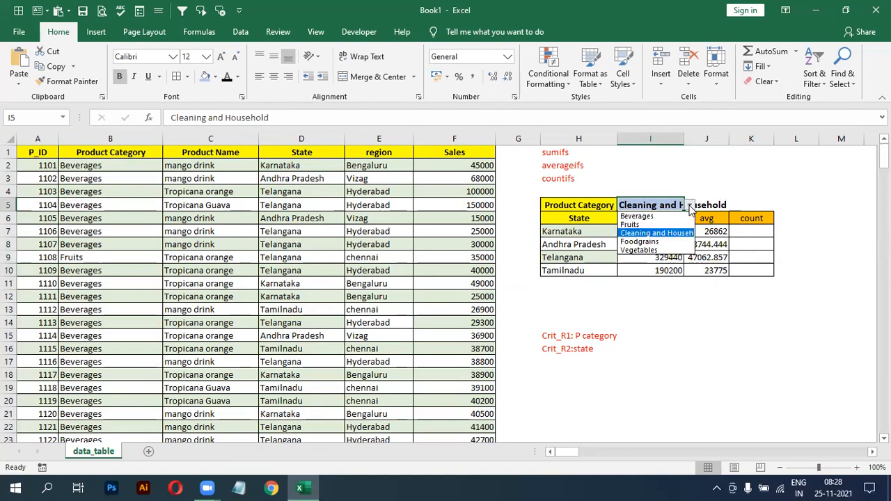
left_click(639, 250)
left_click(690, 206)
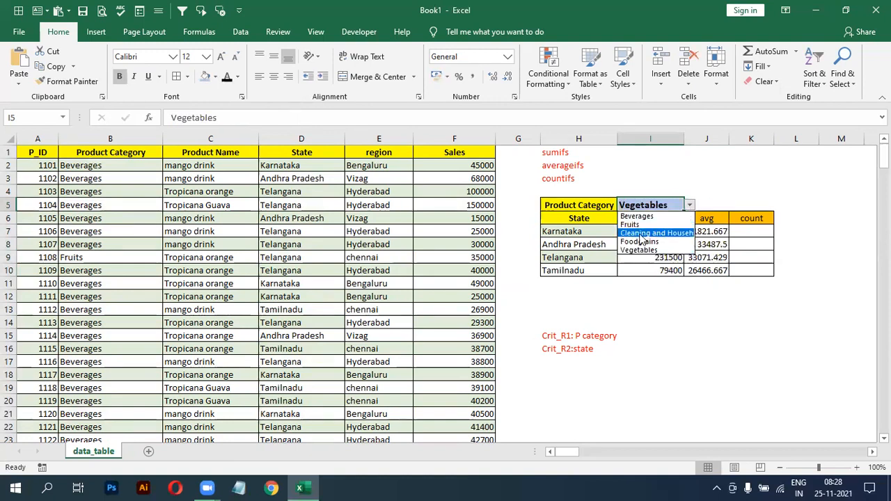
left_click(657, 232)
left_click(690, 206)
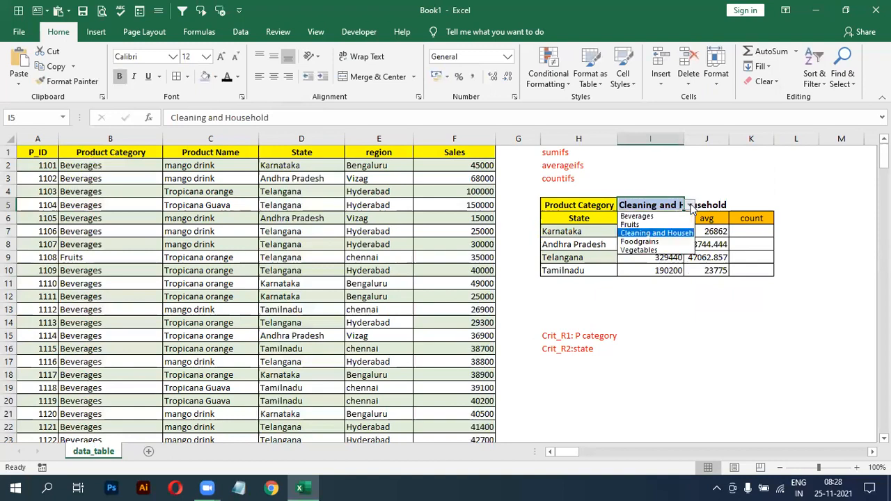
left_click(647, 241)
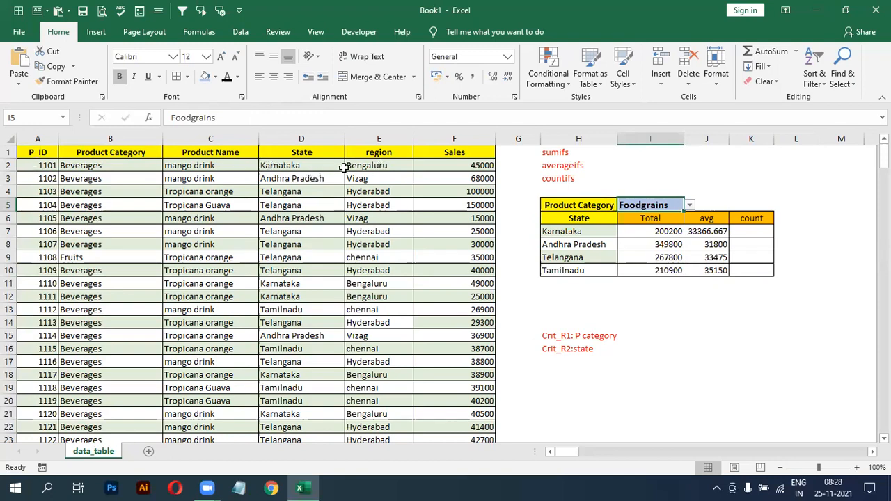
Examine each argument of the SUMIFS formula in I7, from the sum range through both criteria ranges and criteria, without changing it
double_click(650, 231)
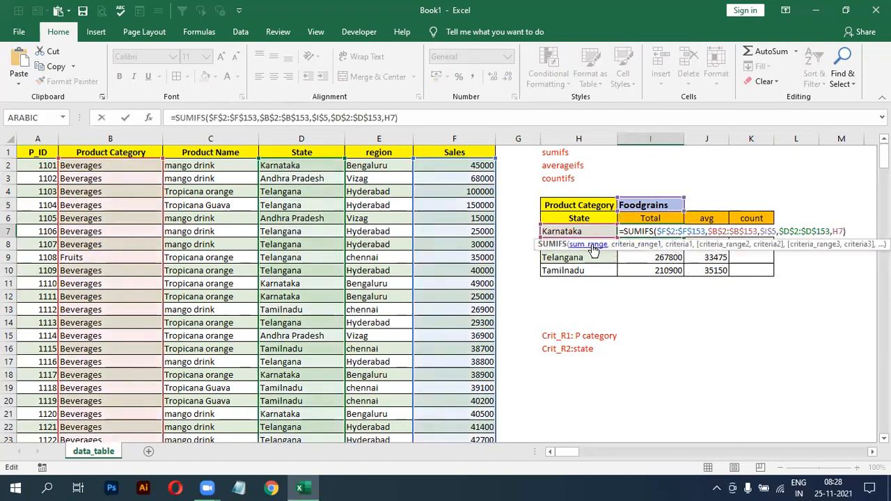
key("Return")
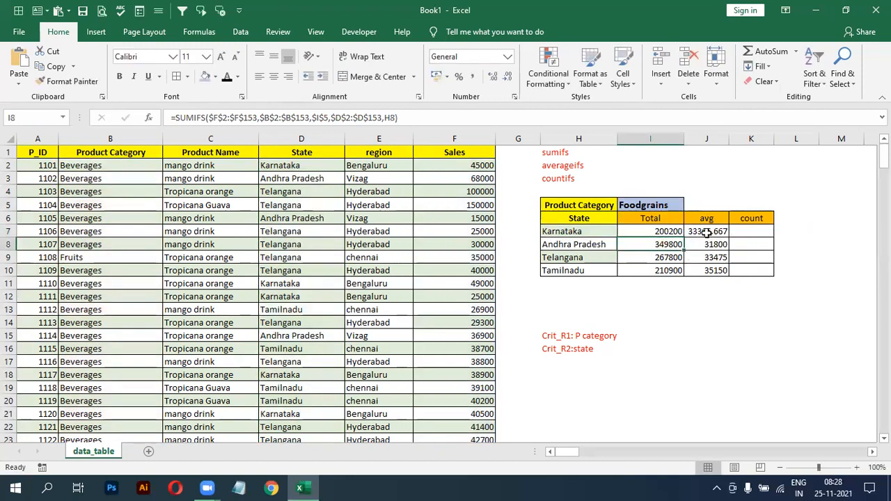
double_click(658, 230)
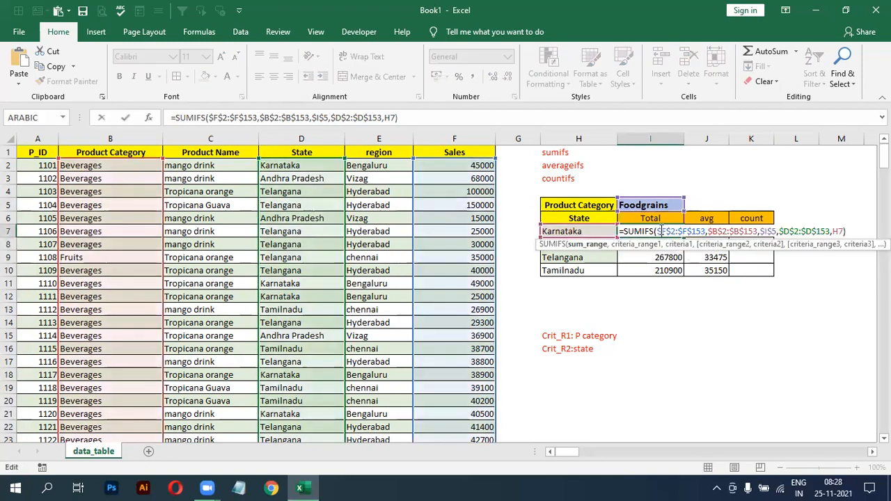
left_click(589, 245)
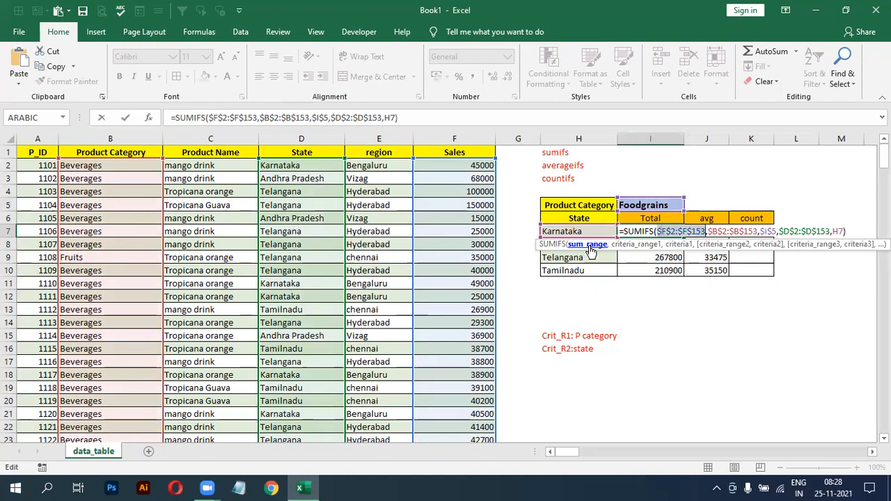
left_click(629, 245)
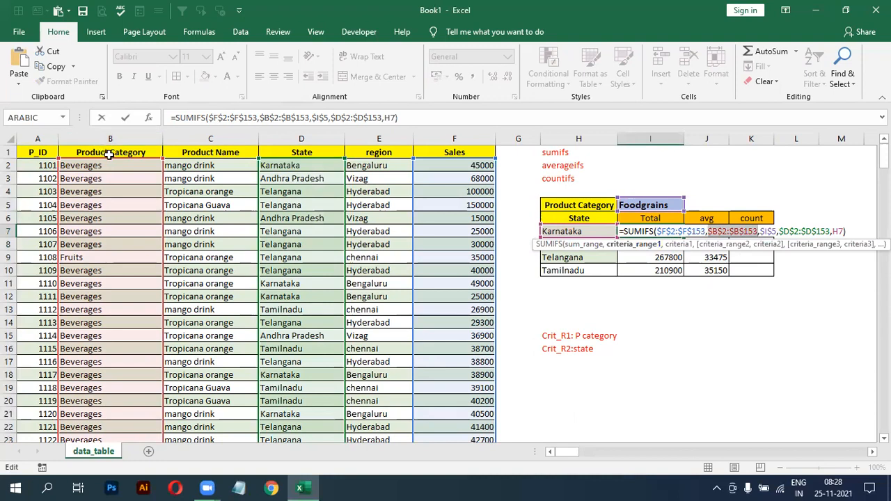
left_click(680, 245)
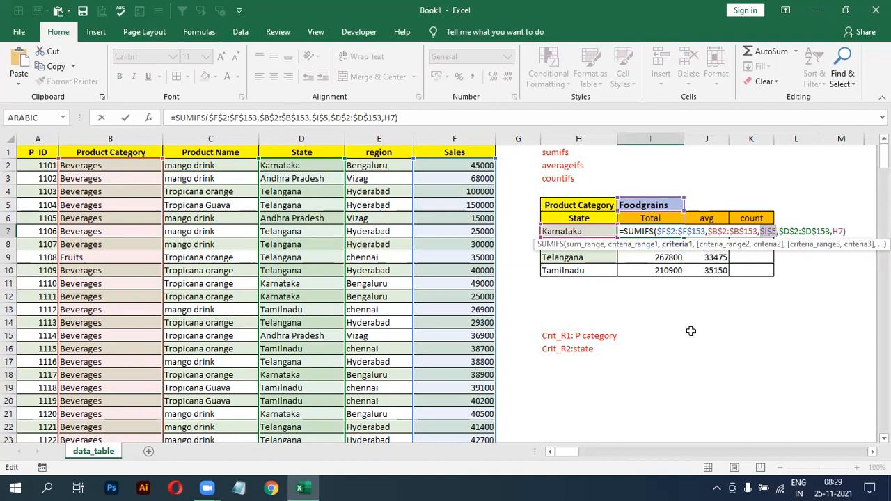
left_click(724, 247)
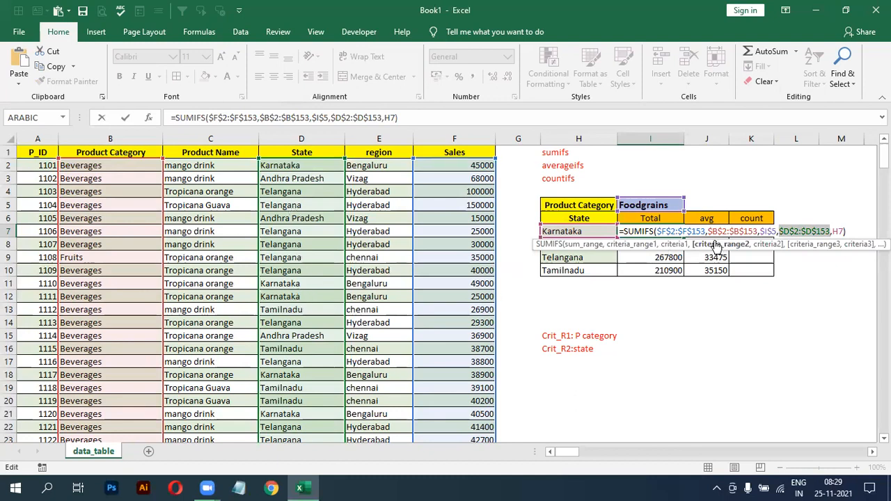
left_click(766, 244)
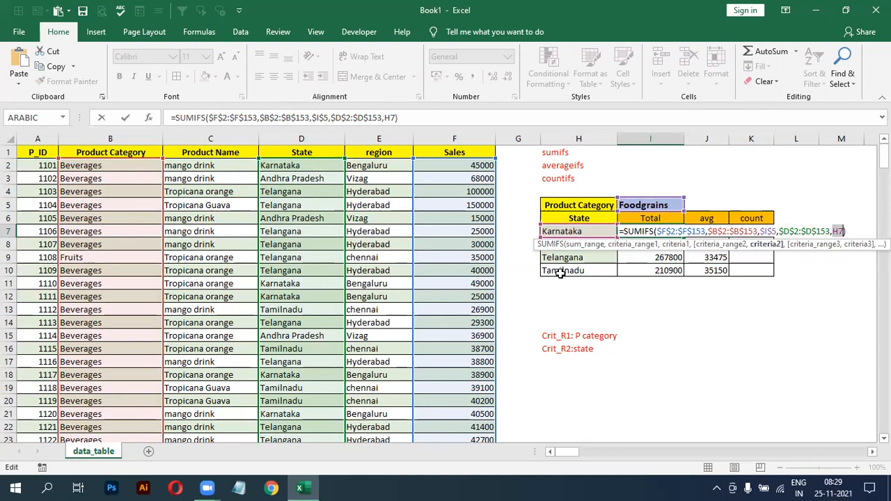
key("Return")
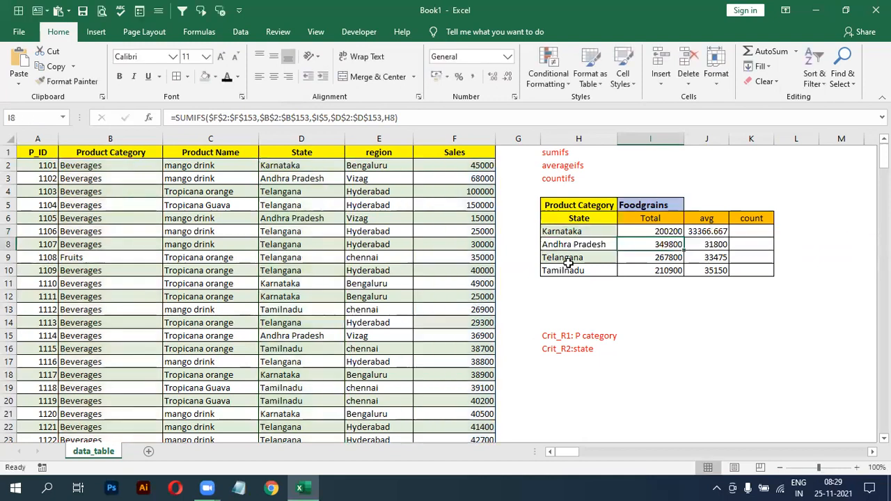
Lock the state criterion of the SUMIFS formula in I7 as $H$7 and fill the formula down through I10
double_click(651, 241)
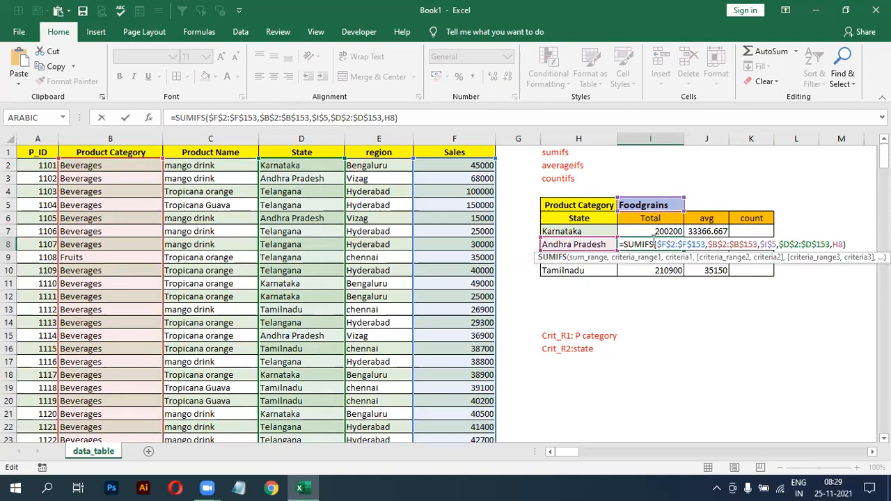
key("Escape")
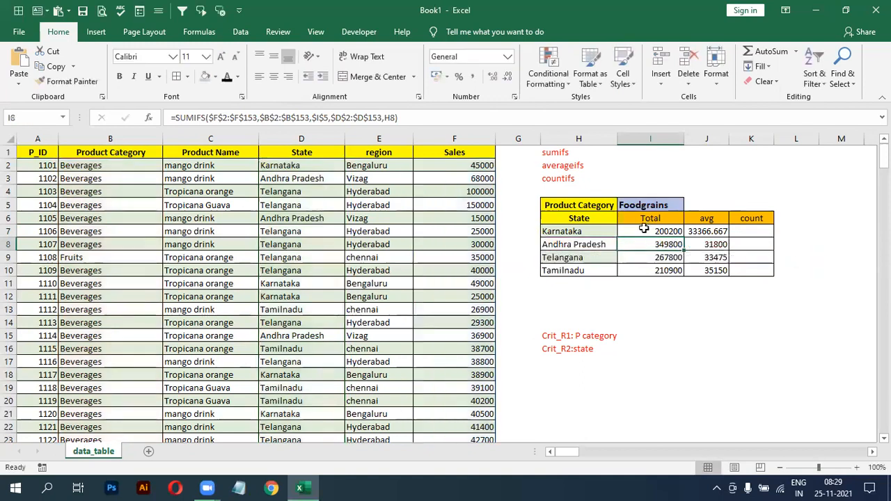
double_click(644, 230)
left_click(839, 230)
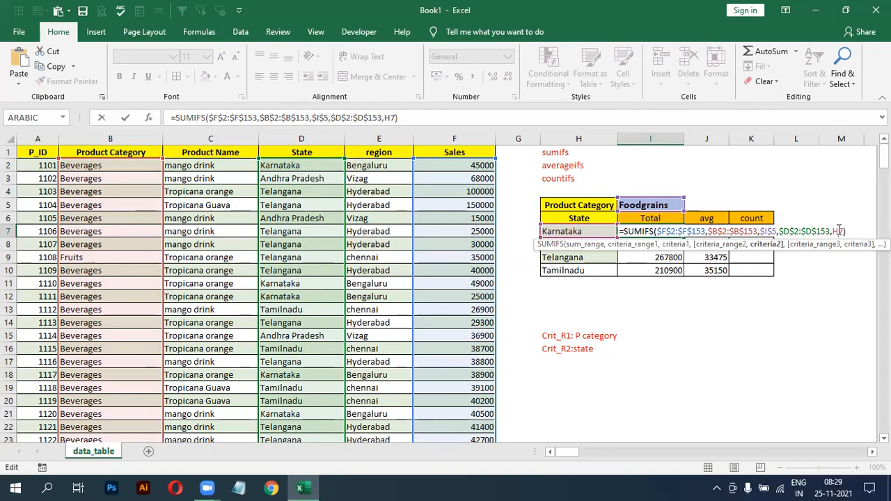
key("F4")
key("Return")
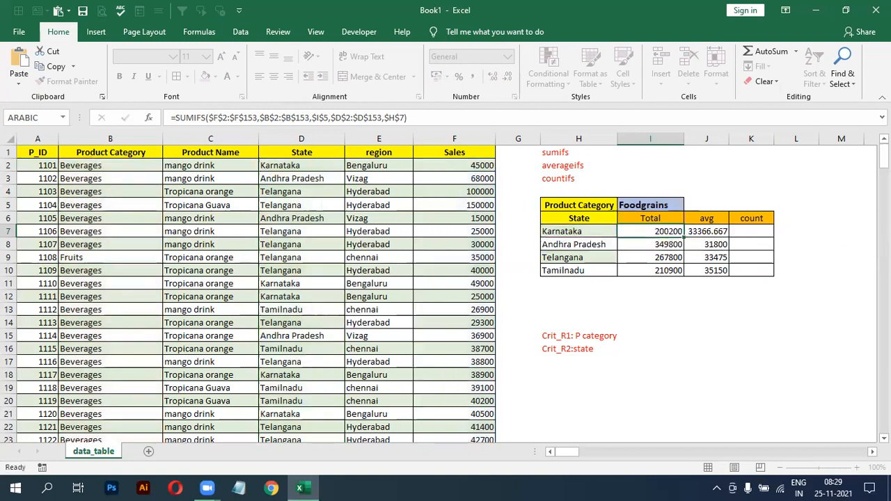
left_click(632, 229)
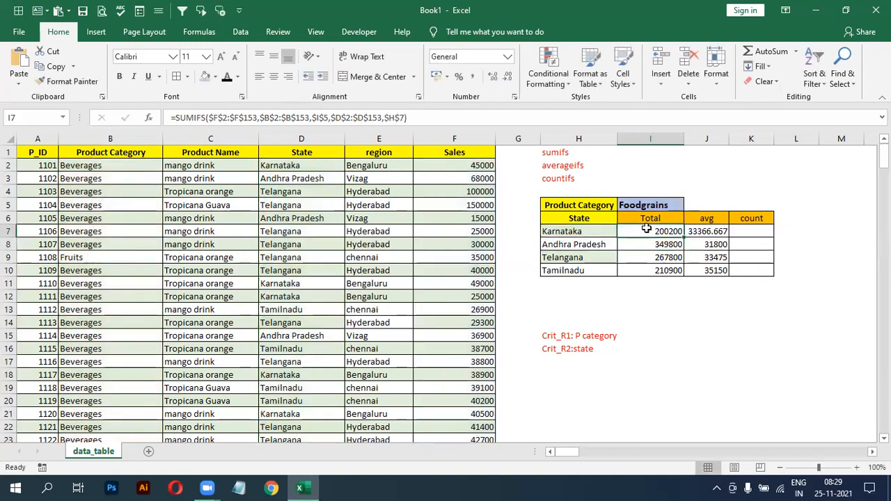
left_click_drag(683, 237, 672, 271)
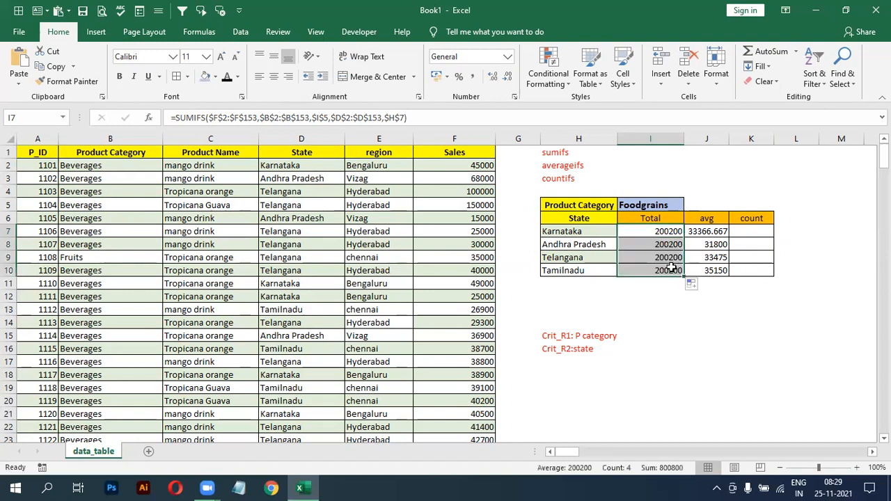
Return the state criterion of the SUMIFS formula in I7 to the relative reference H7 and refill the column through I10
double_click(648, 232)
left_click(843, 230)
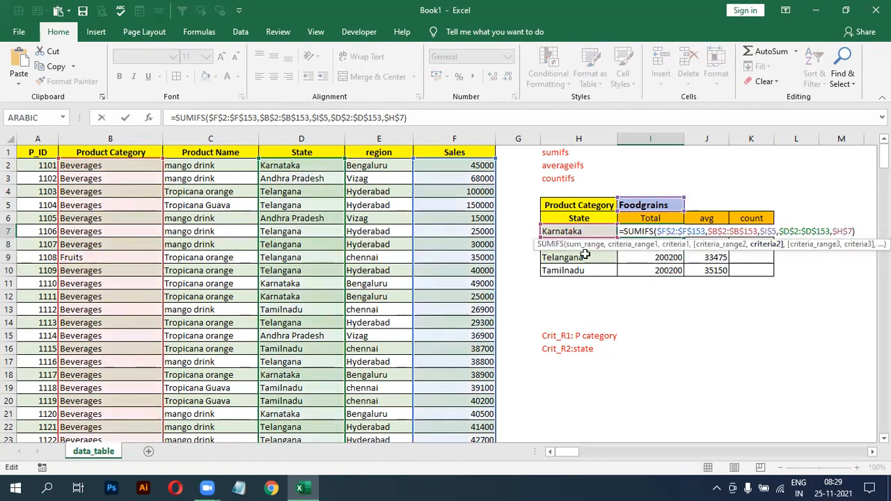
key("F4")
key("F4")
key("F4")
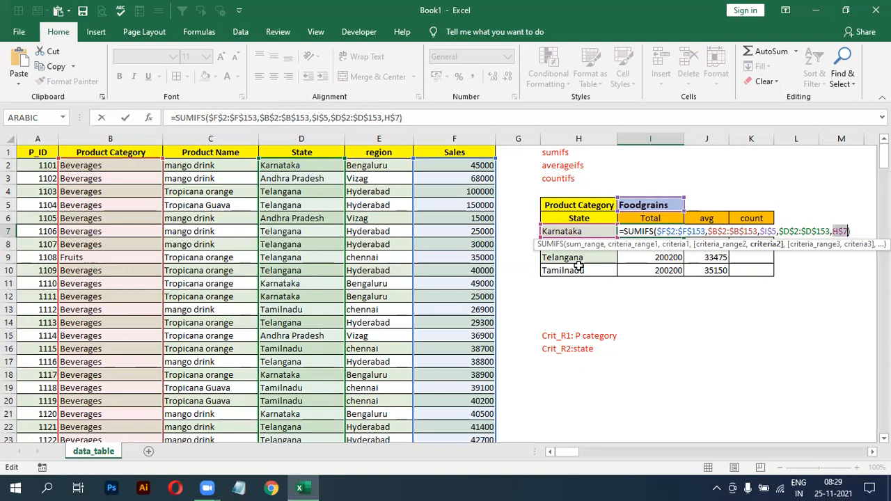
key("Return")
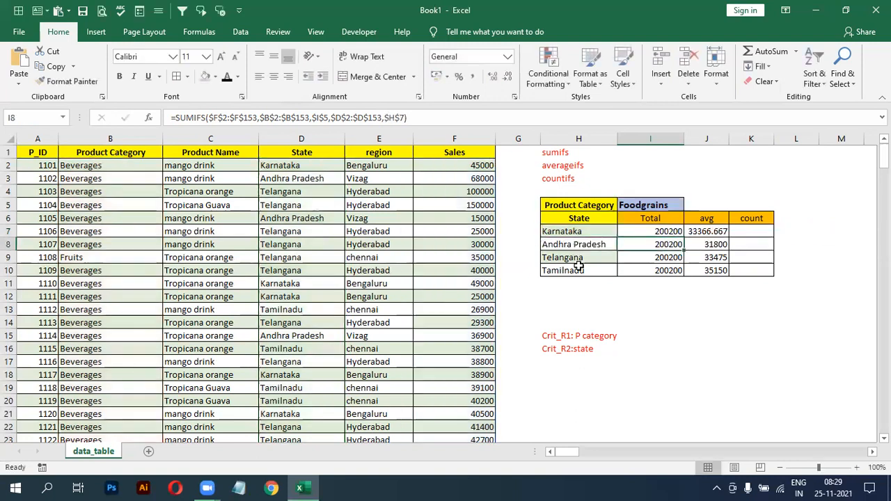
left_click(676, 233)
left_click_drag(684, 237, 677, 272)
left_click(678, 271)
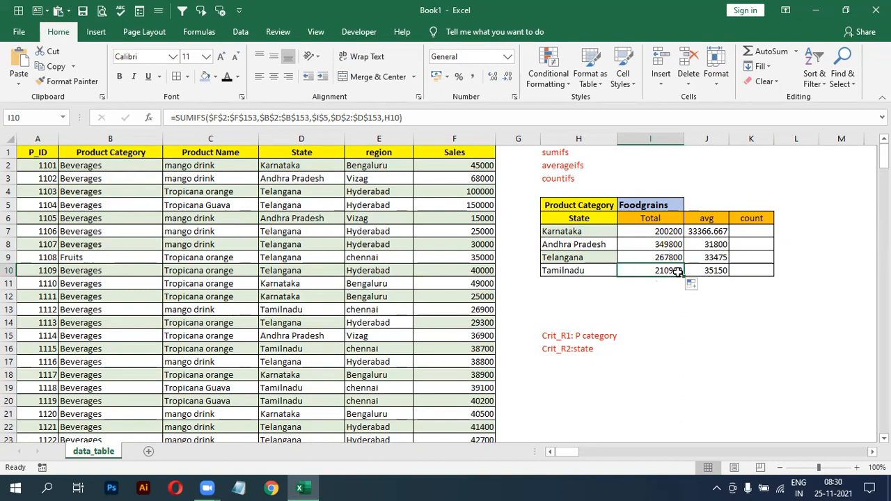
Review the AVERAGEIFS formula in J7 without changing it
left_click(705, 231)
double_click(706, 231)
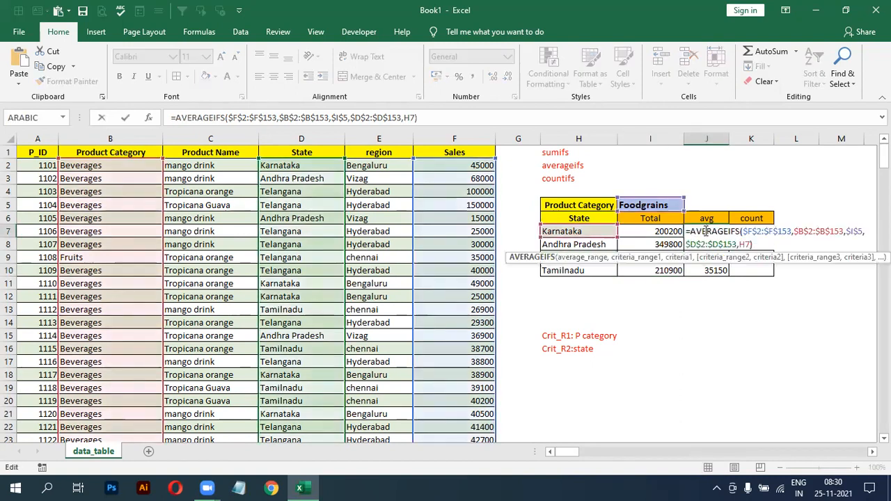
key("Return")
Test the Total and avg columns by switching the Product Category through Fruits, Beverages, Foodgrains and Cleaning and Household, ending on Beverages
left_click(672, 206)
left_click(689, 205)
left_click(646, 225)
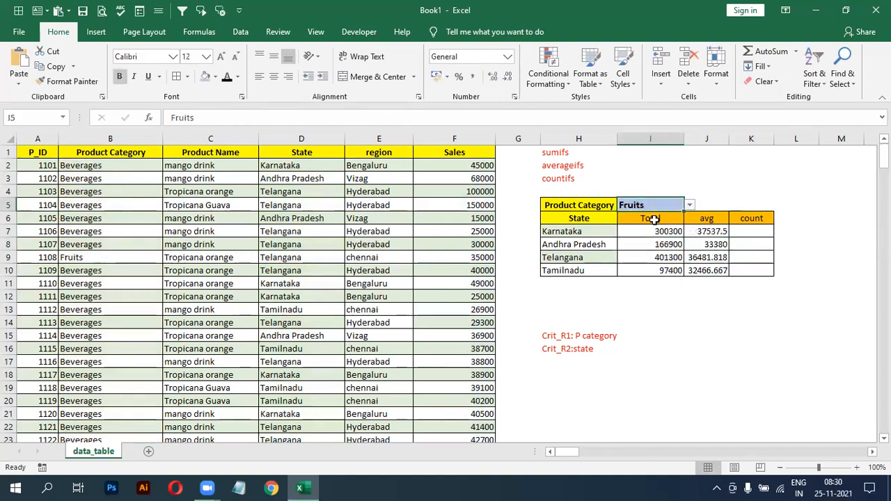
left_click(690, 206)
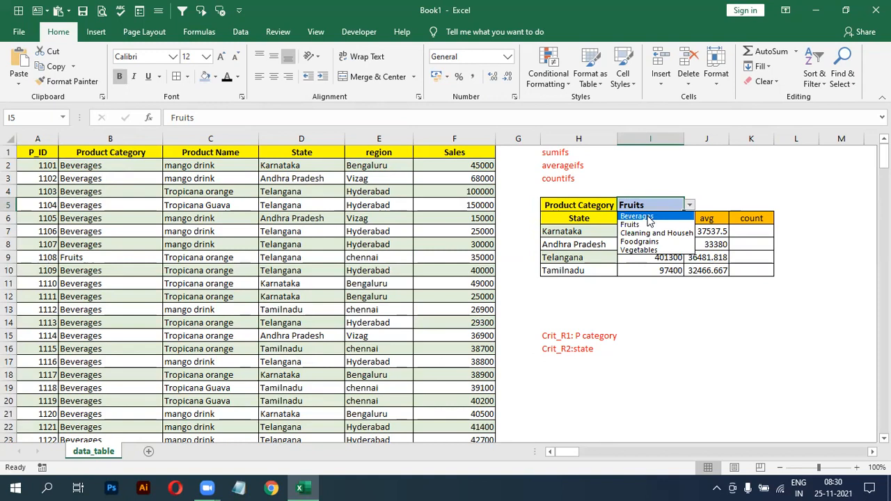
left_click(651, 216)
left_click(690, 205)
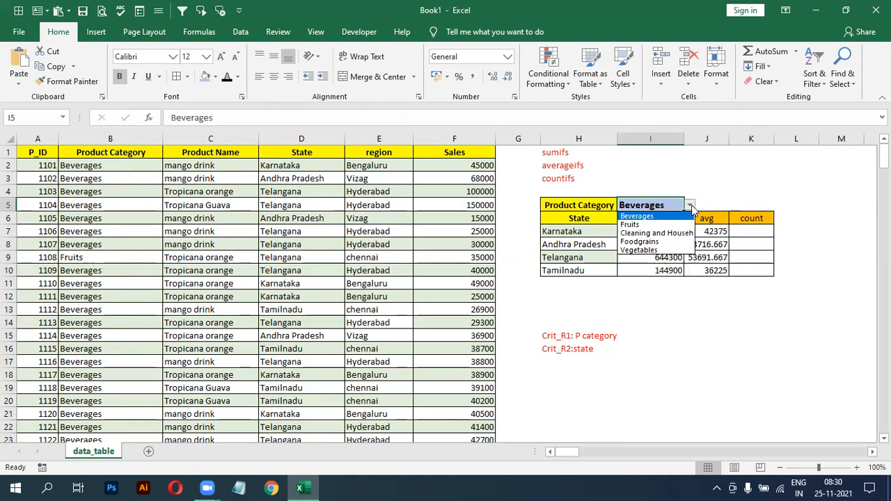
left_click(644, 244)
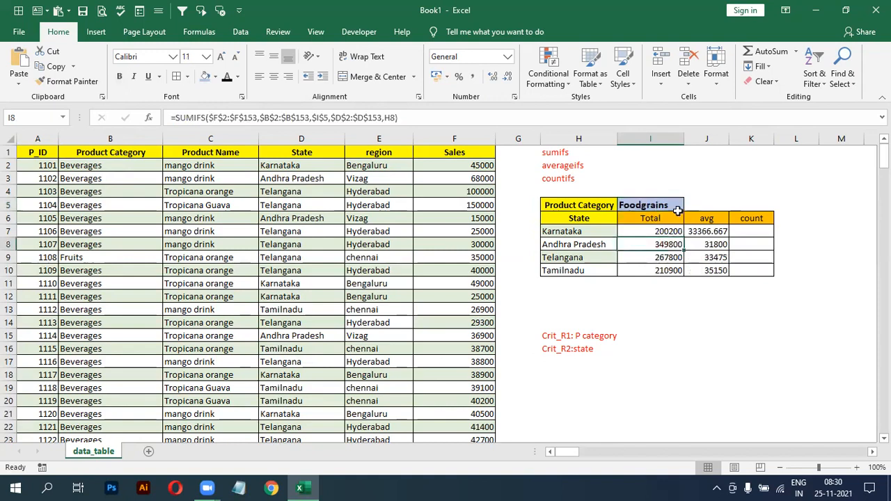
left_click(673, 206)
left_click(689, 207)
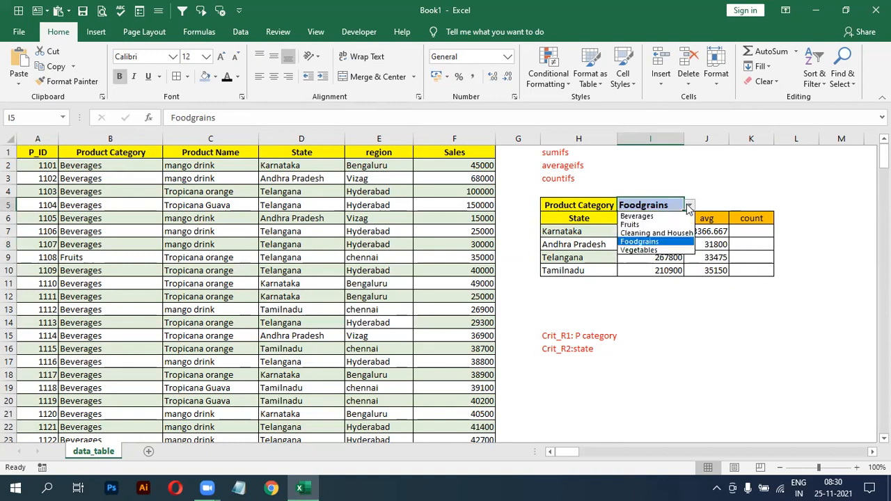
left_click(647, 233)
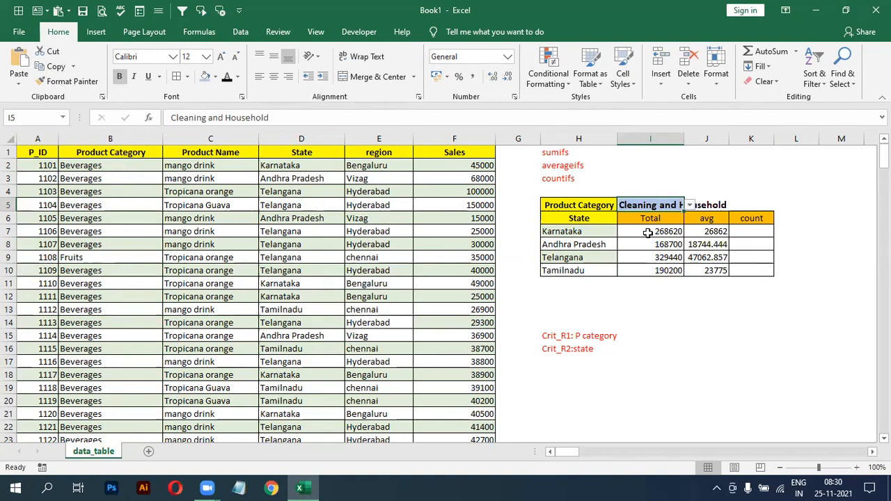
left_click(690, 205)
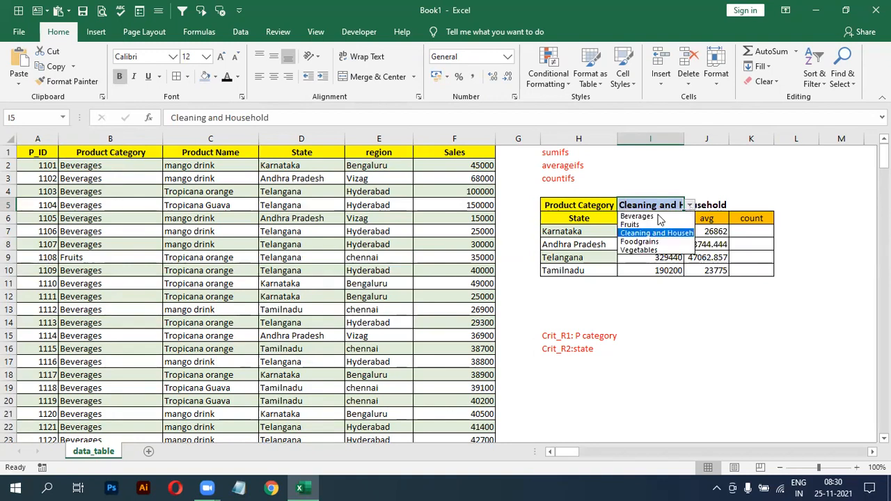
left_click(659, 216)
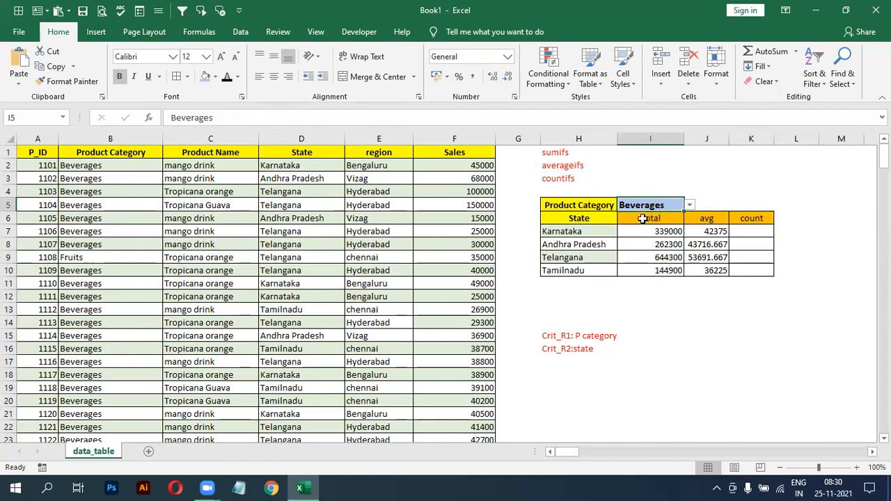
Begin a COUNTIFS formula in K7, the count cell for Karnataka
left_click(752, 231)
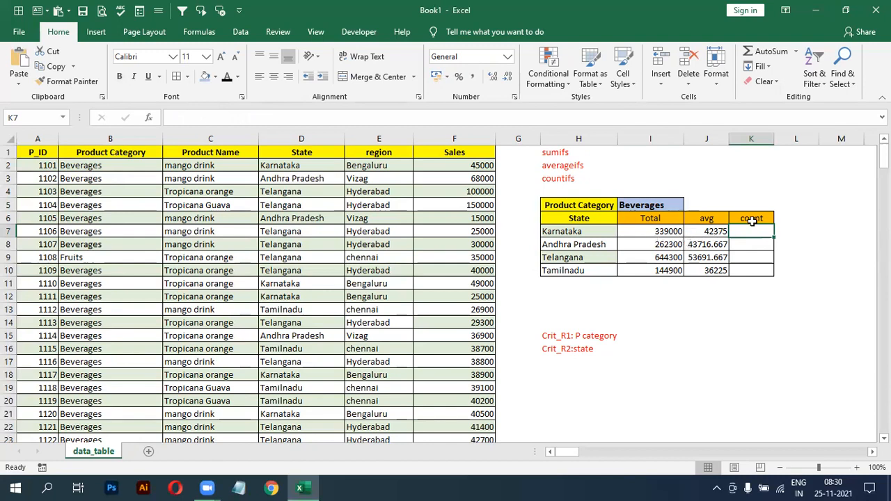
type("=")
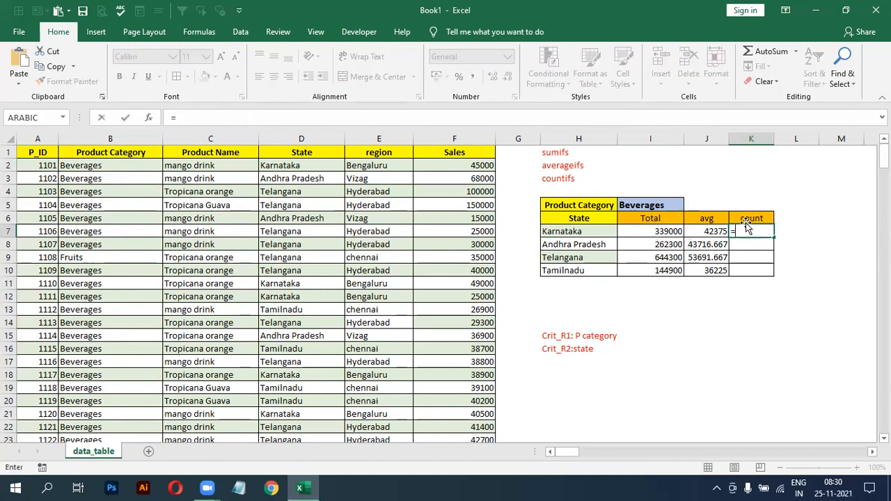
type("cou")
key("BackSpace")
key("BackSpace")
key("BackSpace")
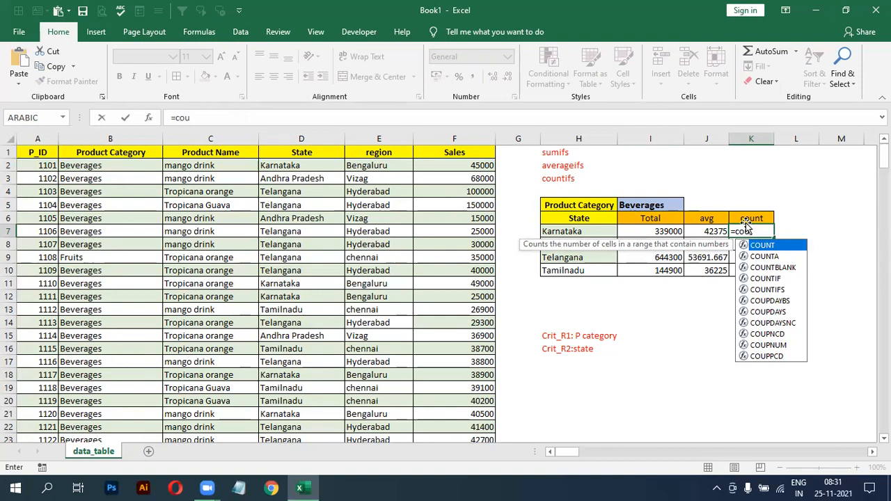
type("ntifs")
key("Tab")
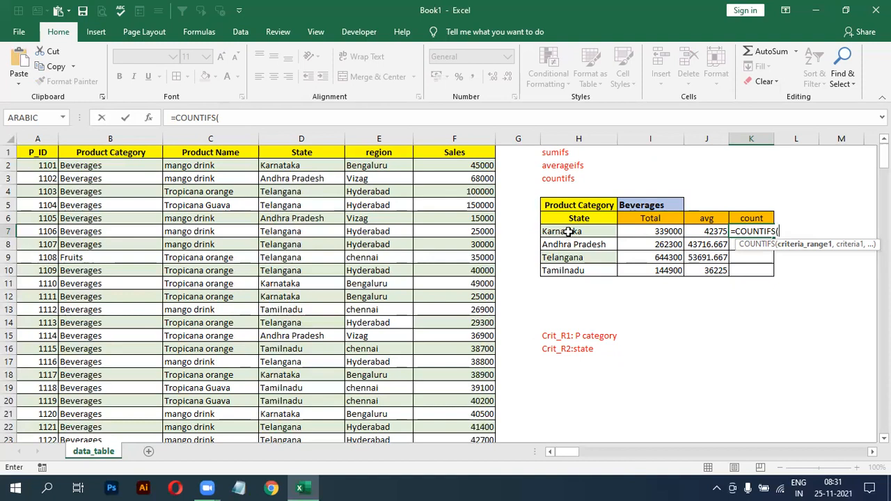
Give the COUNTIFS formula the Product Category range $B$2:$B$153 with the absolute criterion $I$5
left_click(128, 166)
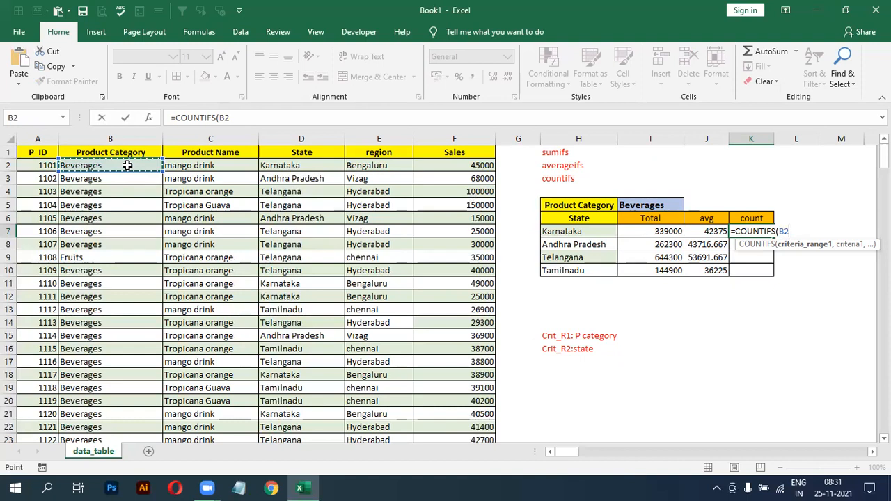
key("ctrl+shift+Down")
key("F4")
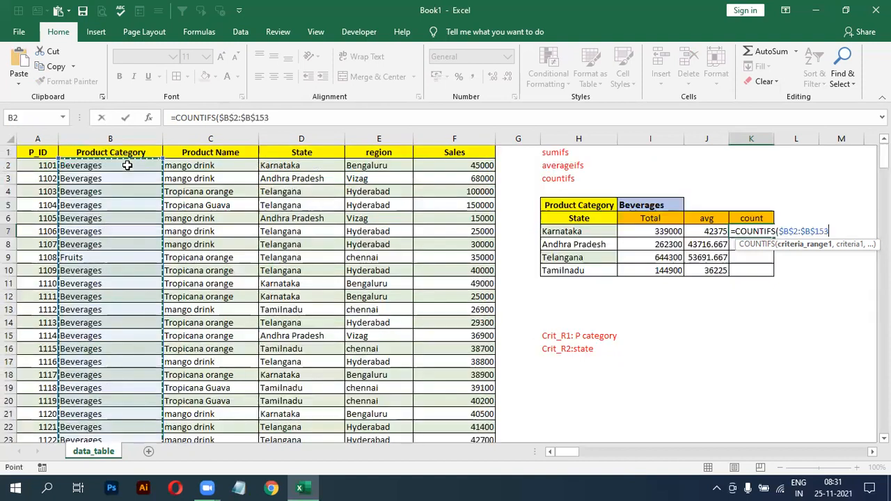
type(",")
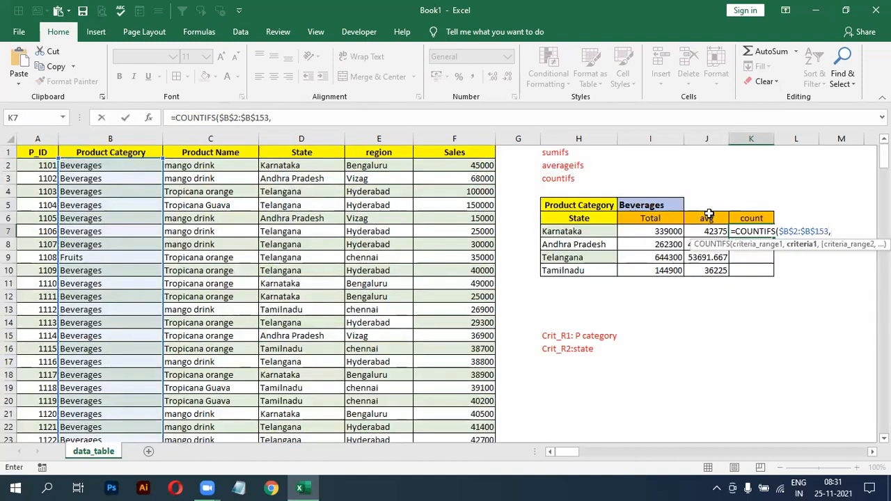
left_click(642, 205)
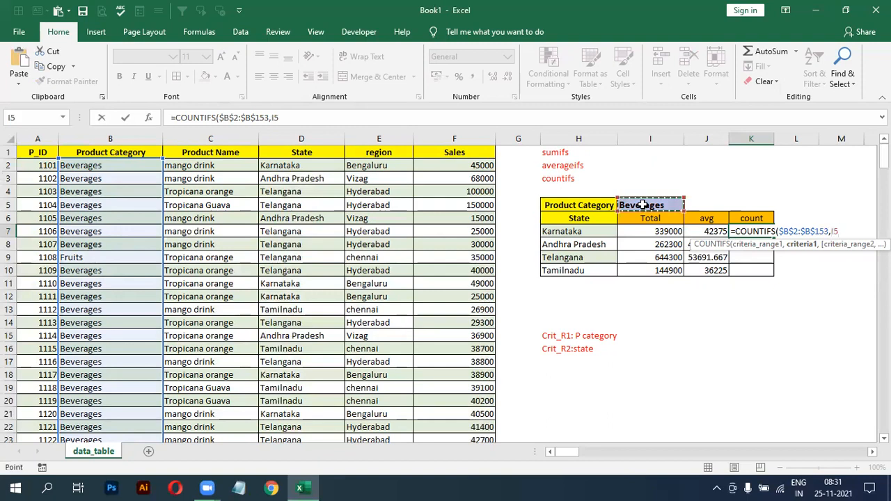
key("F5")
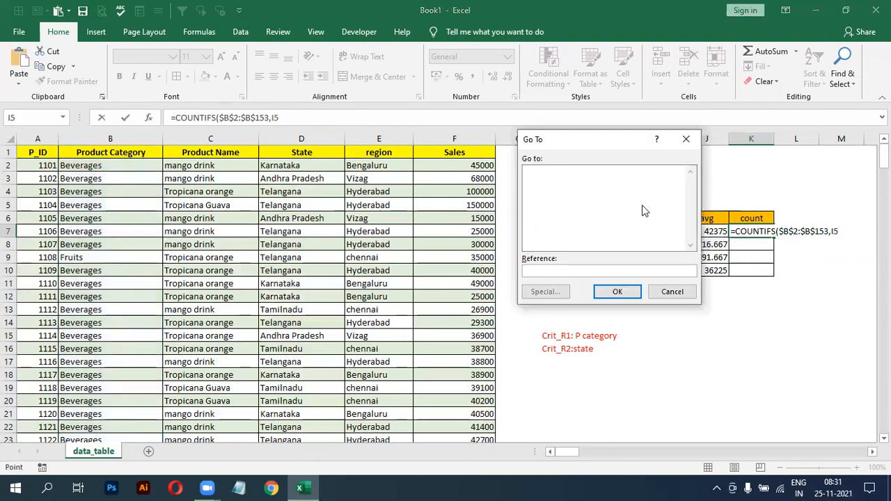
key("Escape")
key("F4")
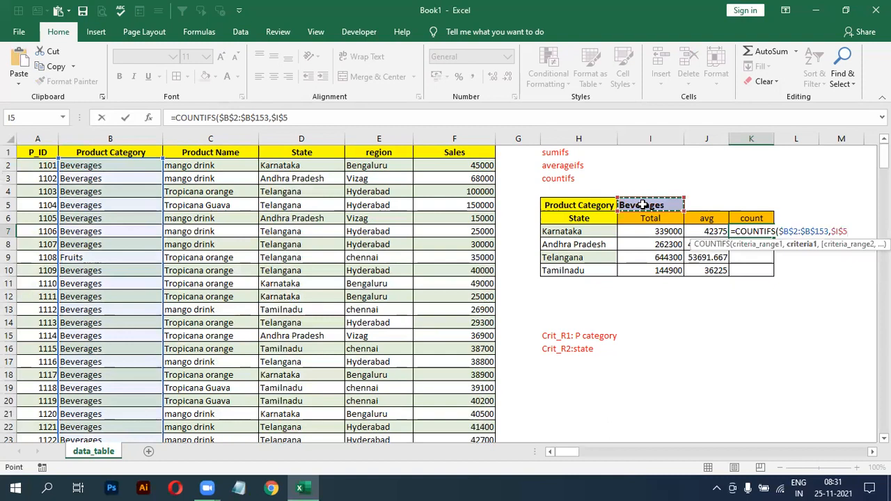
Add the State range $D$2:$D$153 as the second criteria range of the COUNTIFS formula in K7
type(",")
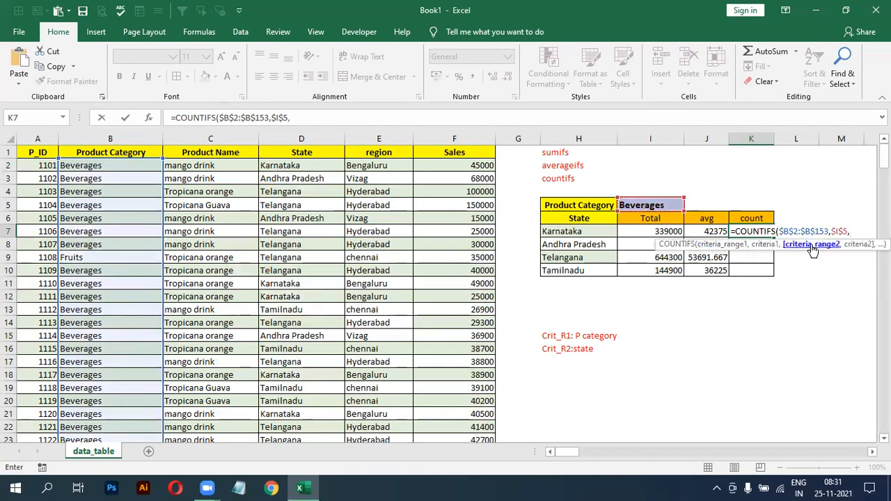
left_click(330, 168)
key("ctrl+shift+Down")
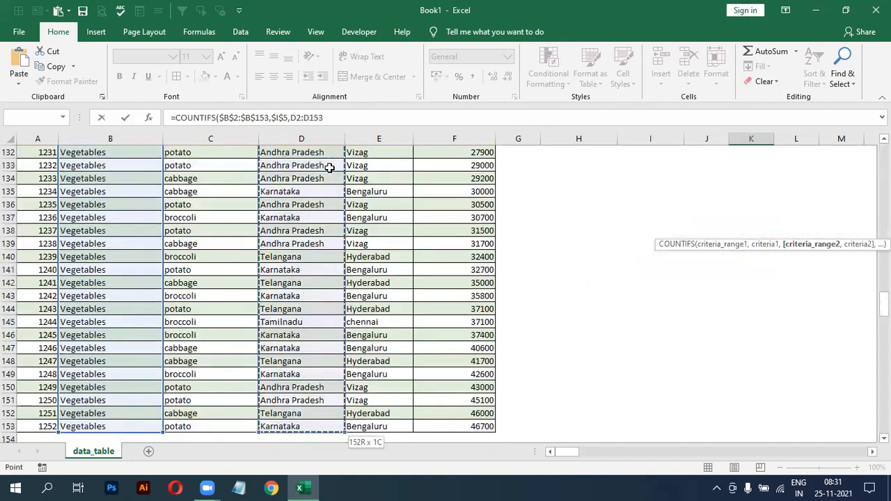
key("F4")
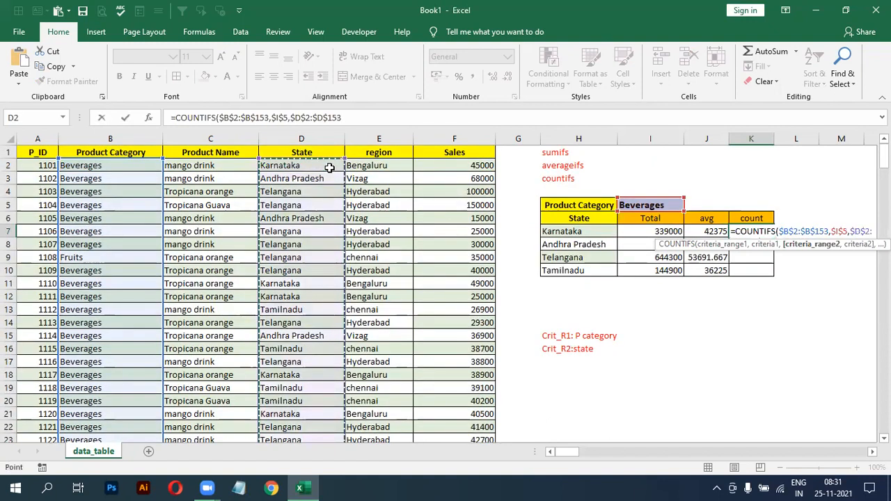
type(",")
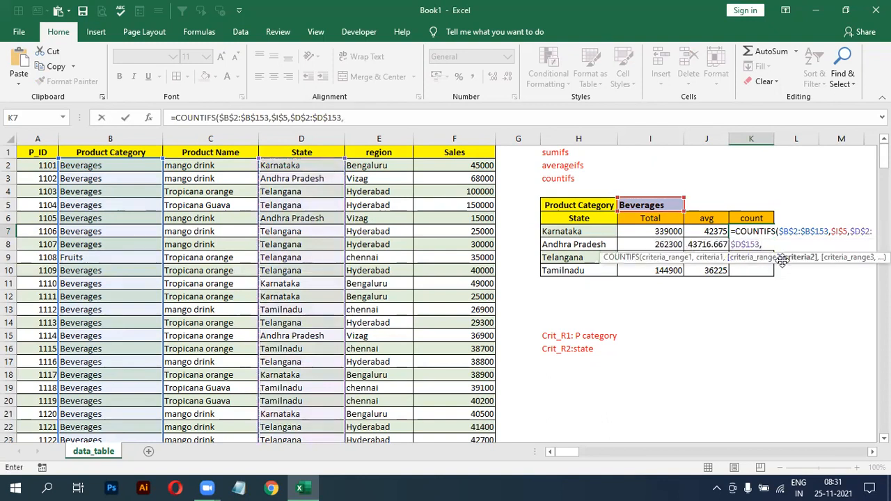
Complete the COUNTIFS formula with the relative state criterion H7 and copy it down the count column to K10
left_click(566, 232)
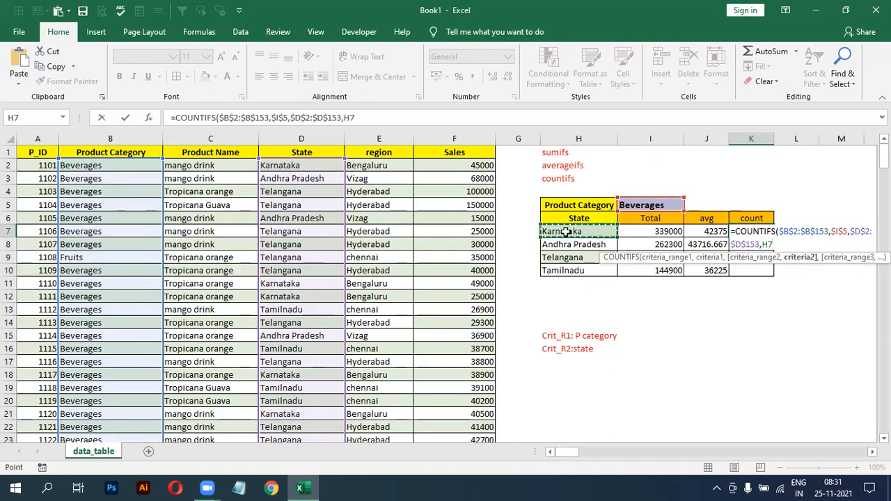
type(")")
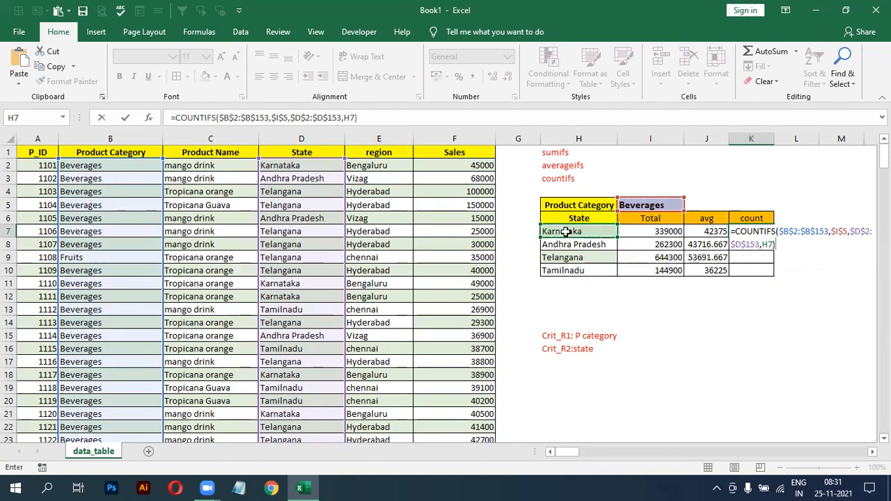
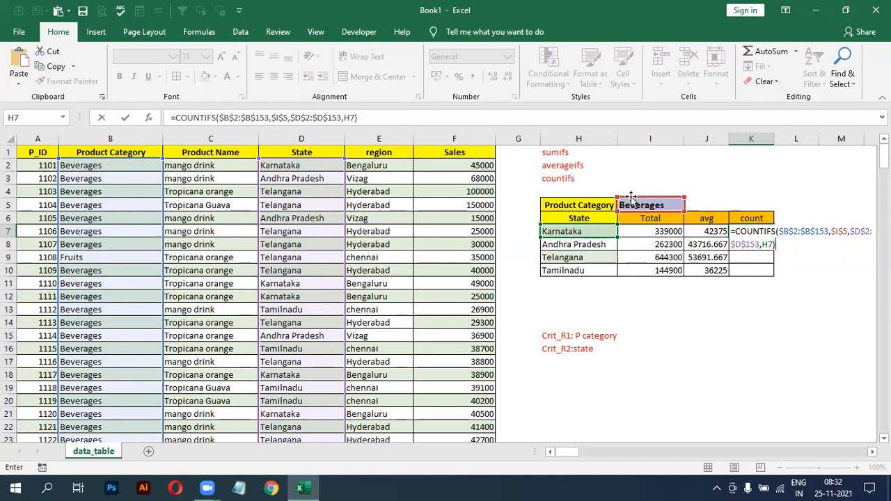
key("Return")
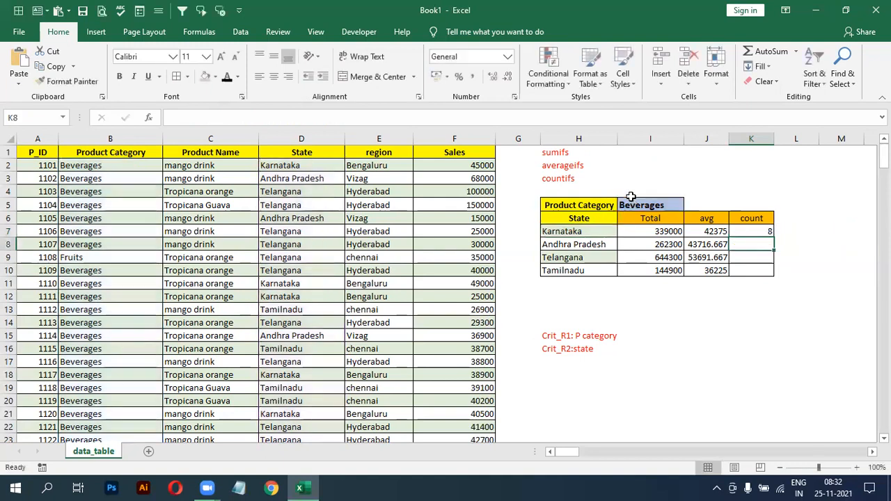
left_click(765, 232)
left_click_drag(772, 238, 769, 277)
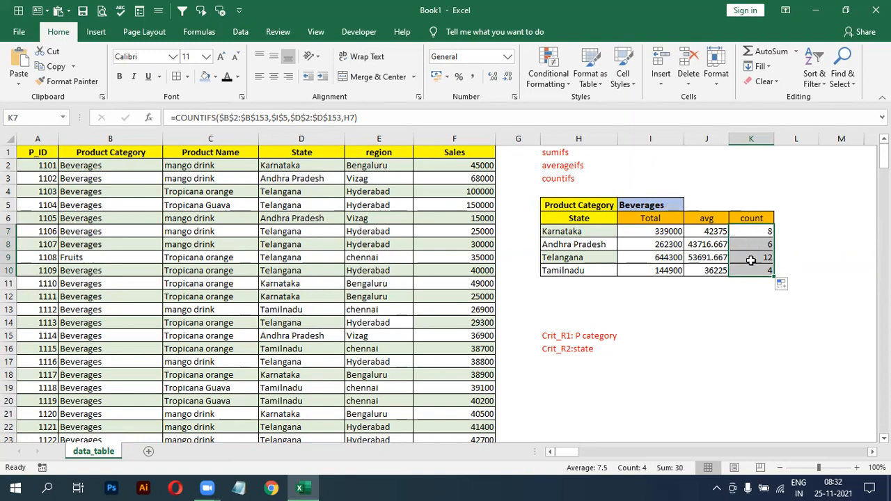
Test the count column by switching the Product Category through Fruits and Vegetables, ending on Cleaning and Household
left_click(644, 204)
left_click(689, 205)
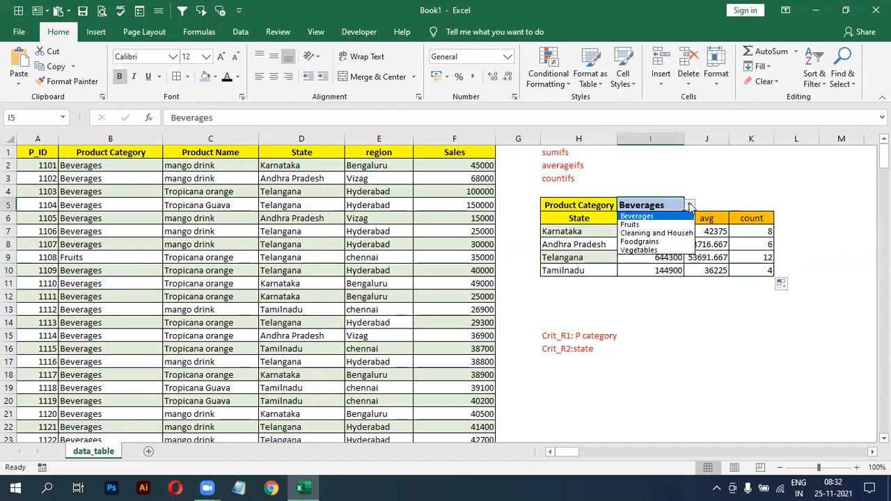
left_click(647, 225)
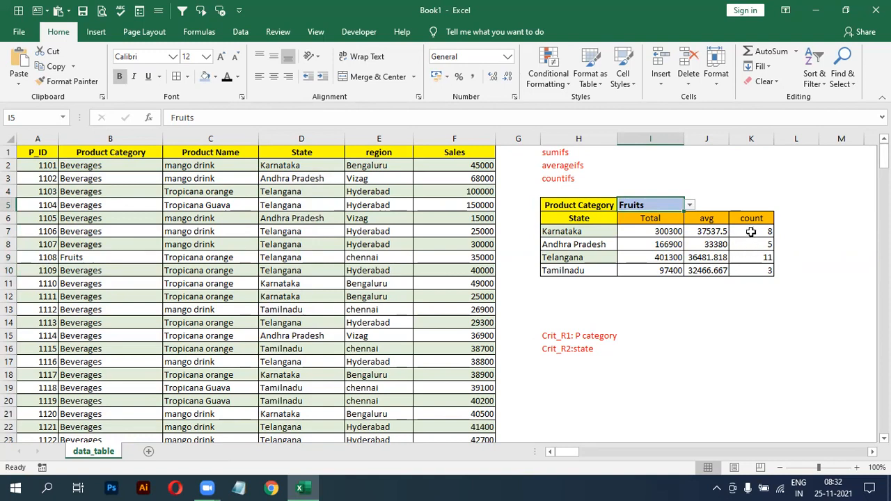
left_click(689, 205)
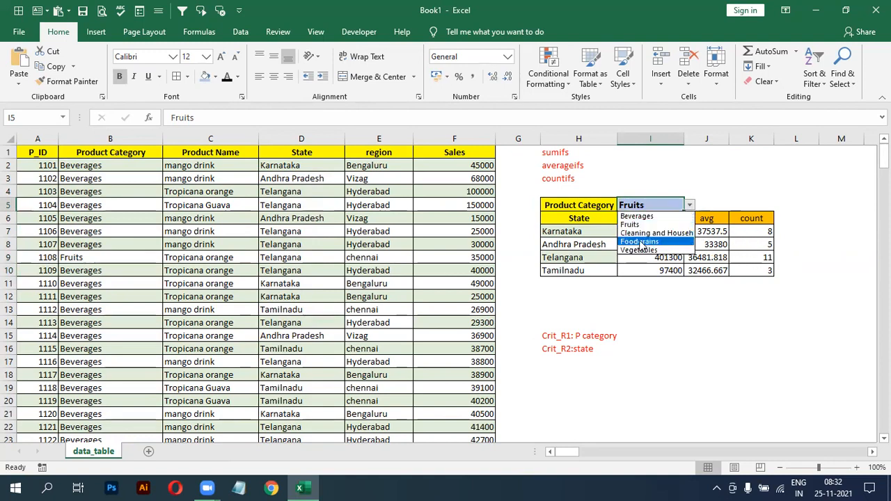
left_click(639, 250)
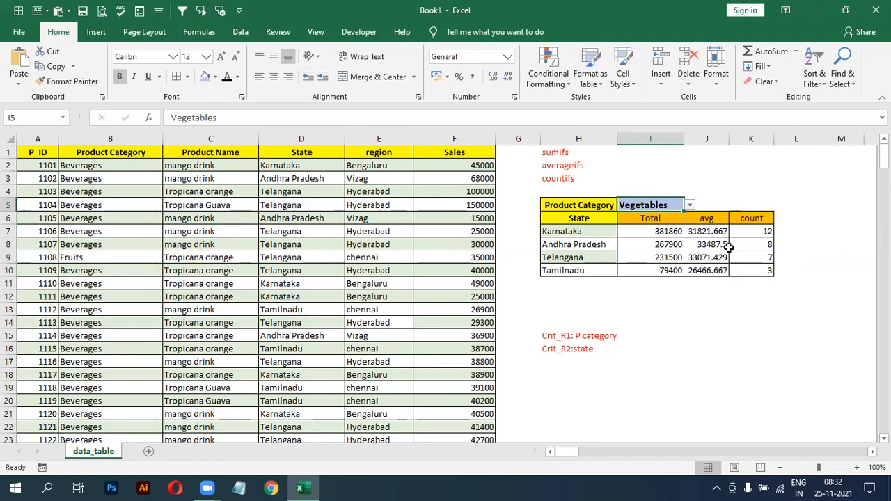
left_click(689, 205)
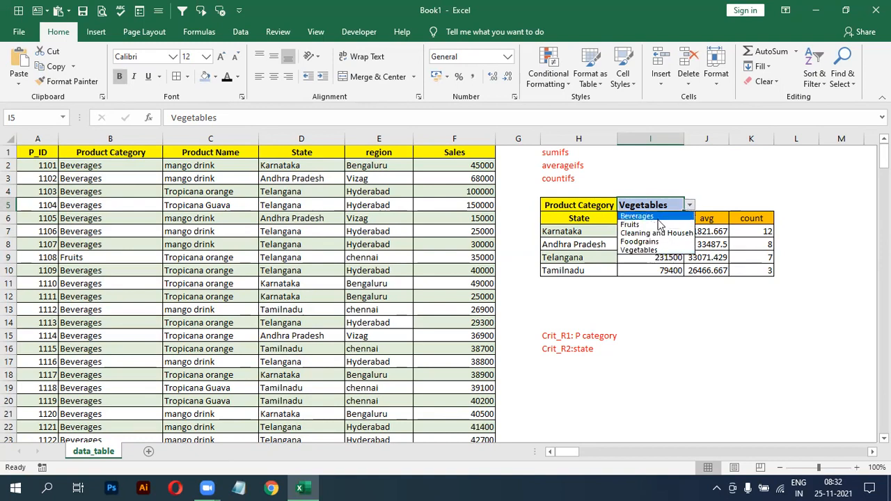
left_click(637, 233)
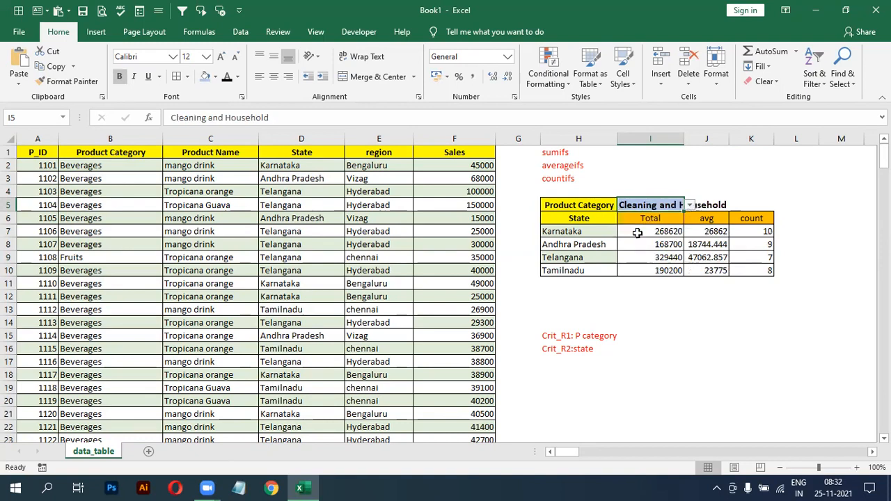
Enter =COUNTA(D2:D153) in I12 to count all State entries and make the result bold
left_click(656, 300)
type("=")
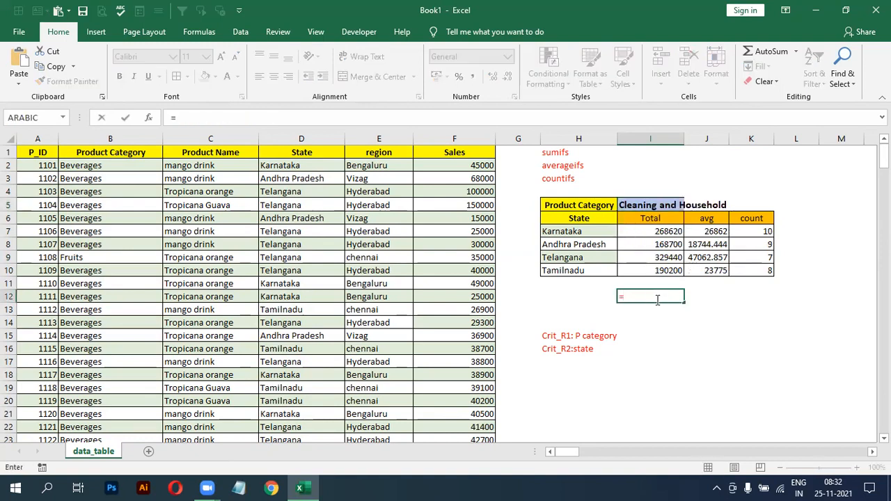
type("counta")
key("Tab")
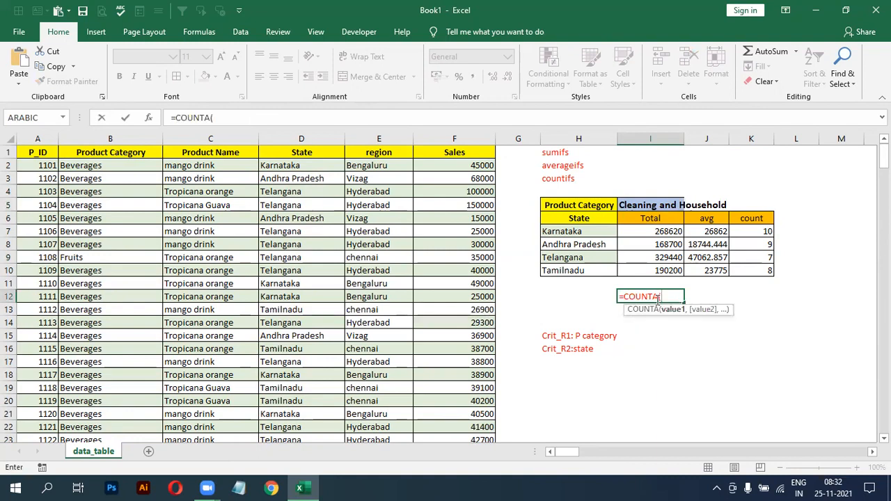
left_click(285, 167)
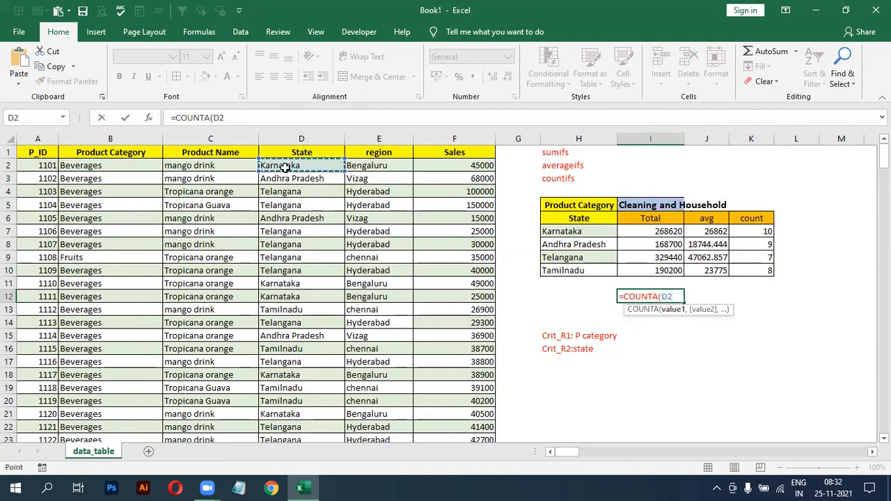
key("ctrl+shift+Down")
key("ctrl+Return")
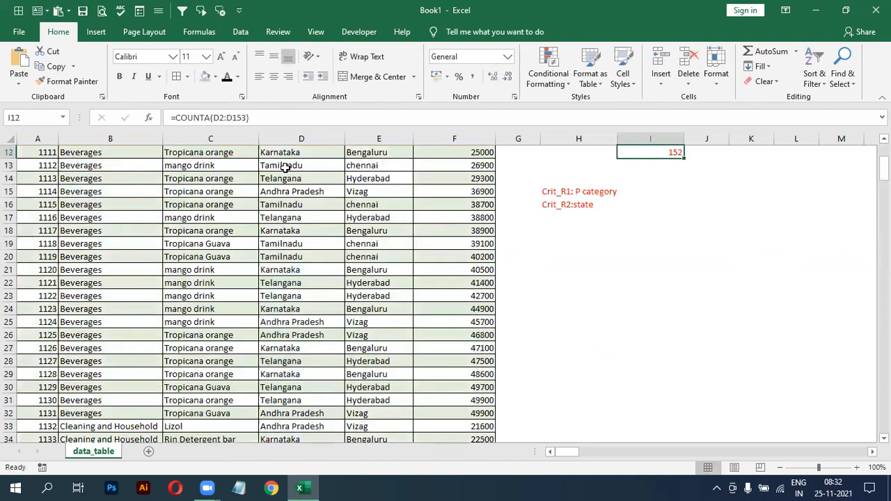
scroll(286, 167, "up", 4)
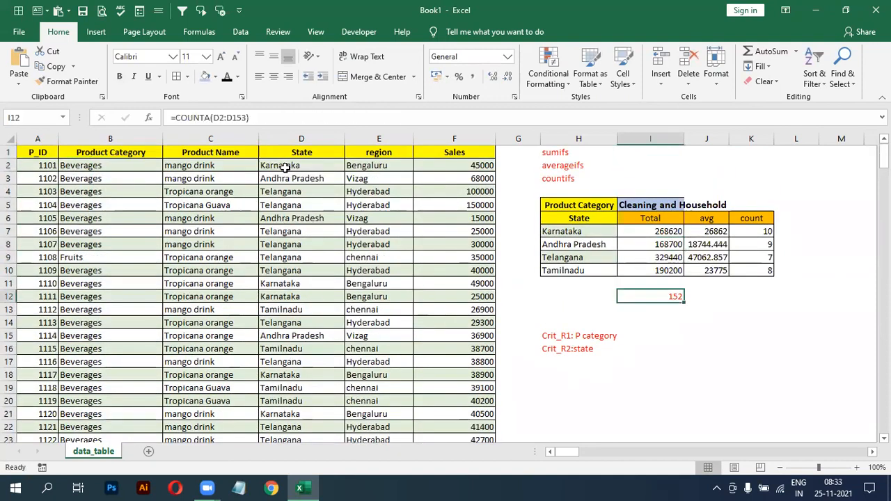
key("ctrl+b")
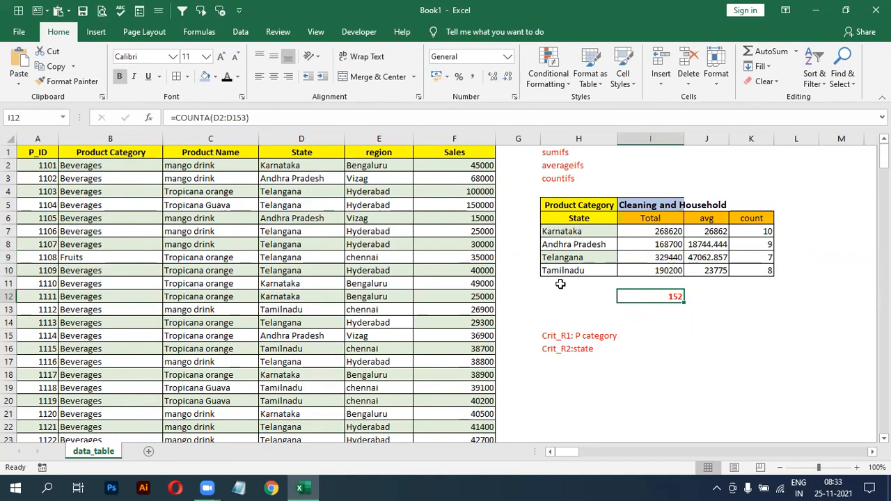
Switch the Product Category in I5 to Fruits and then back to Beverages
left_click(666, 205)
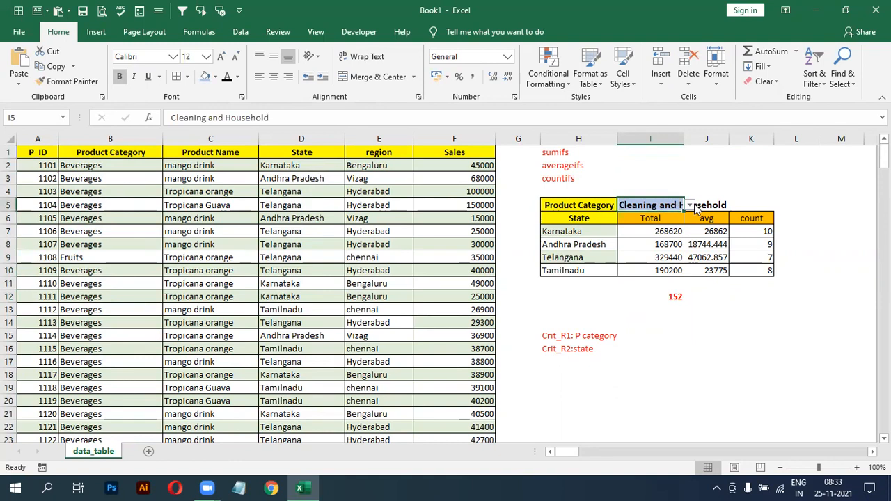
left_click(690, 204)
left_click(641, 224)
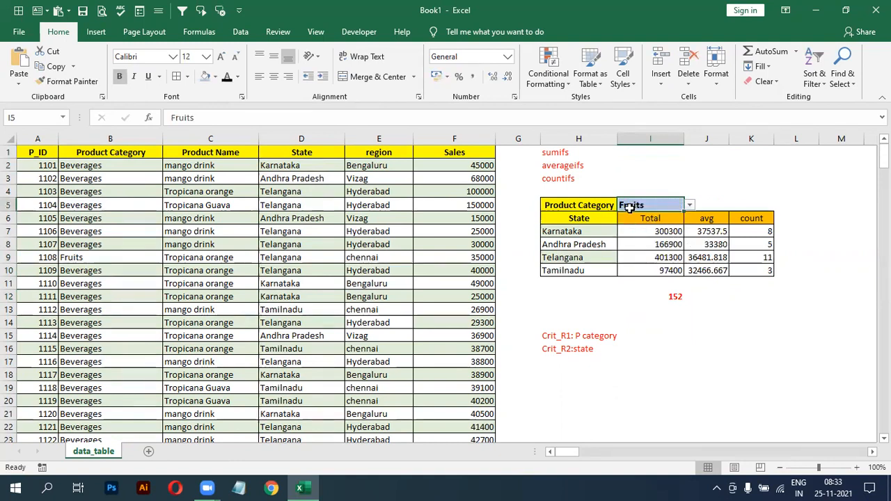
left_click(689, 204)
left_click(631, 216)
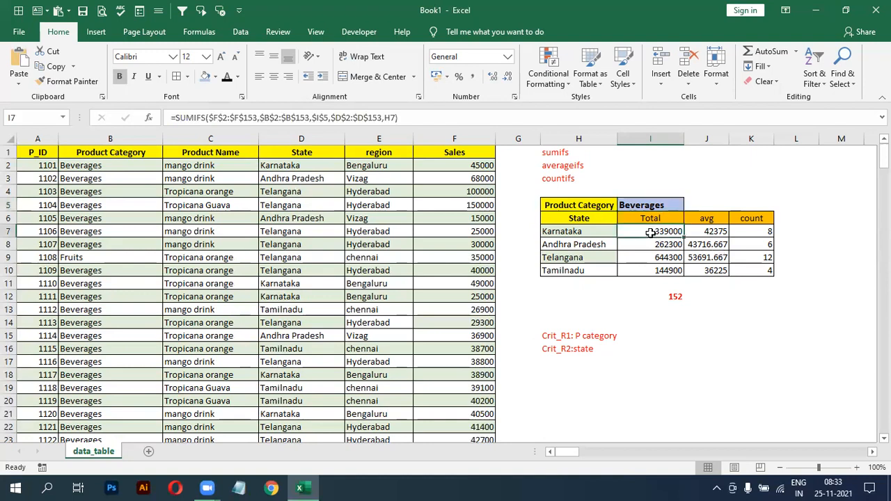
Review the arguments of the SUMIFS formula in I7 without changing it
double_click(650, 233)
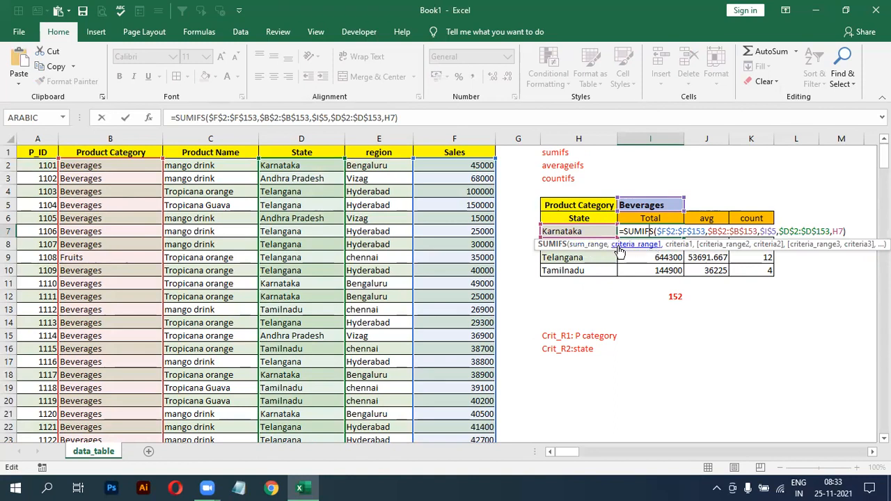
key("Return")
key("Return")
key("Return")
key("Return")
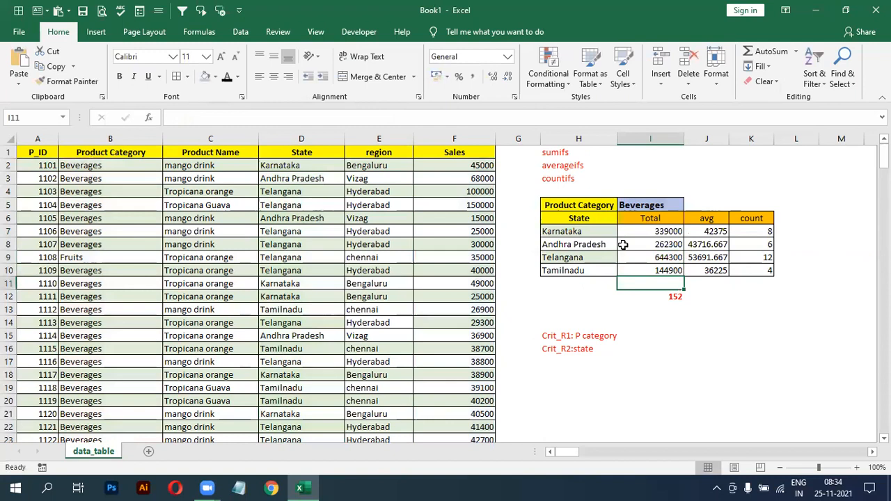
Examine the formulas and results in the Total, avg and count cells I7:K10
left_click_drag(658, 230, 741, 272)
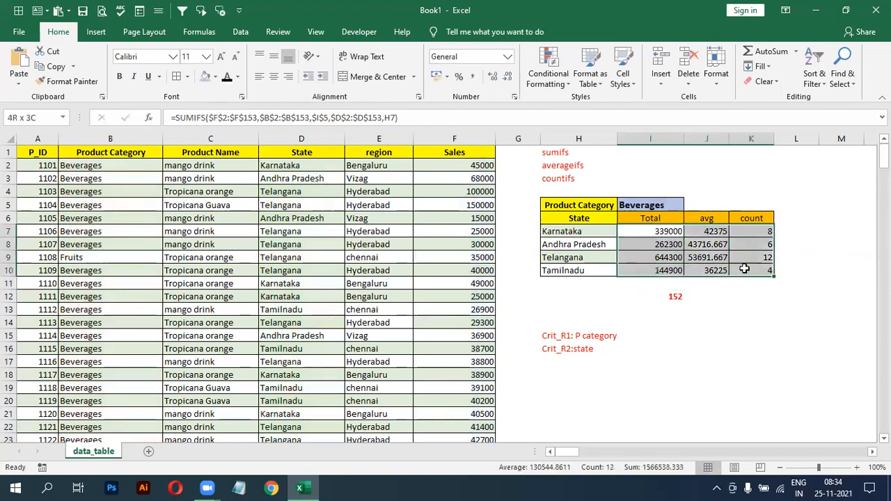
left_click(644, 231)
key("Down")
key("Down")
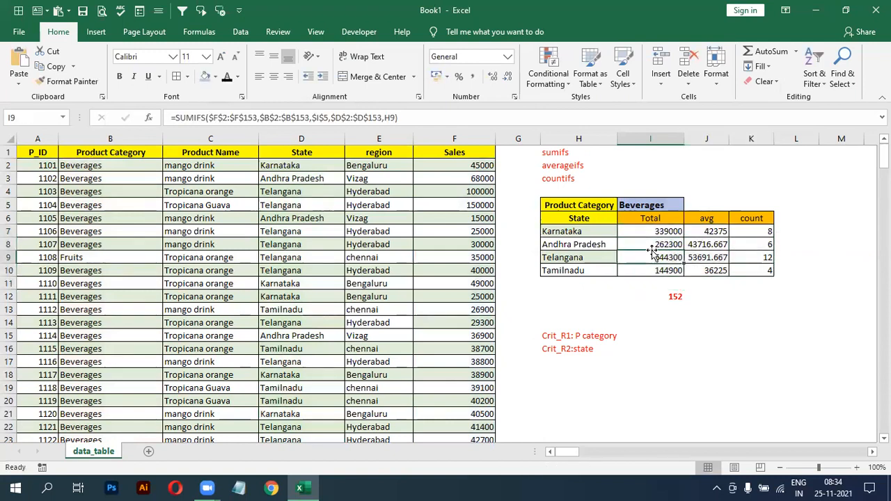
left_click_drag(644, 230, 744, 271)
left_click(717, 257)
left_click_drag(674, 231, 749, 273)
left_click(658, 233)
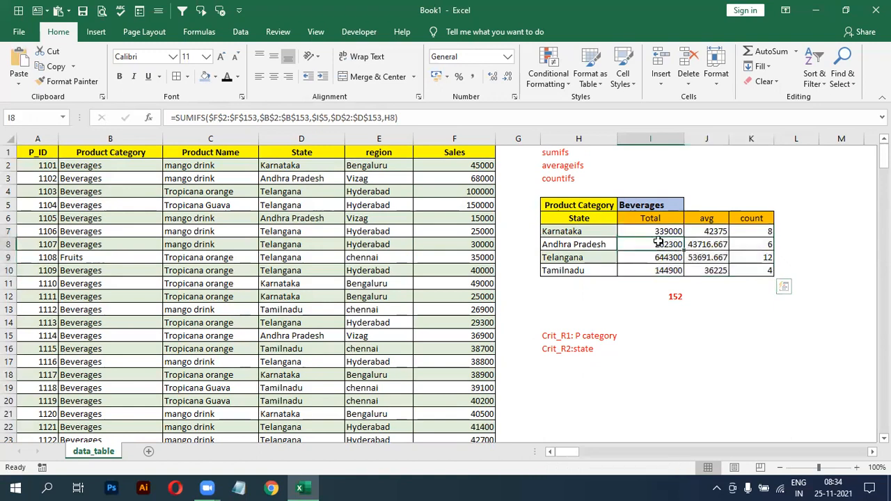
left_click(724, 243)
left_click_drag(679, 232, 745, 265)
left_click(784, 287)
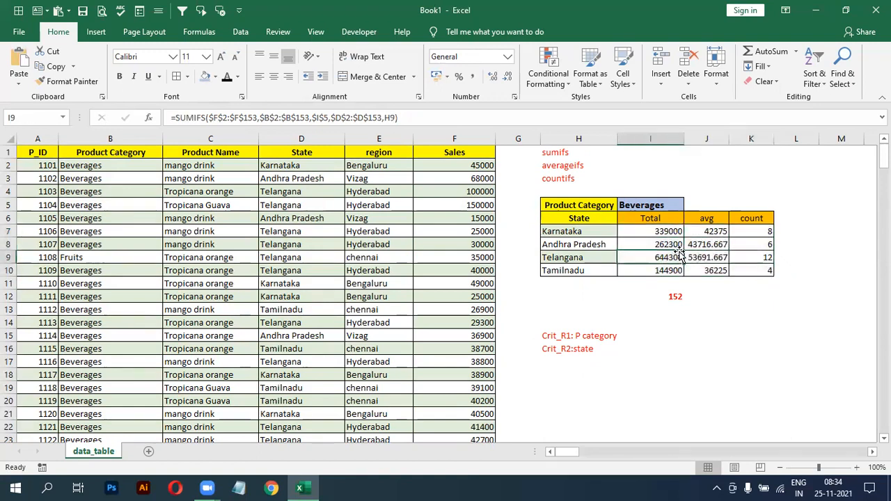
Examine the Total, avg and count values by state in the Beverages summary and the sales records behind them
left_click_drag(658, 233, 742, 266)
left_click(742, 266)
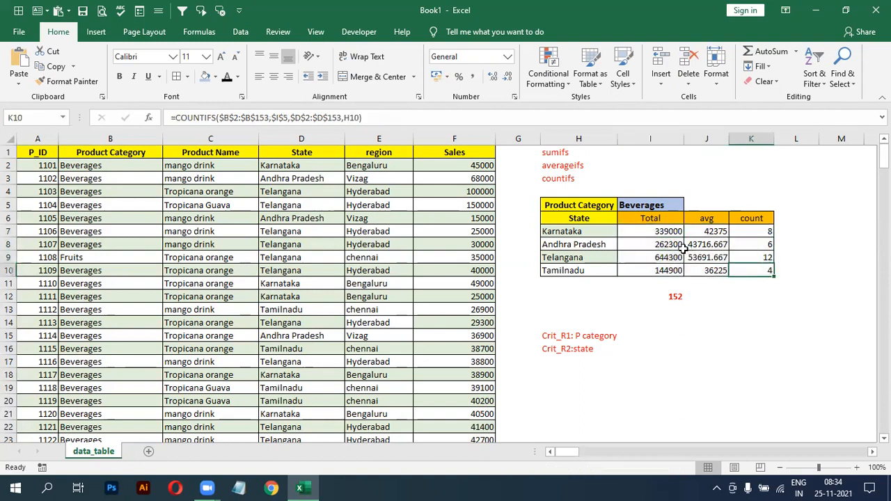
left_click(661, 240)
left_click_drag(659, 231, 743, 267)
left_click(661, 232)
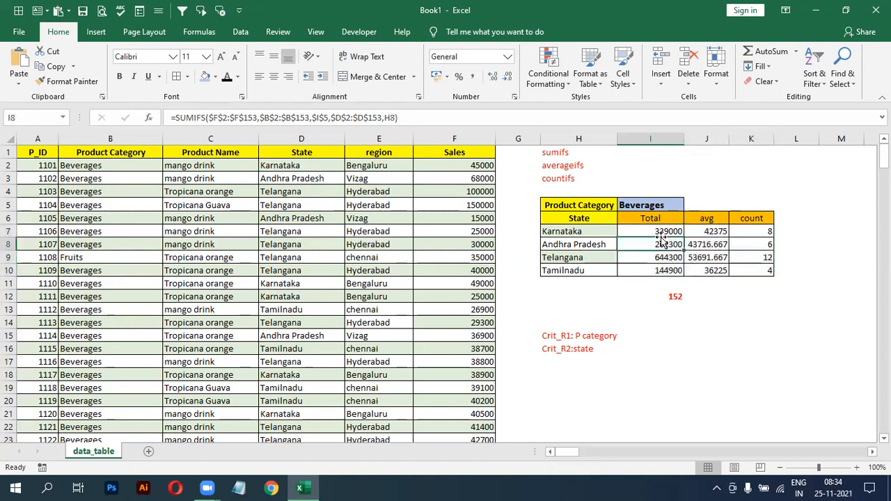
left_click(449, 232)
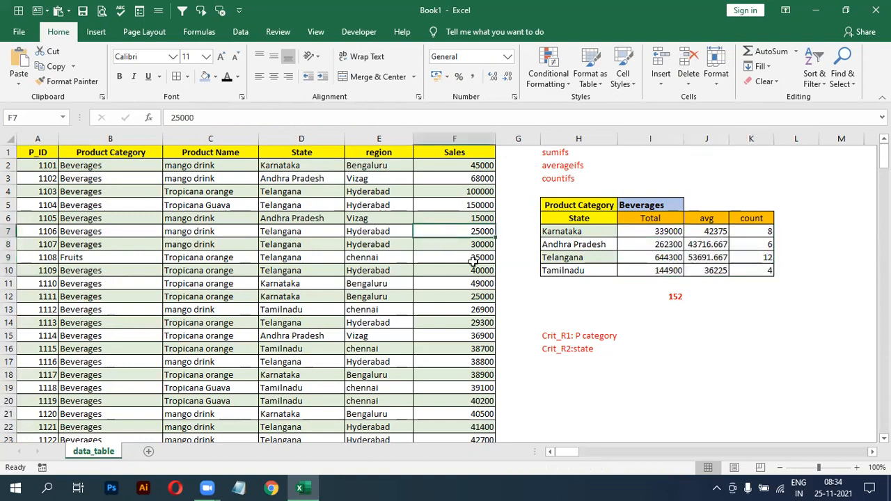
left_click_drag(640, 231, 755, 268)
left_click(638, 240)
left_click(355, 232)
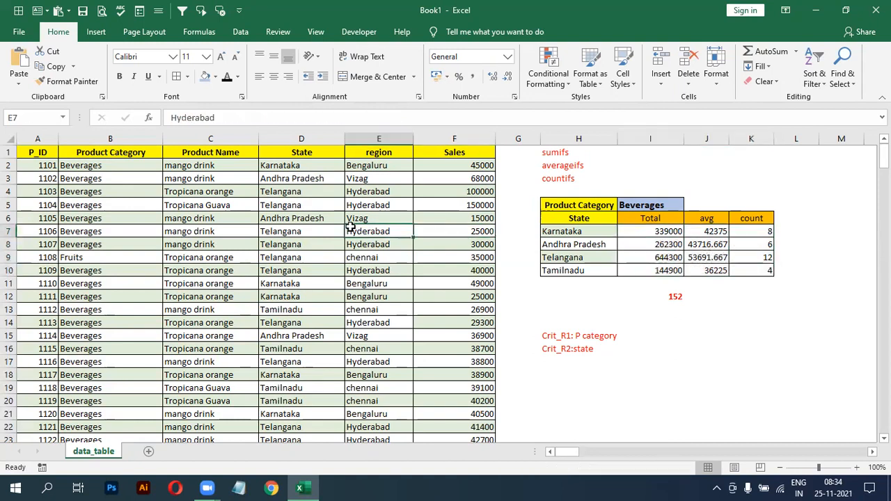
left_click(253, 229)
left_click(665, 388)
left_click(668, 321)
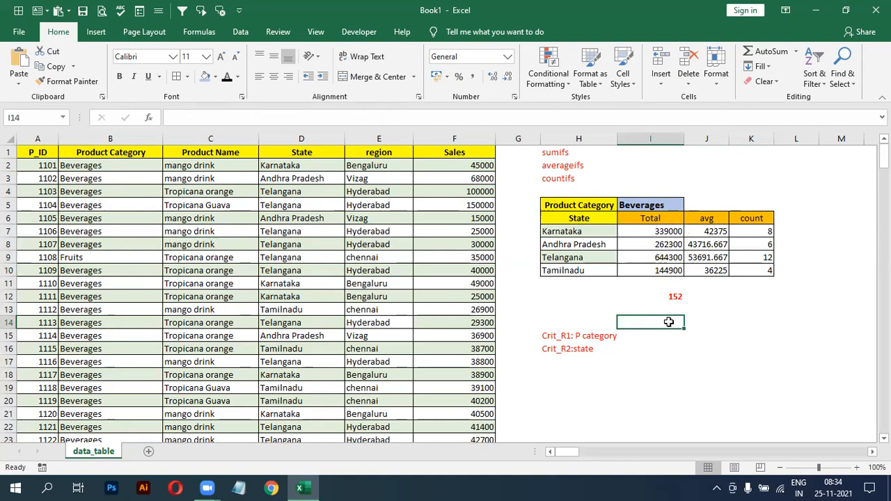
Inspect the ranges and criteria used by the SUMIFS formula in Karnataka's Total cell
double_click(655, 231)
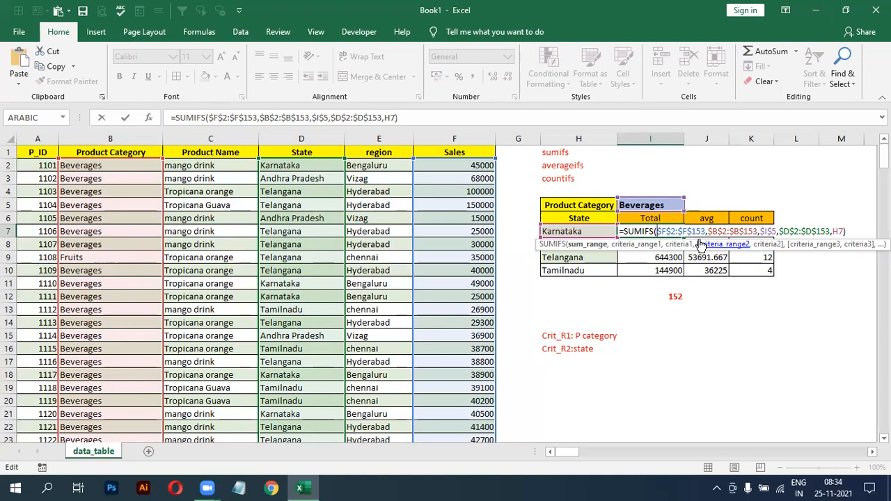
left_click(654, 337)
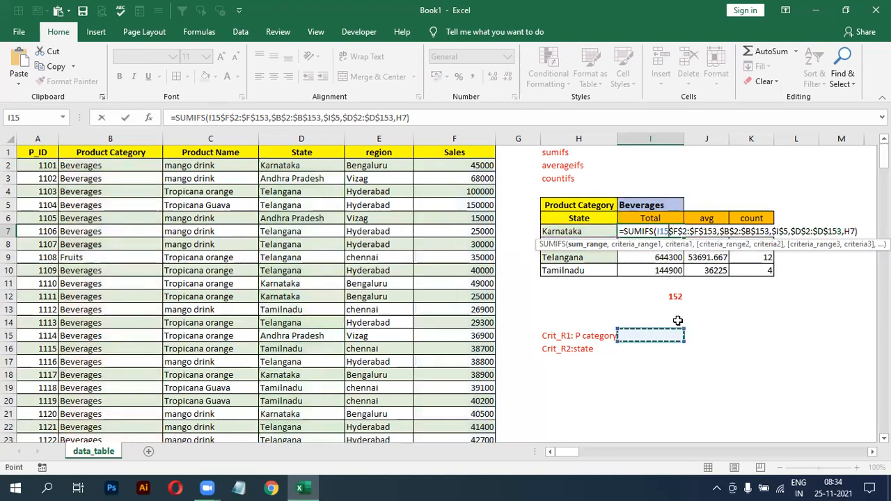
key("Escape")
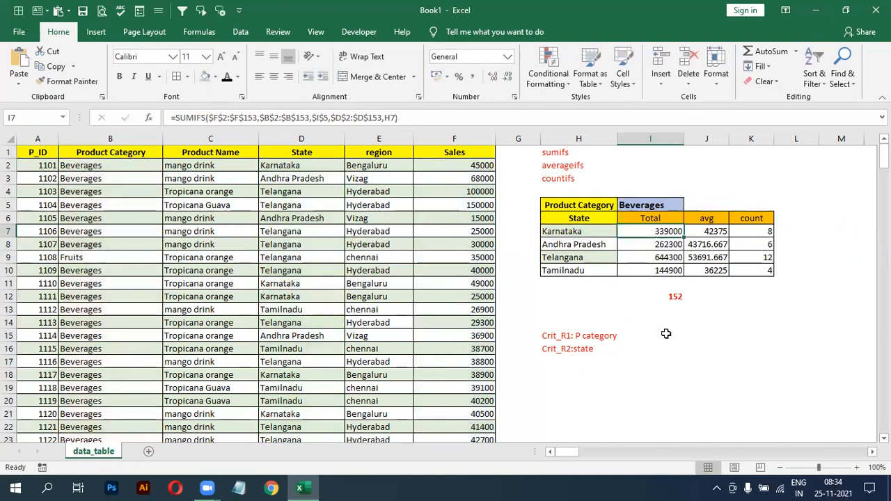
Start a list of database functions in cells I15 to I17 with DSUM, DMIN and DMAX
left_click(667, 334)
type("S")
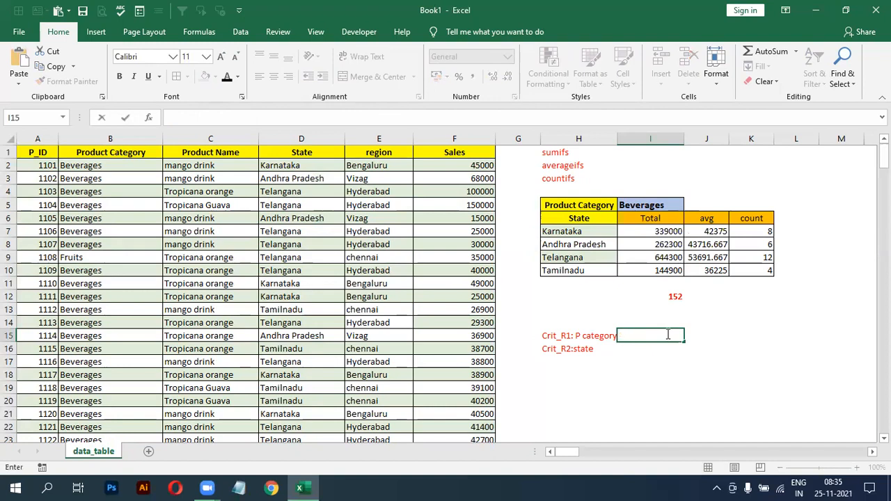
type("DSUM")
key("Return")
type("DMIN")
key("Return")
type("M")
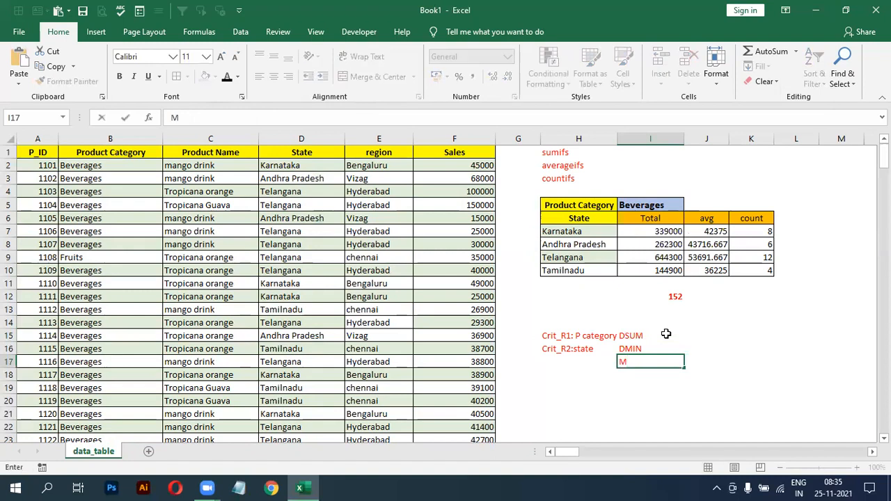
key("BackSpace")
type("DMAX")
key("ctrl+Return")
Add DAVERAGE in I18 and DCOUNT in I19 to the list of database functions
key("Down")
type("DAVERAGER")
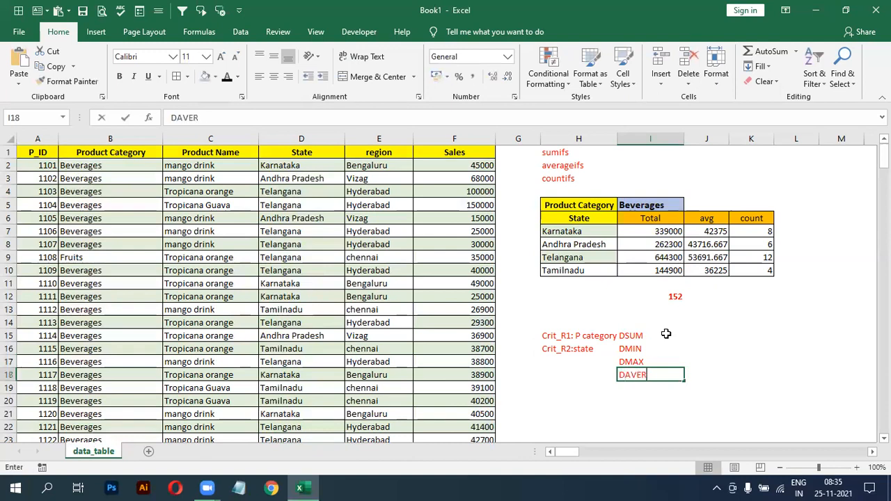
key("BackSpace")
key("BackSpace")
key("BackSpace")
key("BackSpace")
type("AGE")
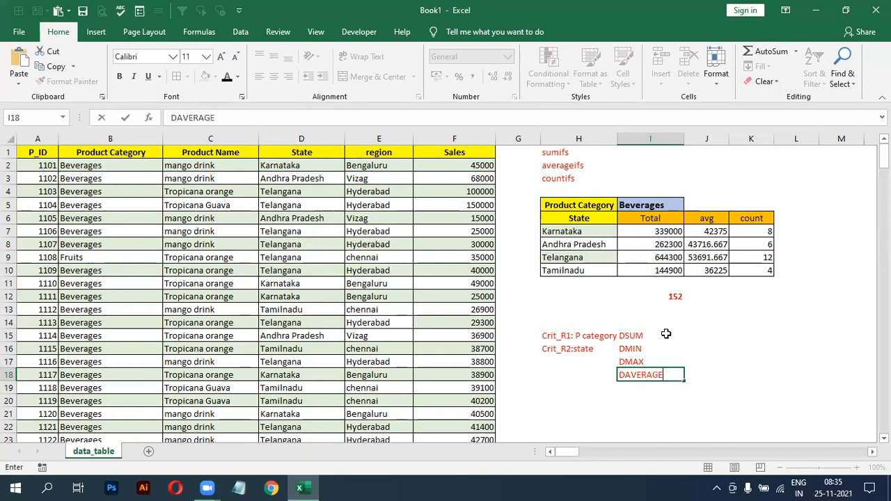
key("Return")
type("DCOUNT")
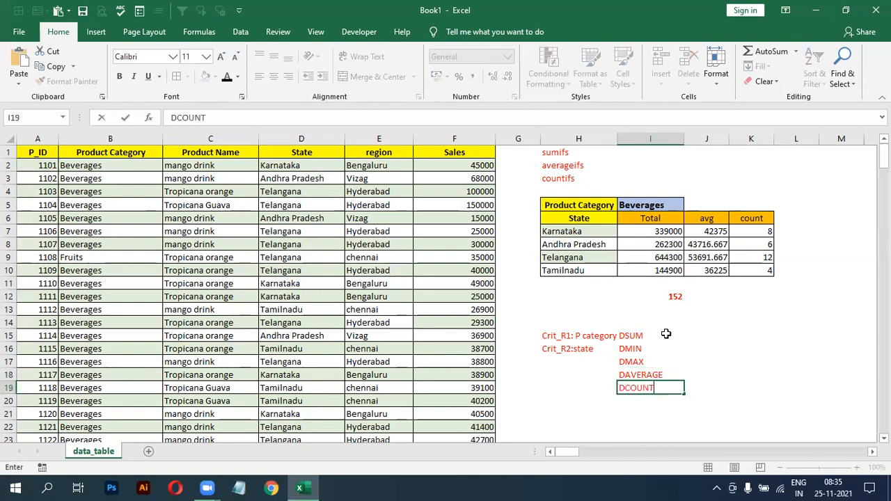
key("Return")
Format the function names in I15:I19 with black, bold text
left_click_drag(647, 337, 646, 396)
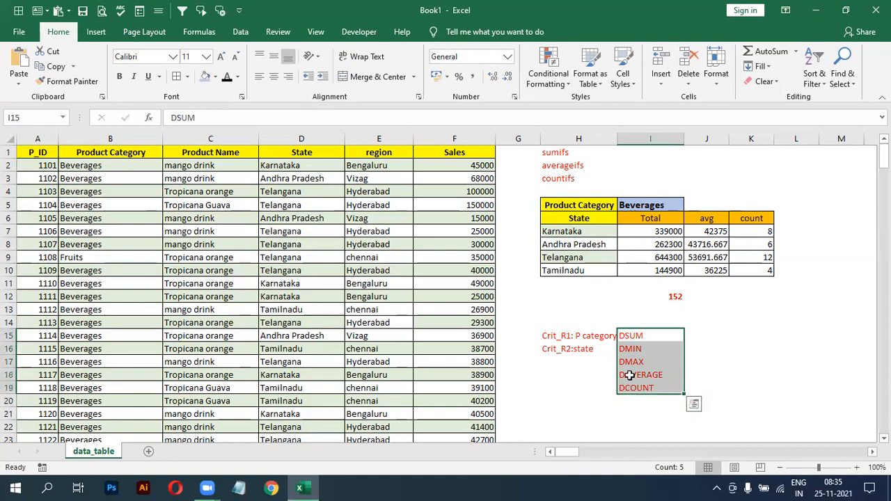
left_click(226, 78)
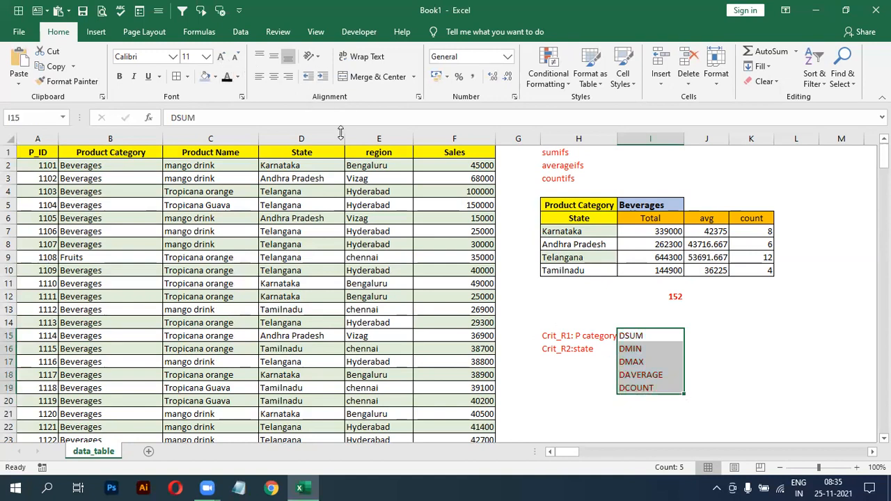
left_click(119, 77)
left_click(596, 385)
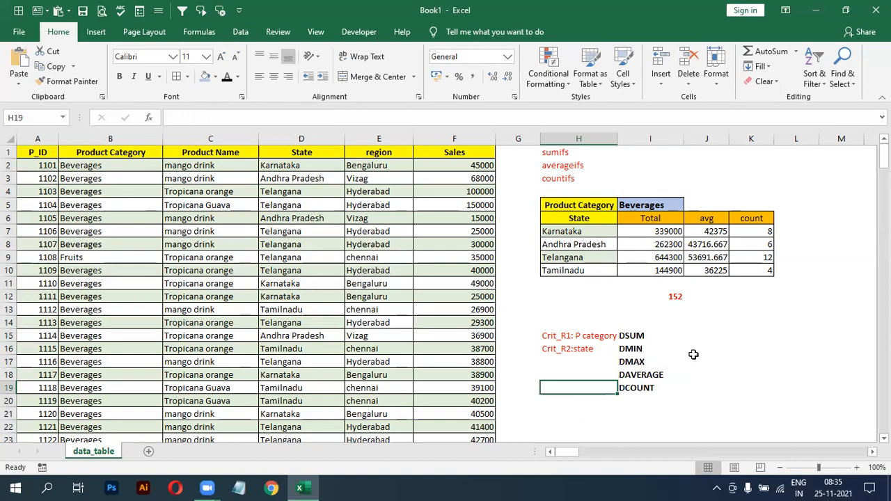
Enter the label DATABASE in cell J15 and set its font colour to black
left_click(643, 351)
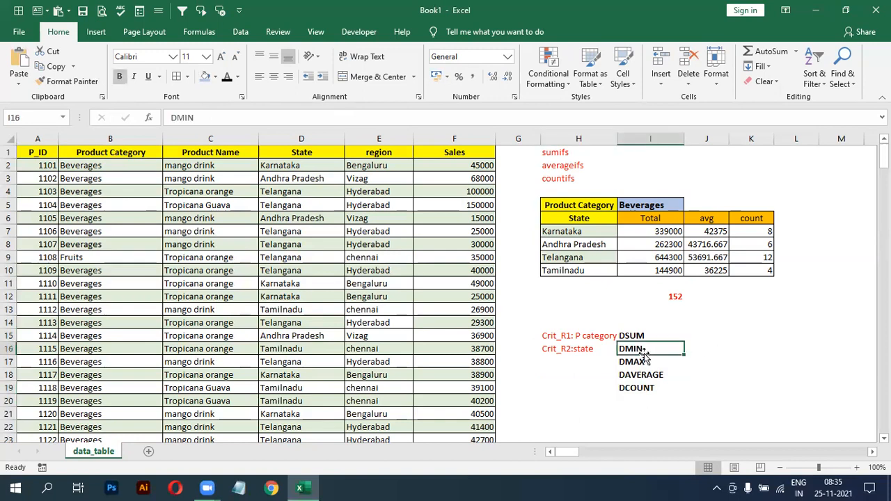
left_click(698, 337)
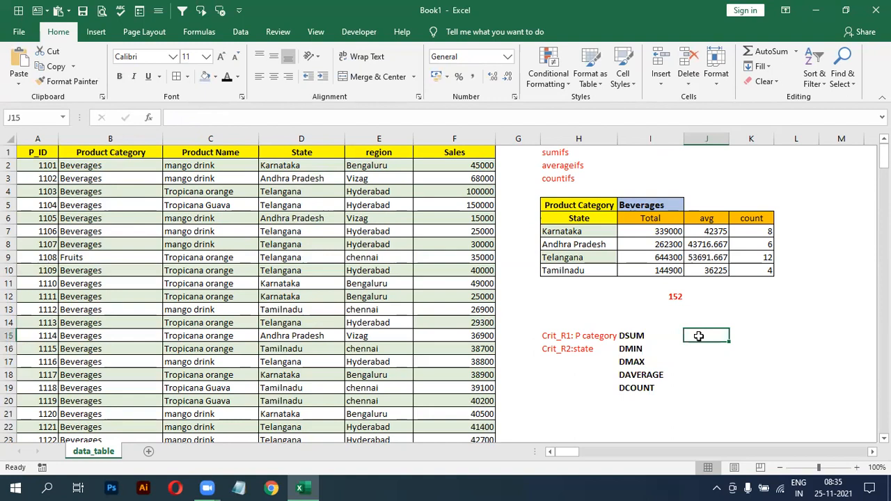
type("DATABASE")
key("Return")
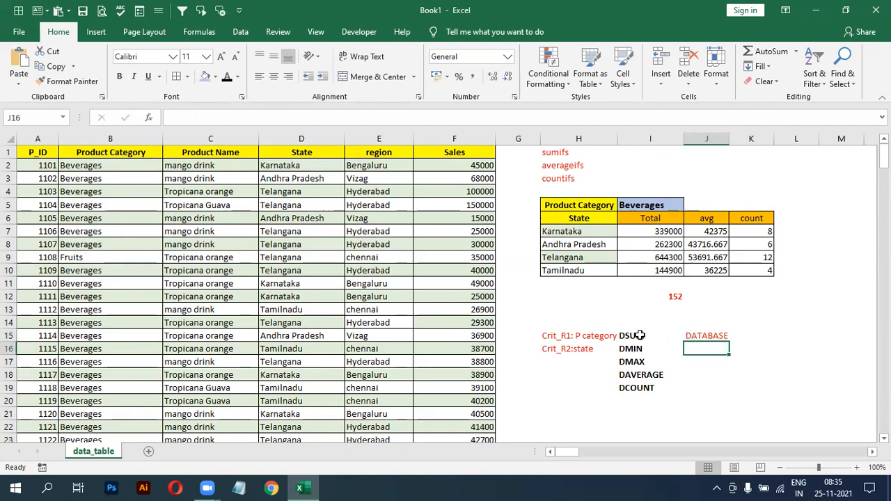
left_click(707, 337)
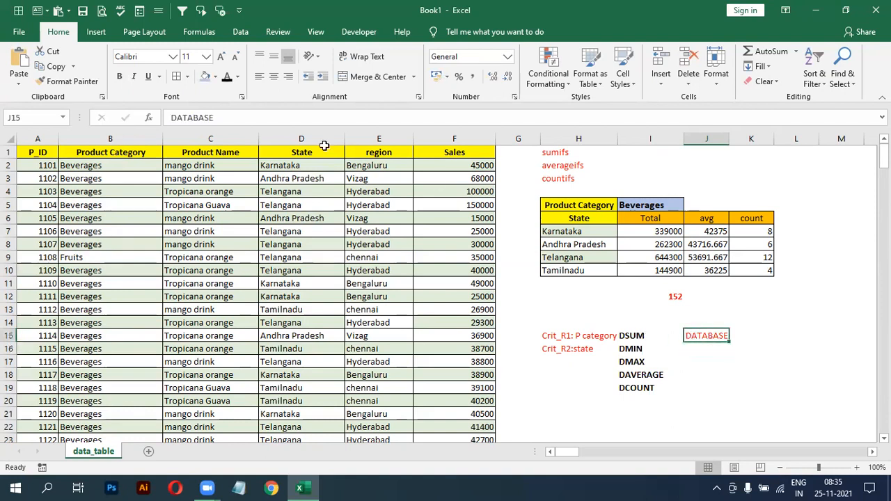
left_click(226, 76)
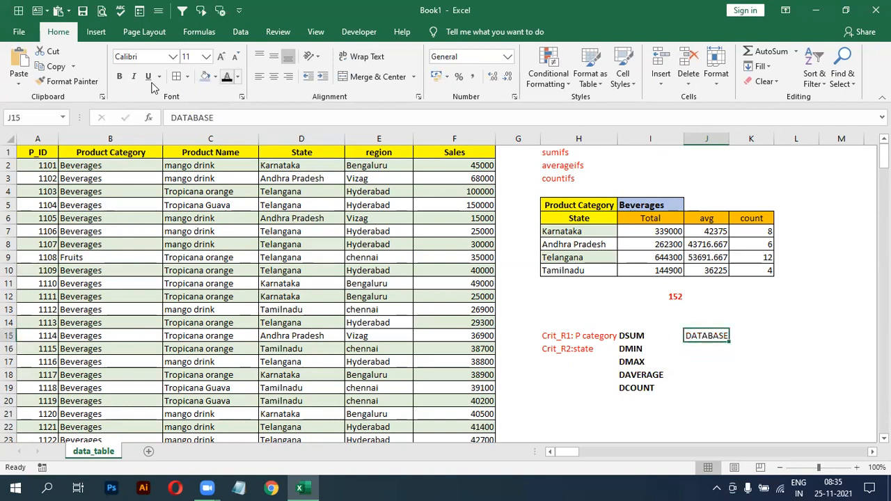
left_click(705, 350)
left_click(721, 388)
left_click(699, 345)
left_click(746, 401)
left_click_drag(706, 352, 792, 408)
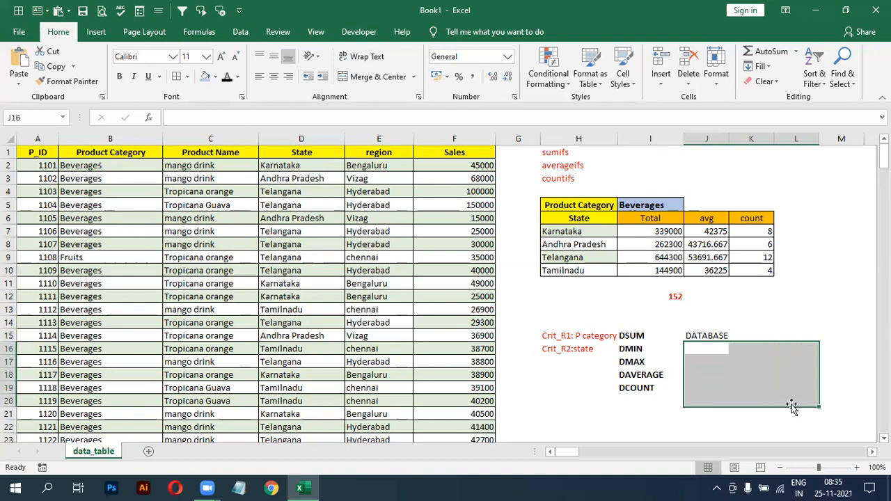
left_click(700, 362)
left_click(698, 351)
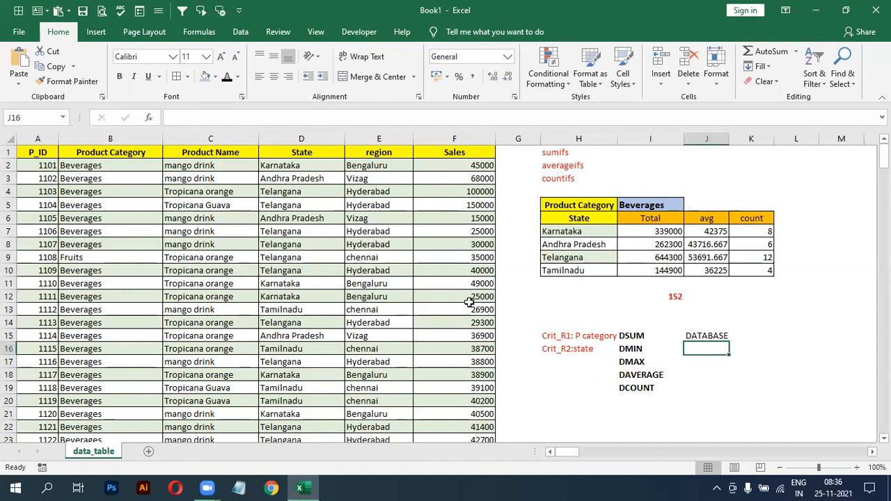
Enter the note "table range(incl.fields)" in cell K15 beside the DATABASE label
left_click(704, 337)
left_click(749, 335)
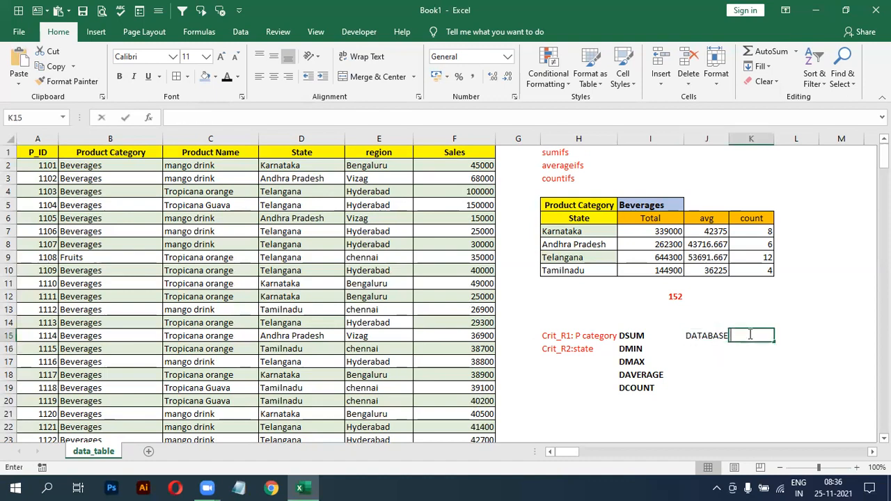
key("BackSpace")
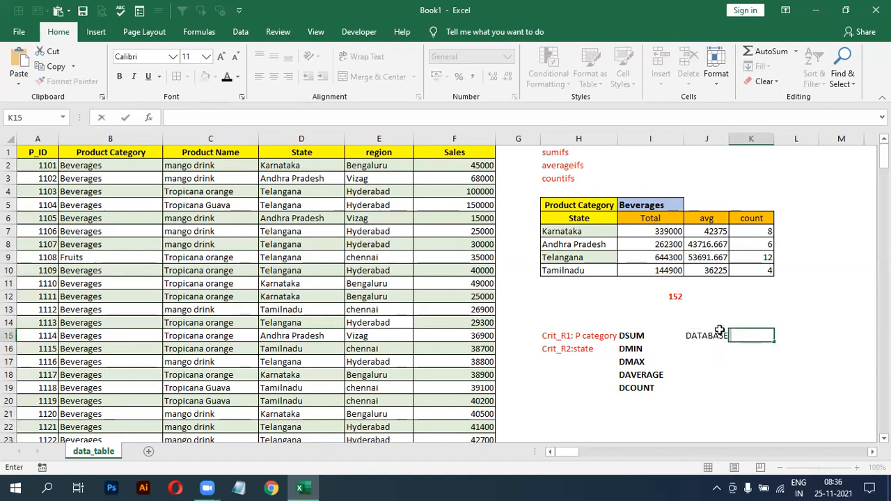
type("table range")
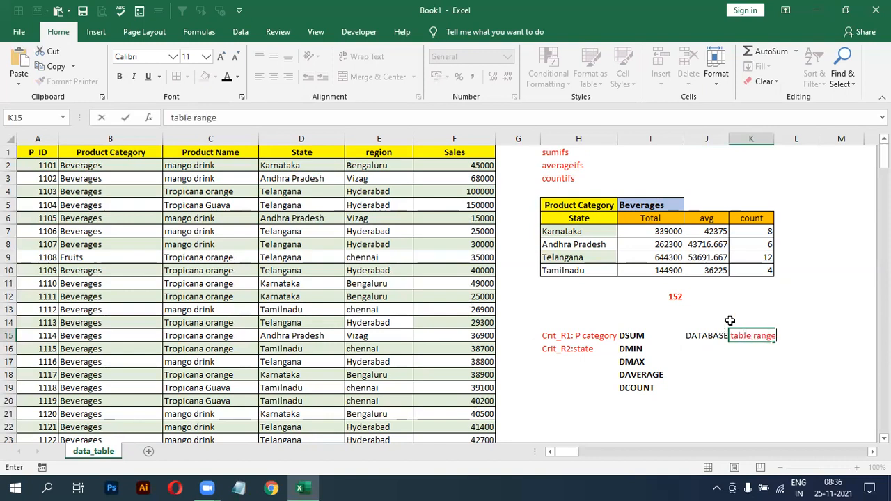
type("(inl")
type(".file")
type("ds")
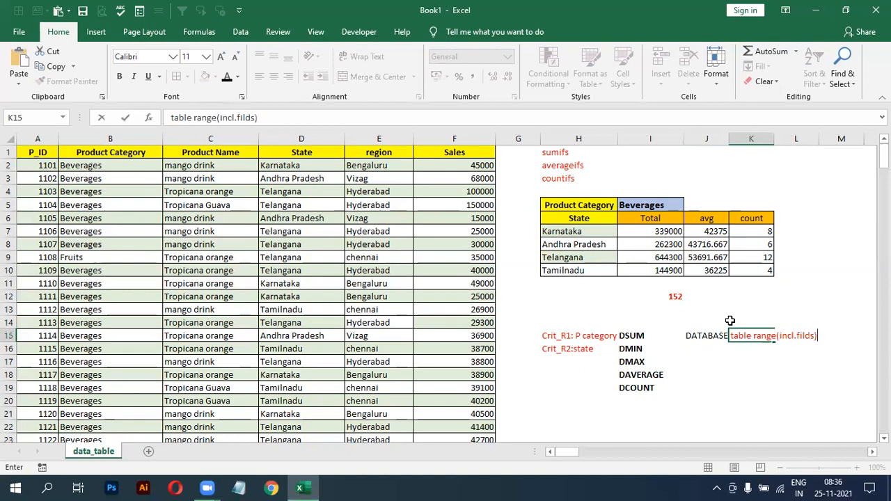
key("BackSpace")
key("BackSpace")
key("BackSpace")
key("BackSpace")
type("elds")
key("Return")
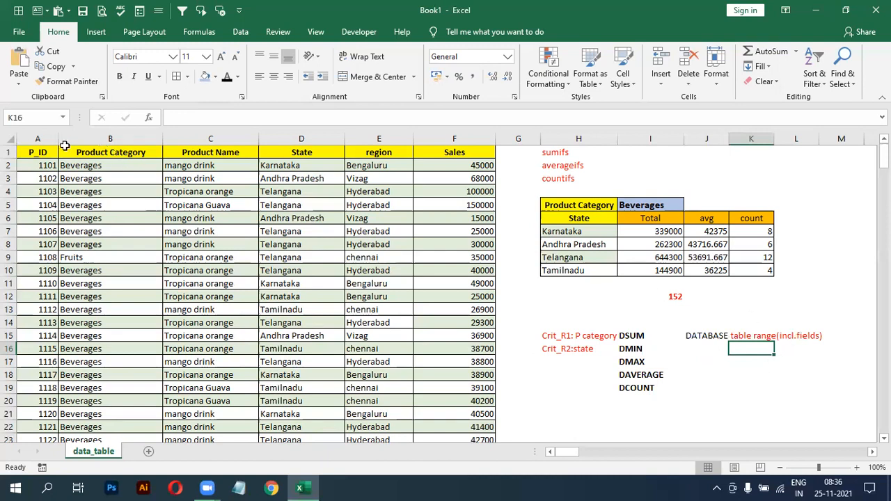
left_click_drag(43, 149, 448, 209)
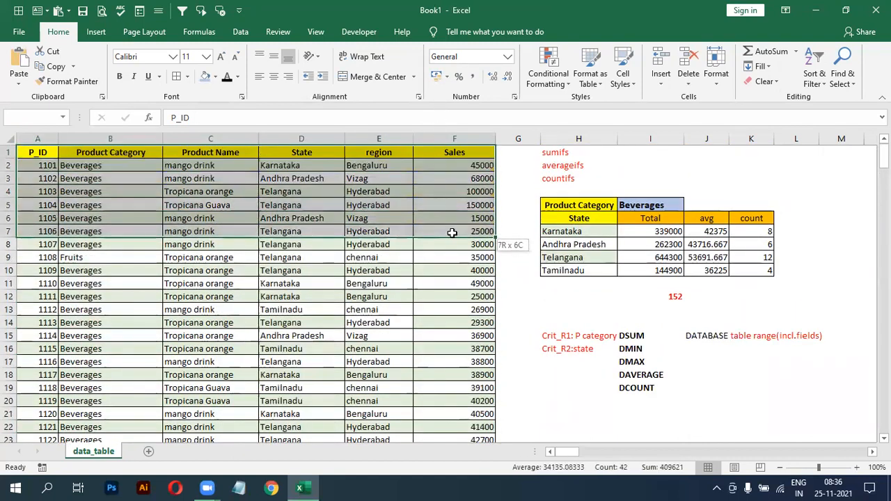
left_click_drag(452, 232, 442, 213)
left_click(441, 215)
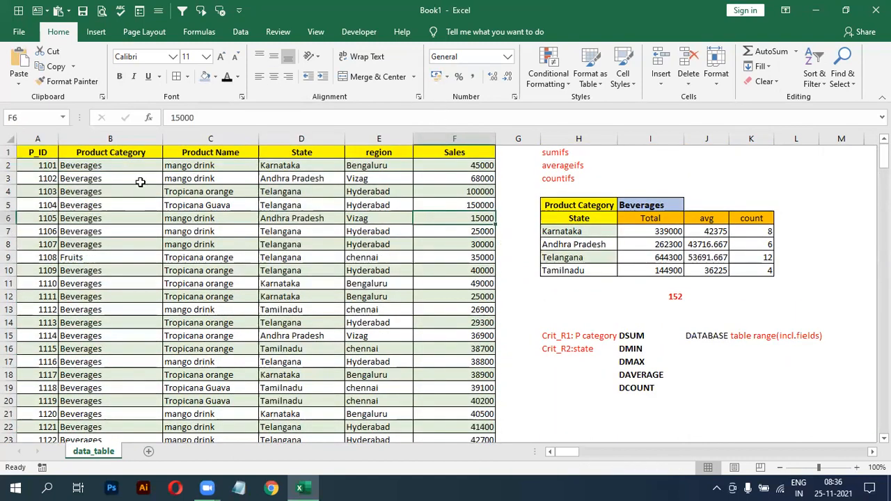
Define the workbook-scope name datatable_1 for the whole sales table A1:F153, including its header row
left_click(40, 152)
left_click_drag(39, 152, 466, 152)
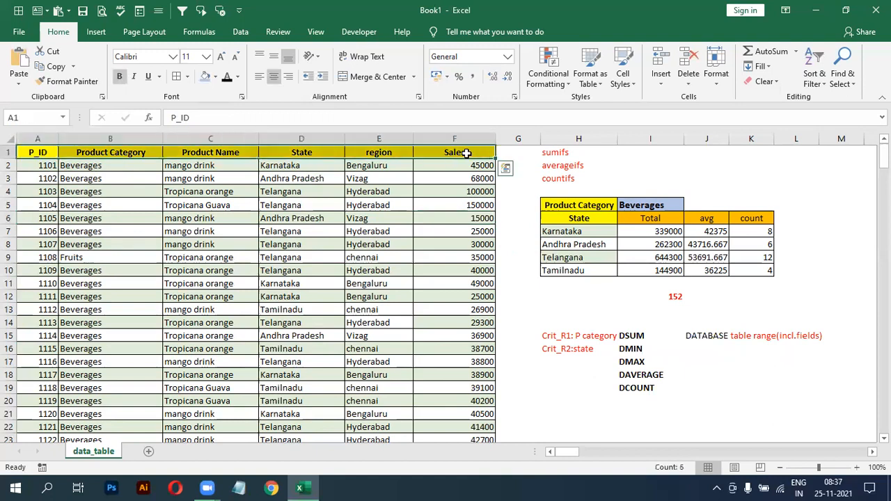
key("ctrl+shift+Down")
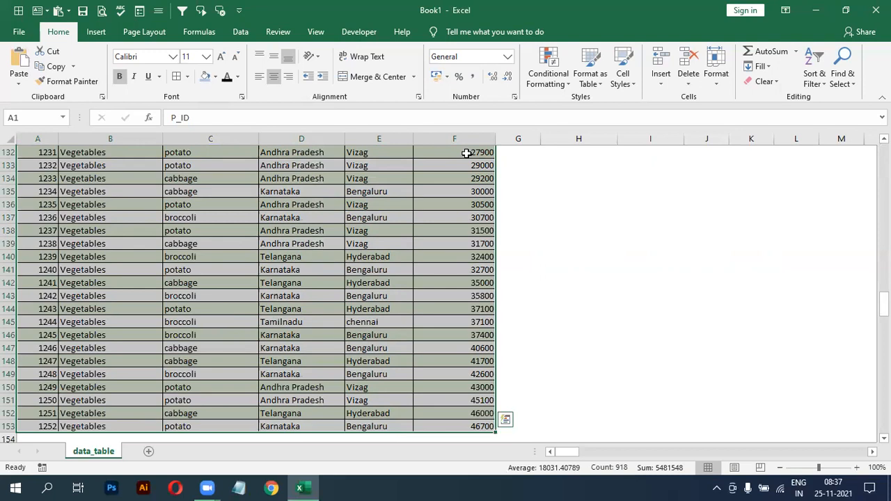
scroll(466, 152, "up", 7)
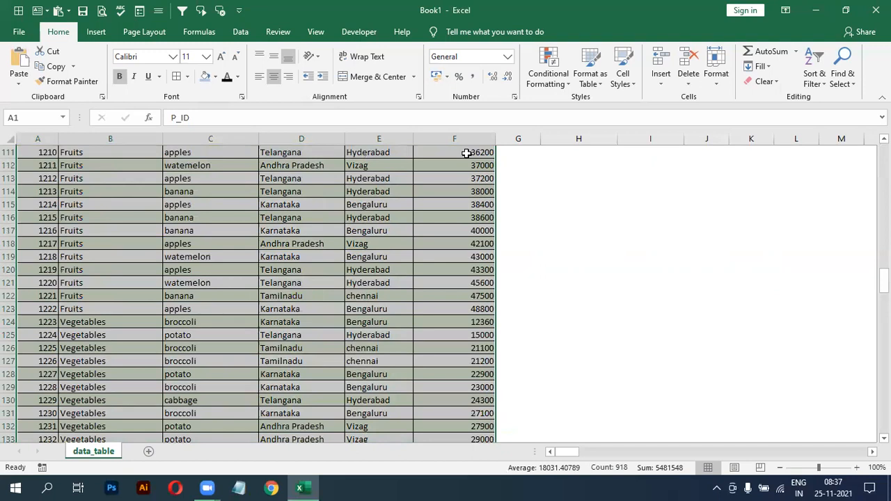
scroll(465, 152, "up", 20)
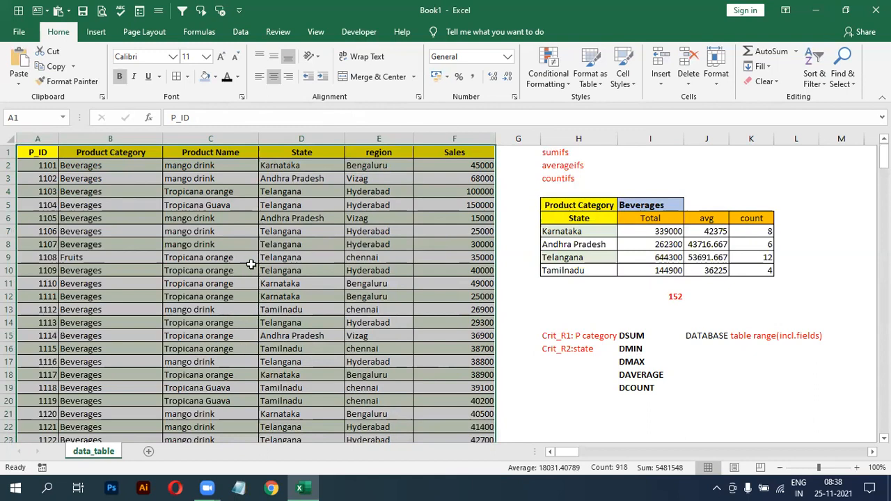
left_click(214, 36)
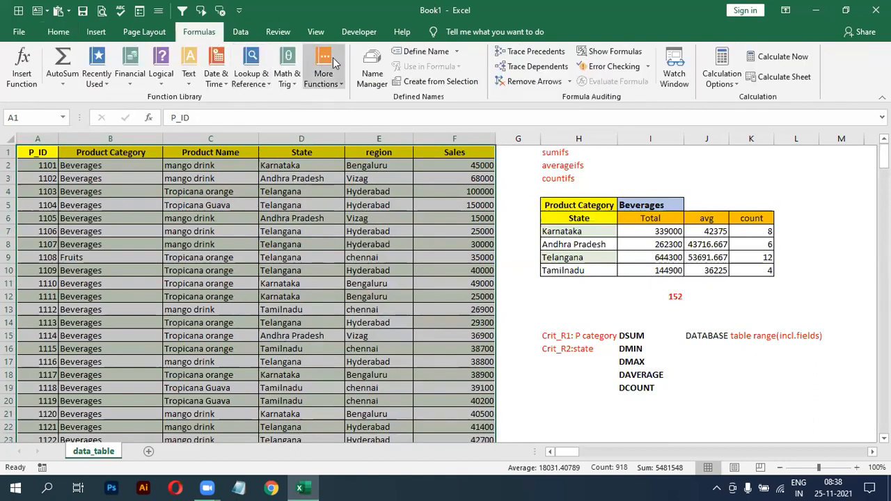
left_click(415, 53)
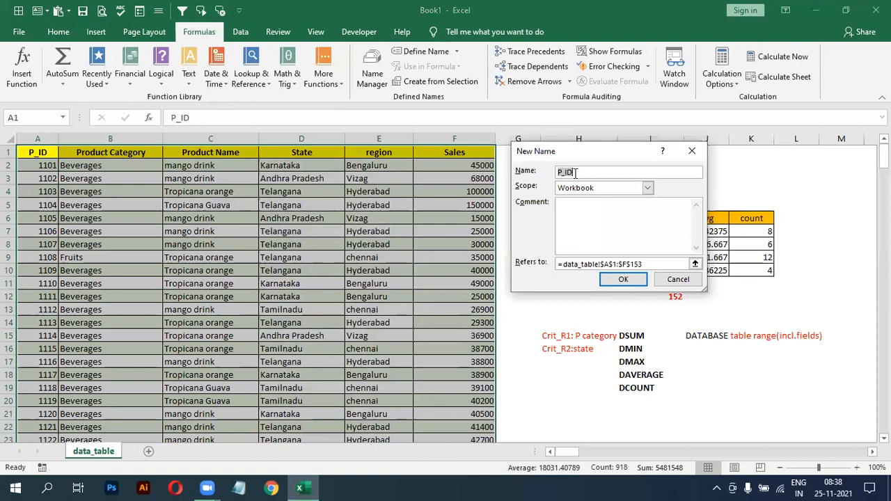
key("BackSpace")
type("da")
key("BackSpace")
key("BackSpace")
type("datatable_1")
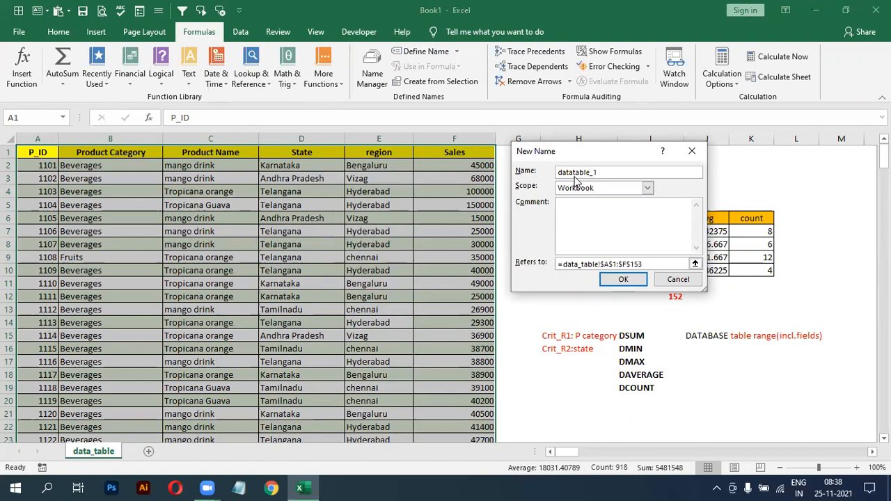
left_click(610, 279)
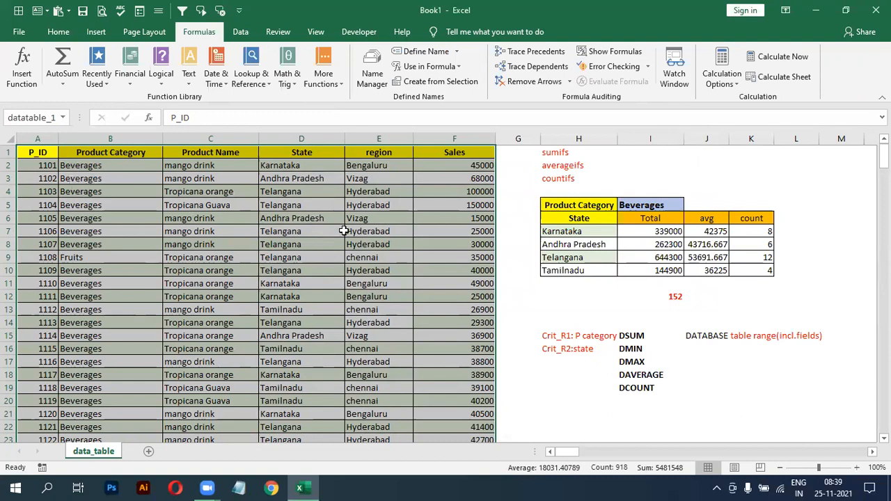
Review the datatable_1 entry and its reference in the Name Manager
left_click(252, 232)
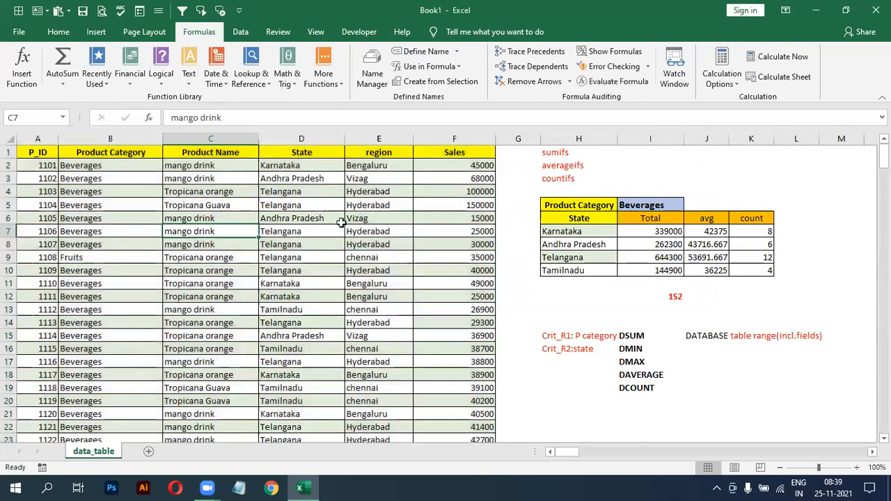
left_click(321, 235)
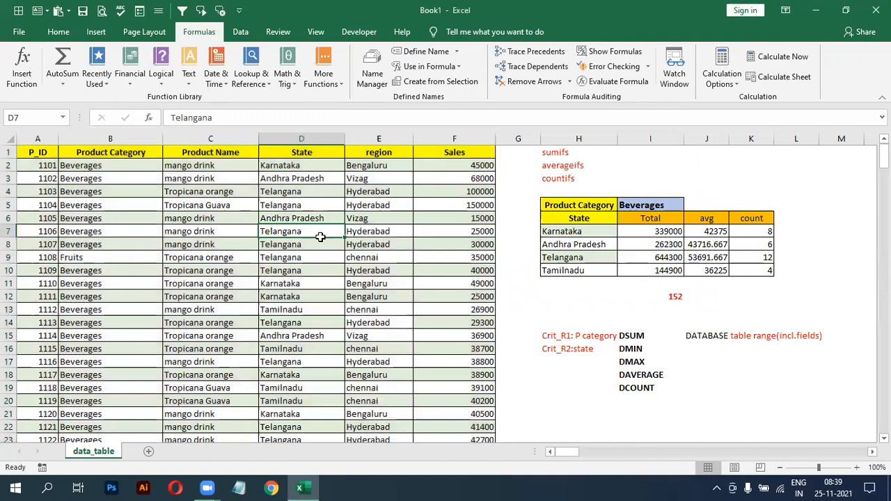
left_click(371, 64)
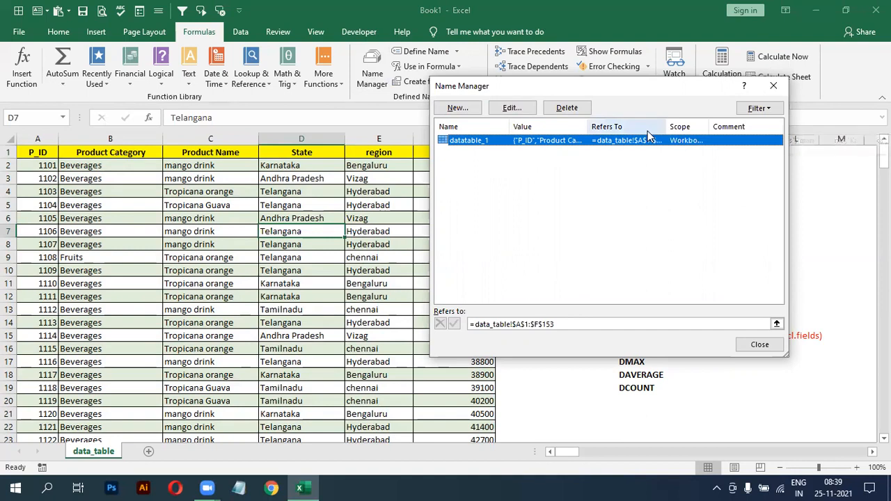
left_click(760, 346)
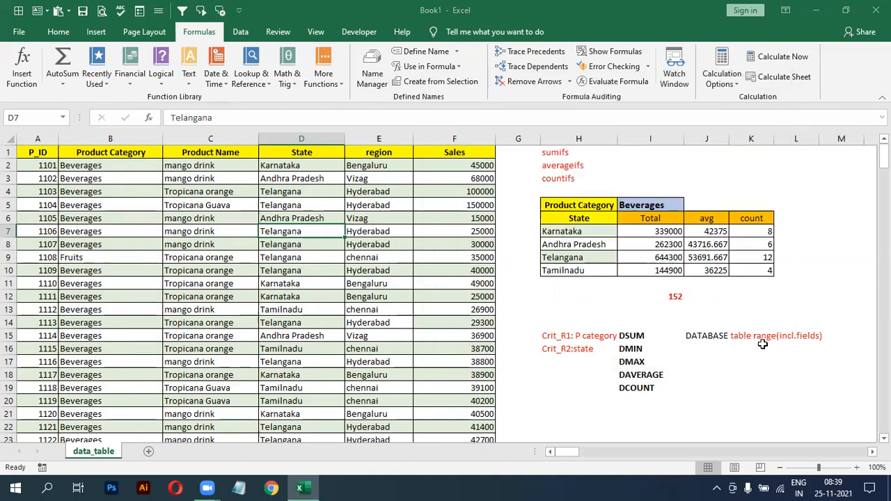
Move the DATABASE label to H14 and the "table range(incl.fields)" note to I14
left_click(696, 334)
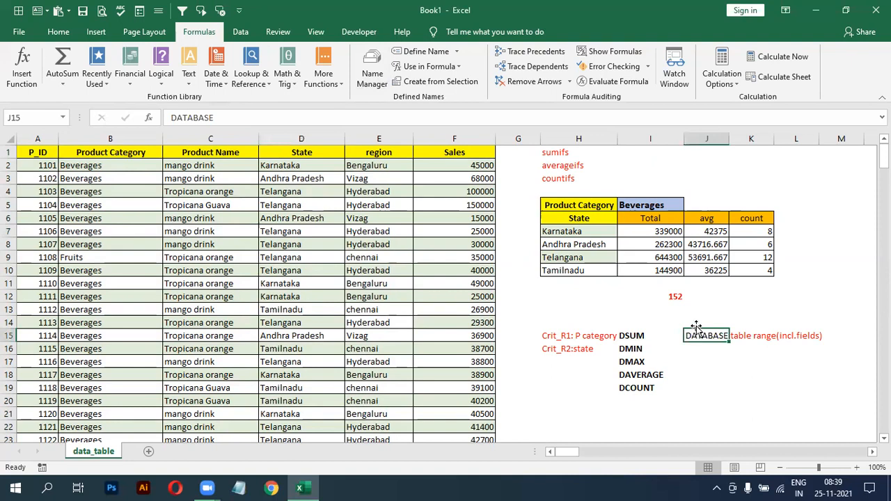
left_click_drag(696, 326, 607, 322)
left_click(743, 335)
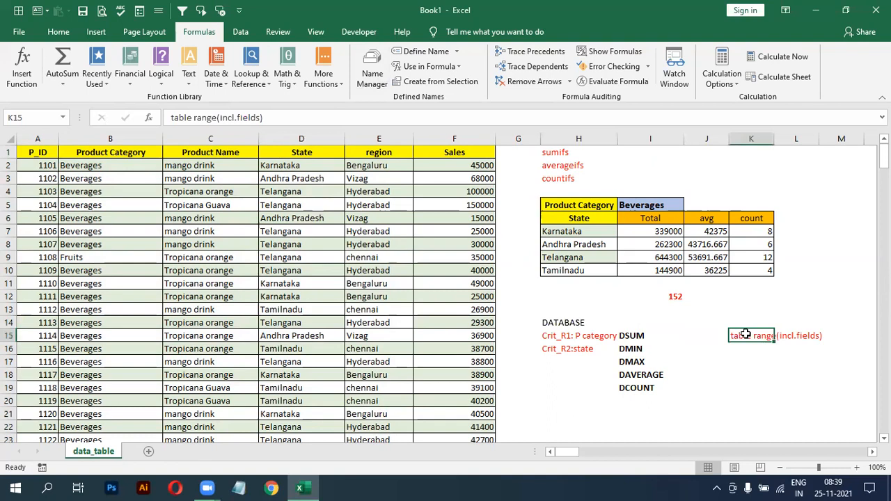
left_click_drag(739, 330, 631, 326)
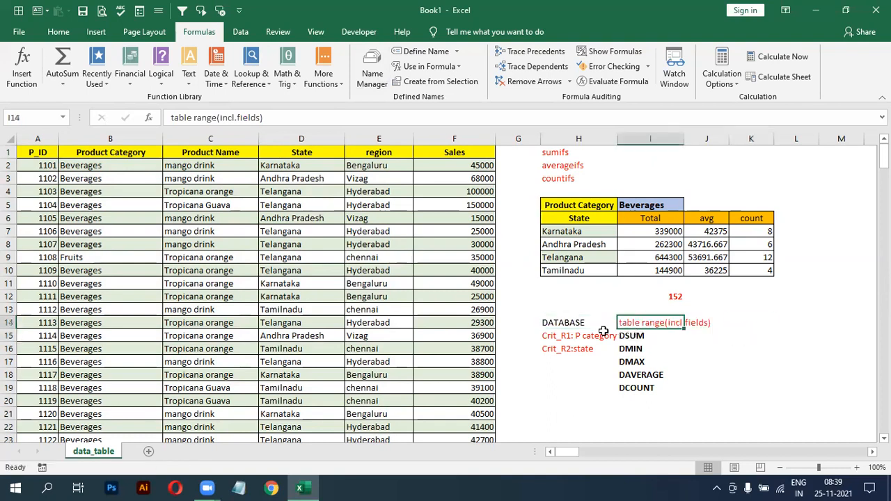
Move the note "Crit_R2:state" to I2 and "Crit_R1: P category" to I3
left_click_drag(560, 337, 560, 348)
left_click(559, 350)
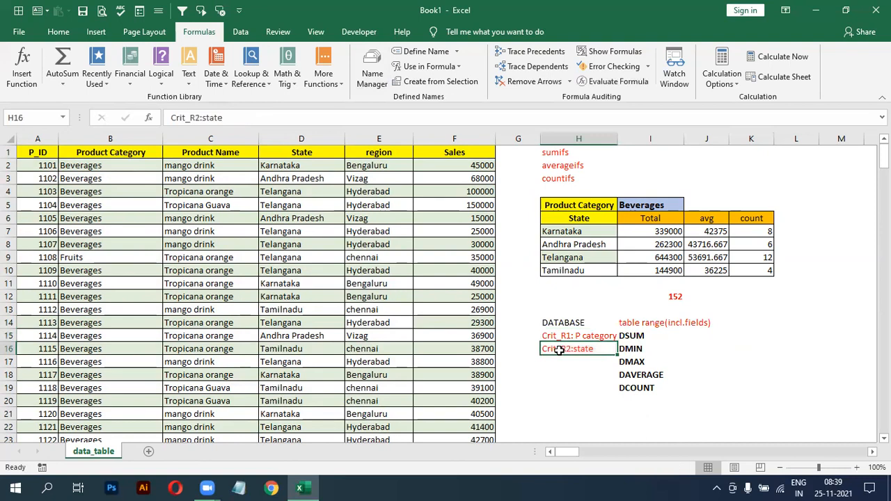
key("ctrl+c")
left_click(628, 161)
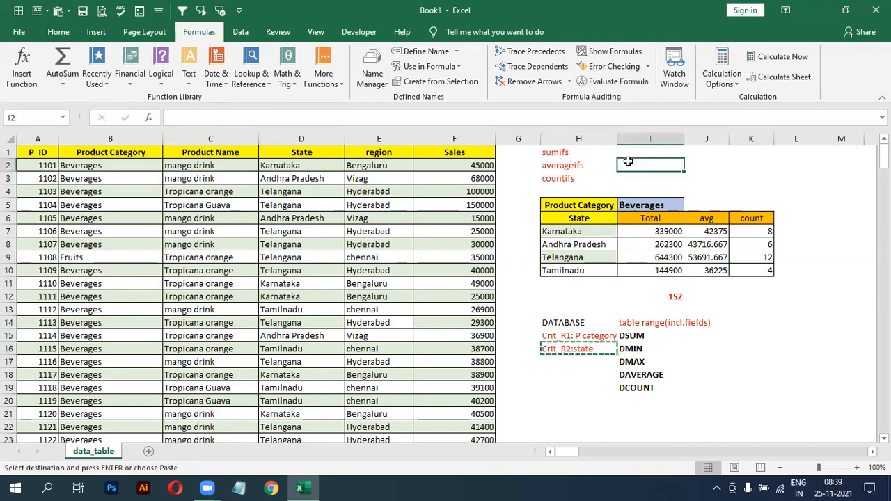
key("ctrl+v")
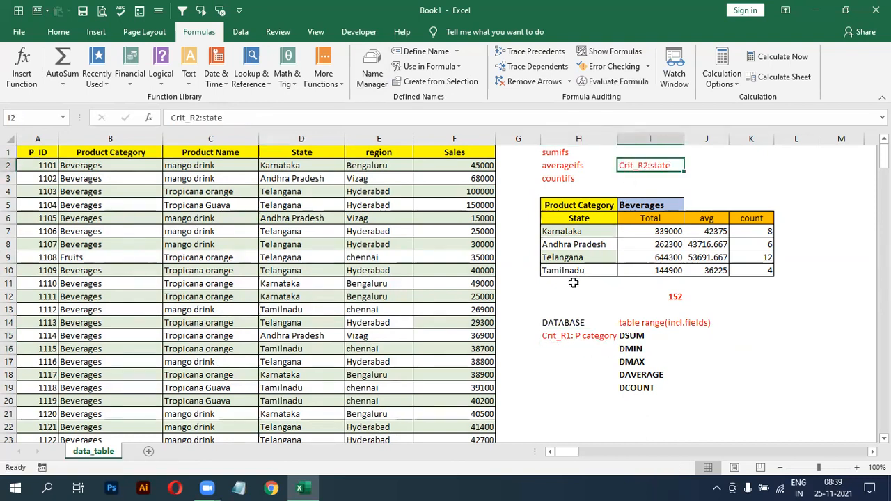
left_click(548, 337)
key("ctrl+c")
left_click(628, 176)
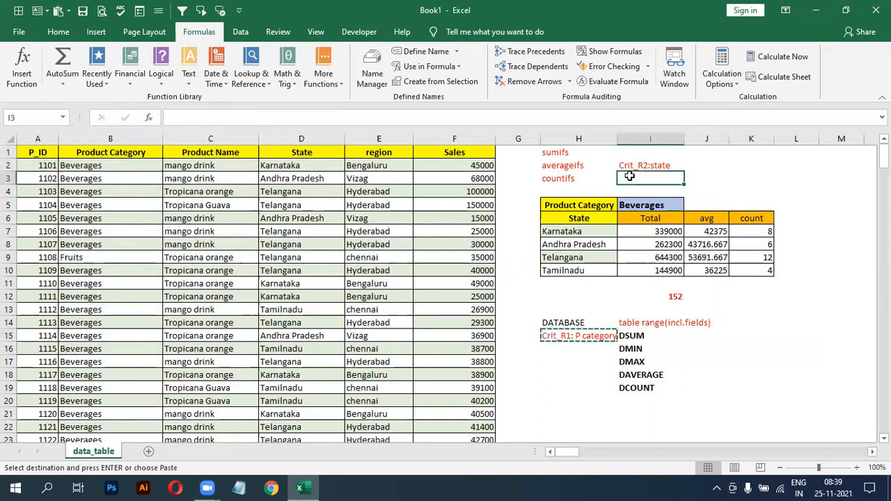
key("ctrl+v")
Move the "table range(incl.fields)" note to H15 under the DATABASE label and widen column H slightly
left_click(635, 324)
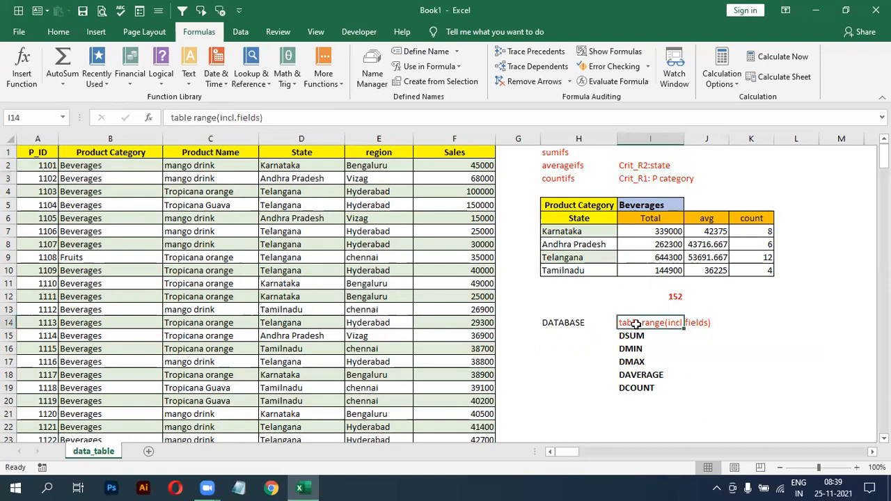
key("ctrl+c")
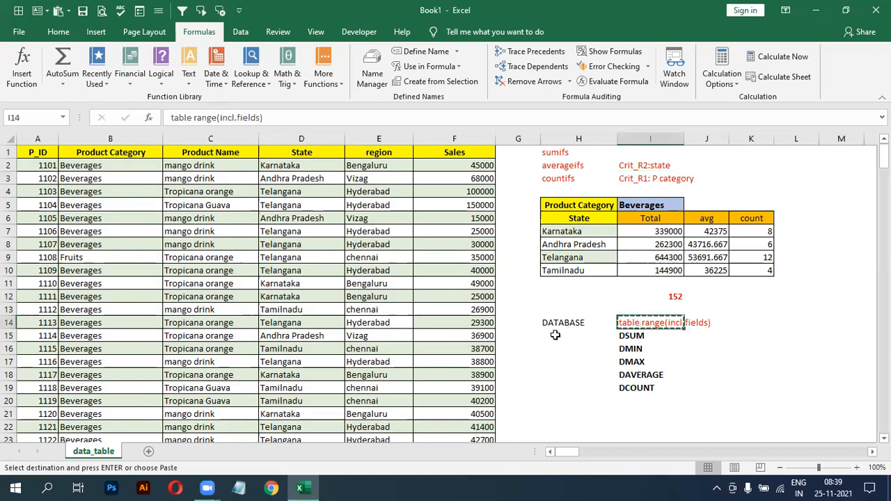
left_click(555, 335)
key("ctrl+v")
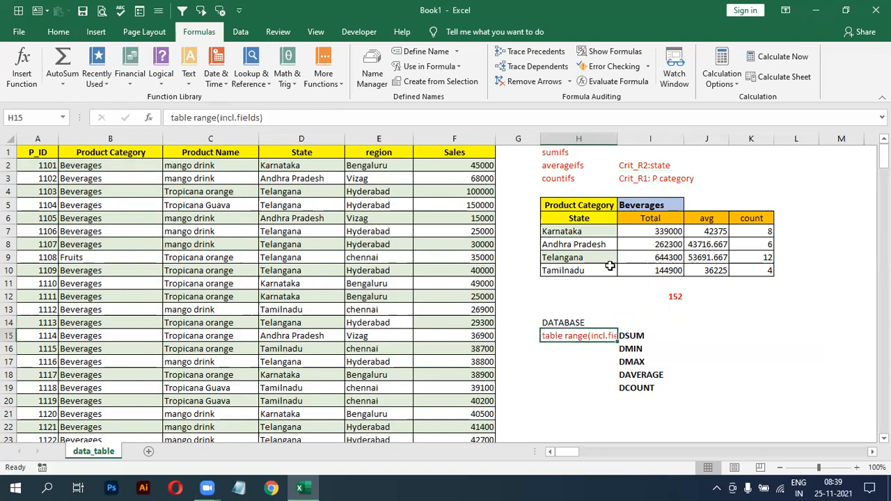
left_click_drag(616, 141, 626, 141)
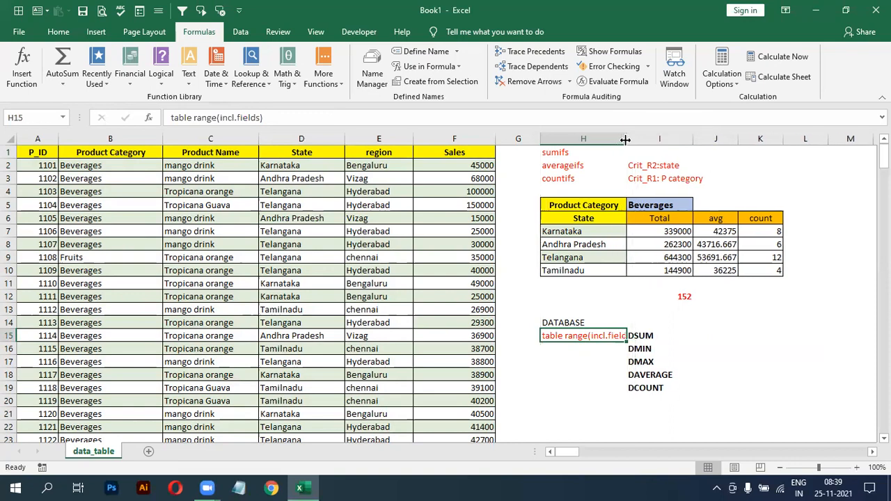
left_click(589, 357)
left_click(605, 337)
left_click(739, 370)
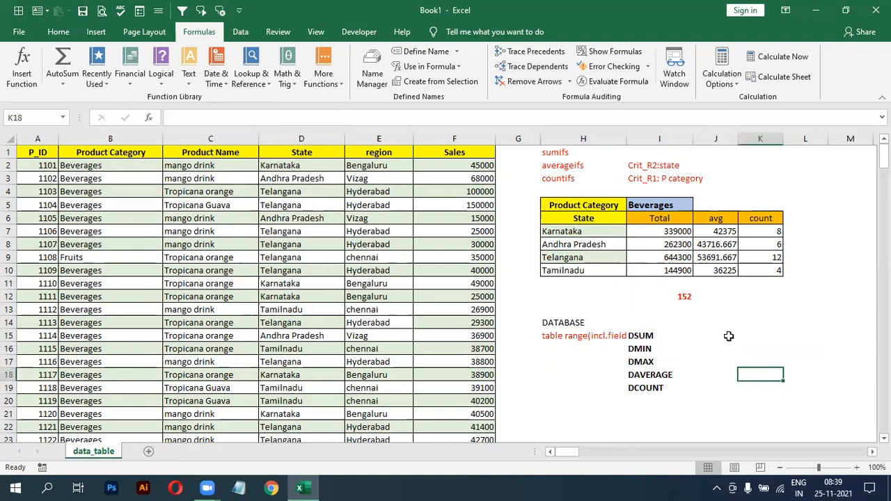
Relocate the list of database function names from I15:I19 to H16:H20, clearing the original cells
left_click_drag(658, 338, 647, 387)
key("ctrl+c")
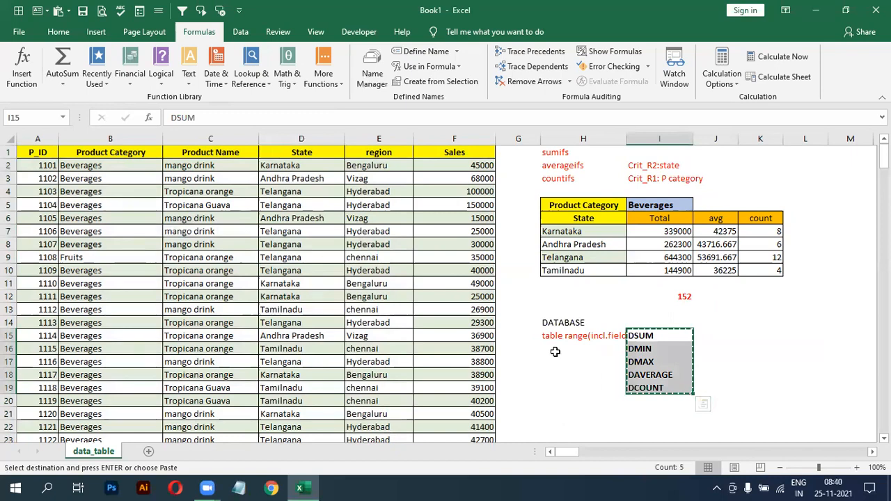
left_click(555, 352)
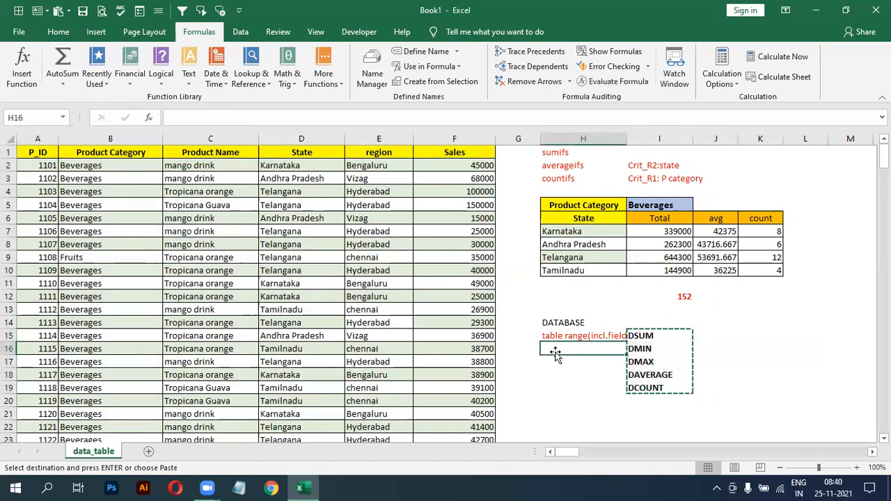
key("ctrl+v")
left_click(644, 336)
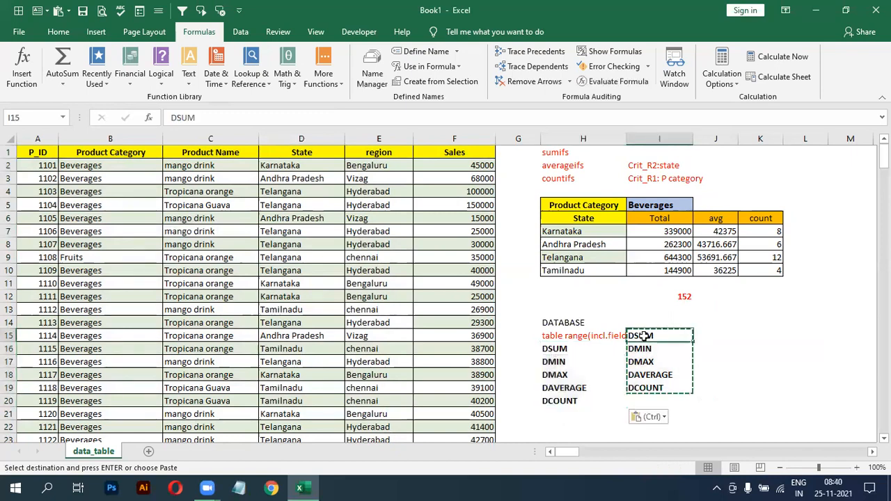
left_click_drag(644, 336, 647, 387)
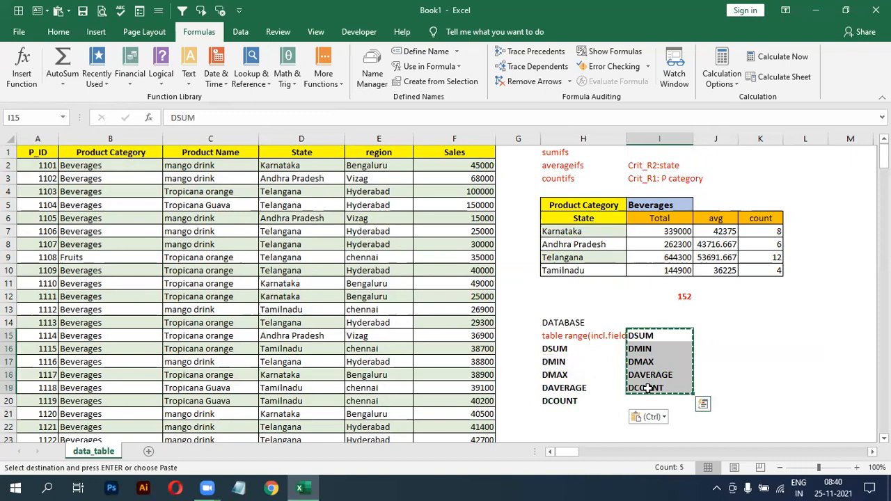
key("Delete")
left_click(648, 388)
left_click(691, 348)
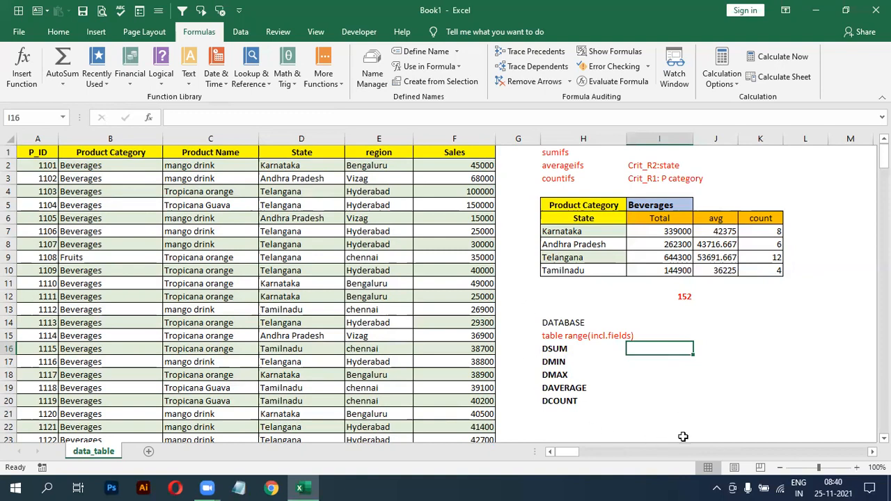
left_click(709, 331)
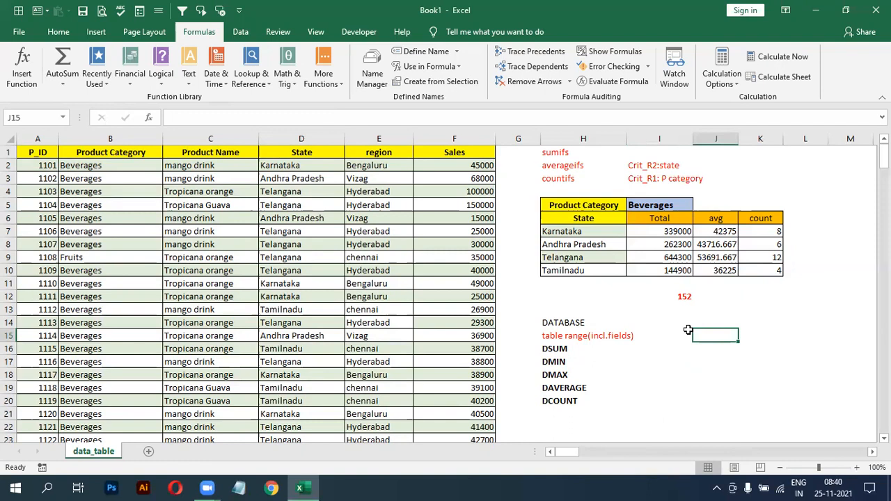
type("=")
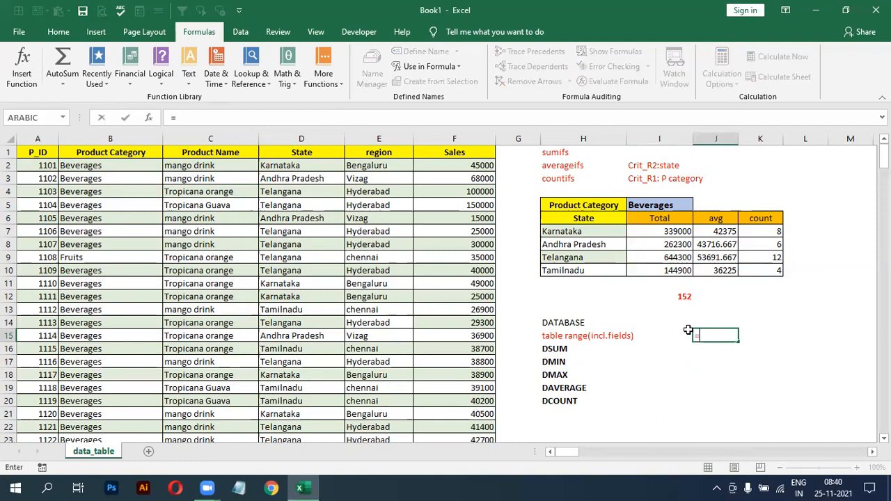
type("ds")
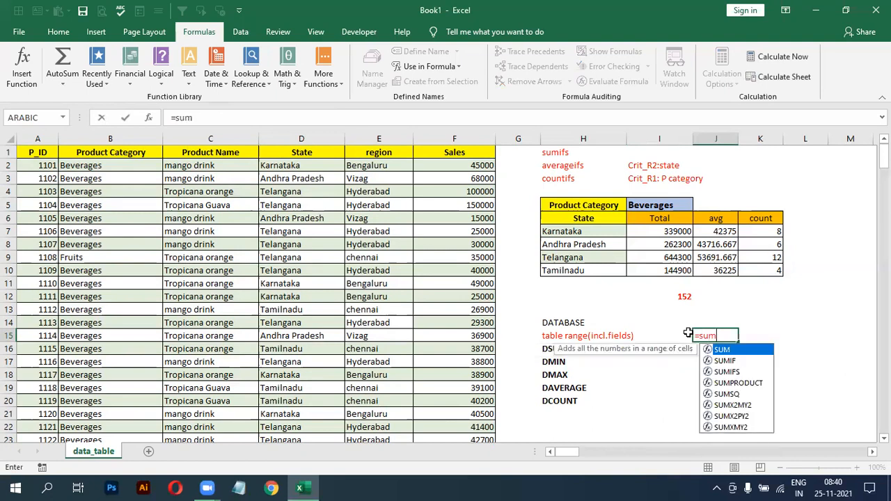
type("u")
key("Tab")
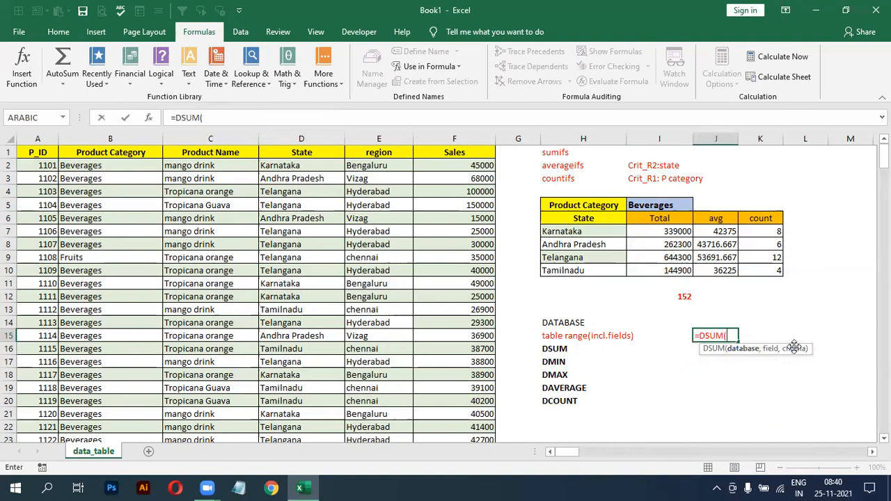
key("Escape")
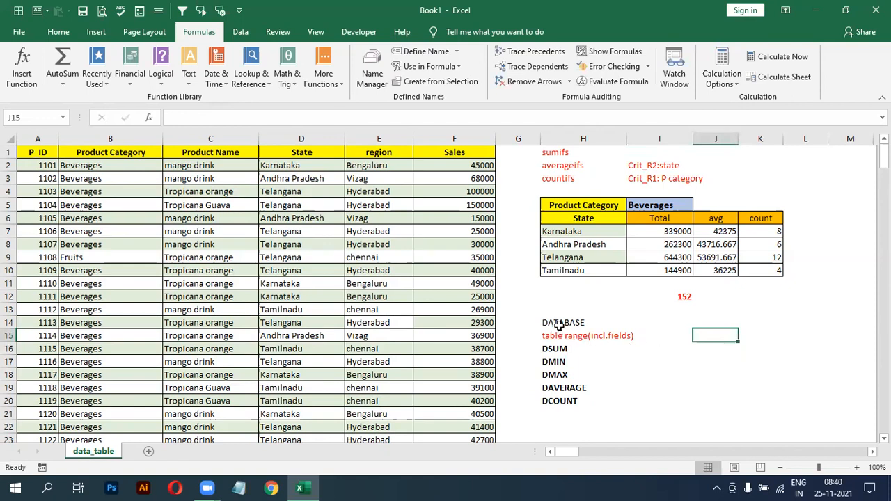
Extend the DATABASE label in H14 to read "DATABASE(table),field(cal.area), criteria(matching_data)"
left_click(616, 319)
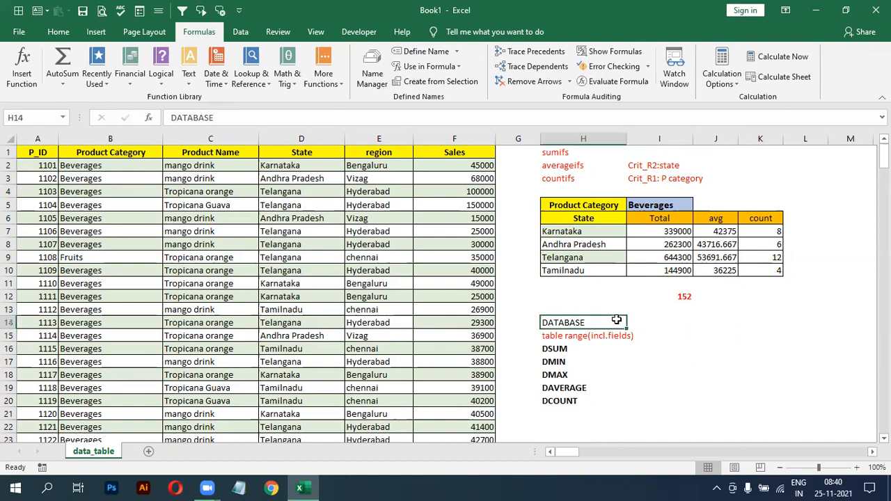
double_click(616, 320)
type(",")
key("BackSpace")
type("(tal")
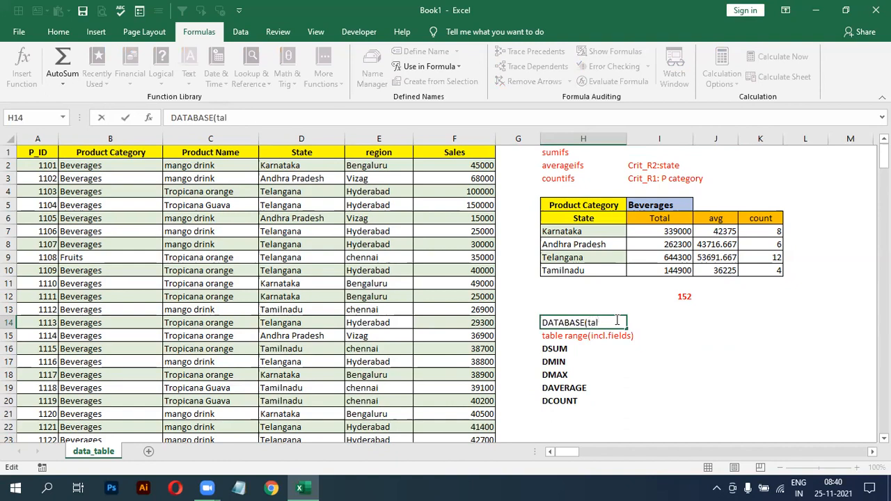
key("BackSpace")
type("ble),field")
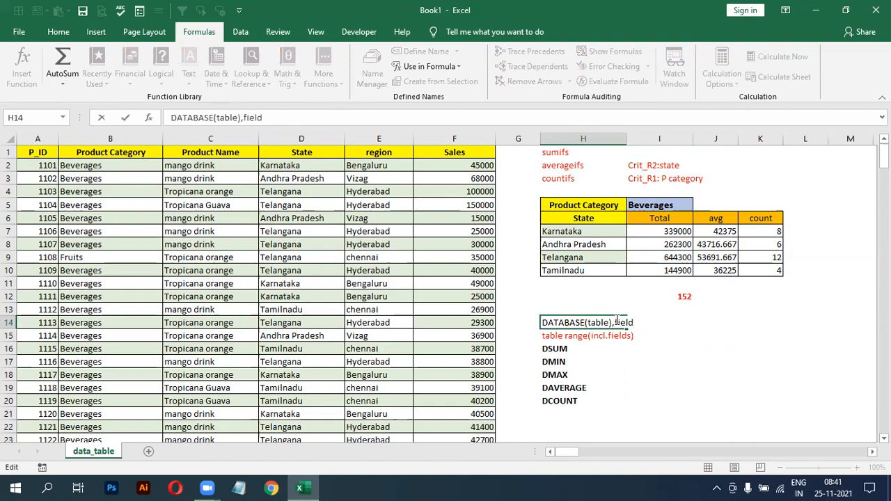
type("(cal.area)")
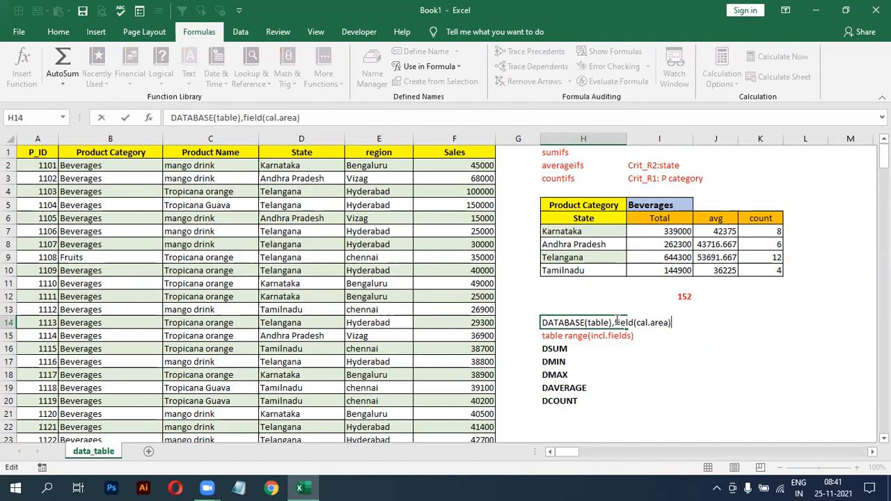
type(", criteria(m")
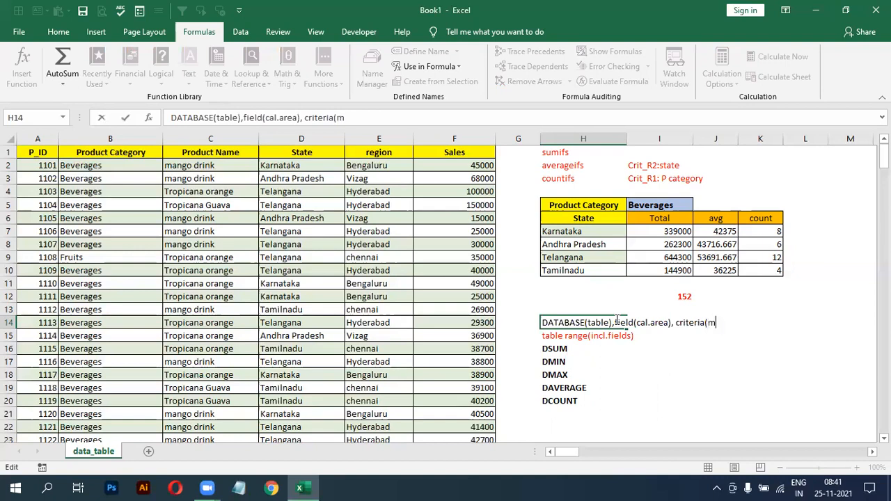
type("atching_data)")
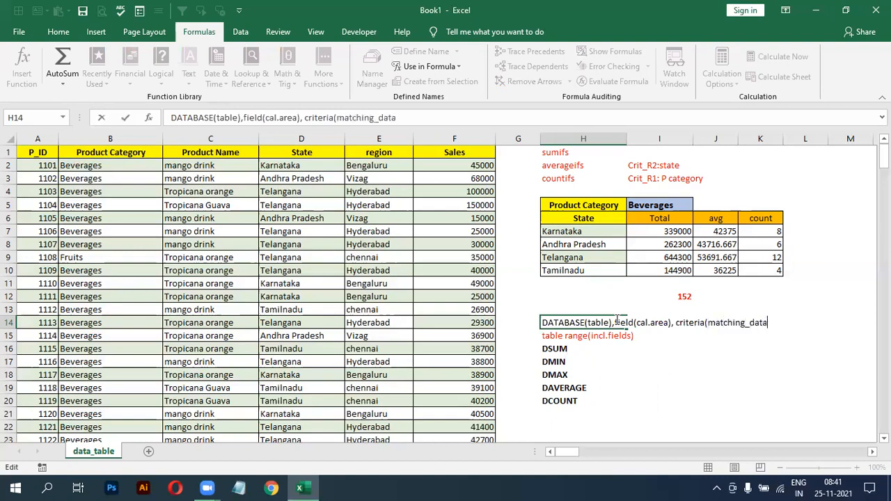
key("Return")
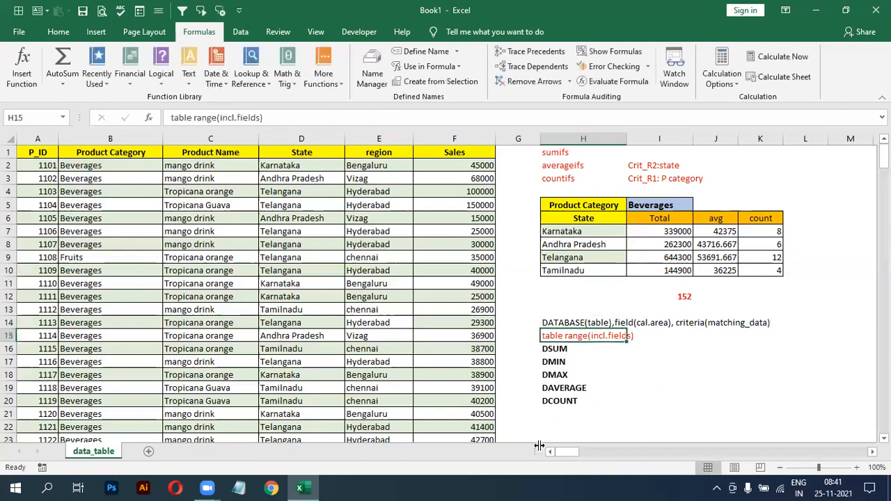
Copy the State header from D1 into the empty cell N12
left_click(694, 348)
left_click(805, 308)
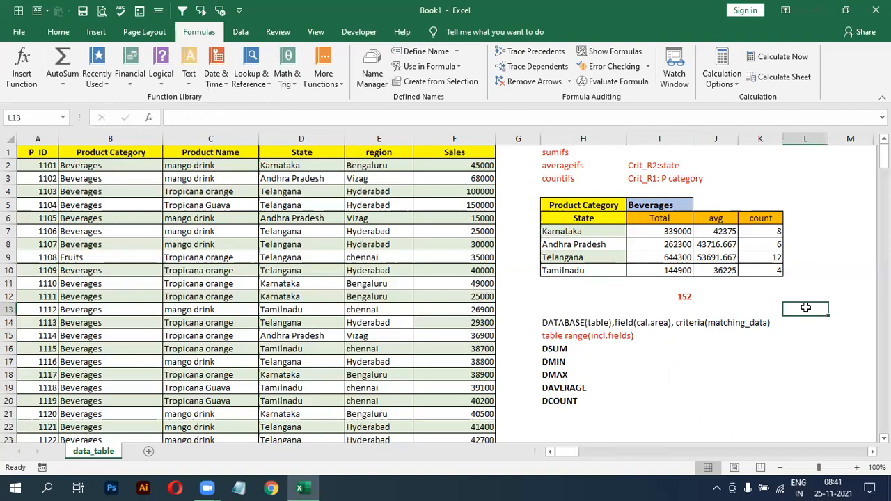
key("Right")
key("Right")
key("Right")
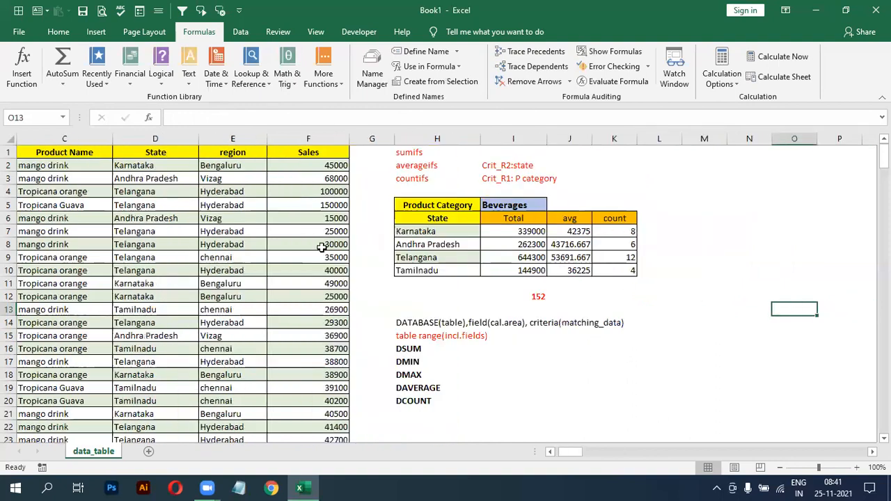
left_click(156, 151)
key("ctrl+c")
left_click(734, 298)
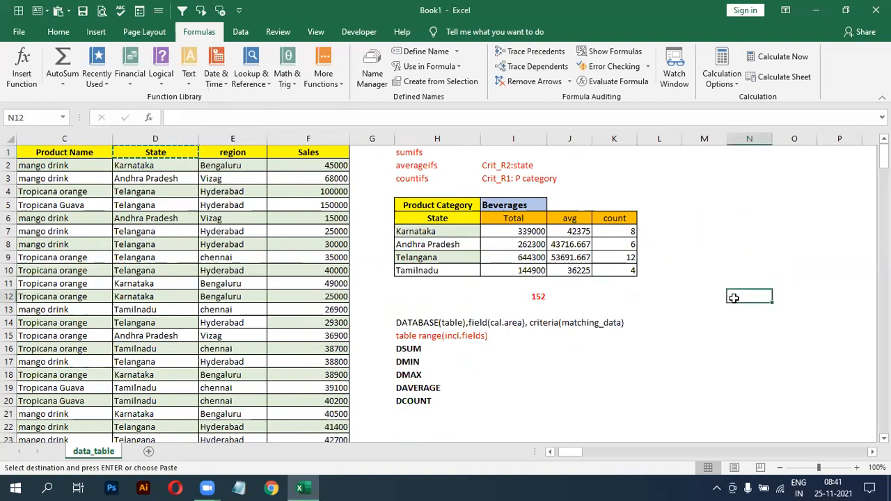
key("ctrl+v")
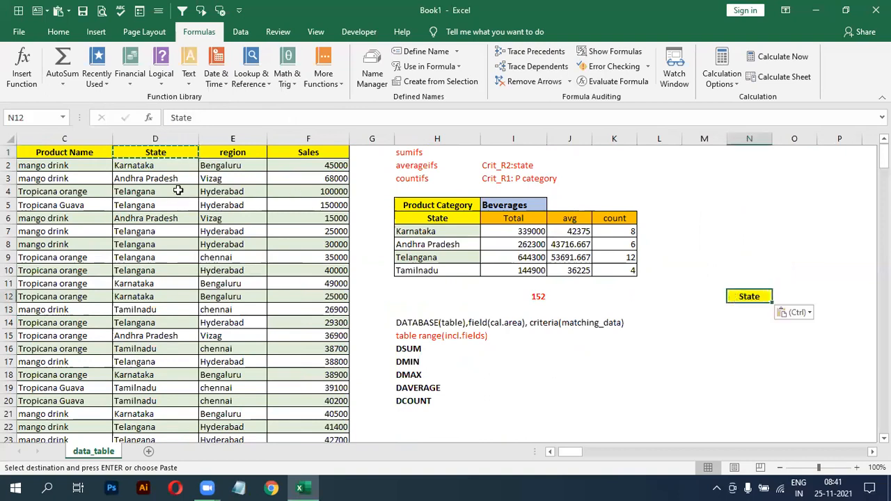
Copy Karnataka from D2 into N13 under the State header and apply all borders to both cells
left_click(151, 164)
key("ctrl+c")
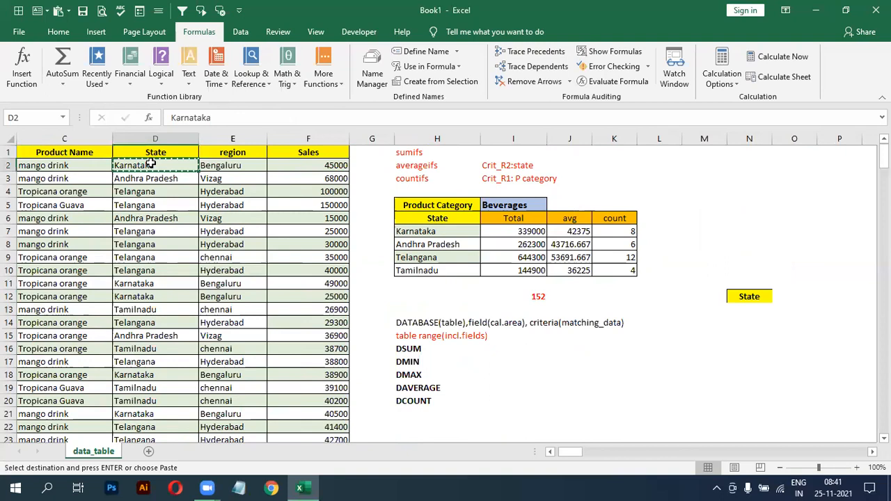
left_click(749, 304)
left_click(748, 309)
key("ctrl+v")
left_click_drag(746, 298, 745, 307)
key("alt+h")
key("b")
key("a")
left_click(745, 296)
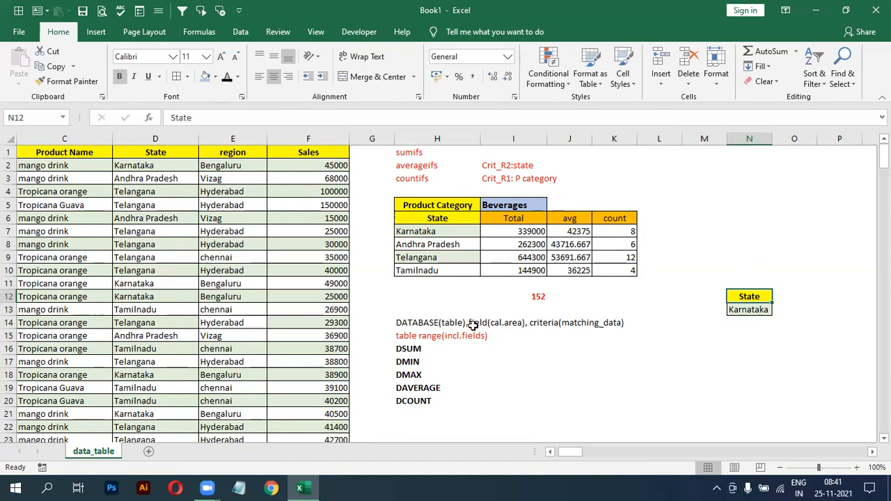
left_click_drag(286, 152, 11, 139)
left_click(11, 138)
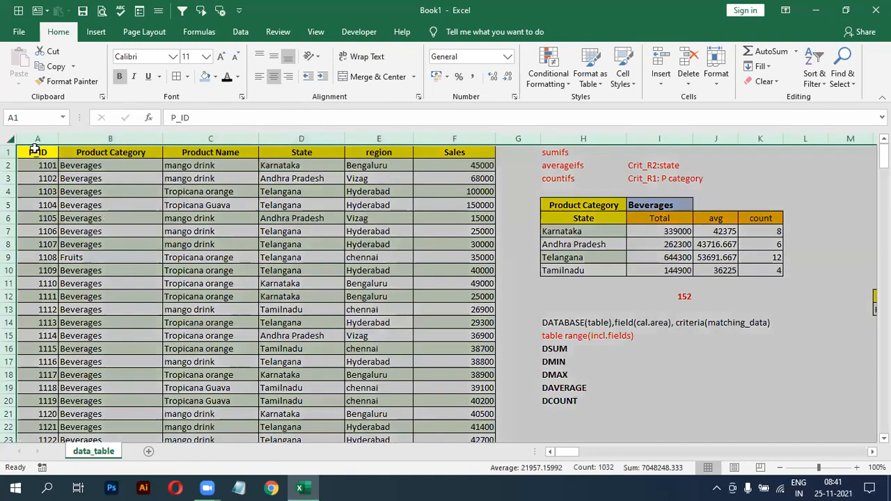
left_click(33, 151)
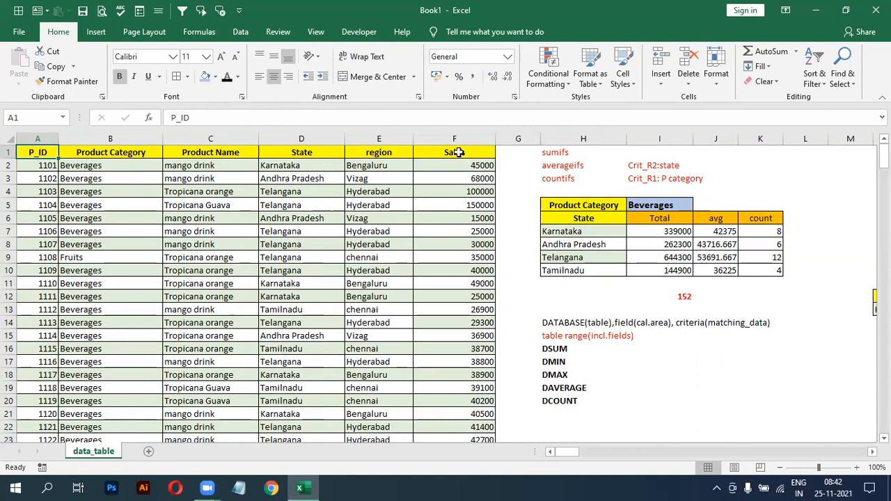
left_click(458, 152)
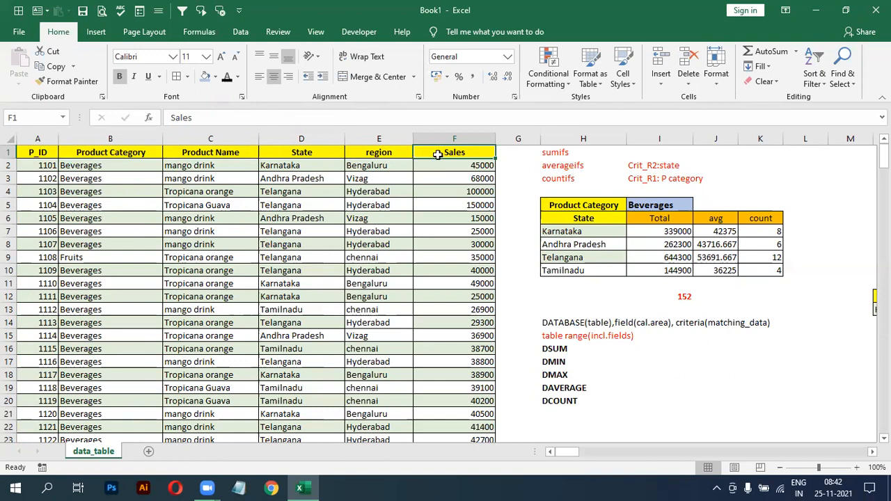
Delete the empty column L between the summary and the State criteria, and enter the label "total" in L15
left_click(809, 136)
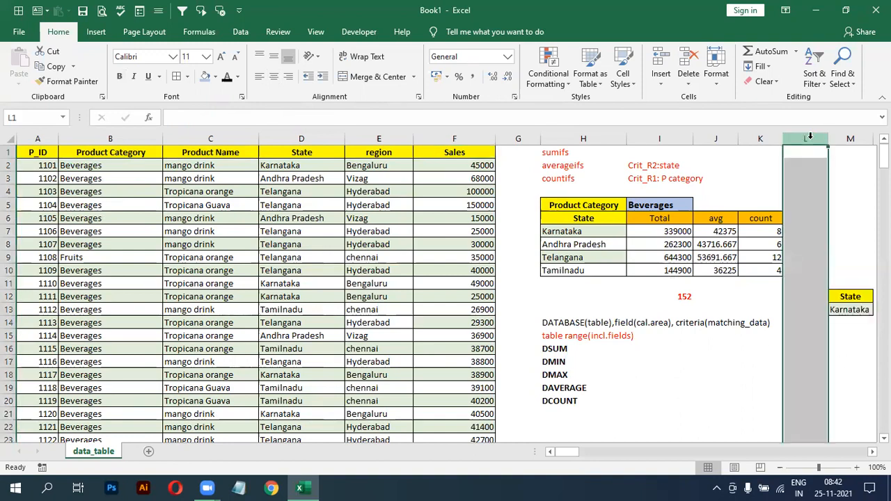
left_click(847, 338)
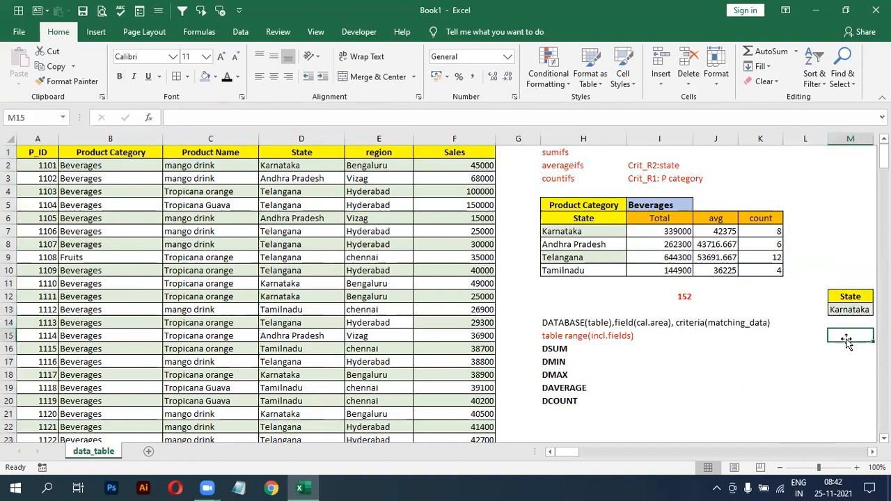
key("Left")
type("total")
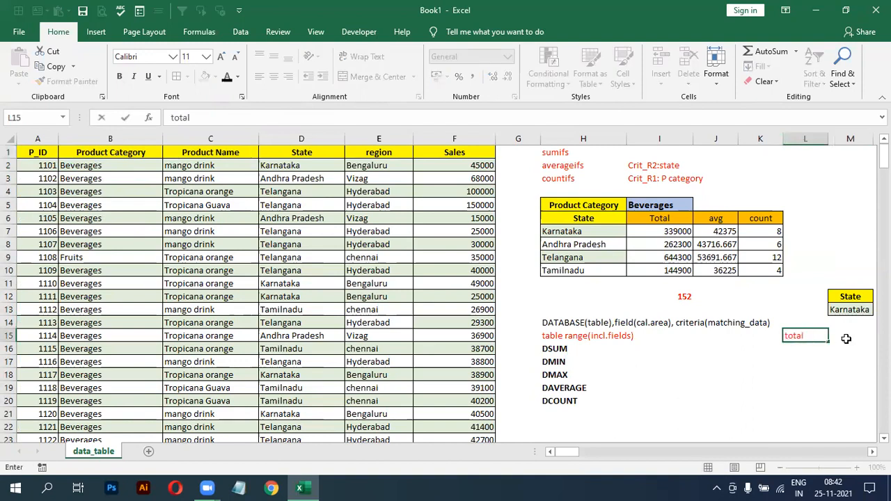
Start a DSUM formula in M15, beside the total label, using datatable_1 as its database argument
left_click(848, 339)
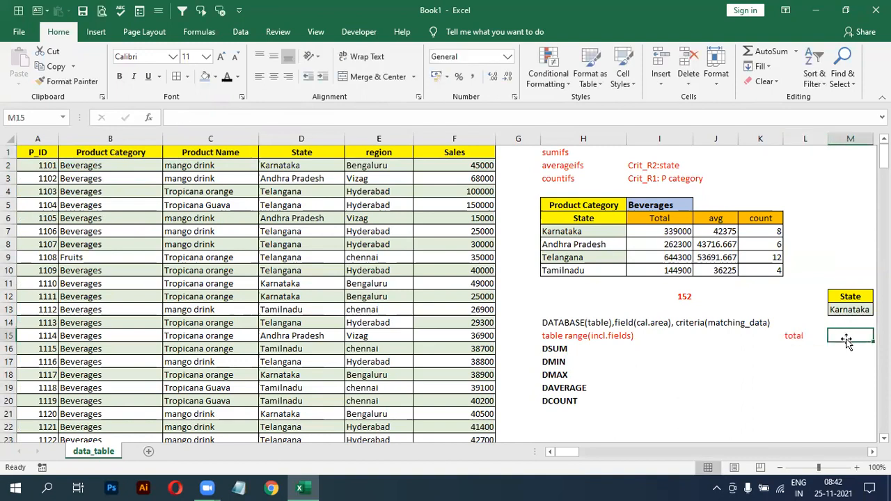
type("=dsu")
key("Tab")
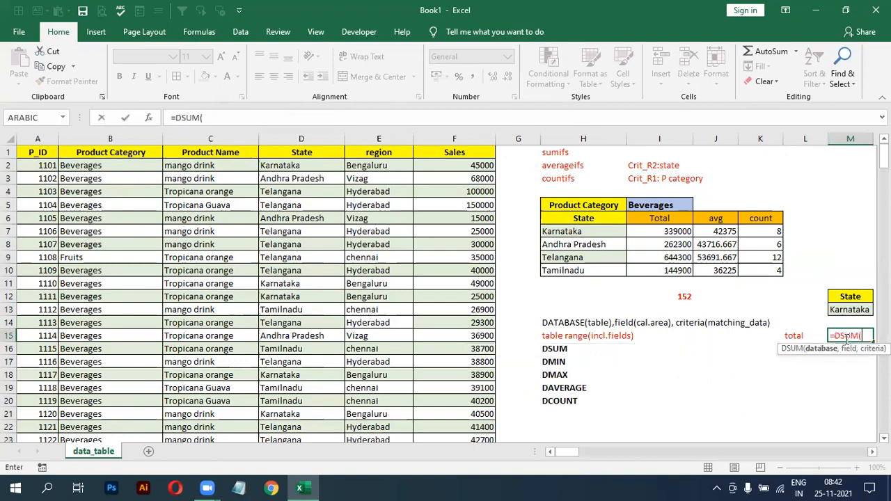
left_click(871, 452)
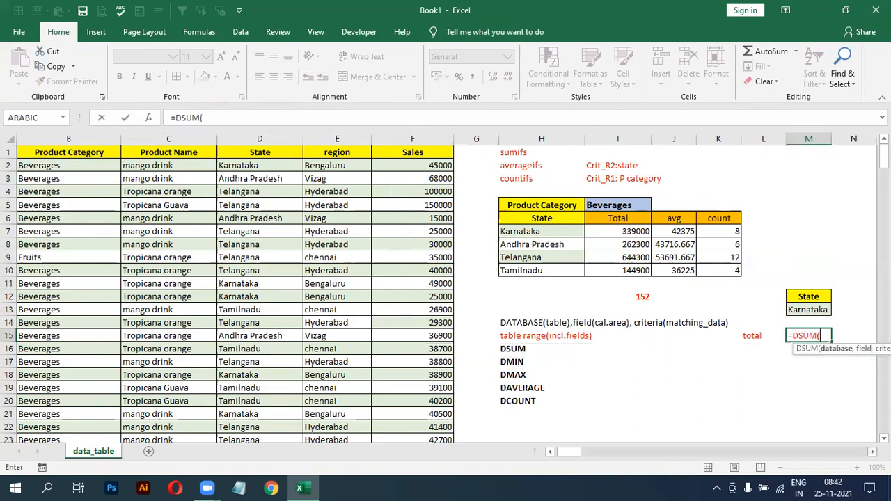
left_click(872, 452)
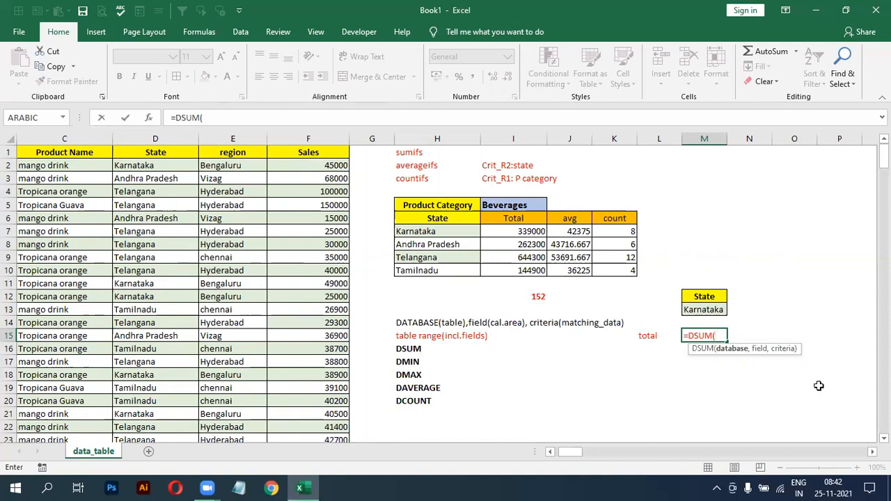
type("dat")
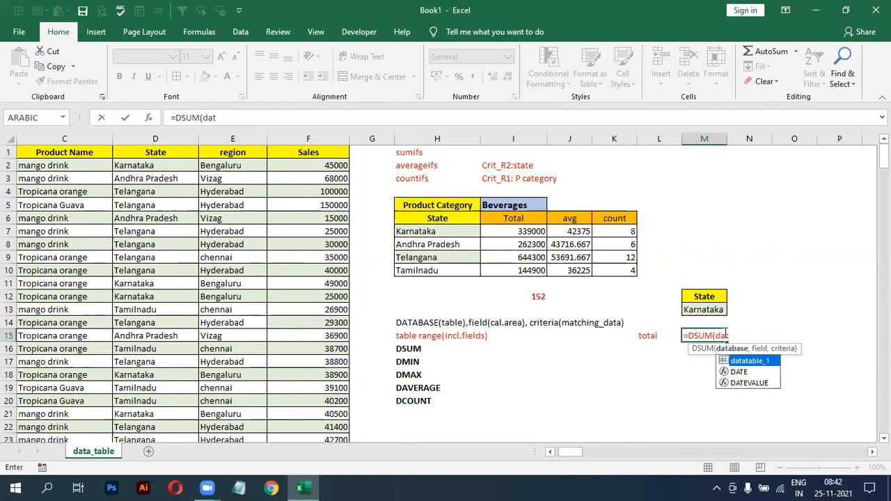
double_click(749, 360)
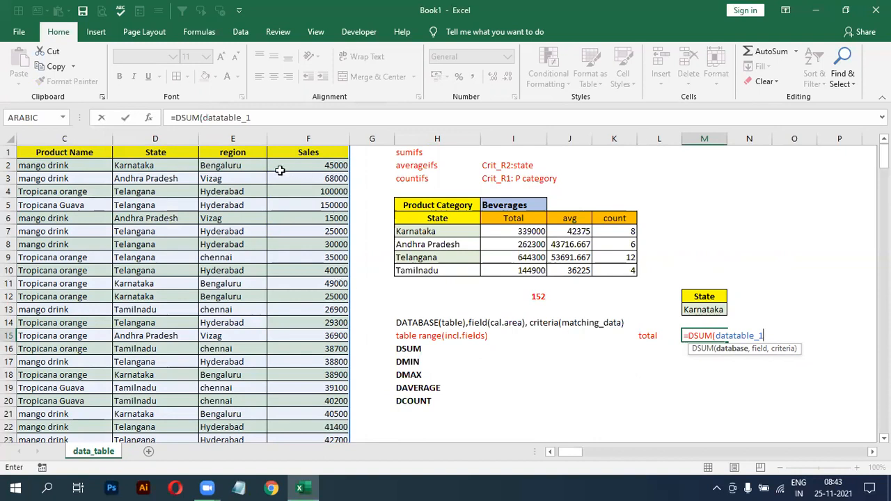
scroll(279, 196, "up", 1)
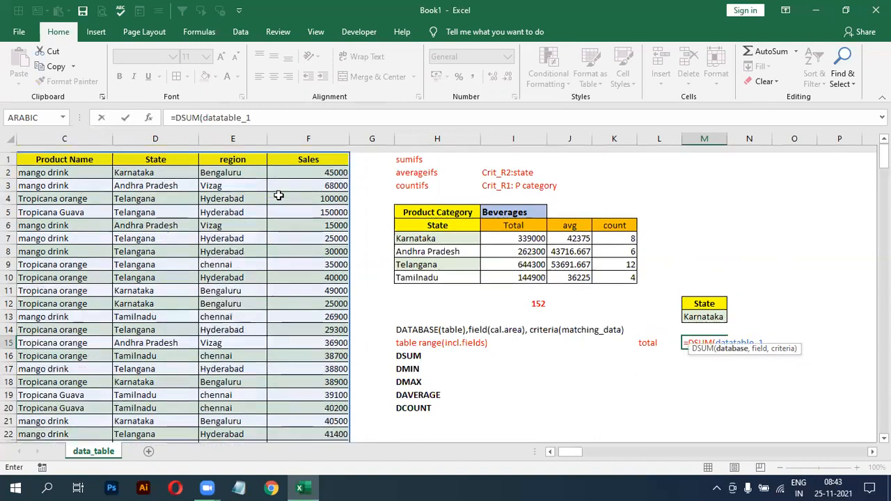
scroll(279, 195, "down", 2)
scroll(278, 195, "up", 2)
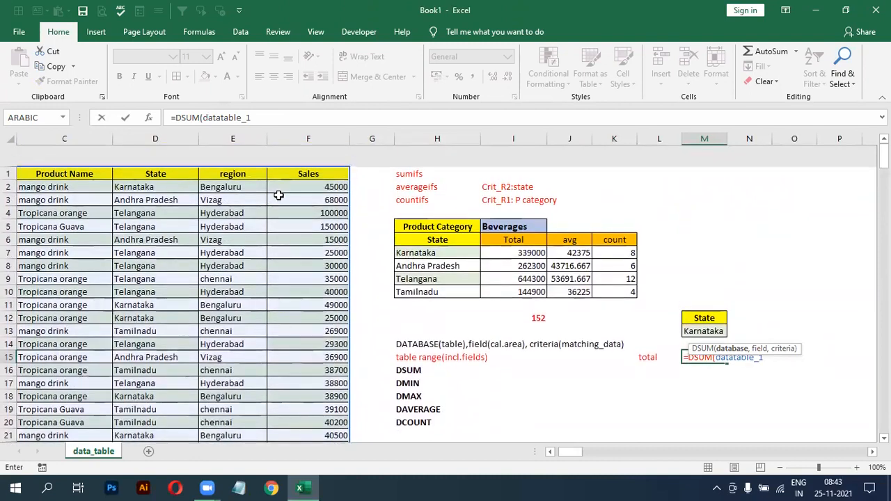
scroll(278, 195, "down", 2)
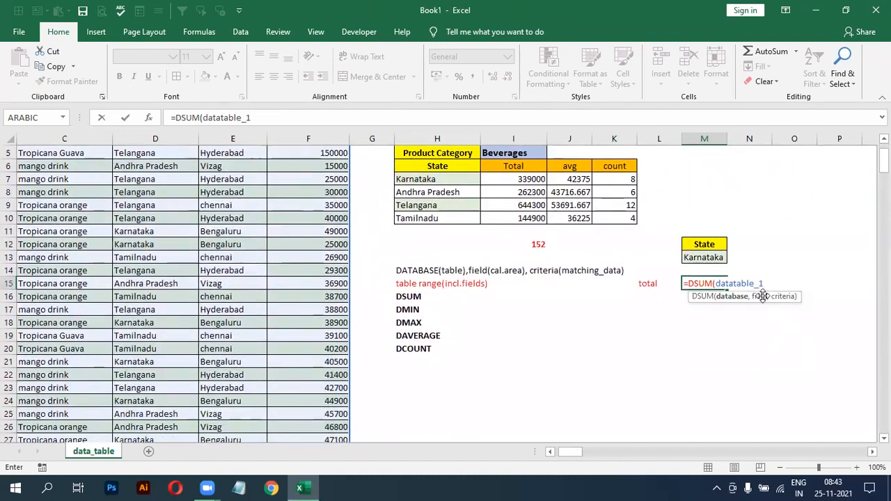
type(",")
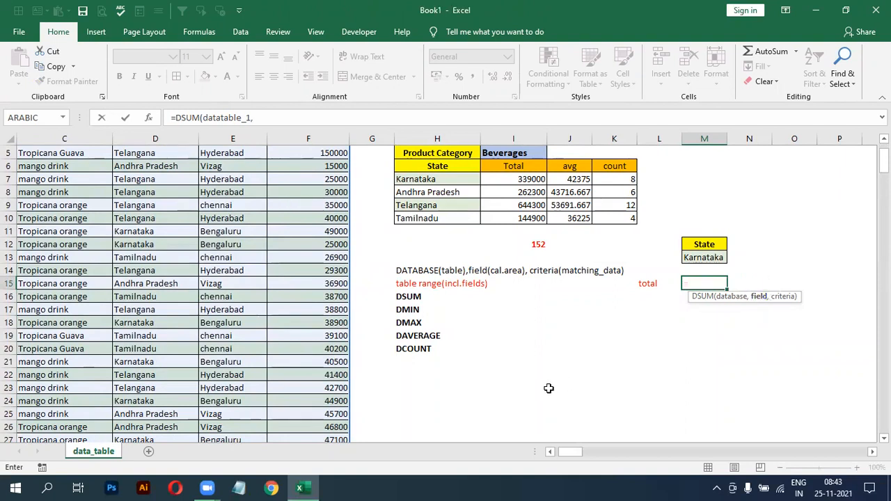
Try the Sales header as the absolute reference $F$1 for the DSUM field argument
scroll(551, 388, "up", 2)
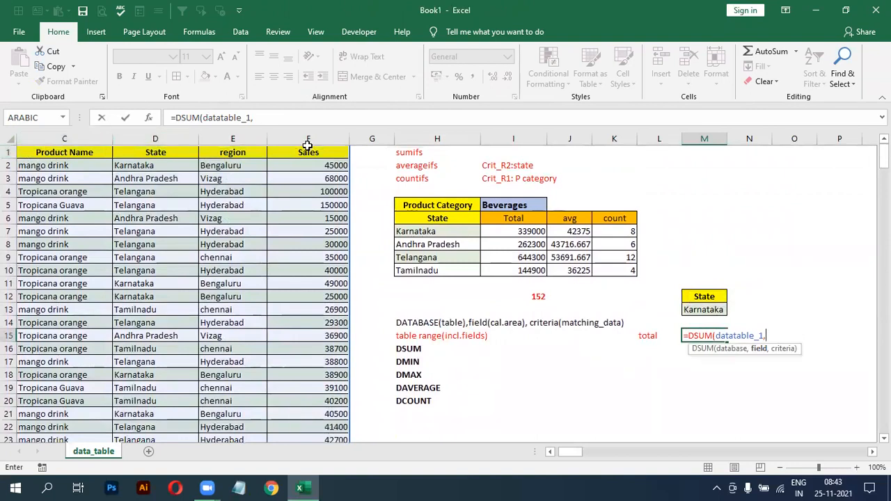
type("6")
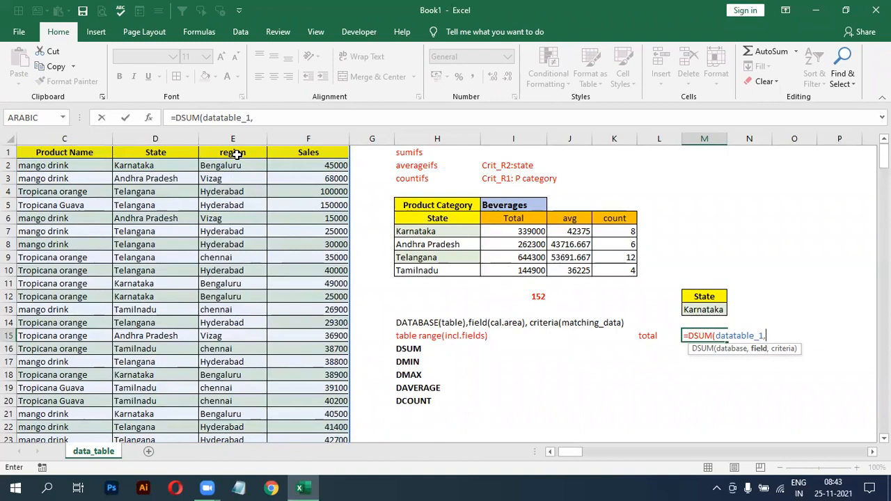
left_click(288, 158)
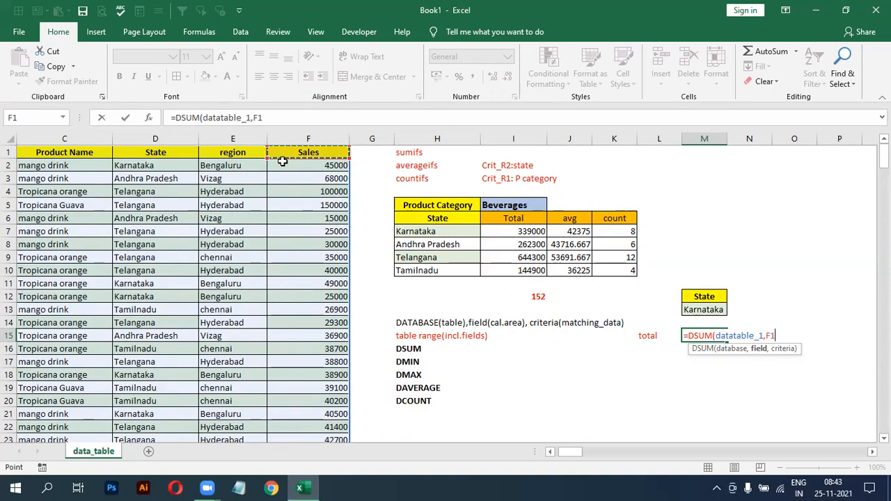
key("F4")
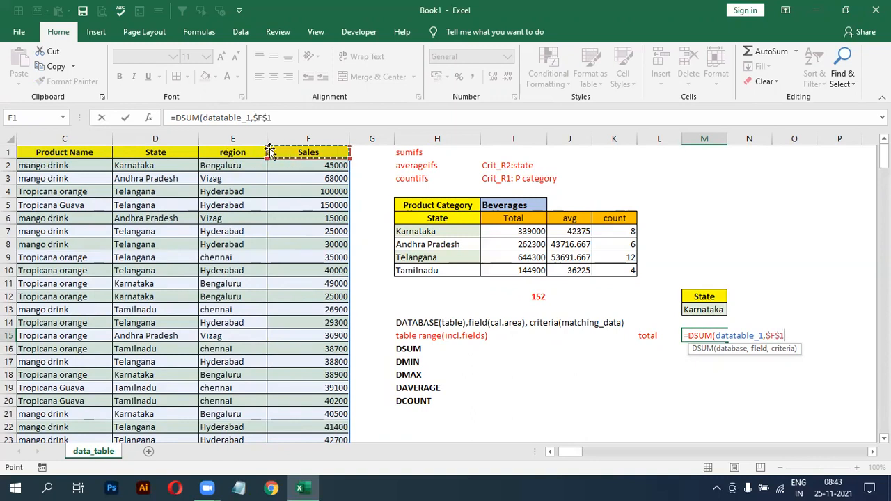
key("BackSpace")
key("BackSpace")
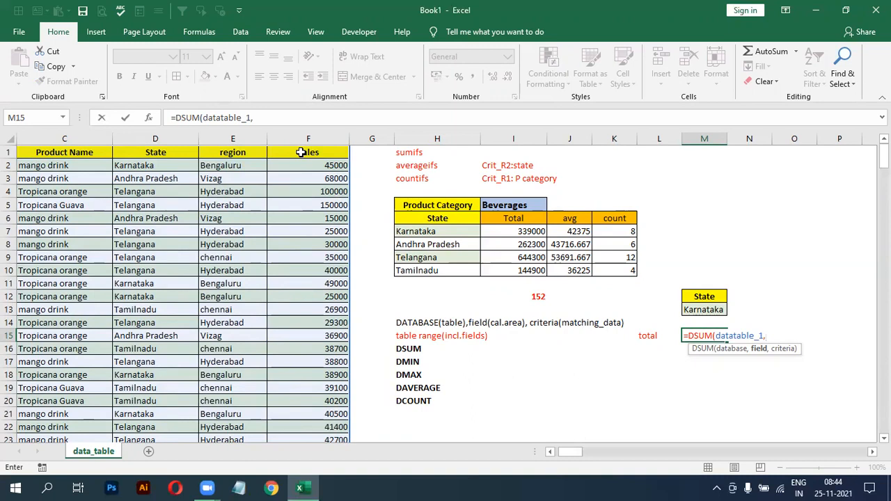
left_click(301, 153)
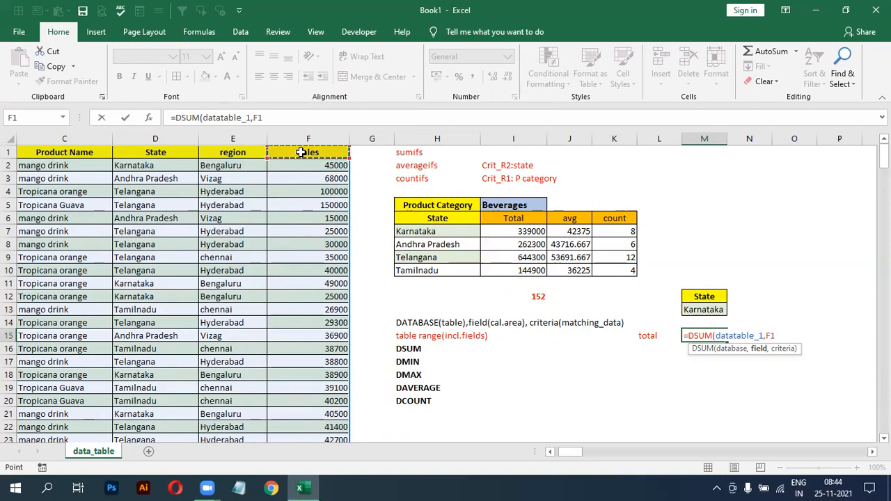
key("F4")
Complete the formula in M15 as =DSUM(datatable_1,6,$M$12:$M$13), using the State criteria cells
key("BackSpace")
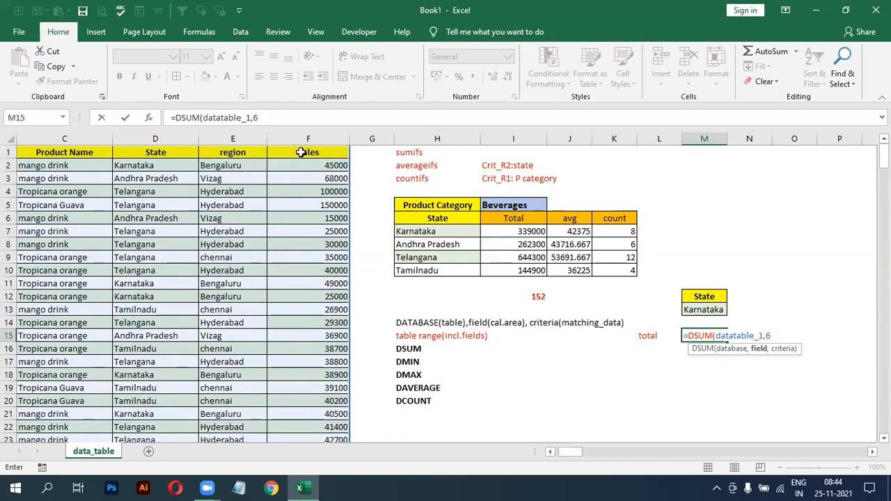
type(",")
left_click(700, 294)
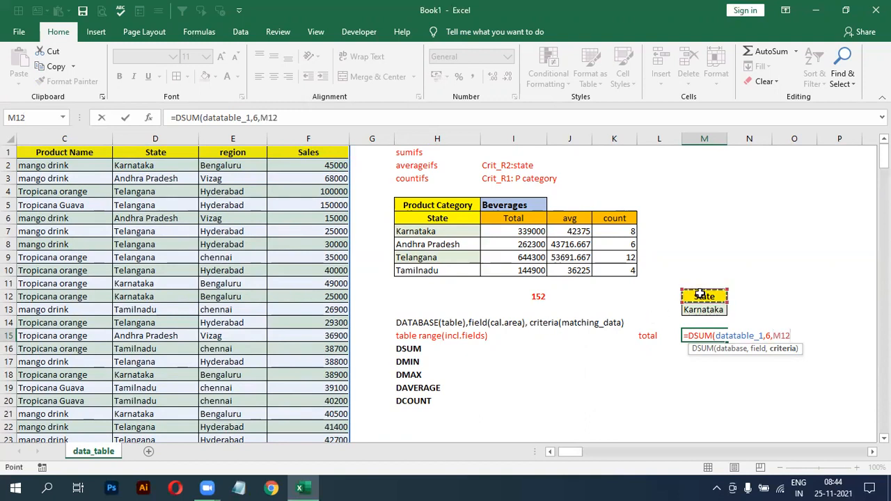
left_click_drag(700, 293, 700, 307)
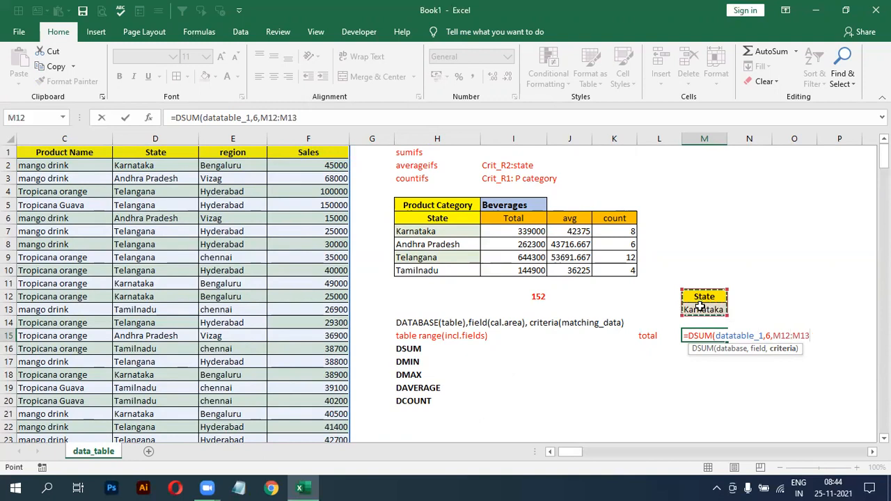
key("F4")
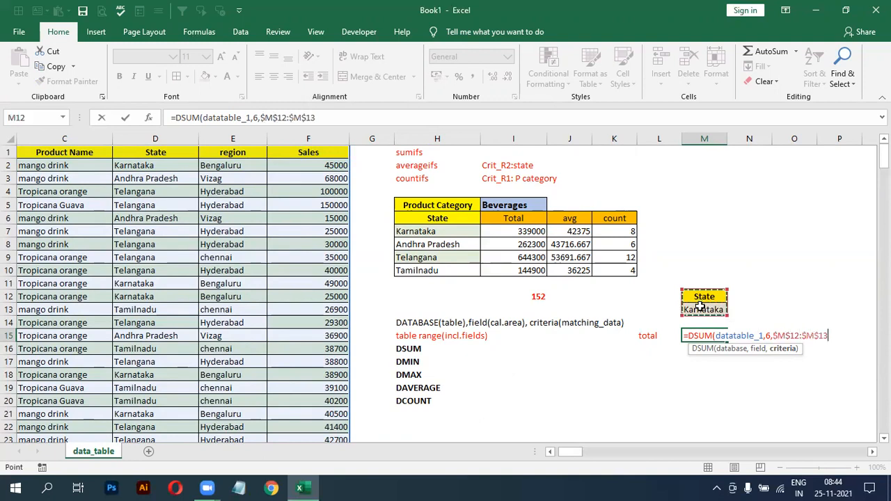
type(")")
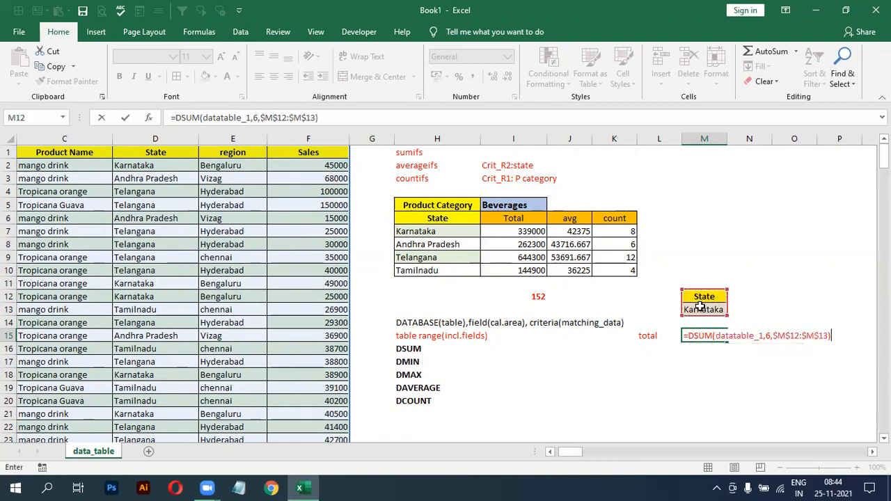
key("Return")
Set the font color of L15:M20 to black and apply all borders to the range
left_click(712, 336)
left_click_drag(655, 336, 725, 405)
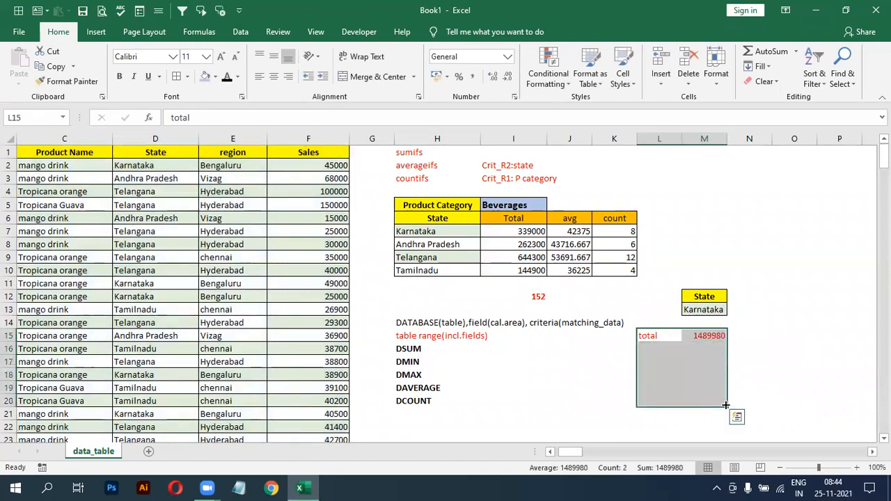
left_click(227, 78)
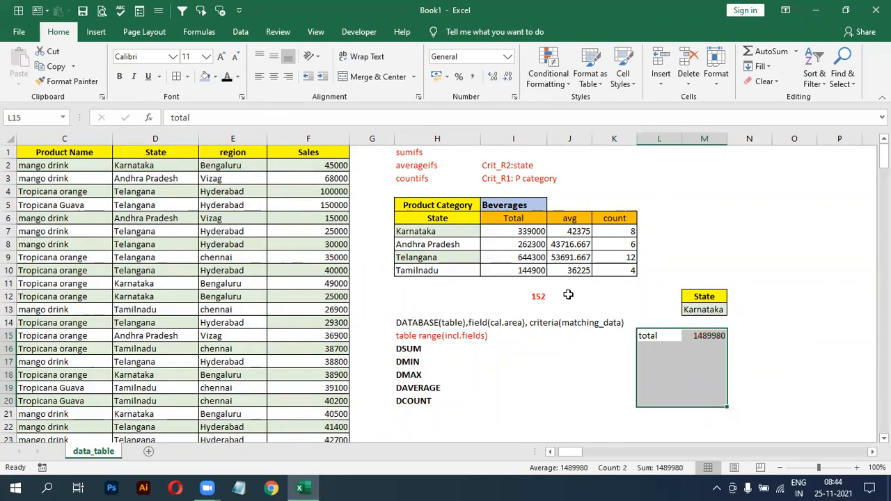
key("alt+h")
key("b")
key("a")
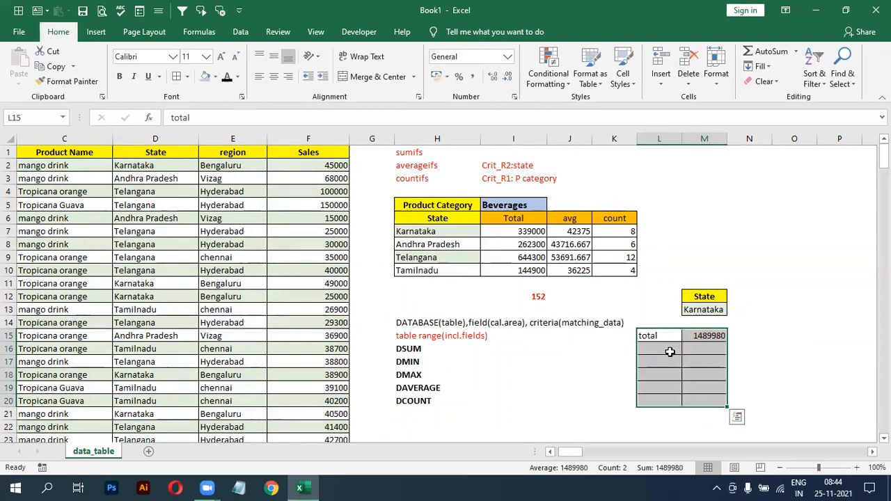
left_click(698, 339)
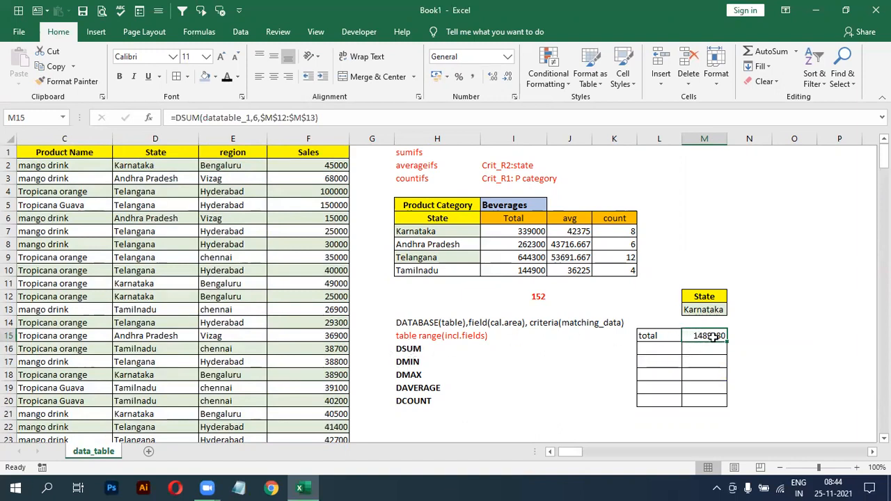
Enter the labels average, min, max and count in L16:L19 below total
left_click(660, 348)
type("av")
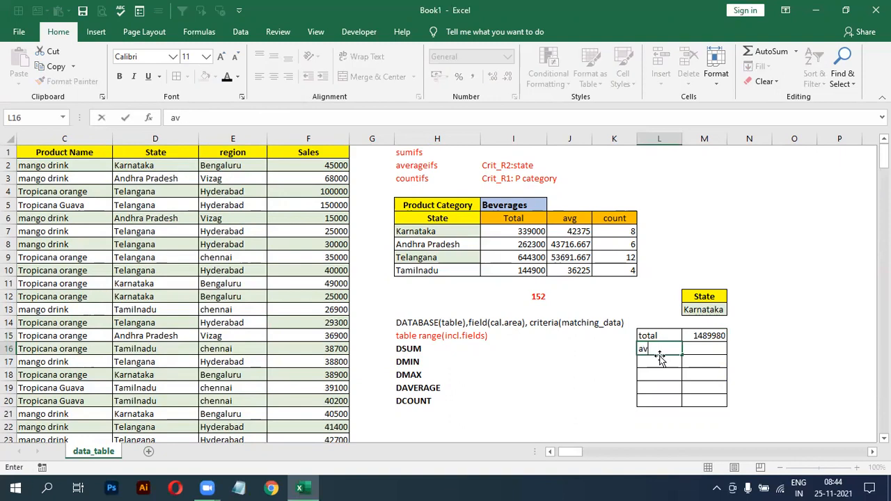
type("eerage")
key("Return")
type("min")
key("Return")
type("max")
key("Return")
type("count")
Fill the DSUM formula from M15 down to M19, and change the function in M16 to DAVERAGE
left_click(721, 336)
left_click_drag(724, 338, 719, 395)
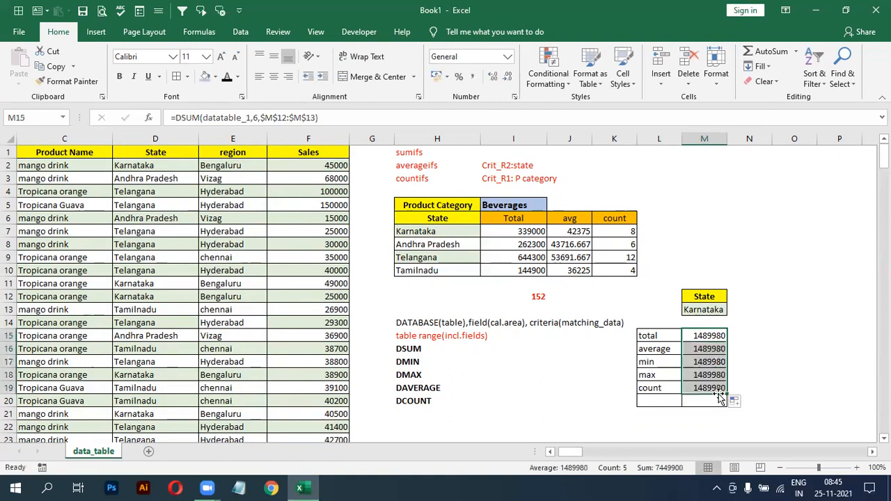
left_click(701, 348)
double_click(703, 349)
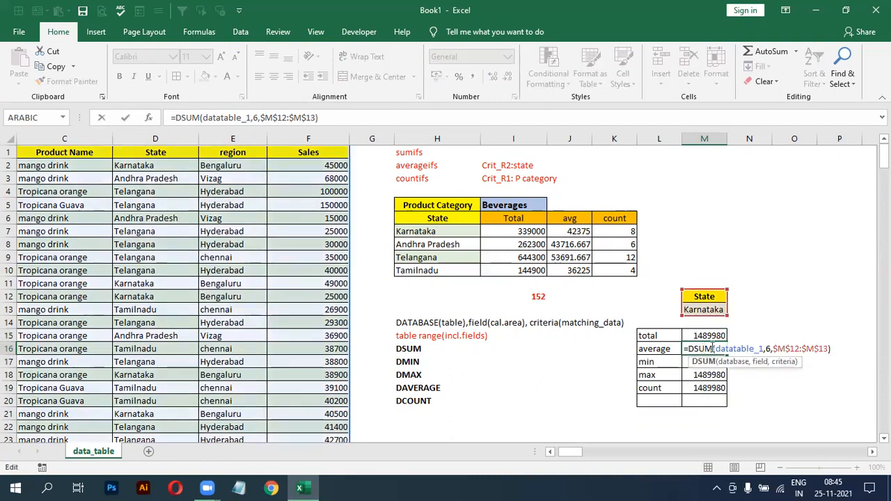
key("BackSpace")
key("BackSpace")
key("BackSpace")
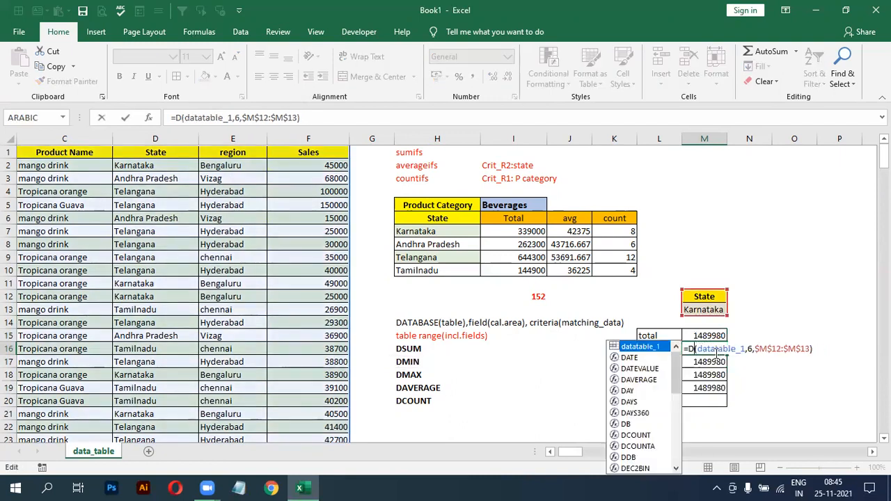
type("average")
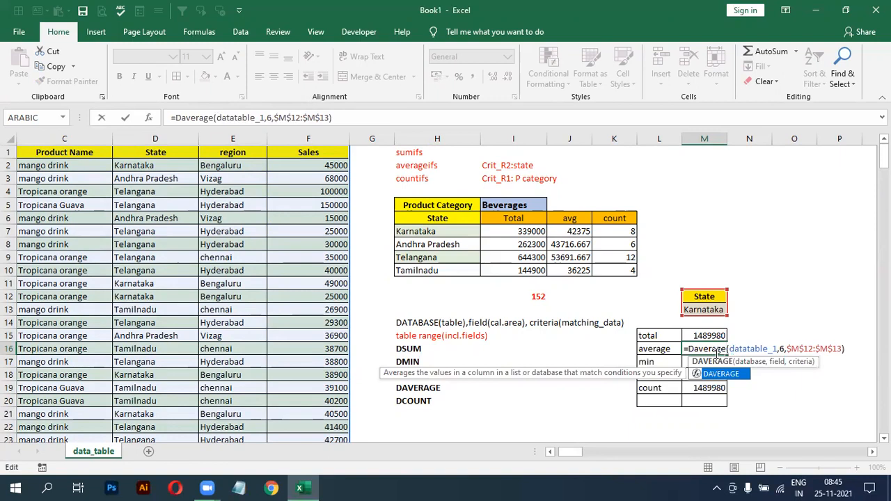
key("Return")
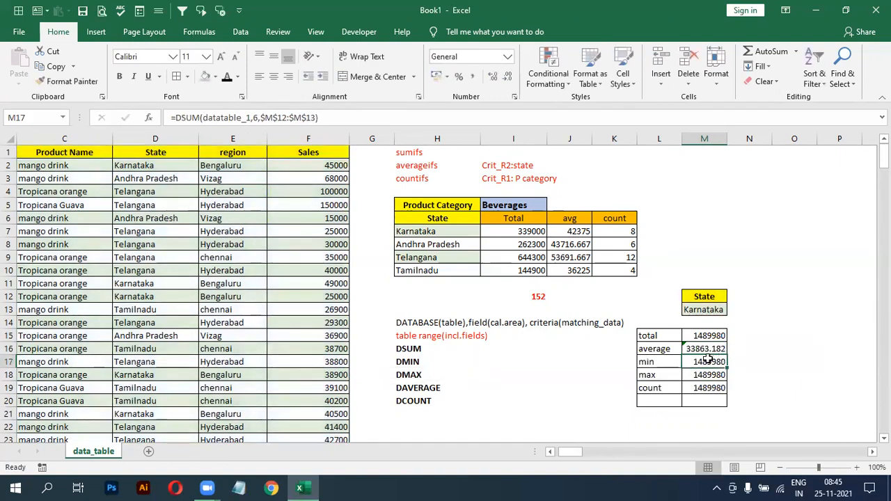
Change the function of the min formula in M17 to DMIN
double_click(709, 361)
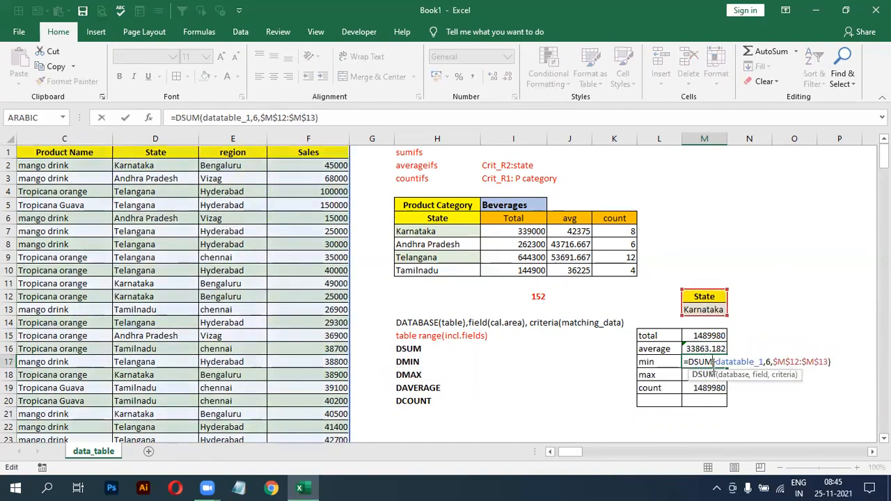
key("BackSpace")
key("BackSpace")
key("BackSpace")
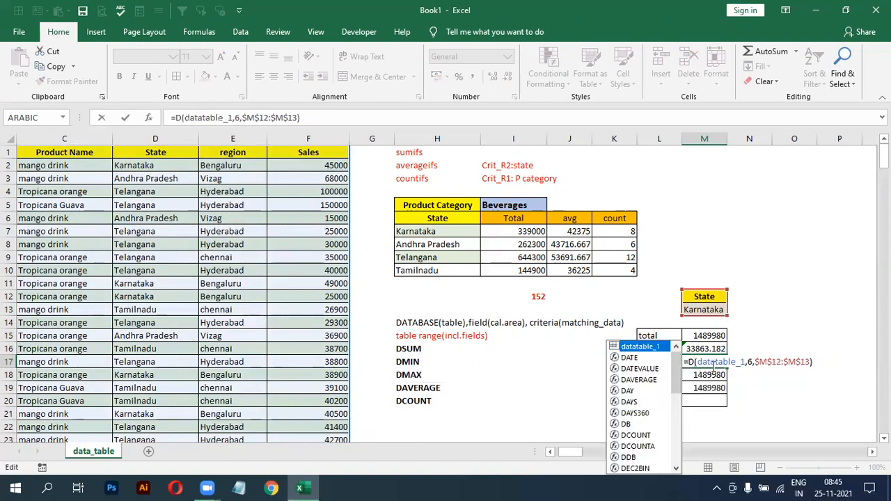
type("MIN")
key("Return")
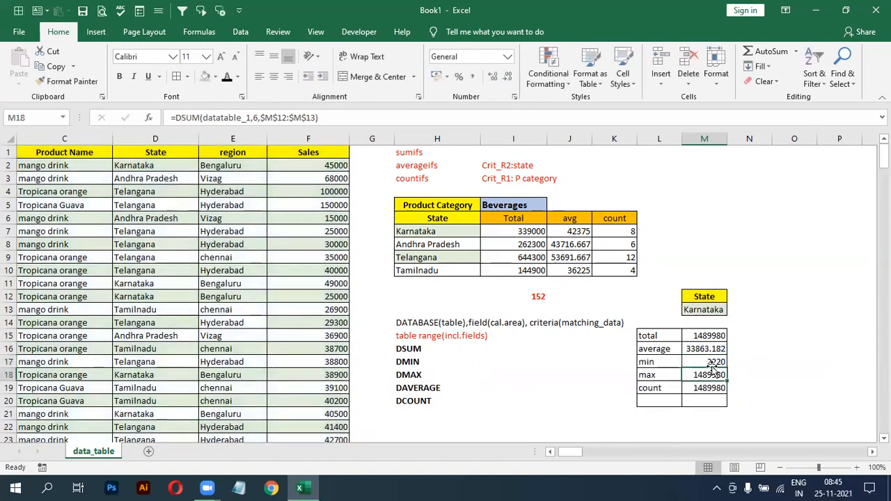
Change the function of the max formula in M18 to DMAX
double_click(711, 375)
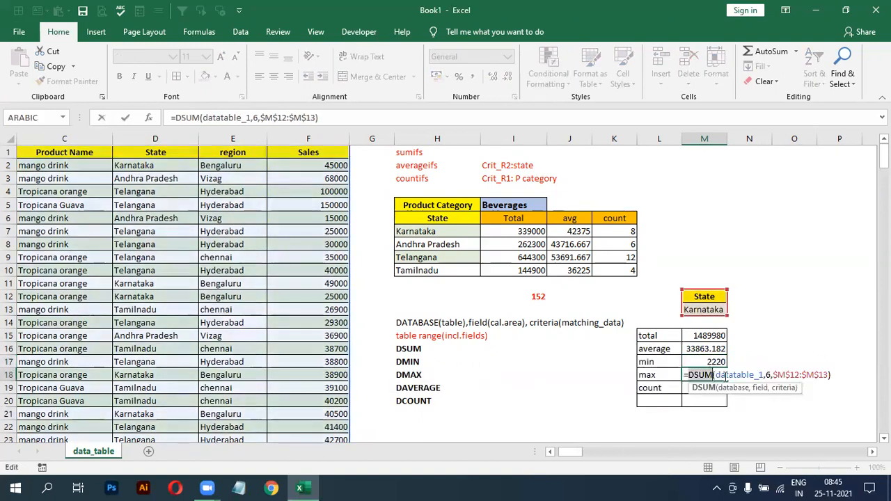
key("BackSpace")
key("BackSpace")
key("BackSpace")
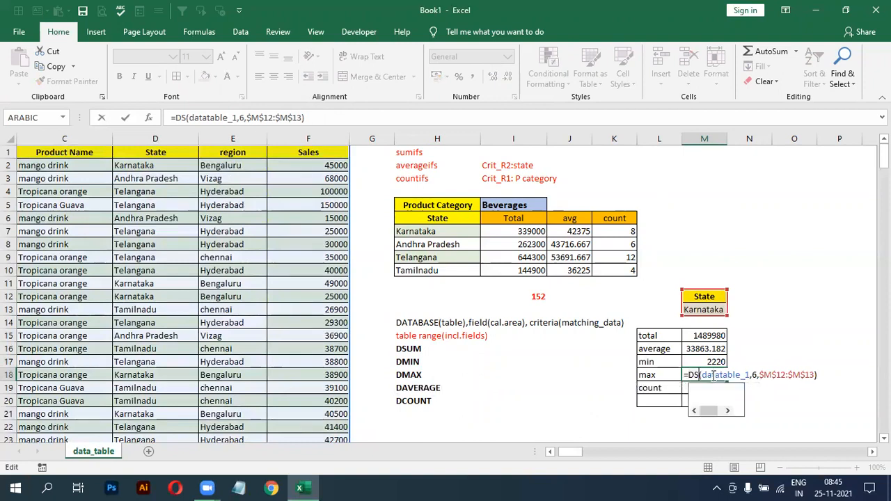
type("MAX")
key("Return")
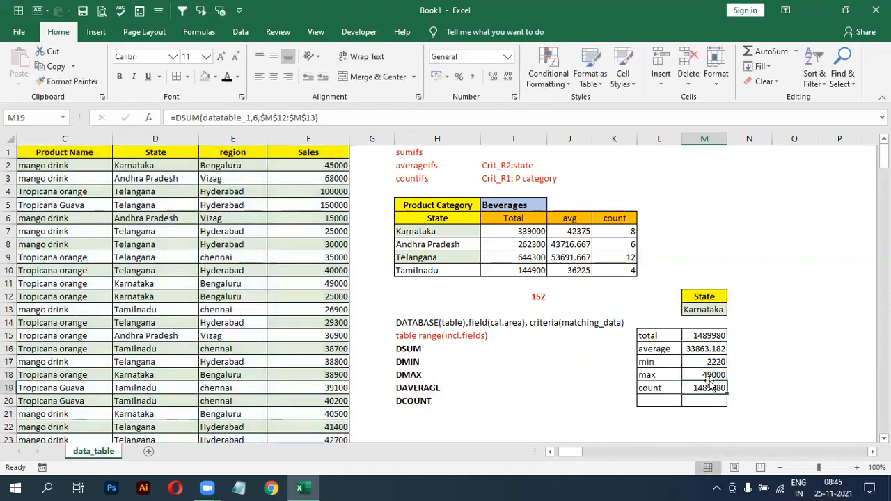
Change the function of the count formula in M19 to DCOUNT
left_click(707, 378)
left_click(707, 387)
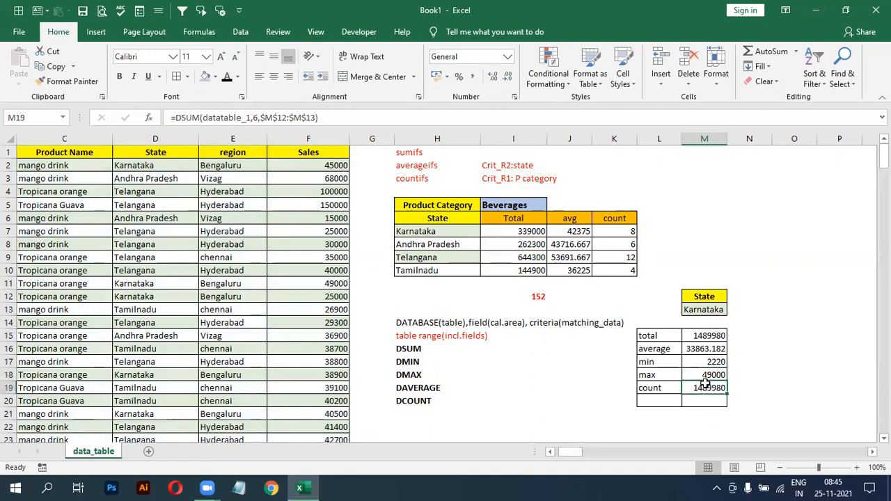
double_click(708, 390)
left_click(713, 391)
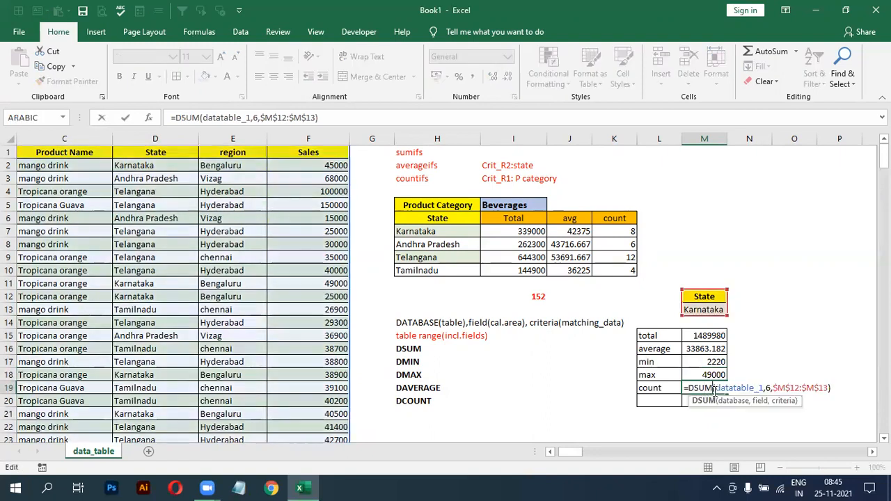
key("BackSpace")
key("BackSpace")
key("BackSpace")
type("count")
key("Return")
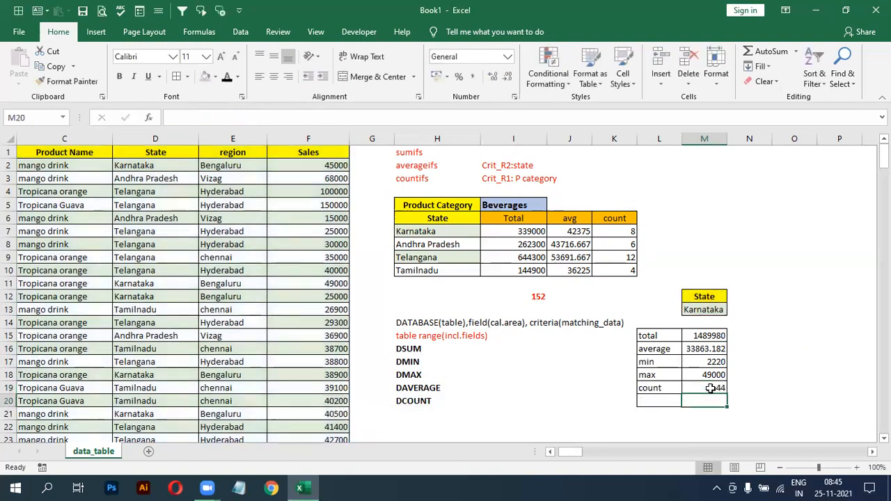
left_click(616, 374)
left_click_drag(702, 337, 706, 387)
left_click_drag(662, 336, 658, 388)
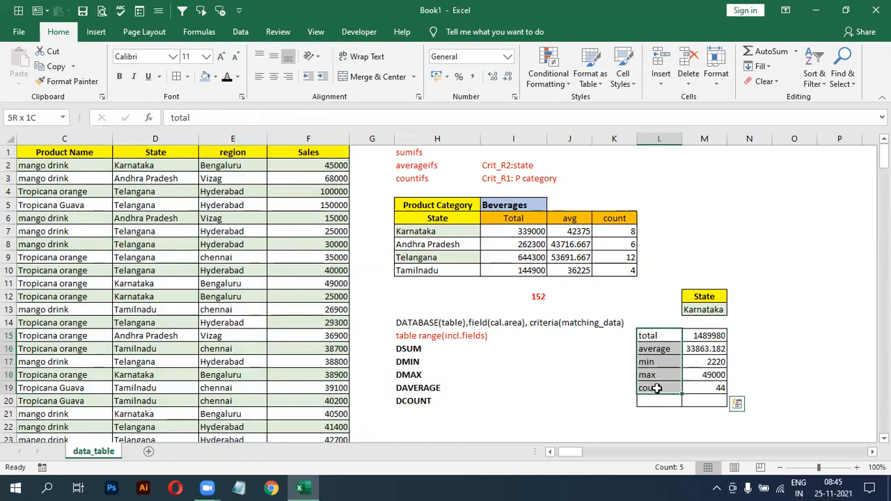
left_click(657, 388)
left_click(658, 335)
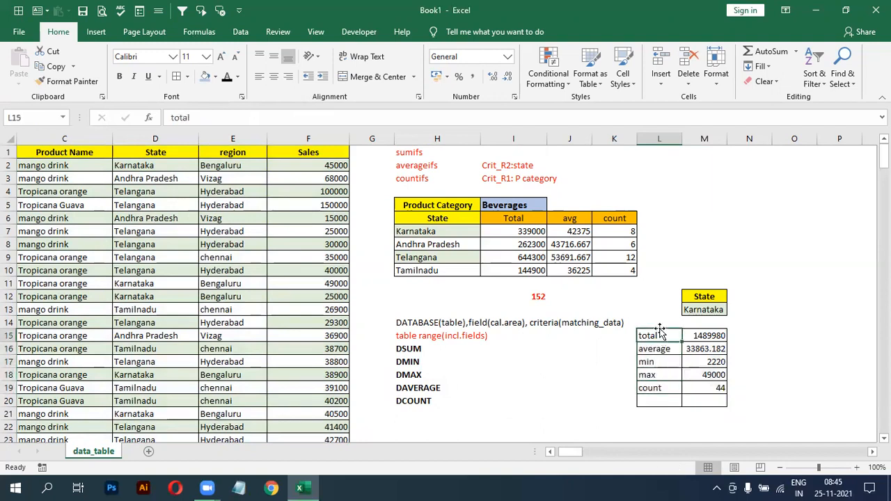
Replace the State criterion in M13 with telangana
left_click(712, 307)
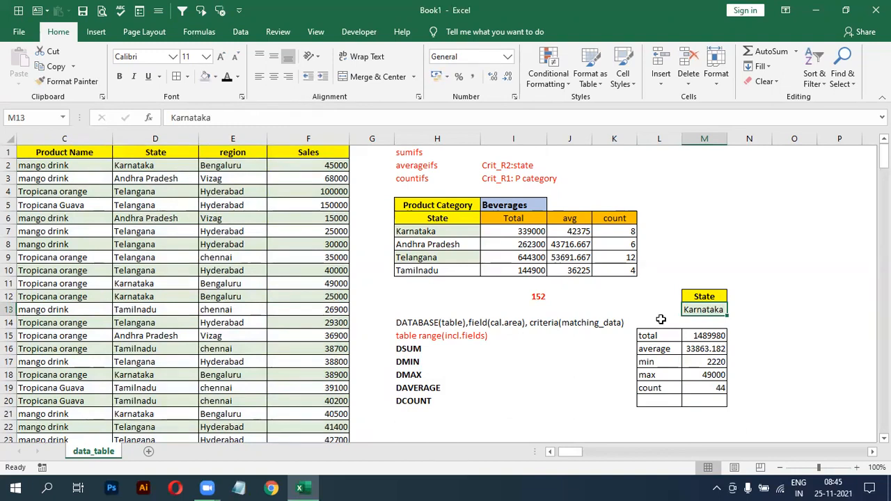
type("telangana")
key("Return")
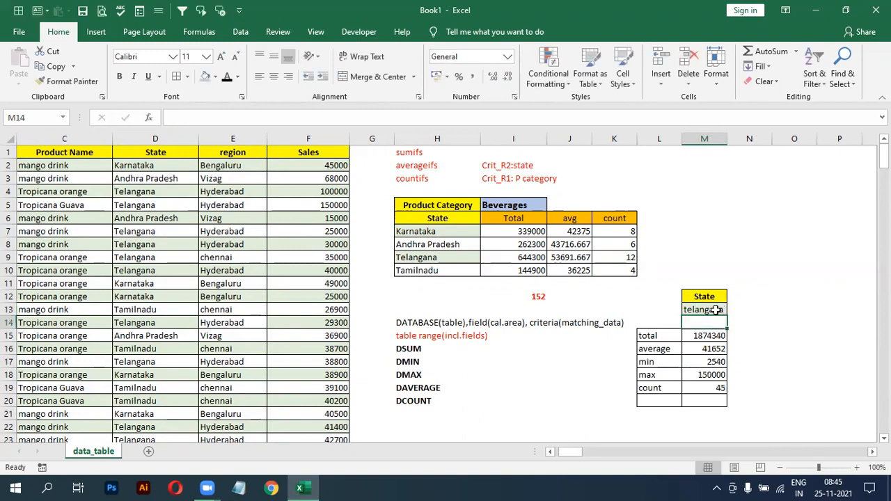
Enter chennai as the criterion value in M13 under the State header
left_click(715, 312)
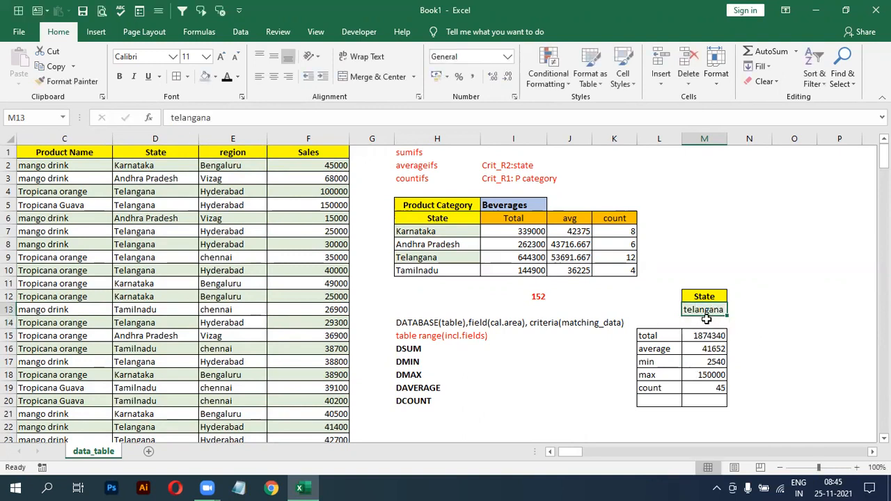
type("chenn")
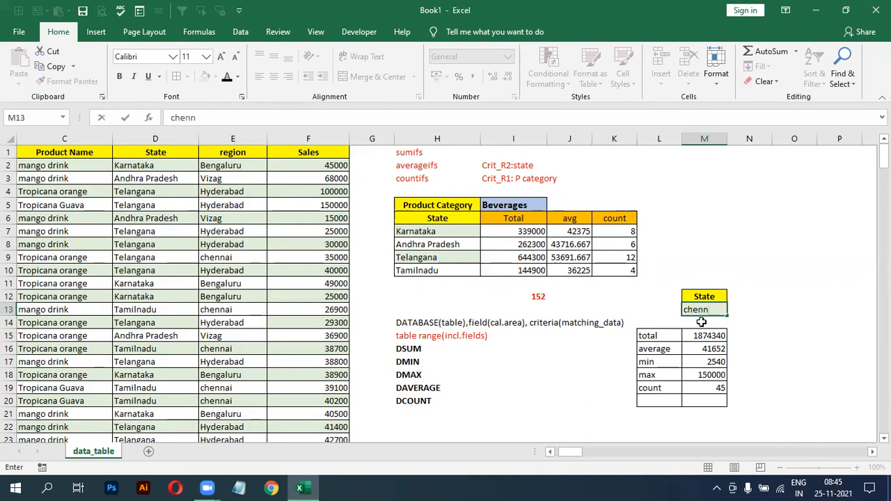
type("ai")
key("Return")
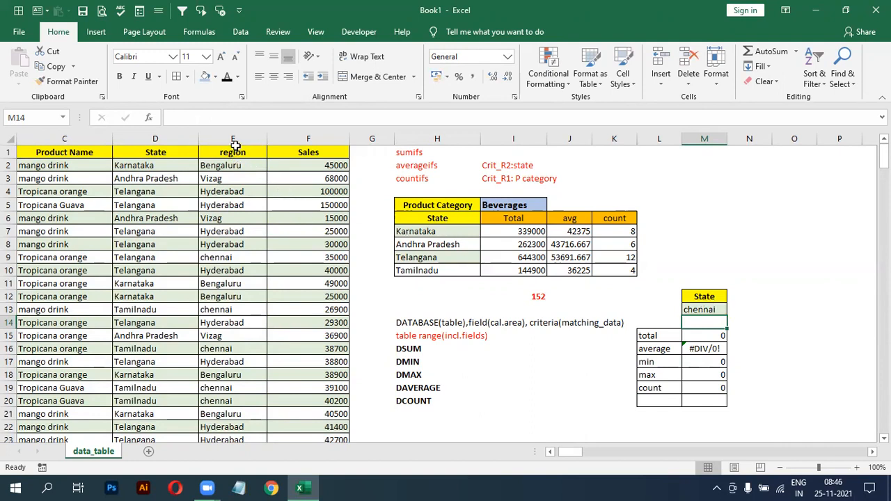
Copy the region header from E1 of the data table over the State criteria header in M12
left_click(706, 296)
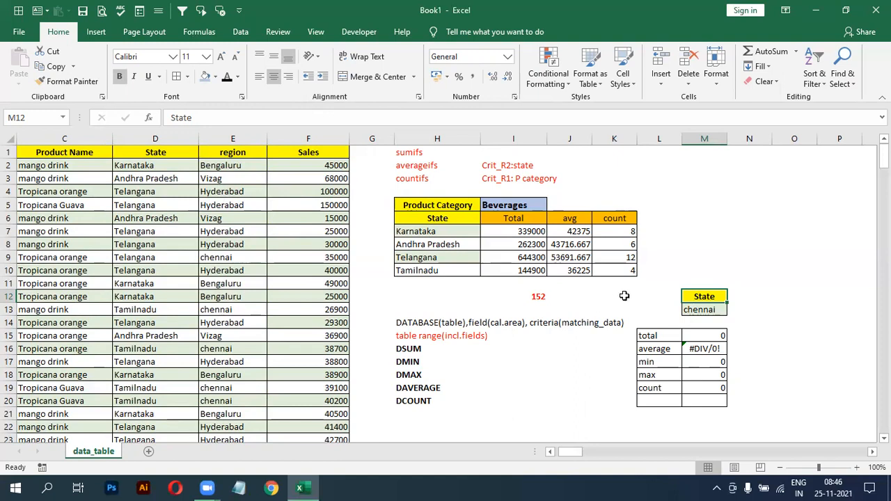
left_click(237, 151)
key("ctrl+c")
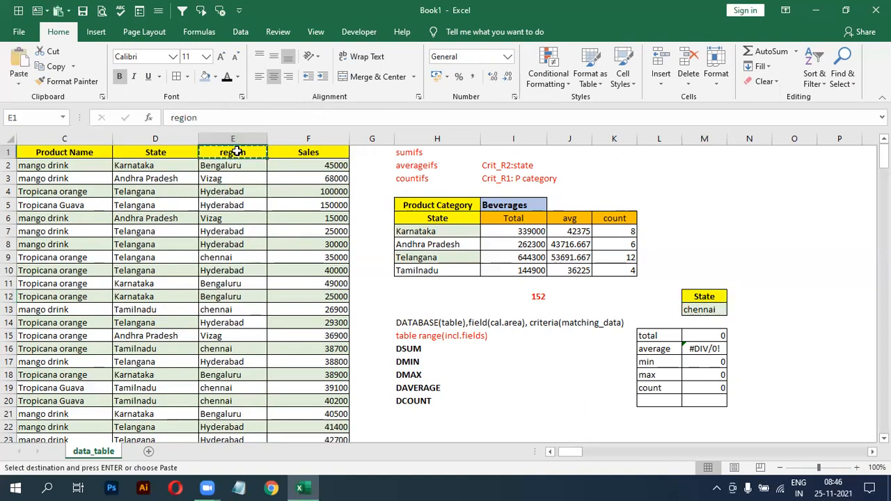
left_click(692, 295)
key("ctrl+v")
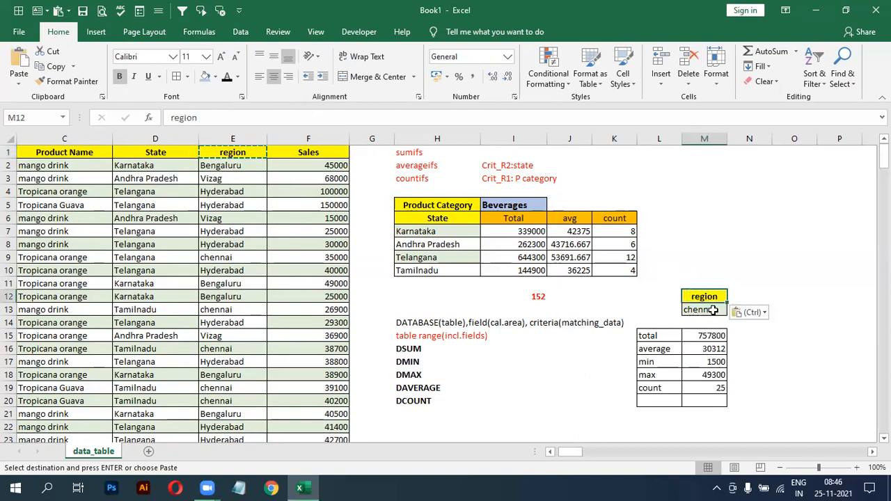
Enter tamilnadu as the criterion value in M13 under the region header
left_click(713, 311)
type("tamilnadu")
key("Return")
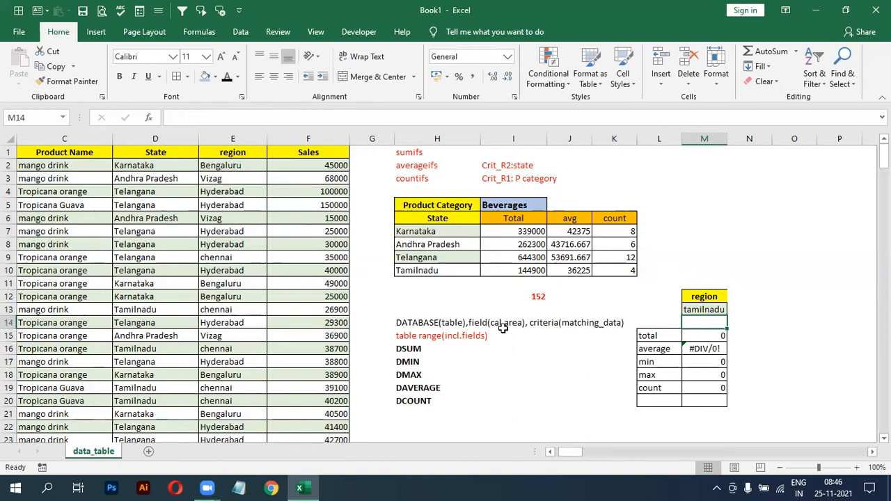
Widen column M slightly and apply all borders to the region header cell M12
left_click_drag(727, 137, 730, 137)
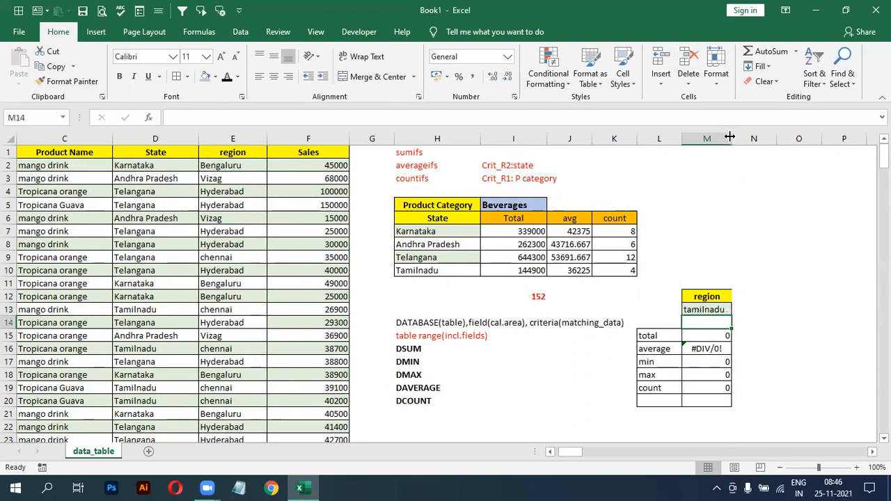
left_click(706, 296)
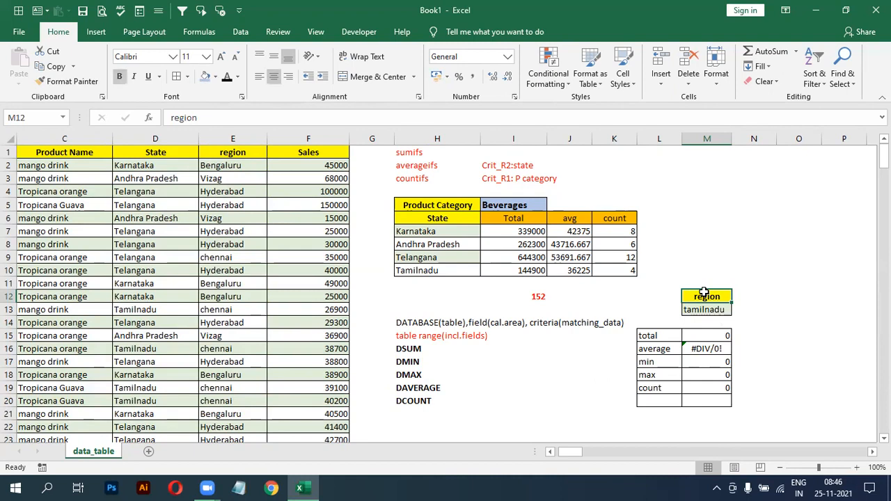
key("alt+h")
key("b")
key("a")
left_click(704, 308)
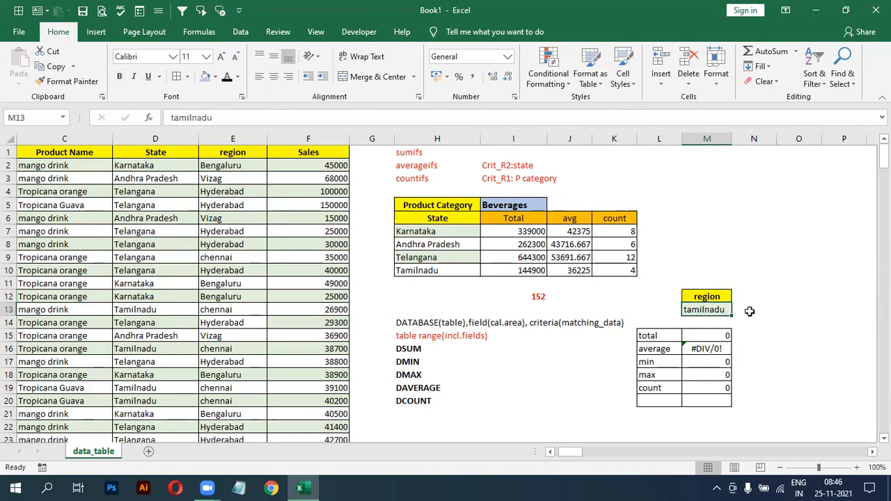
Try renaming the criteria header in M12 to regions
left_click(752, 311)
left_click(702, 299)
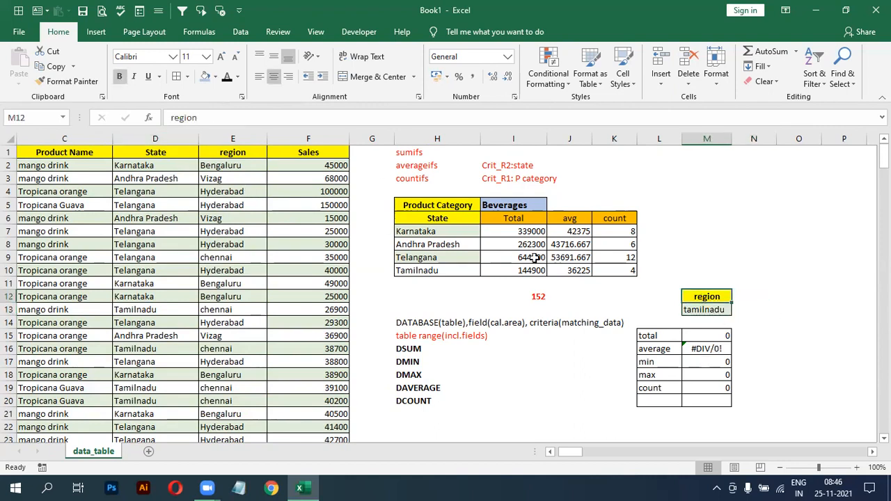
double_click(722, 297)
type("s")
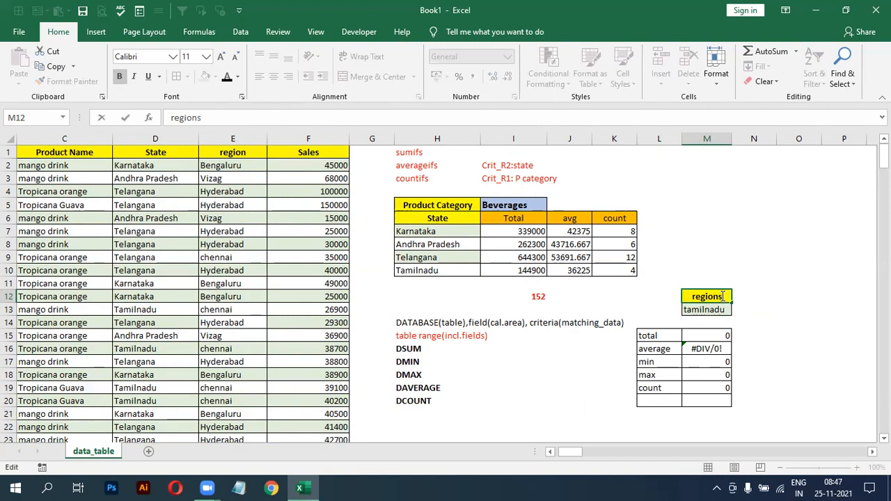
key("Return")
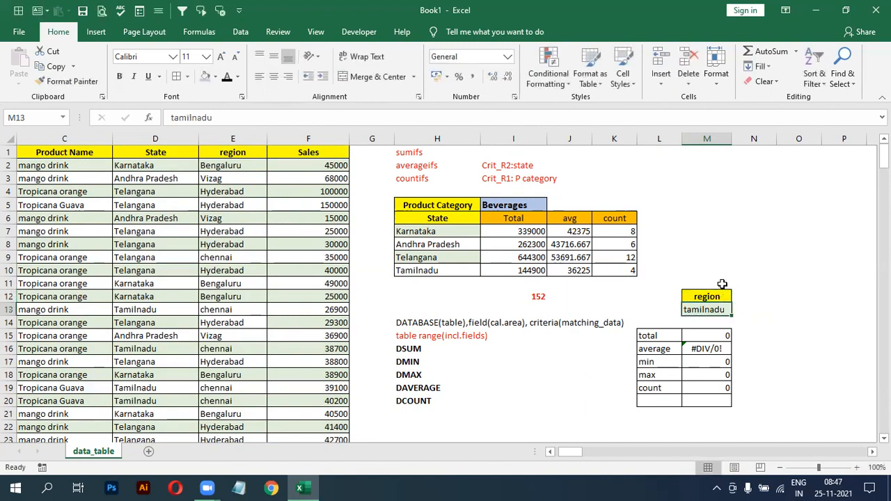
Set the region criterion in M13 to hyderabad
type("hyderaba")
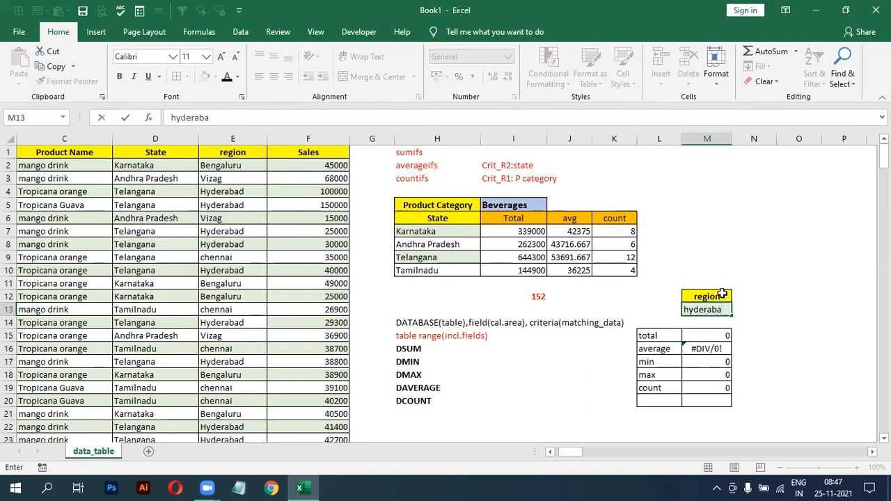
type("d")
key("Return")
Change the criteria header in M12 to regions so it differs from the table's field name
double_click(722, 294)
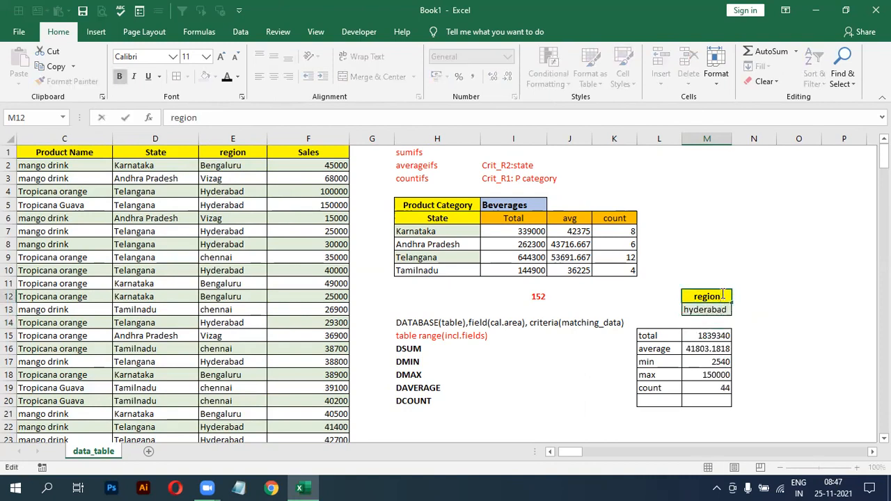
type("s")
key("Return")
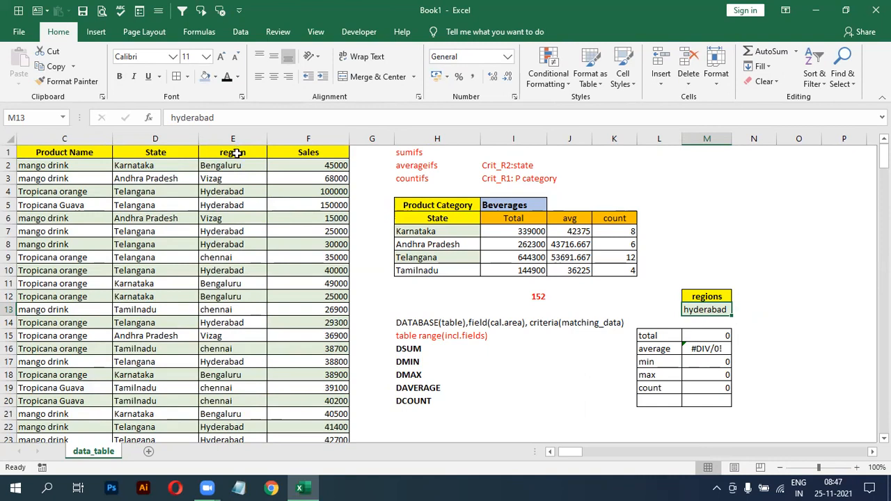
Correct the criteria header in M12 back to region to match the table's field name
left_click(723, 296)
double_click(723, 296)
key("BackSpace")
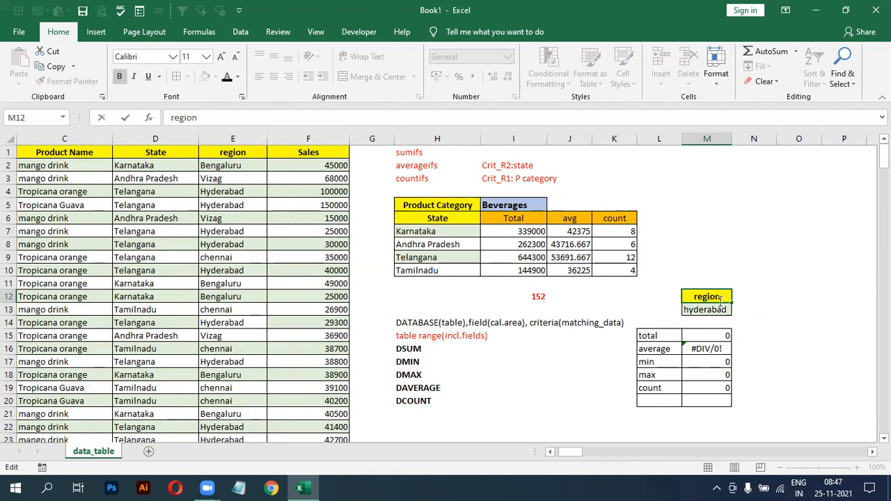
key("Return")
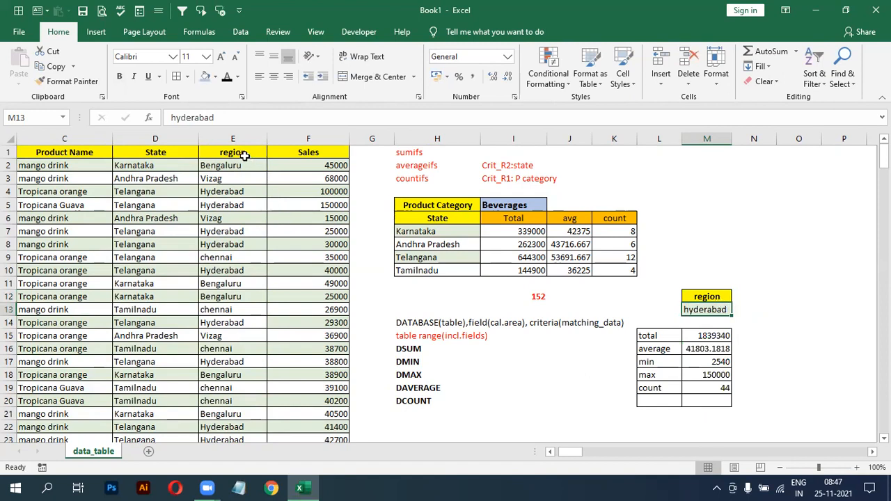
Widen column M a little more to give the criteria and results extra room
left_click(724, 296)
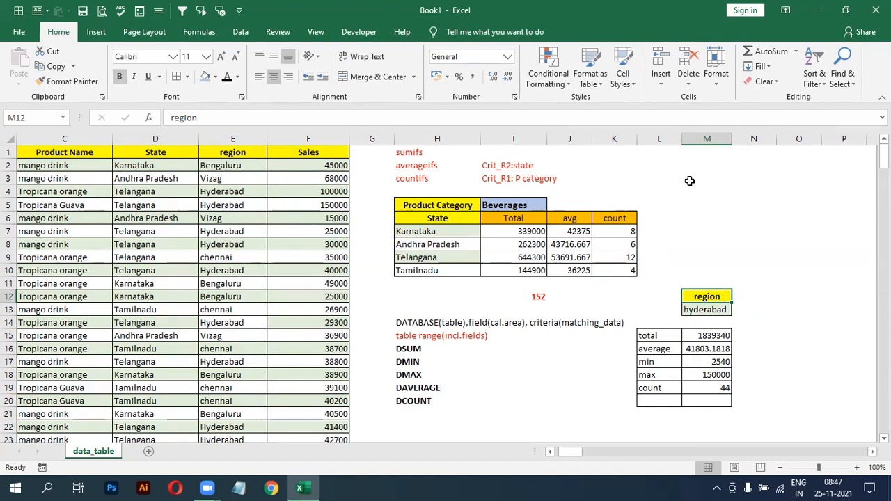
left_click_drag(732, 138, 737, 139)
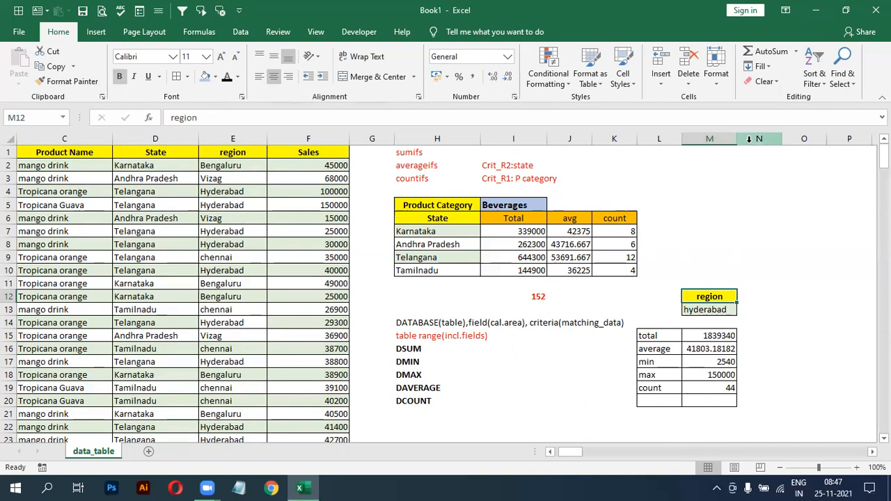
double_click(721, 296)
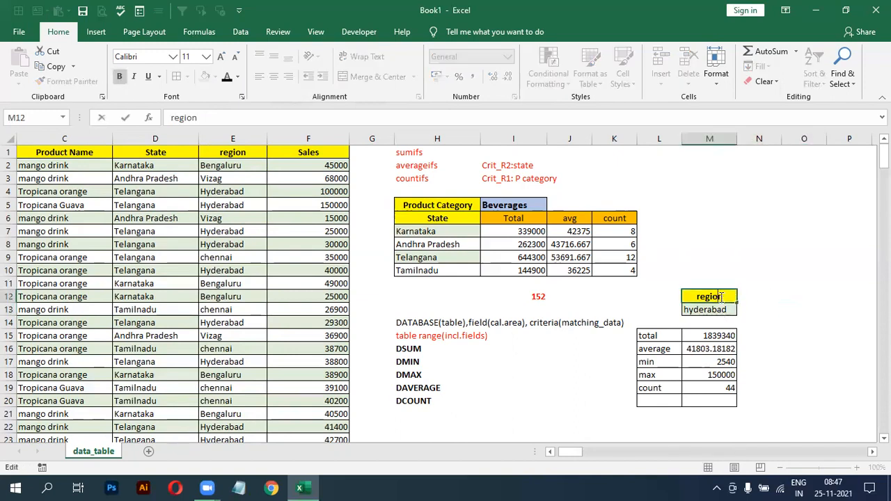
left_click(697, 317)
Add a list data validation to the criteria header M12 using the table headers =$A$1:$F$1 as the source
left_click(693, 298)
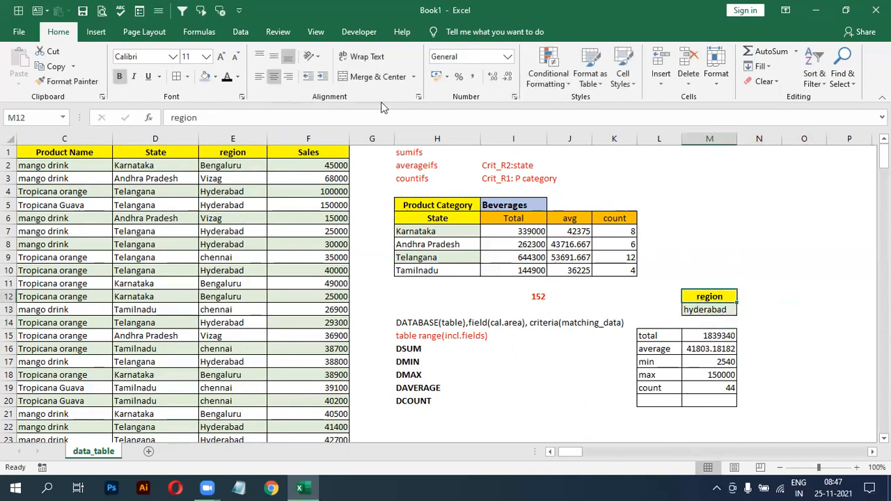
left_click(241, 31)
left_click(481, 81)
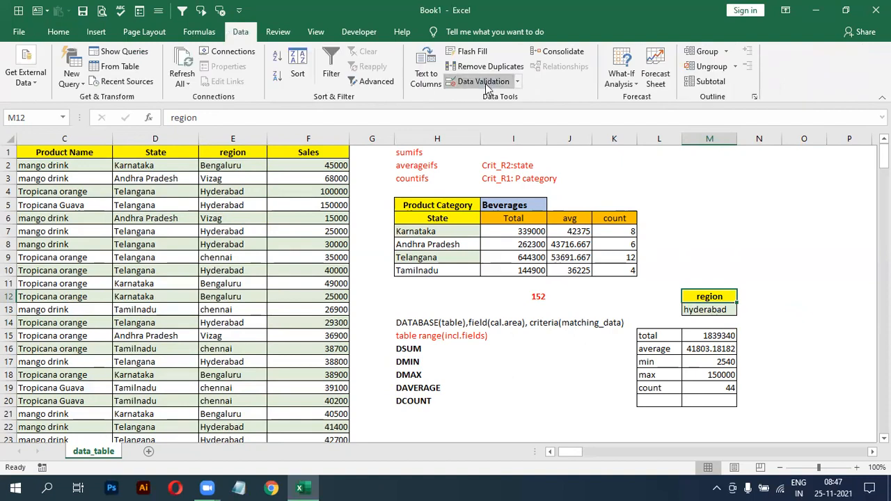
left_click(525, 188)
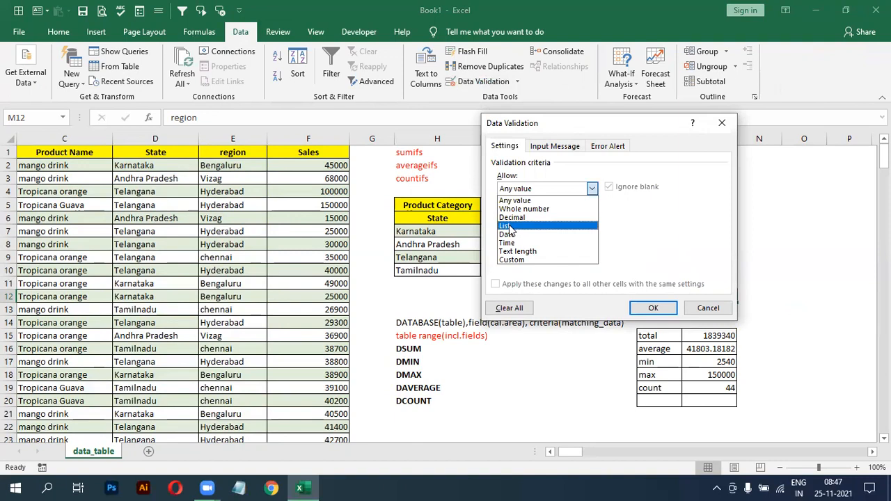
left_click(510, 227)
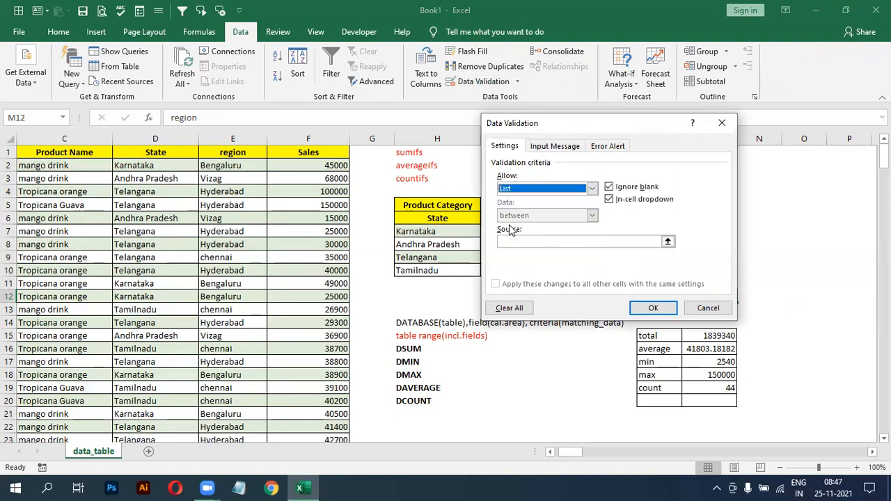
left_click(512, 240)
left_click_drag(310, 152, 10, 152)
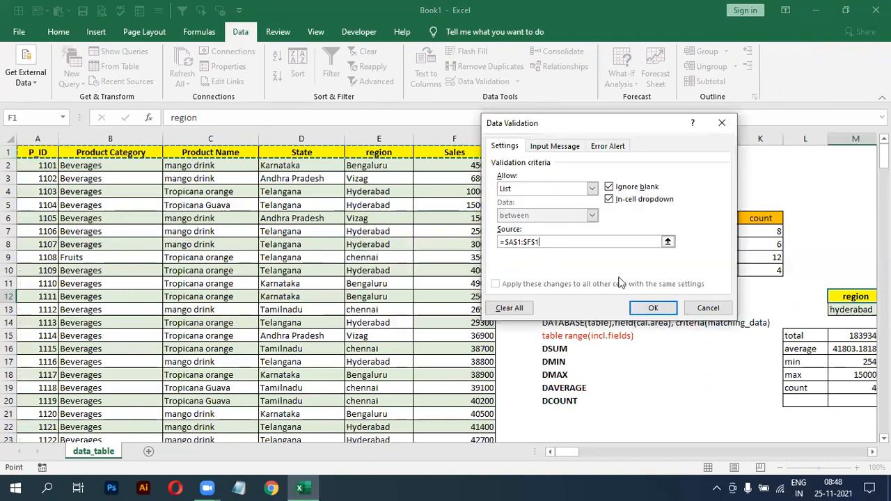
left_click(653, 307)
Widen column M further so longer field names fit in the criteria header
left_click(788, 302)
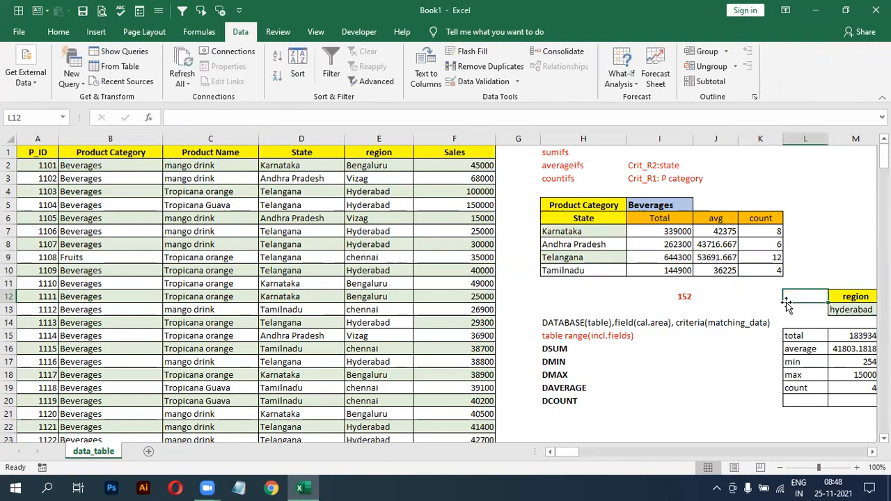
scroll(787, 307, "right", 2)
left_click(786, 306)
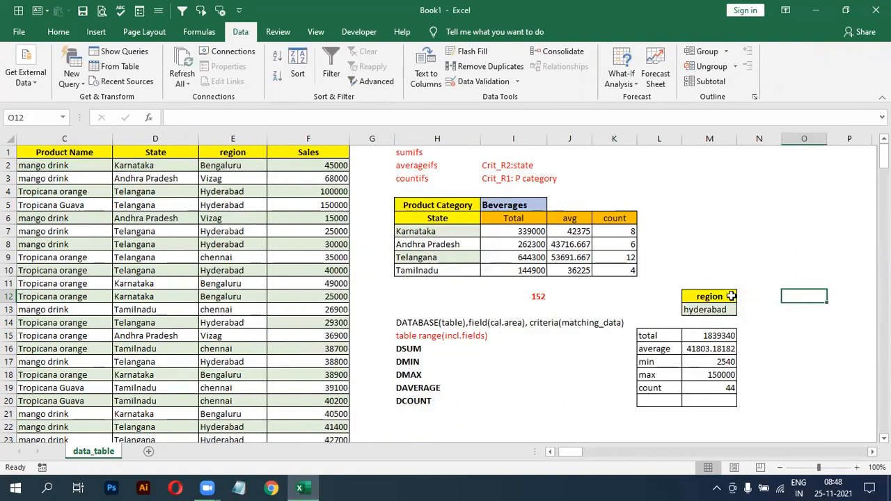
left_click_drag(737, 138, 754, 138)
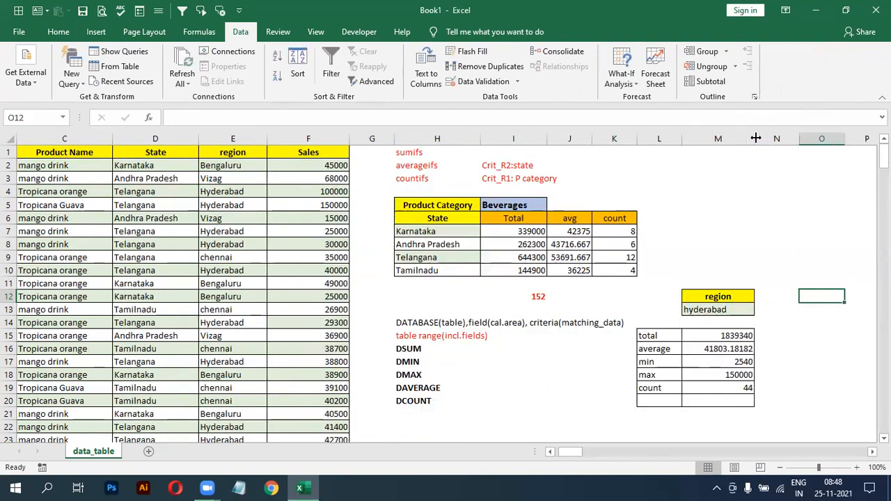
Choose Product Category from the validation list as the criteria header in M12
left_click(714, 296)
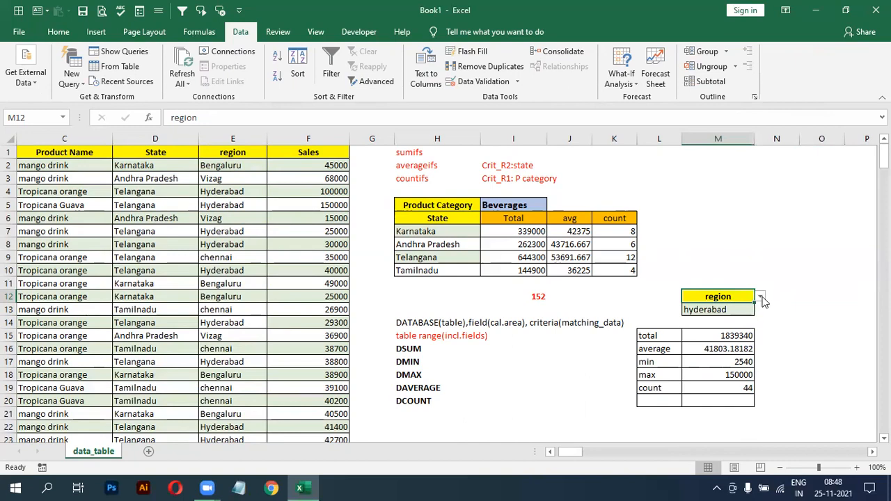
left_click(760, 297)
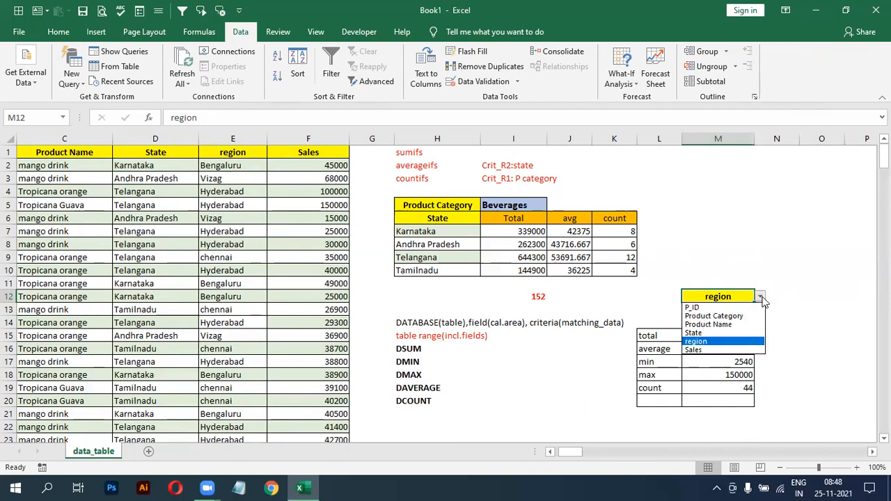
left_click(700, 316)
Copy Beverages from the Product Category column into the criterion cell M13
left_click(699, 313)
left_click_drag(210, 252, 8, 239)
left_click(60, 207)
key("ctrl+c")
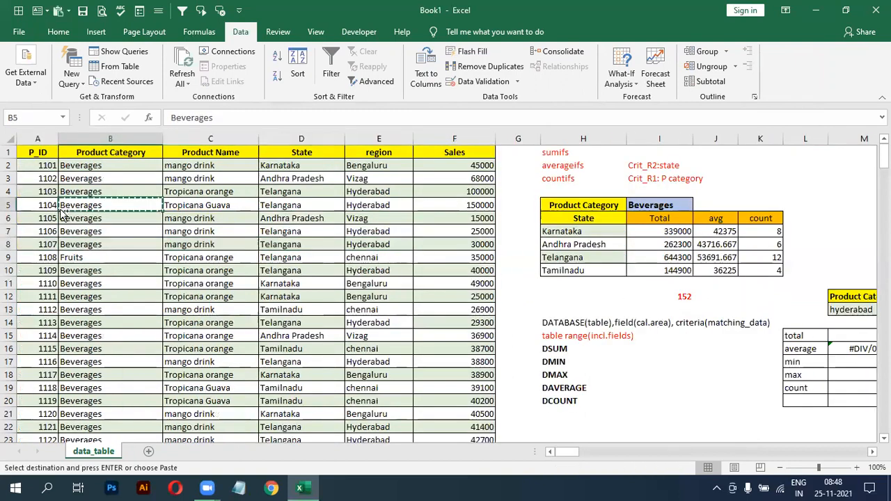
left_click(858, 314)
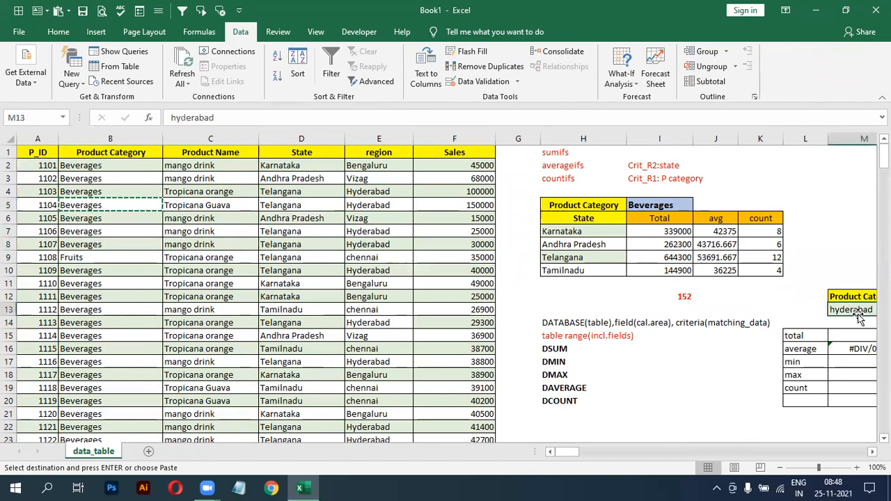
key("ctrl+v")
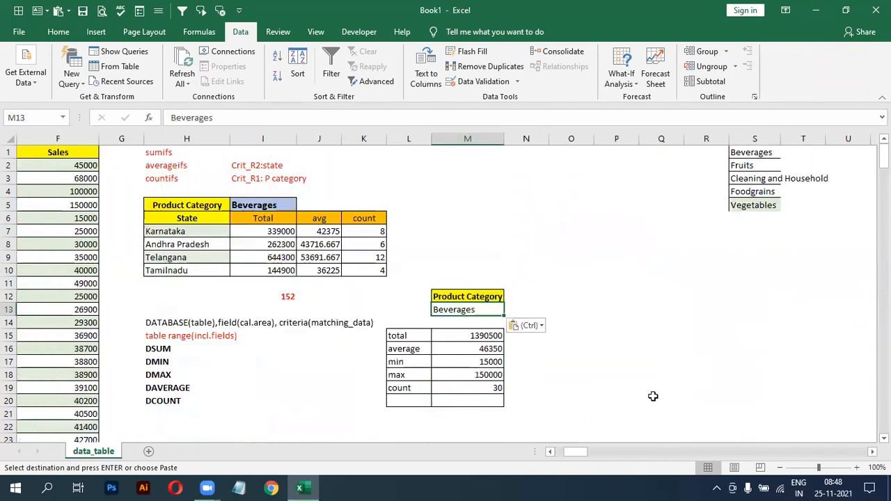
left_click(534, 347)
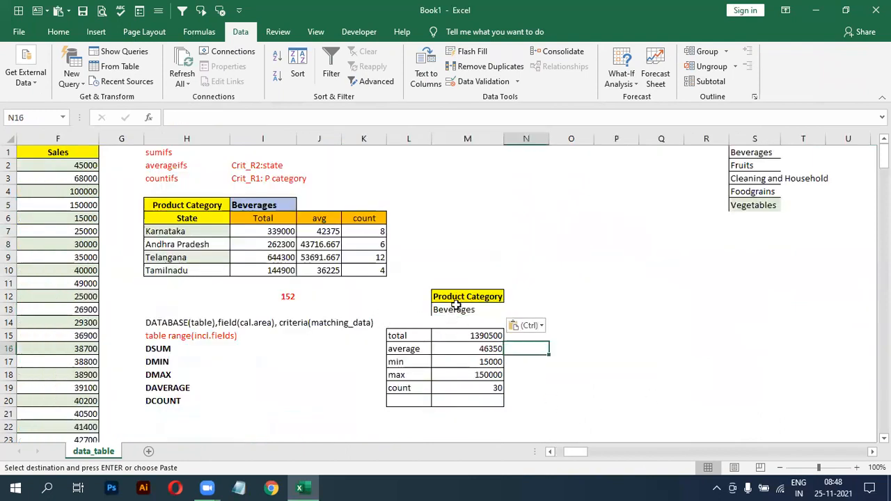
Apply all borders to the criterion cell M13
left_click(456, 306)
key("alt+h")
key("b")
key("a")
Select the table's data rows A2:F153 to examine the full extent of the records, and return to their start
left_click_drag(126, 236, 14, 284)
left_click(44, 168)
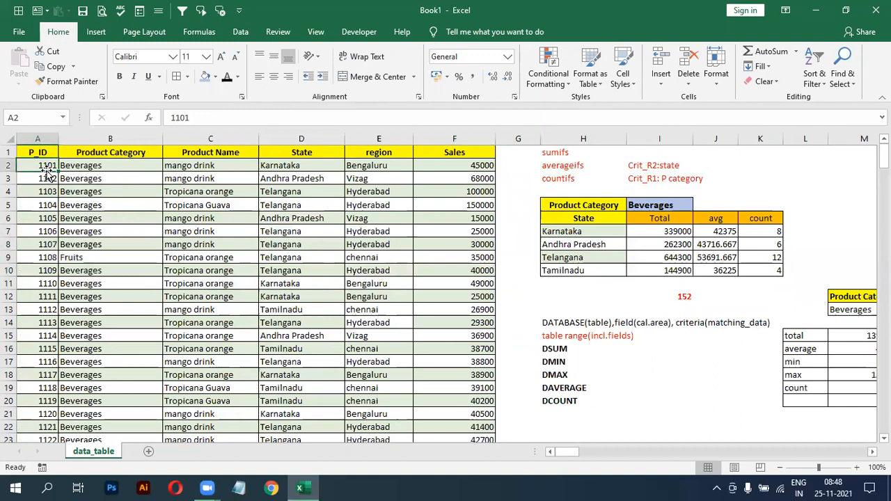
key("shift+Right")
key("shift+Right")
key("shift+Right")
key("shift+Right")
key("shift+Right")
key("ctrl+shift+Down")
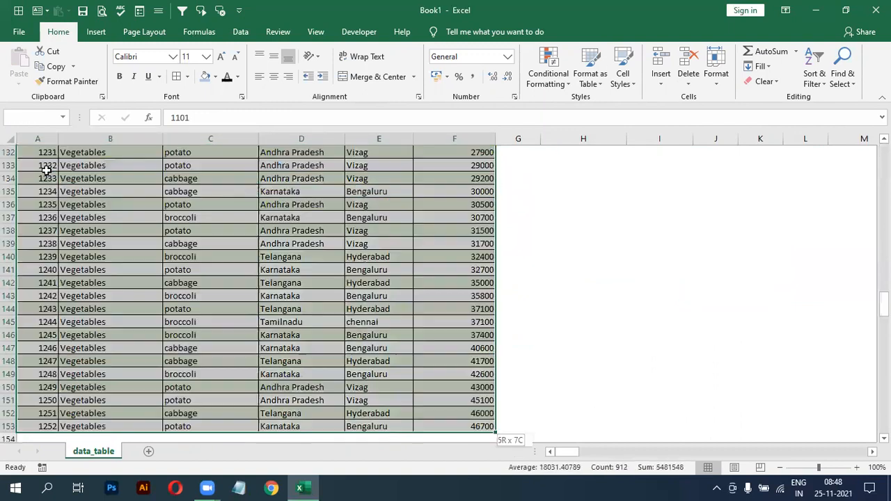
key("ctrl+BackSpace")
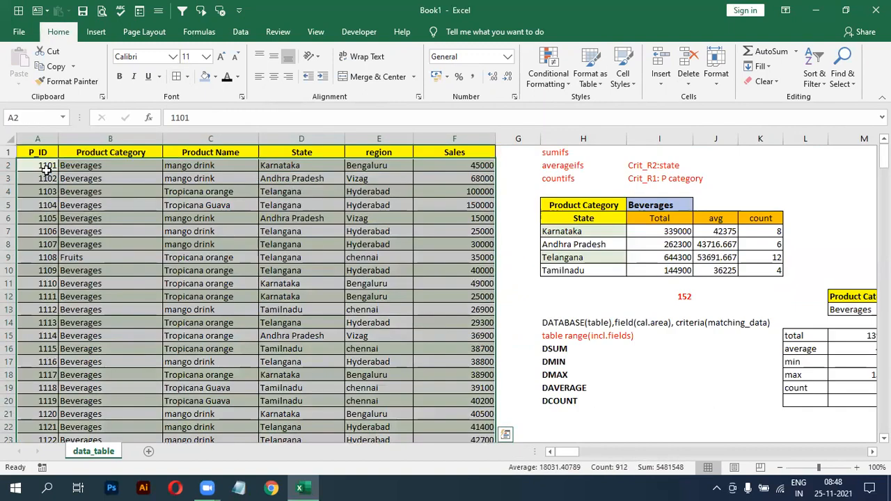
Switch the criteria header in M12 to P_ID from the validation list
left_click(836, 297)
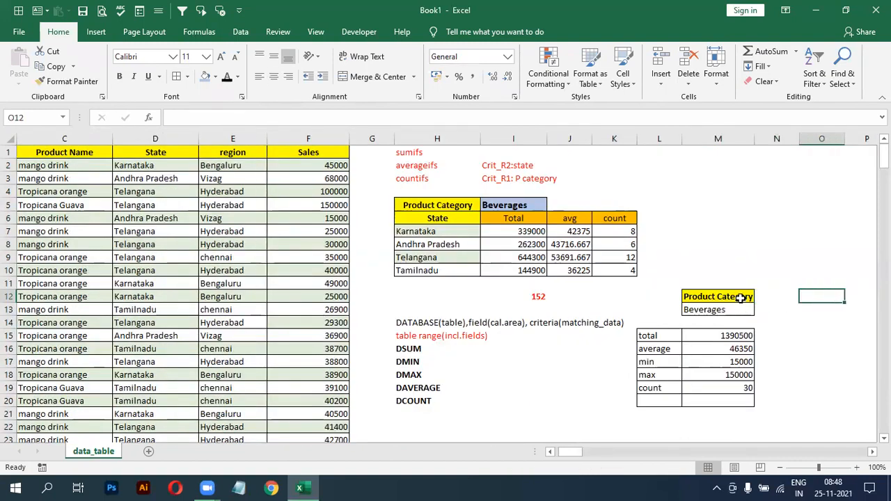
left_click(760, 296)
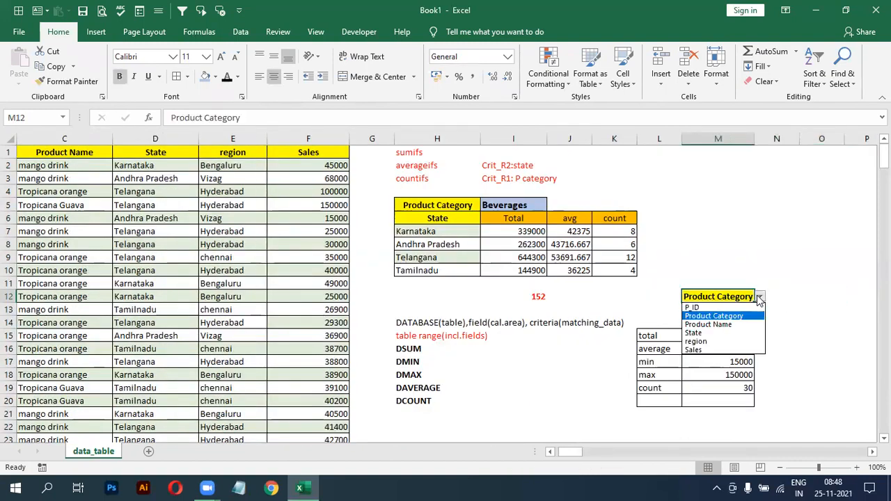
left_click(696, 308)
Try the product IDs 1101 and 1106 as the criterion in M13
left_click(697, 310)
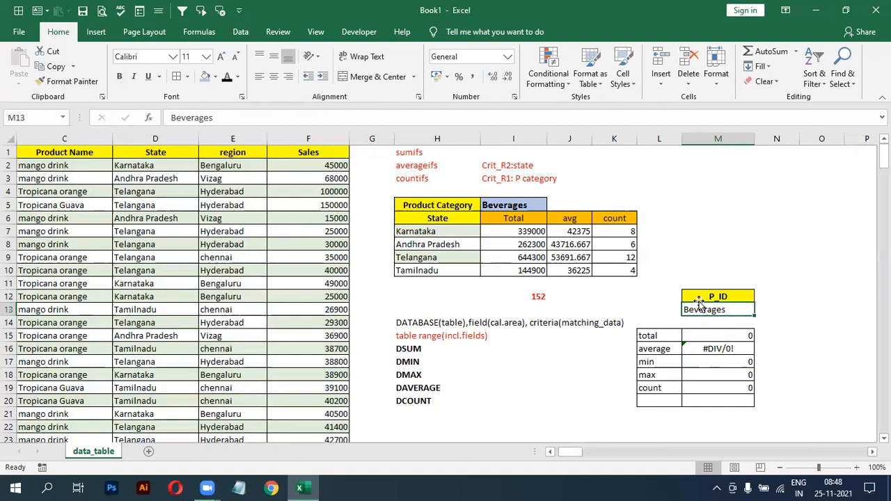
type("1101")
key("Return")
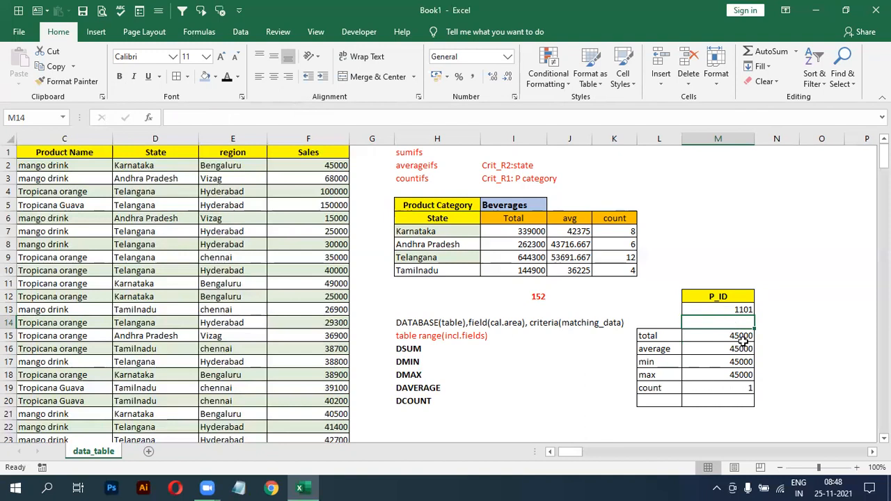
double_click(742, 308)
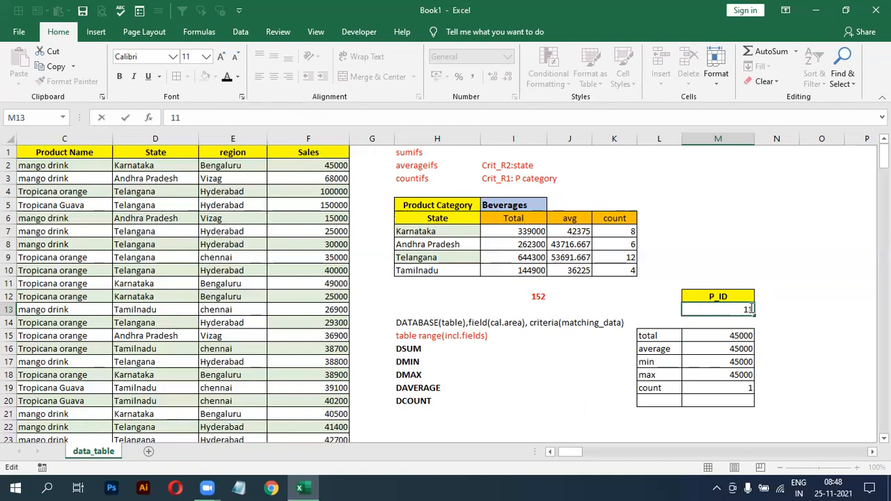
key("Return")
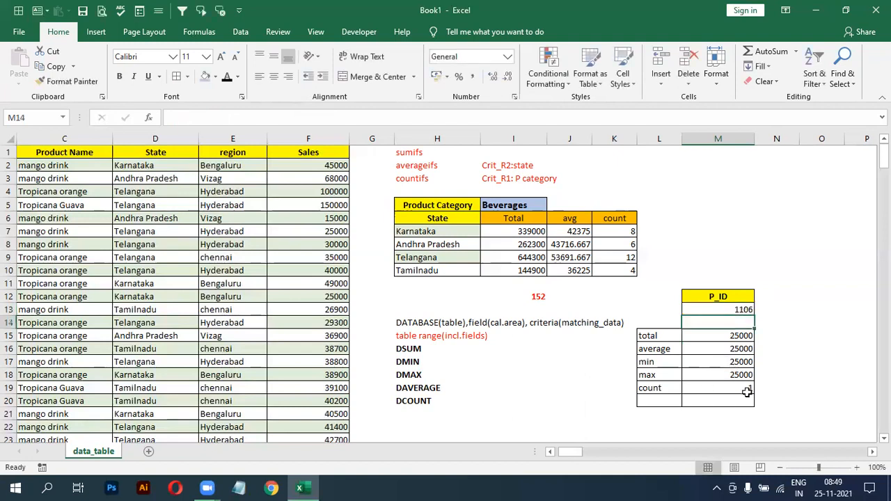
Switch the criteria header in M12 to Product Name from the validation list
double_click(731, 300)
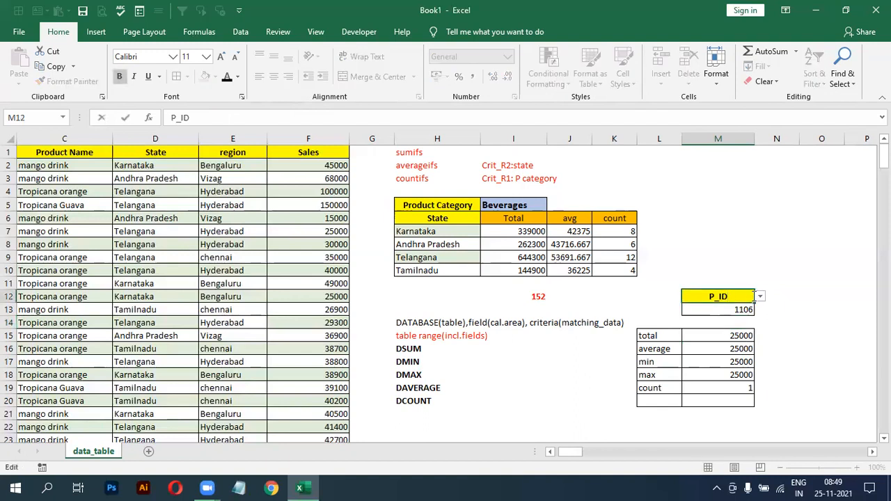
left_click(761, 297)
left_click(703, 305)
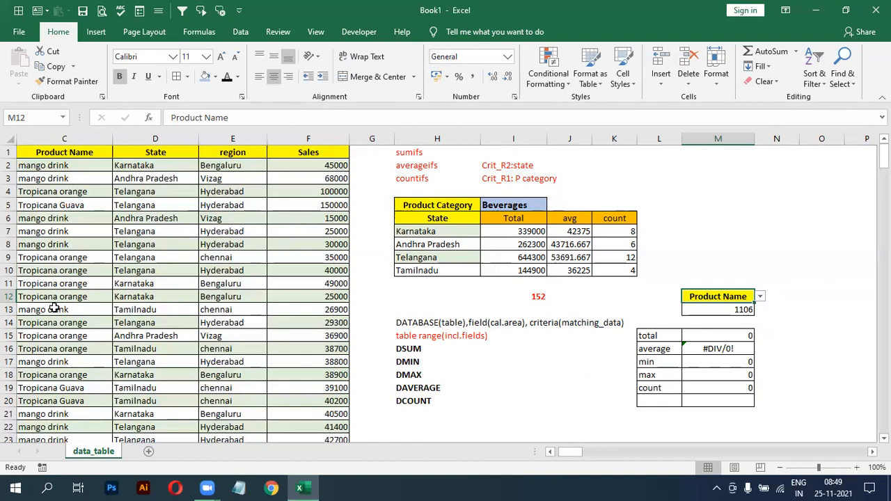
double_click(721, 311)
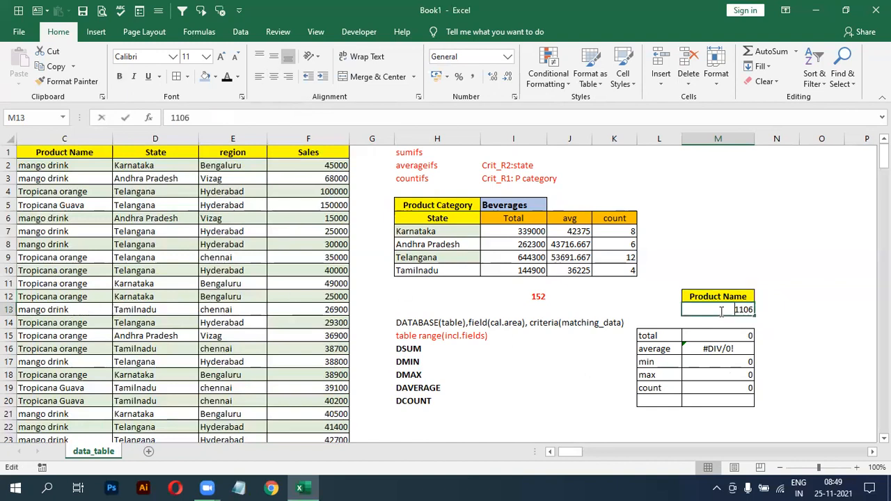
type("ma")
key("Escape")
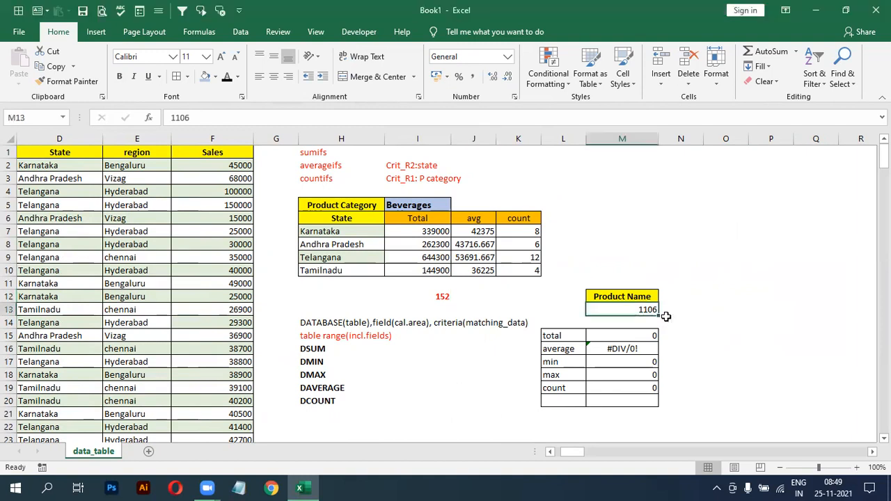
type("mano")
key("BackSpace")
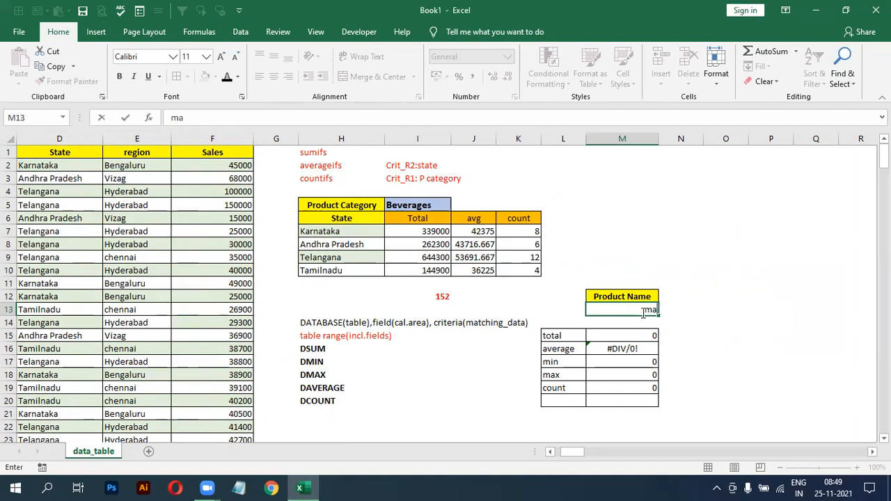
key("Escape")
Copy Tropicana Guava from the Product Name column into the criterion cell M13
key("Left")
key("Left")
key("Left")
key("Left")
key("Left")
key("Left")
key("Left")
key("Left")
key("Left")
key("Left")
key("Left")
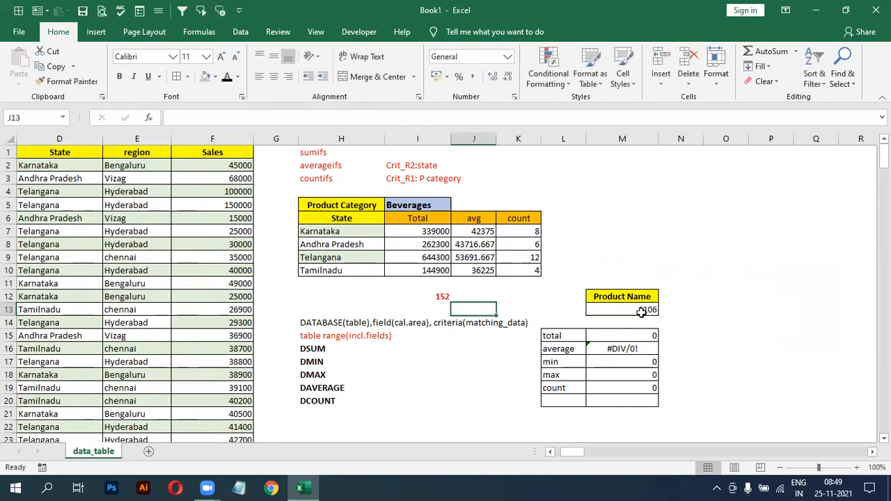
key("Right")
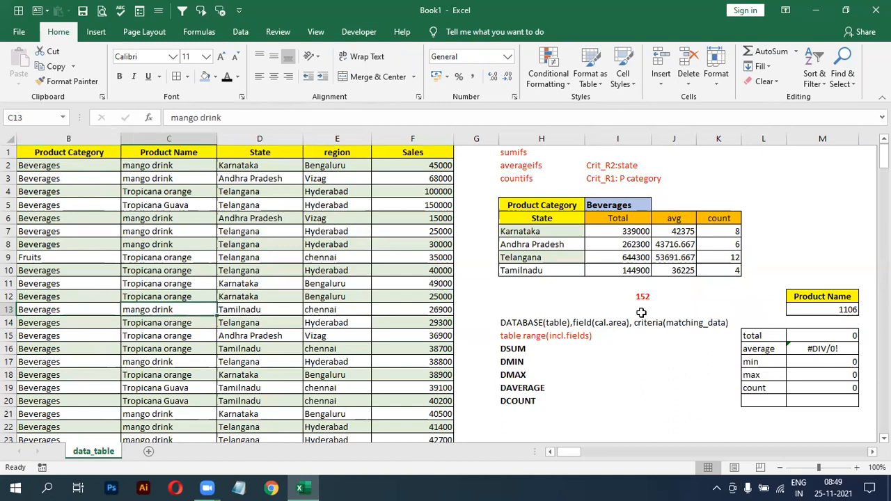
left_click(179, 392)
key("ctrl+c")
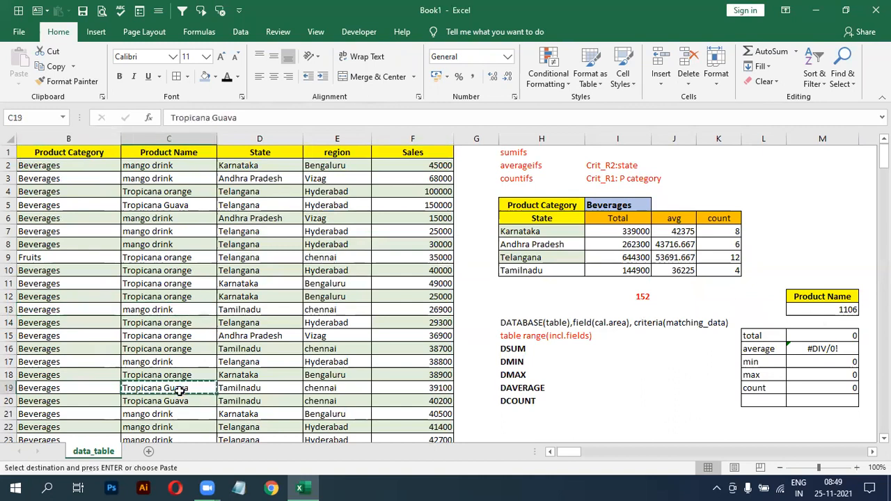
left_click(823, 309)
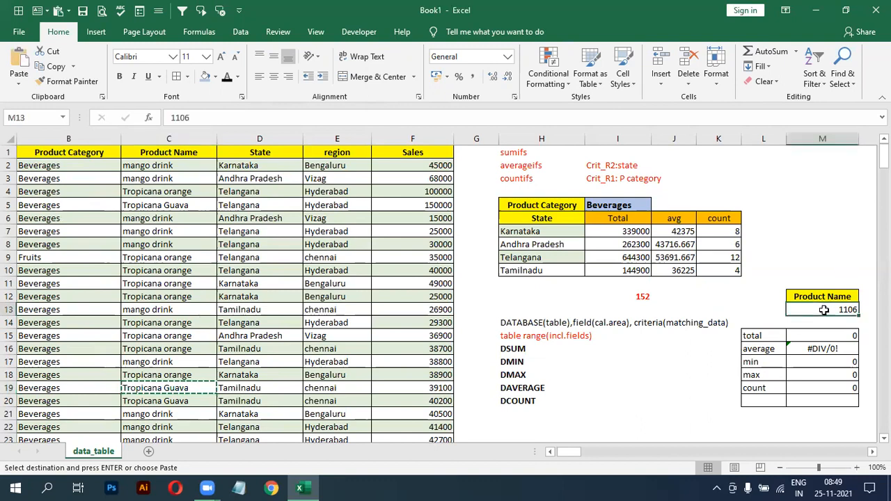
key("ctrl+v")
left_click(742, 292)
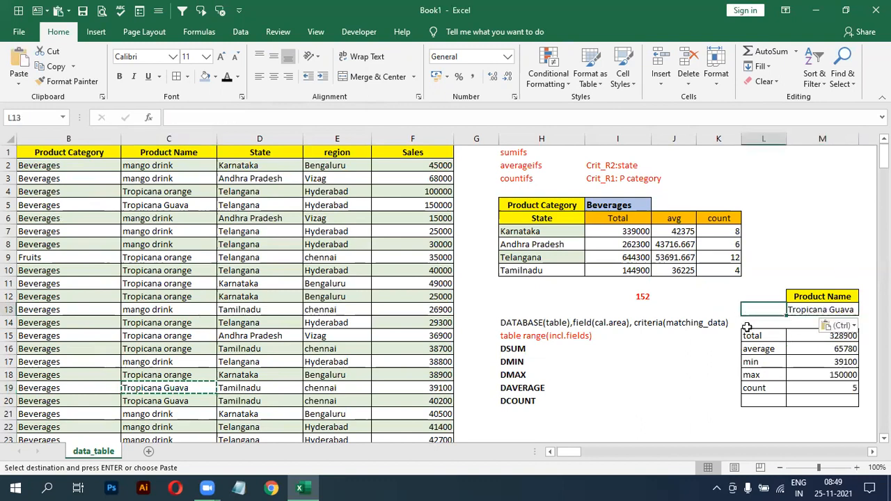
left_click(665, 403)
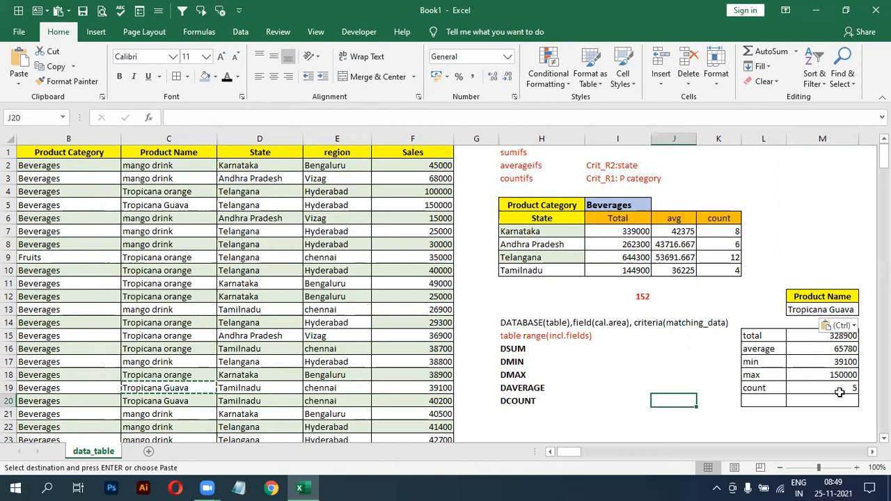
double_click(672, 382)
double_click(653, 377)
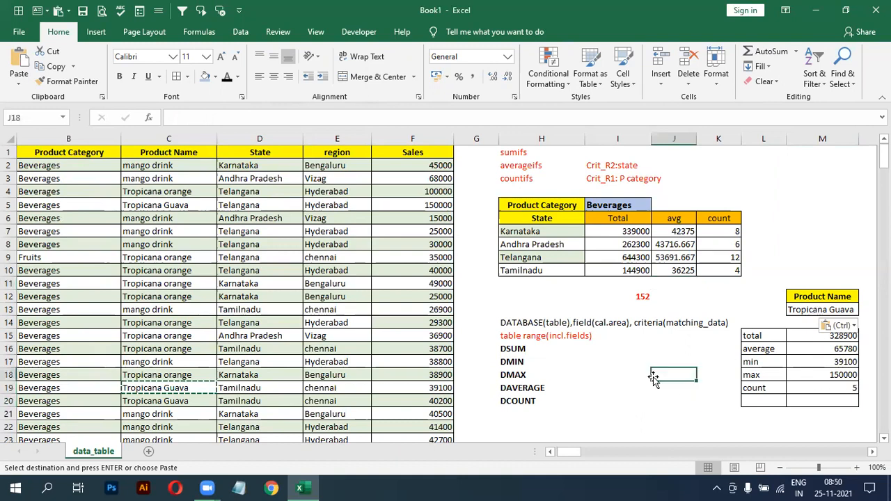
left_click(347, 297)
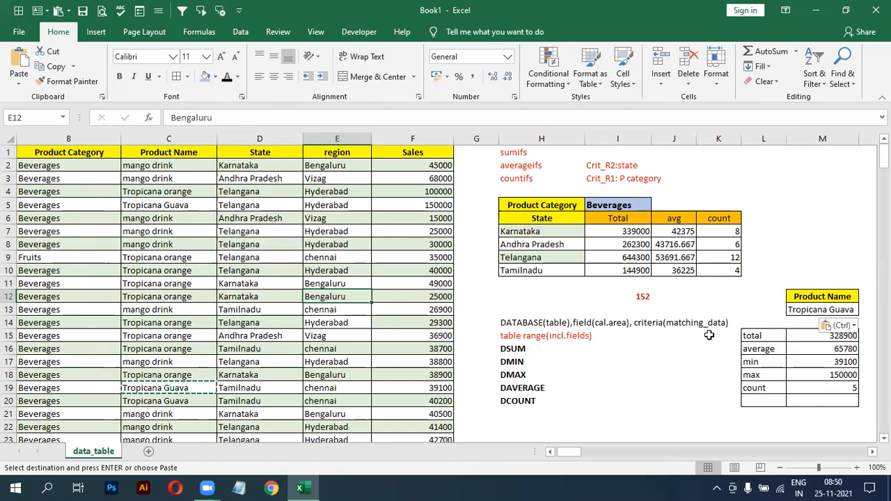
left_click(858, 325)
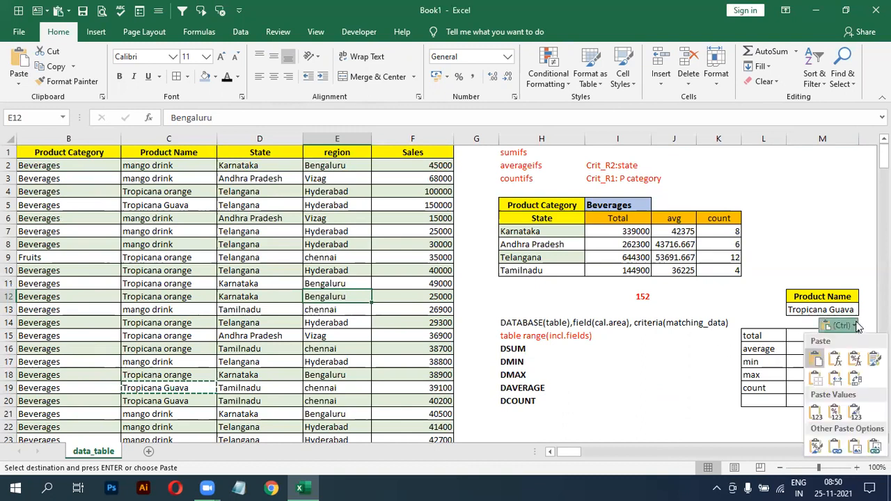
left_click(817, 367)
left_click(755, 435)
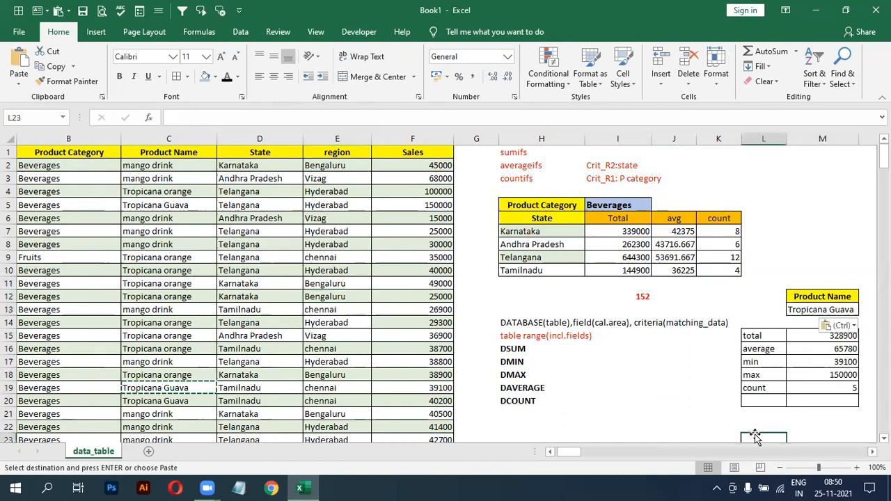
left_click(852, 328)
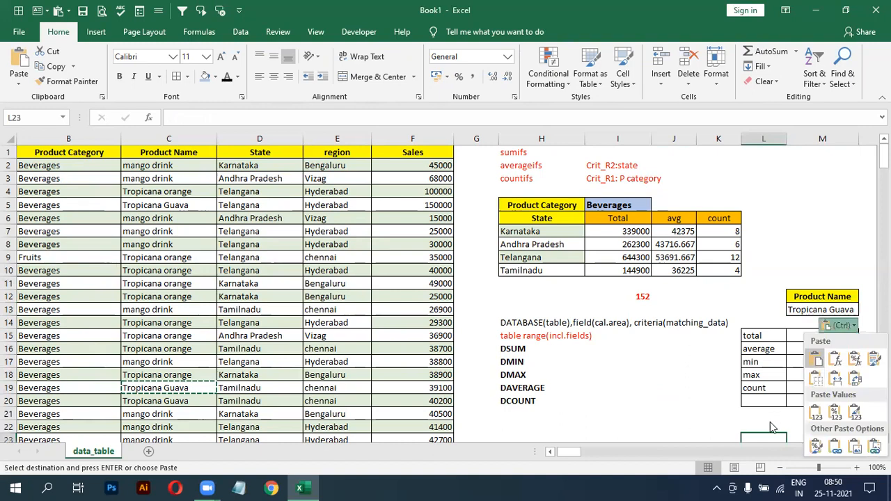
key("Escape")
left_click(801, 337)
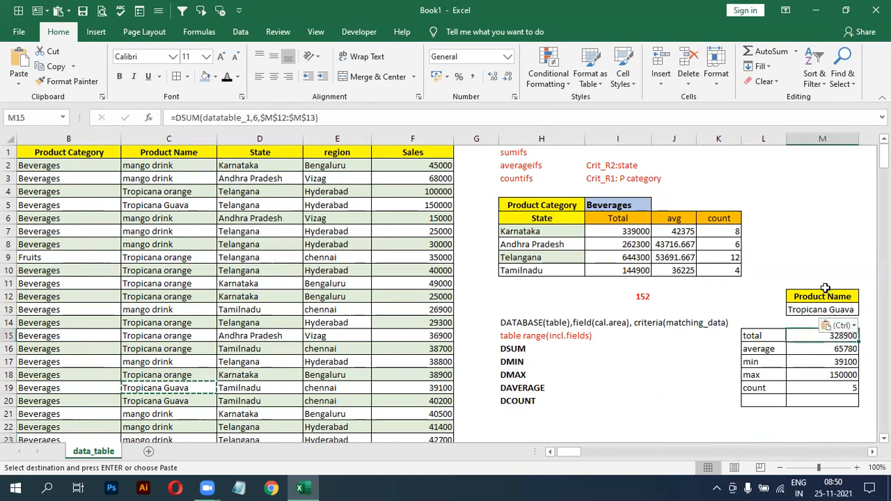
Switch the criteria header in M12 to Product Category from the validation list and dismiss the Opera notification
left_click(827, 297)
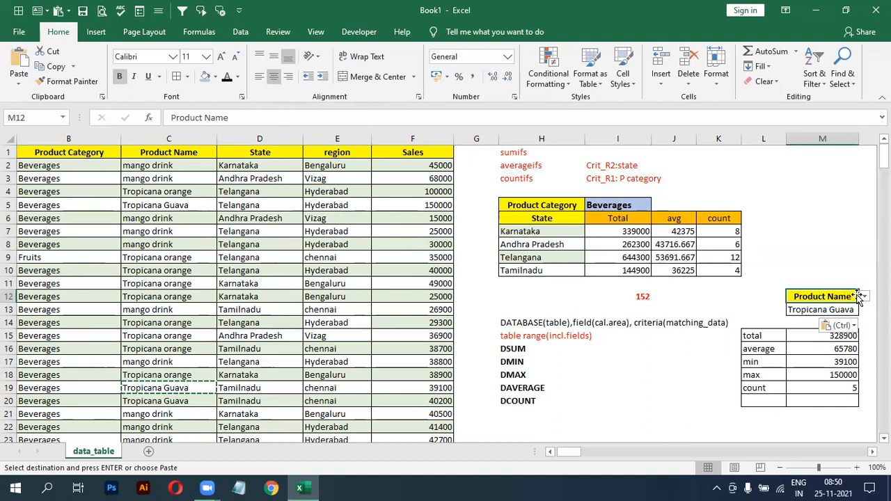
left_click(864, 297)
left_click(821, 317)
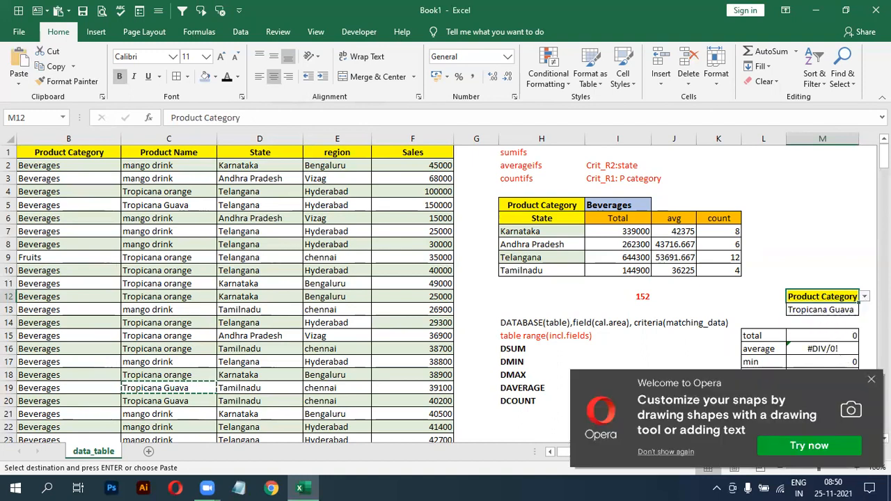
left_click(871, 379)
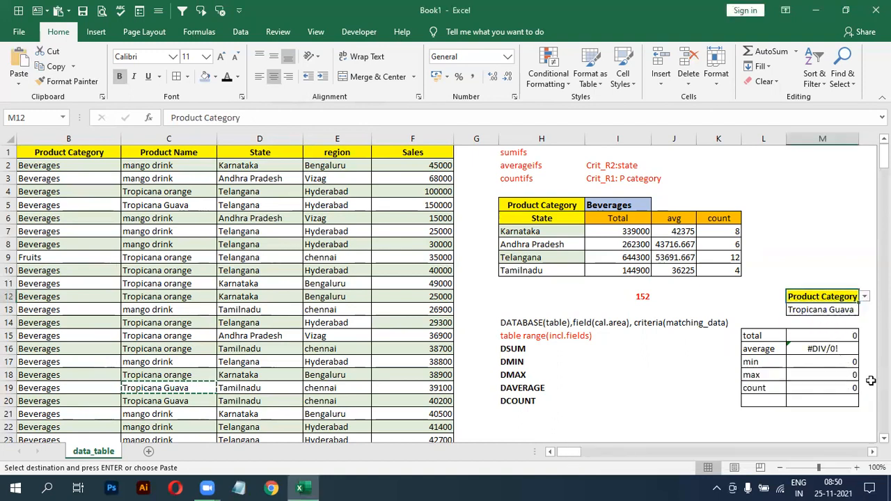
Try beverages and fruits as the product category criterion in M13
left_click(844, 308)
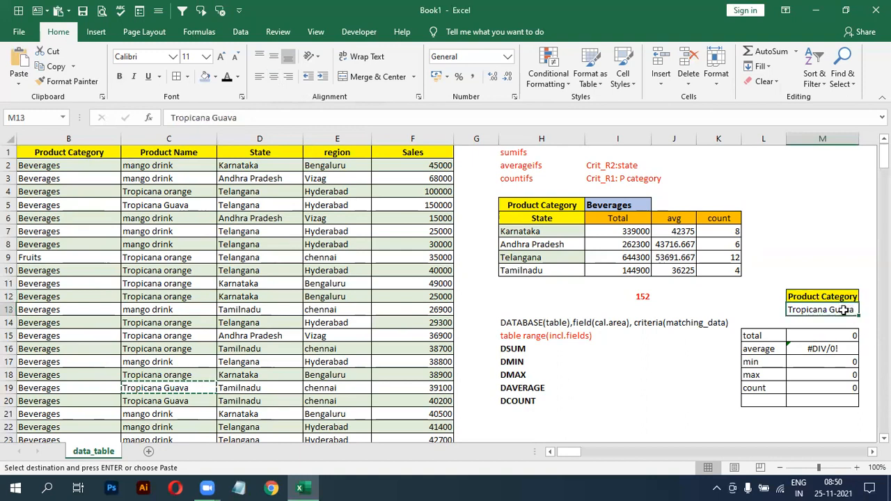
type("be")
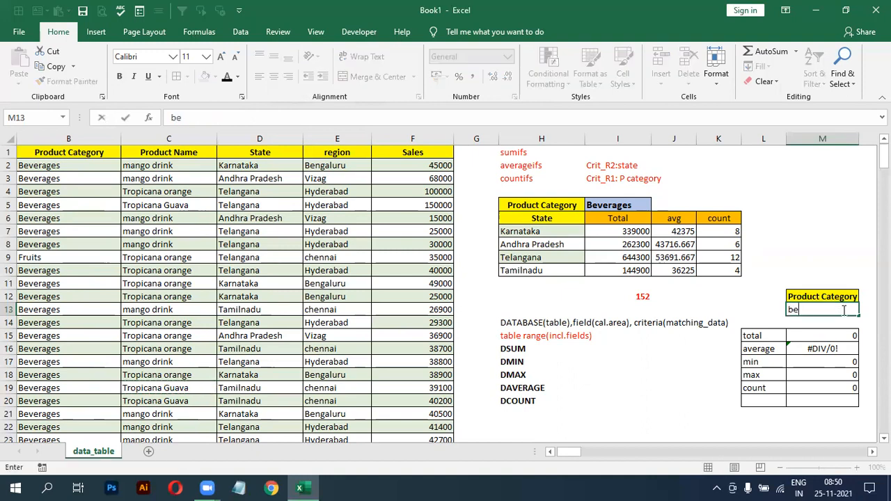
type("verages")
key("Return")
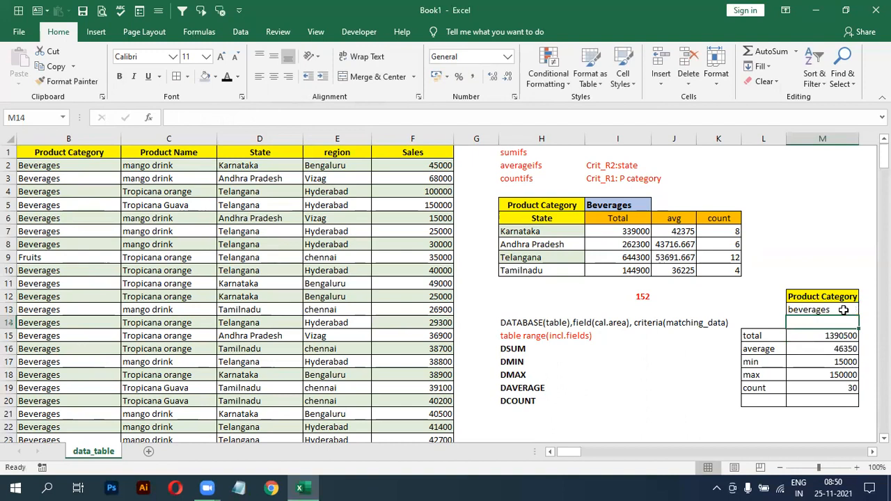
left_click(844, 309)
type("fruits")
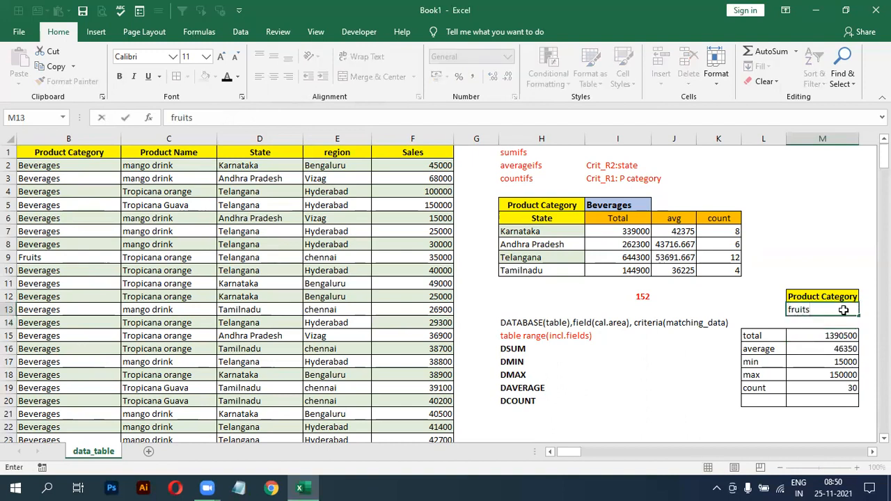
key("Return")
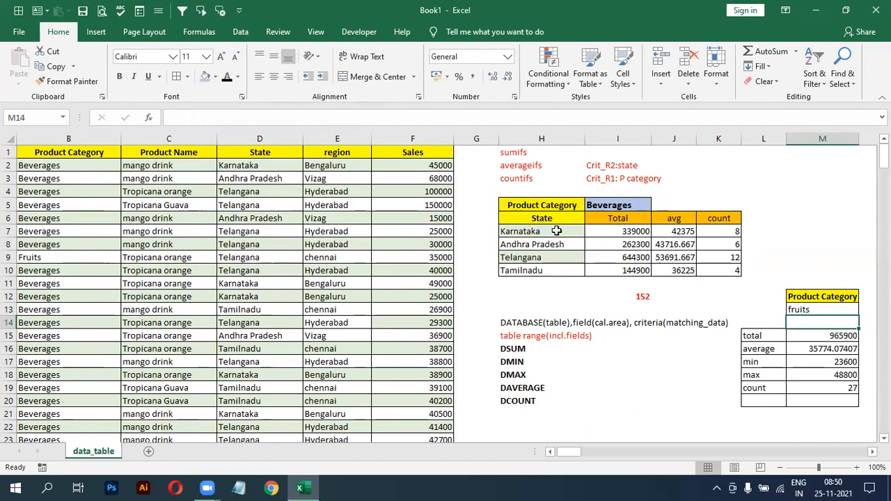
Switch the criteria header in M12 to Product Name and enter mango drink as the criterion in M13
left_click_drag(506, 352, 497, 402)
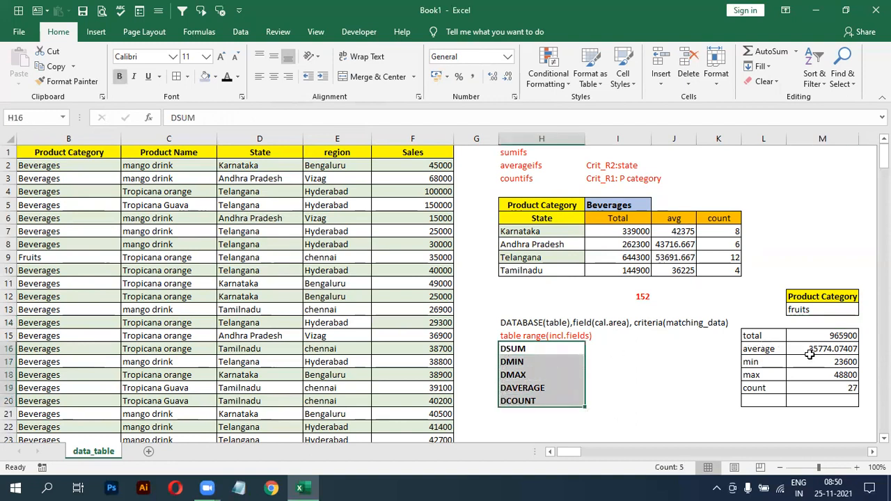
left_click(845, 297)
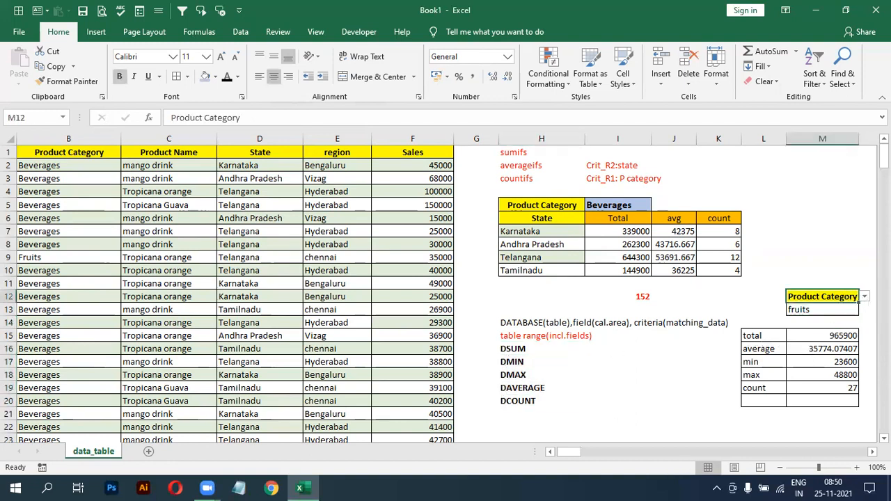
left_click(864, 297)
left_click(825, 319)
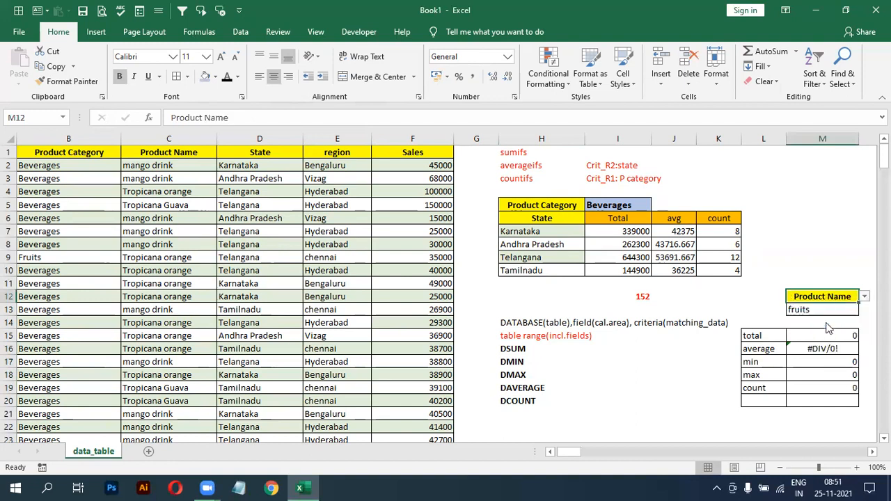
left_click(810, 311)
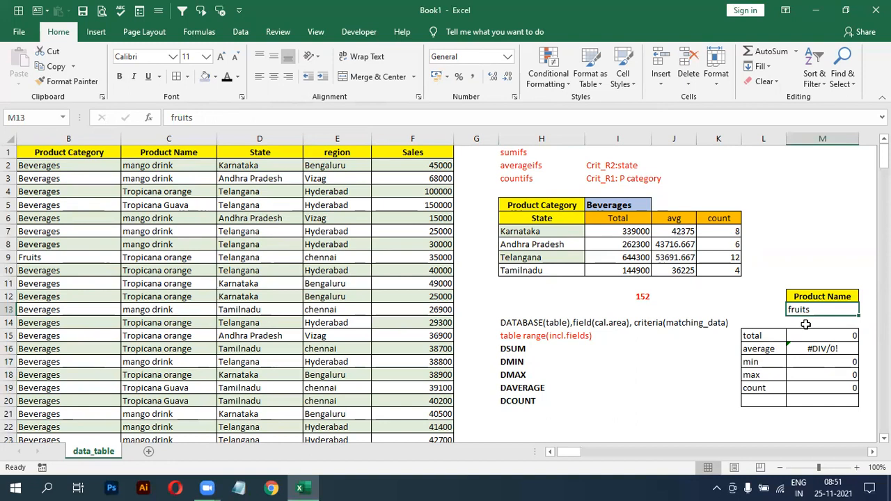
type("m")
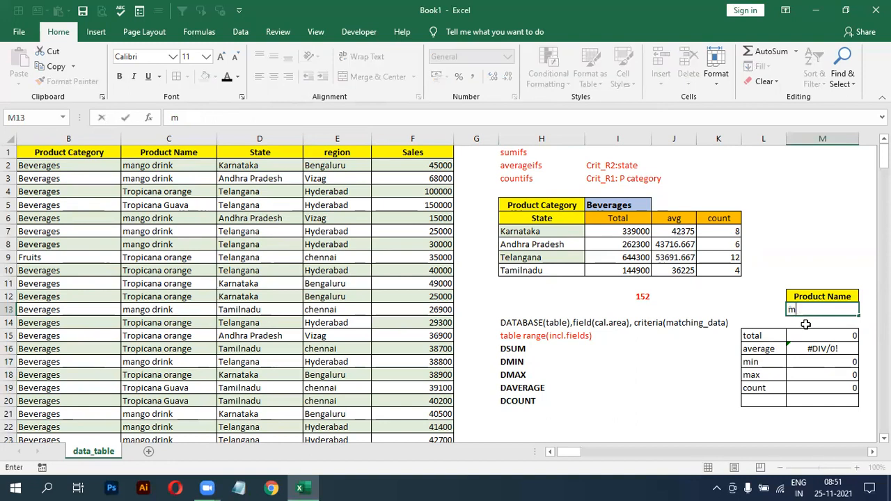
type("ango drink")
key("Return")
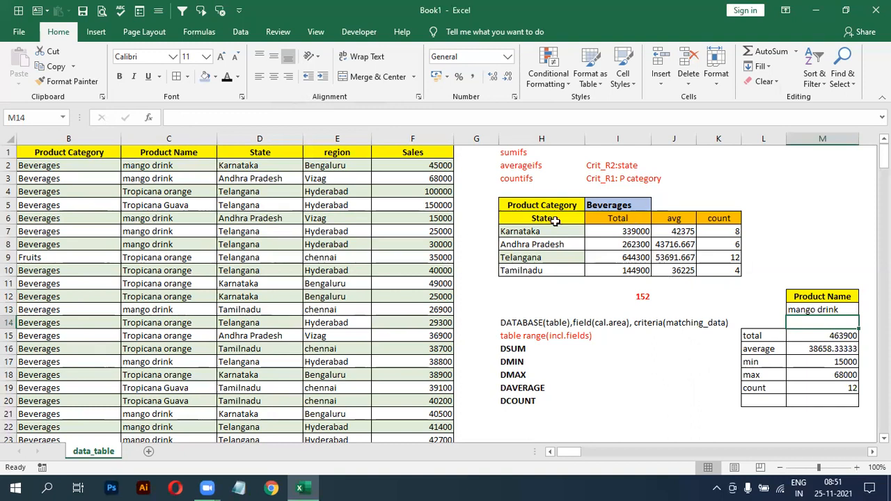
Set the product category of the state summary table in I5 to Fruits from its validation list
left_click(593, 203)
left_click(657, 204)
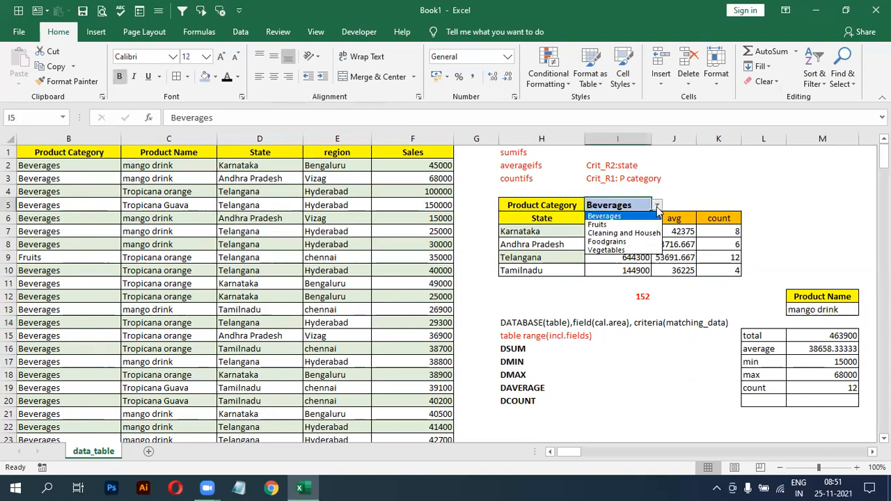
left_click(595, 225)
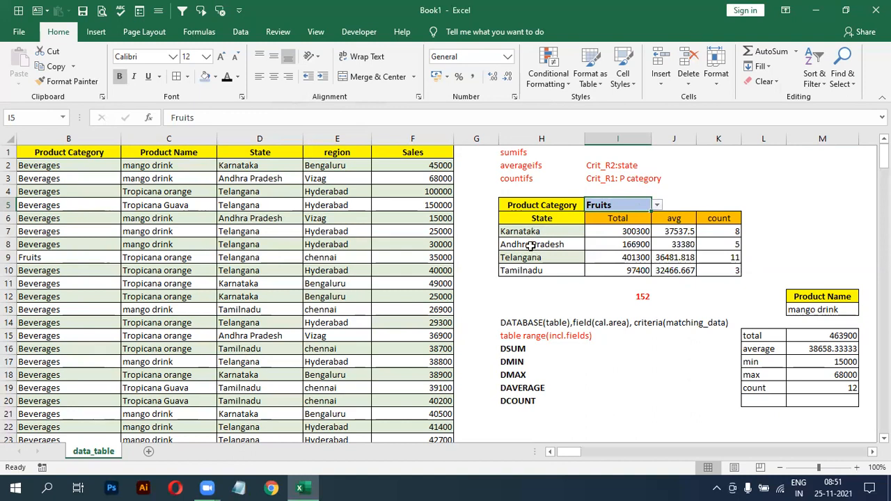
Set the criteria header in M12 back to Product Category and enter fruits as the criterion in M13
left_click(834, 298)
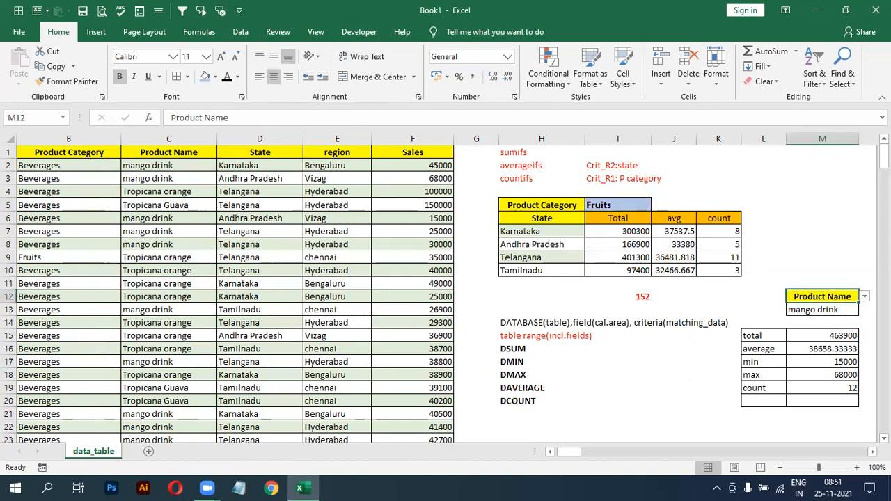
left_click(864, 297)
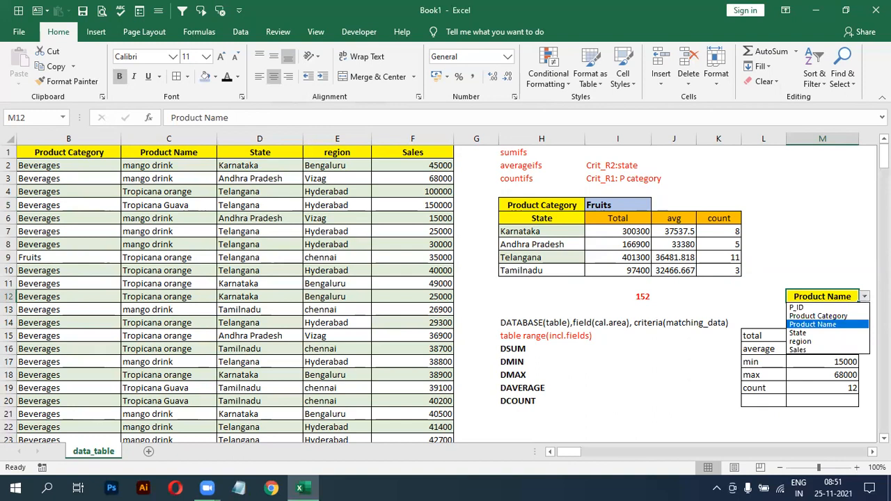
left_click(827, 315)
left_click(826, 317)
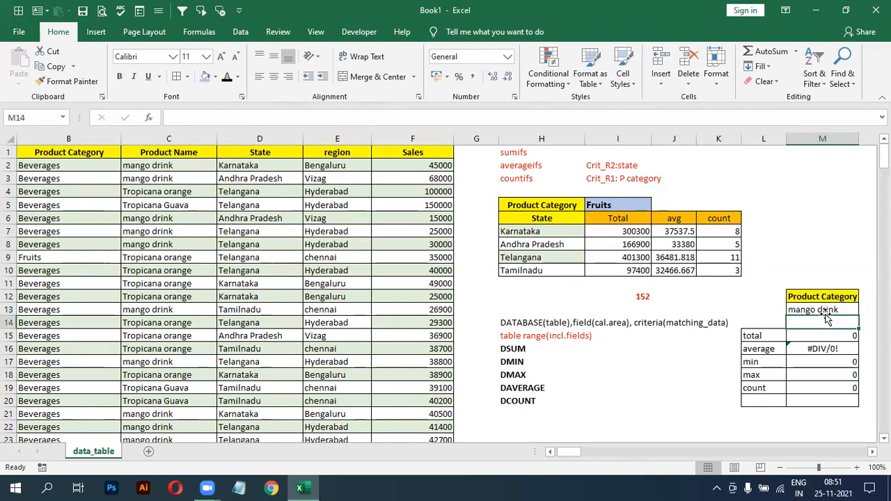
key("Up")
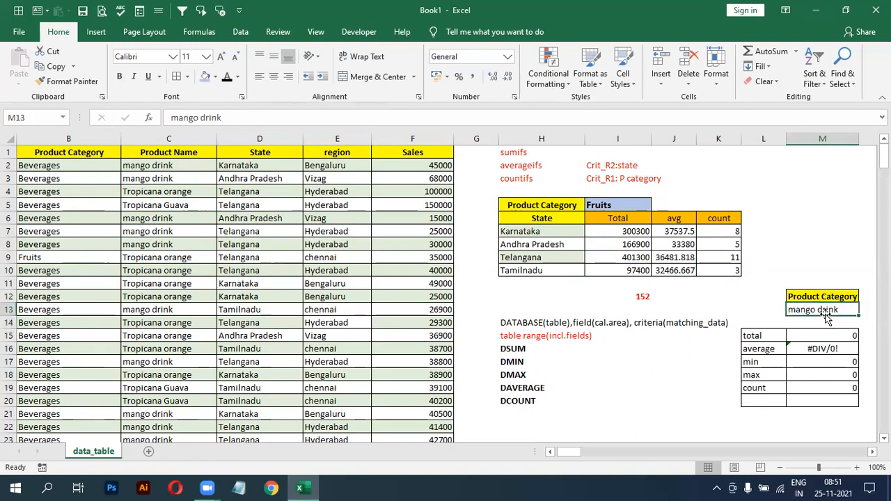
type("fruits")
key("Return")
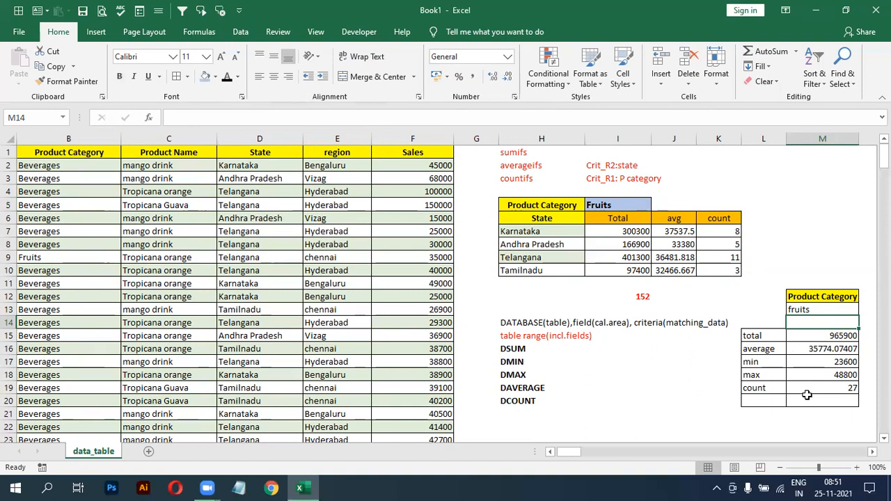
Check the COUNTIFS formula in K7 and select the state counts K7:K10 to compare their sum with the DCOUNT result
double_click(728, 232)
key("Escape")
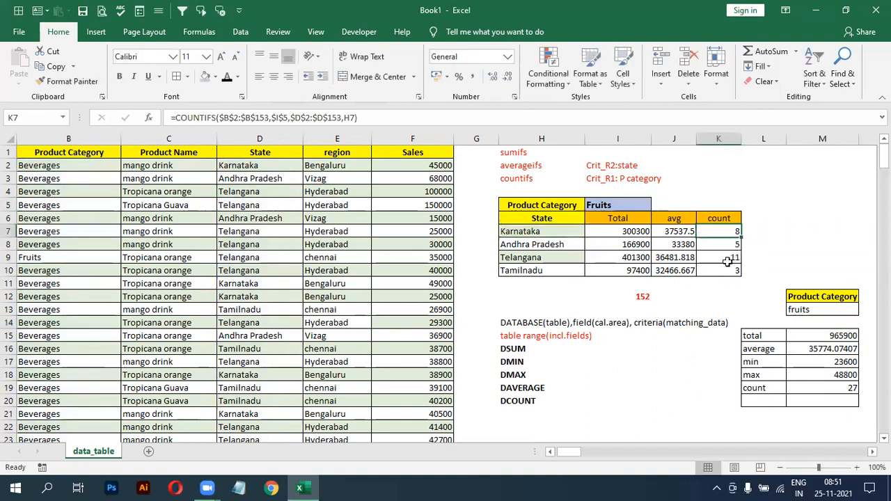
key("shift+Down")
key("shift+Down")
key("shift+Down")
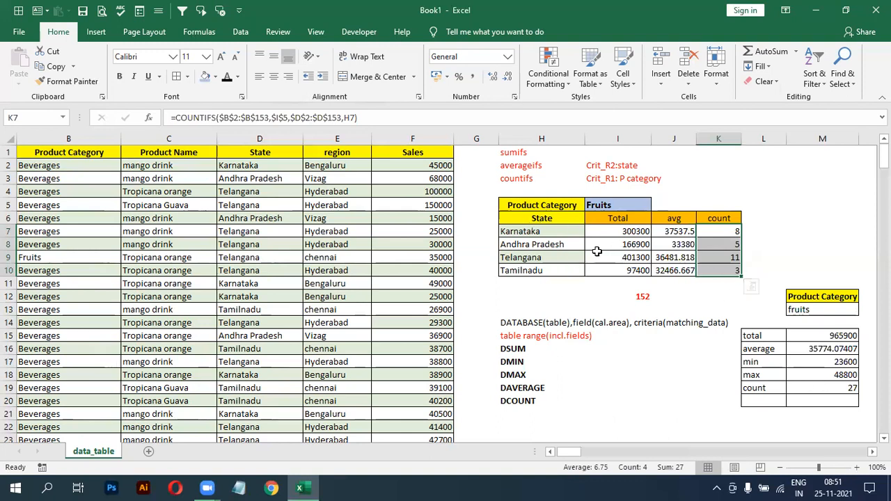
Review the DMIN formula in M17 and the DSUM formula in M15, highlighting its datatable_1 database argument
left_click(820, 361)
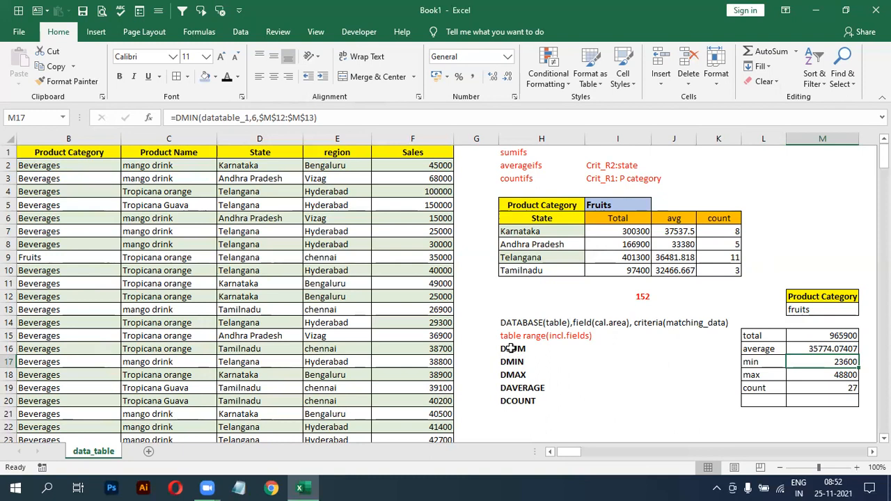
double_click(809, 340)
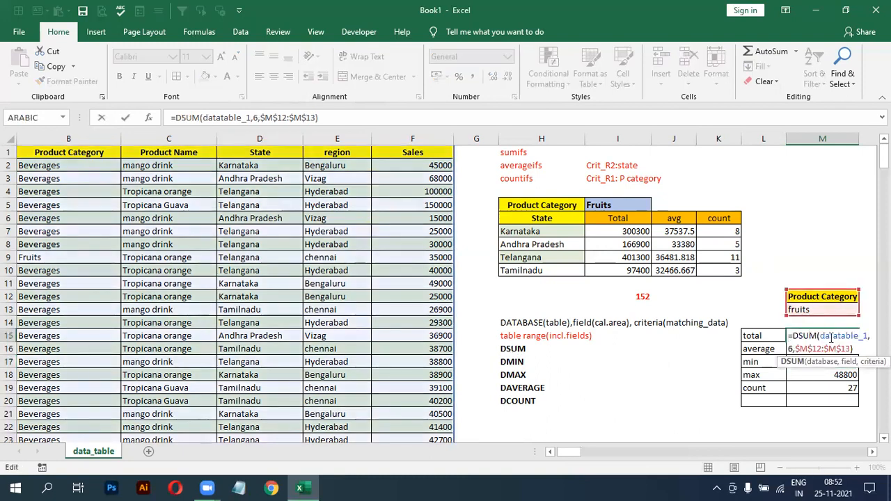
left_click_drag(820, 336, 869, 336)
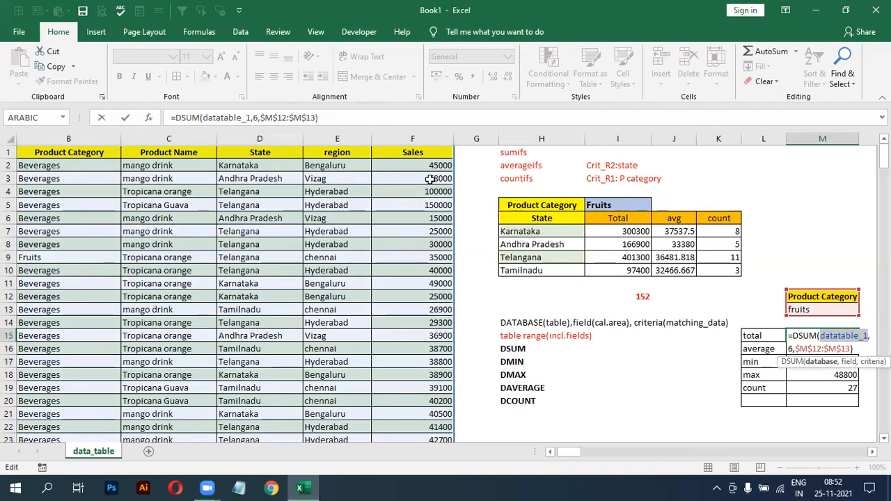
key("Return")
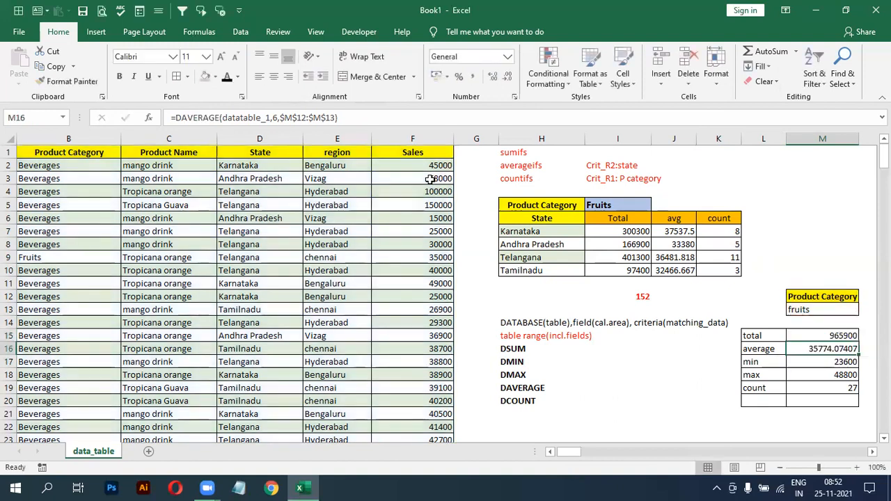
Change the criteria header in M12 to Product Name from the validation list
left_click(835, 297)
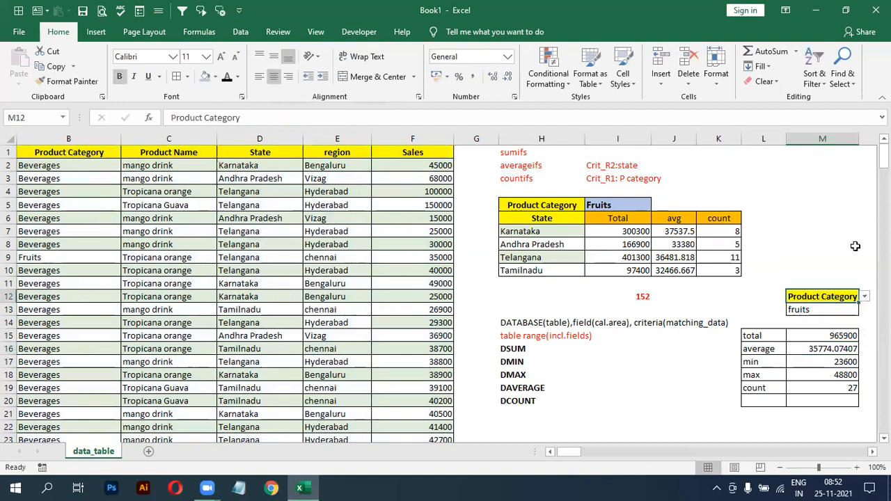
left_click(864, 297)
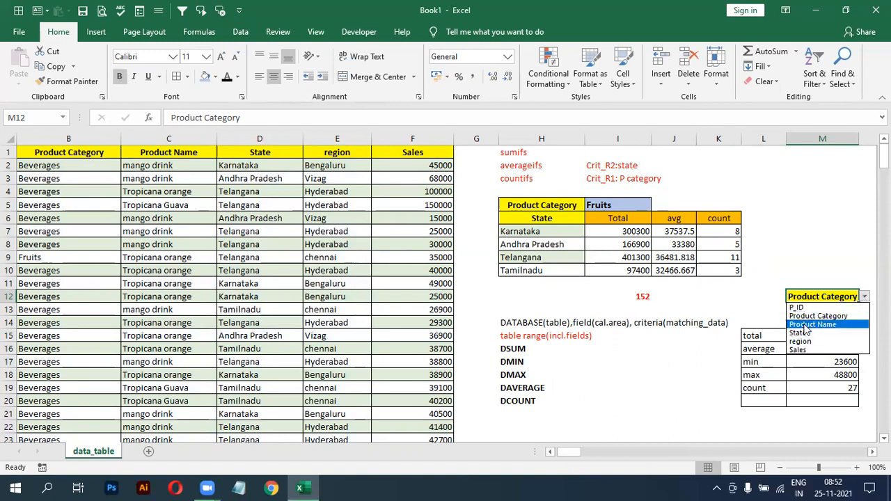
left_click(807, 325)
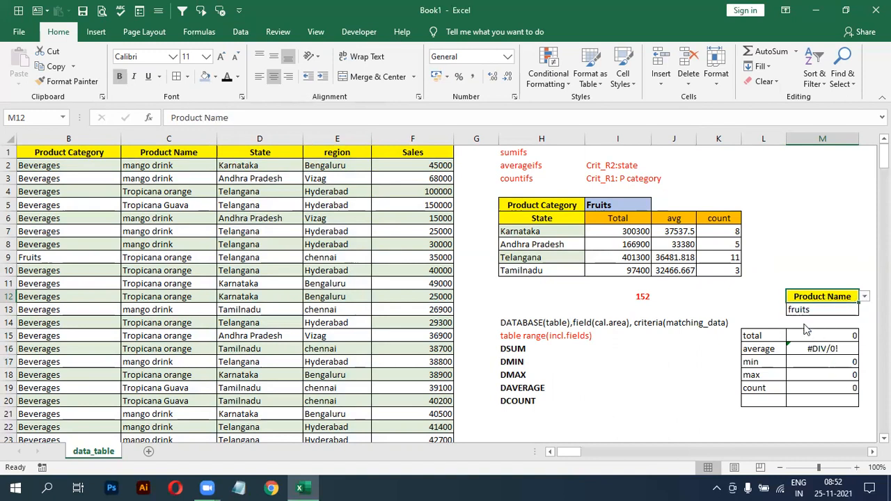
Copy the product name Lizol from C33 into the criterion cell M13
double_click(832, 309)
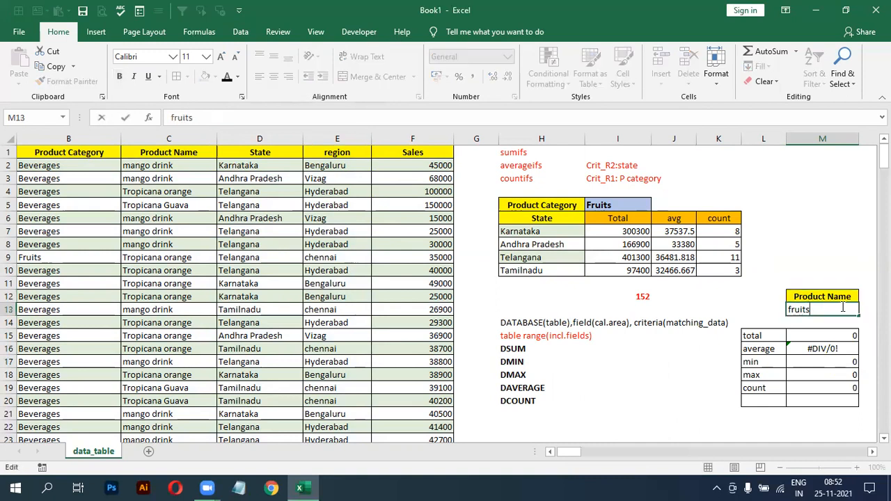
scroll(222, 360, "down", 3)
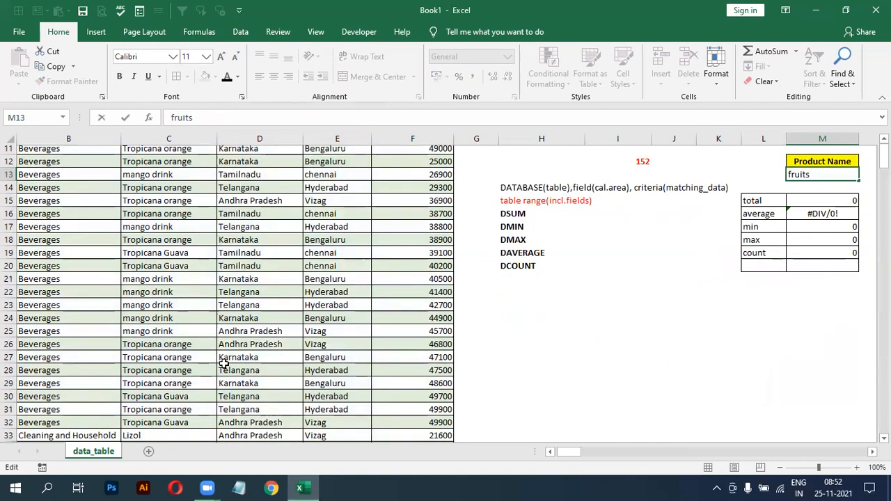
left_click(158, 435)
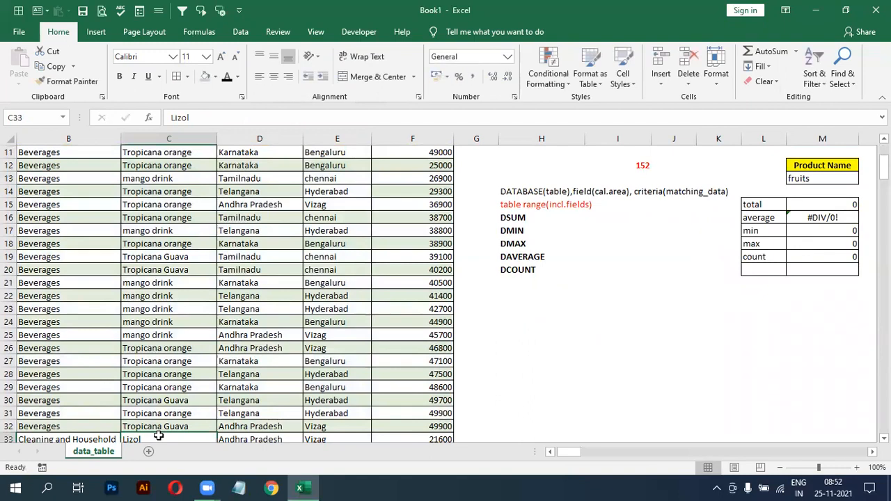
key("ctrl+c")
left_click(803, 178)
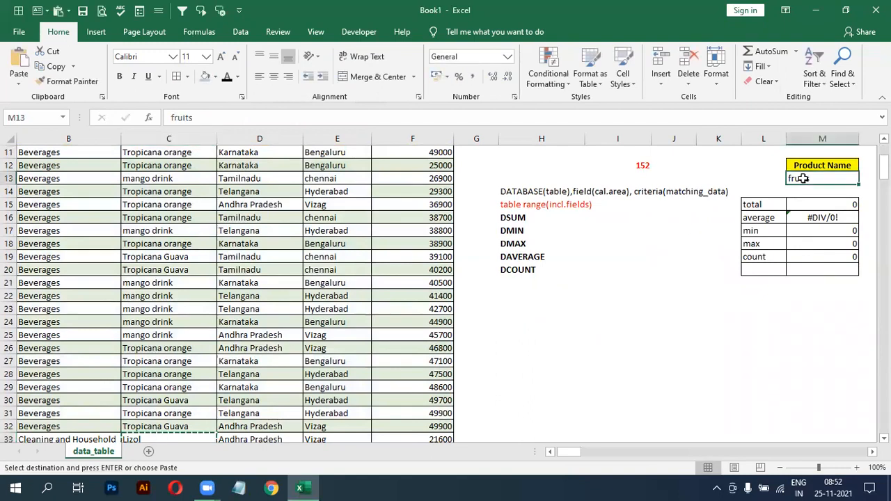
key("ctrl+v")
left_click(694, 274)
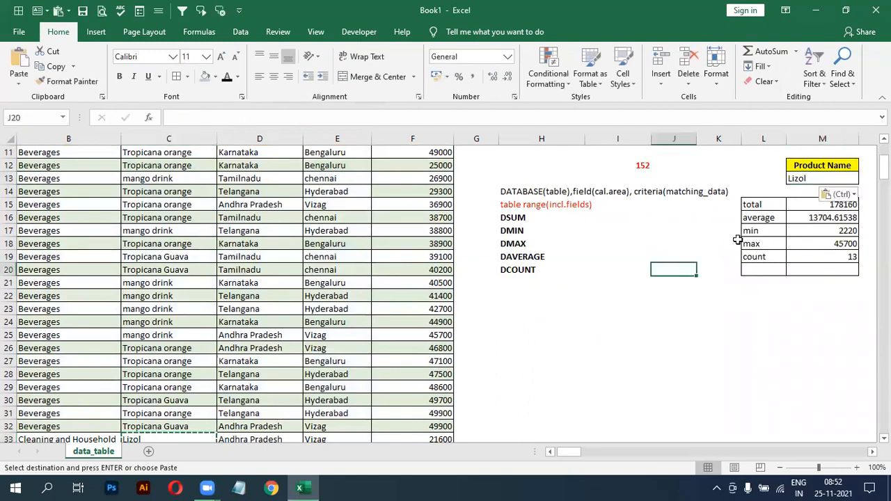
scroll(664, 196, "up", 4)
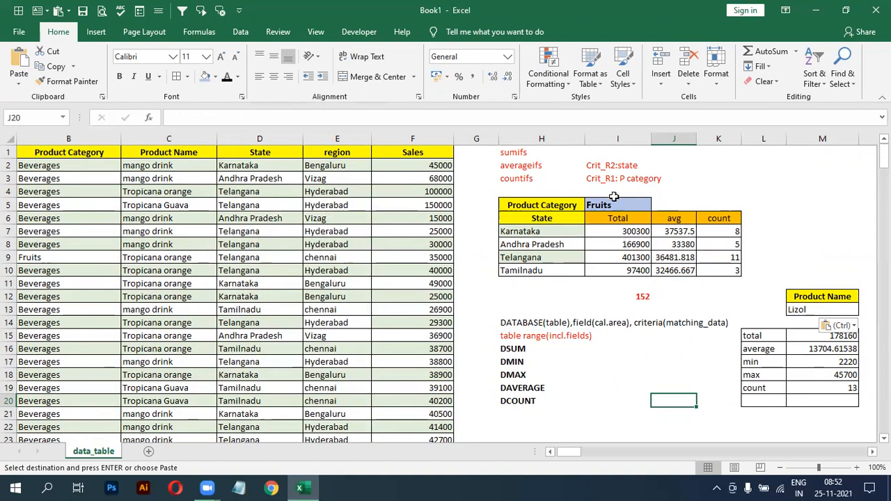
Try replacing the state names in H7 and H8 with the regions vizag and hyderabad
left_click(541, 230)
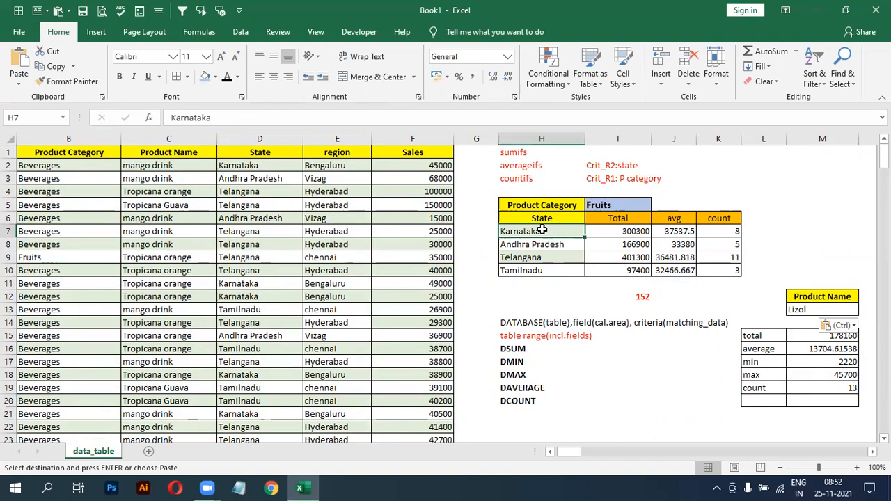
type("vizag")
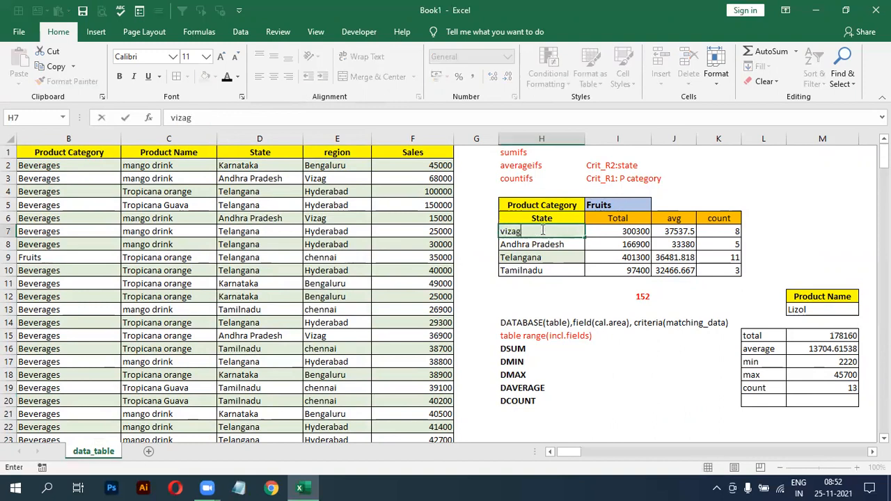
key("Return")
type("hydera")
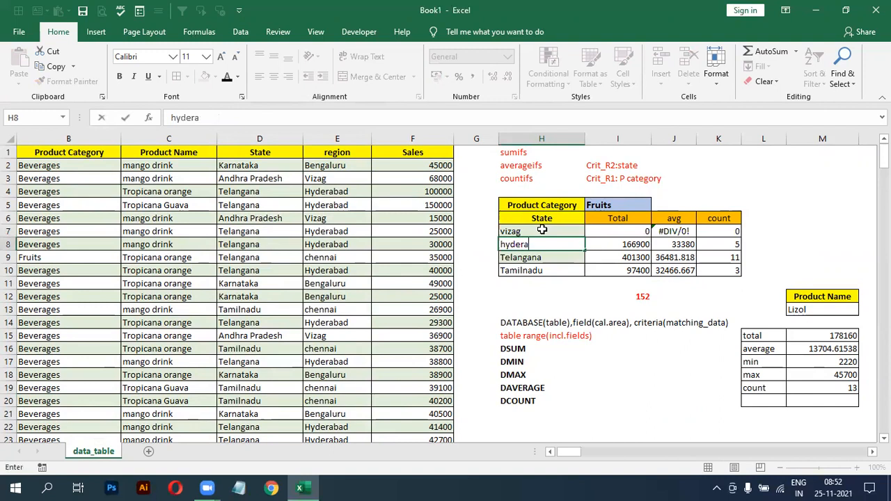
key("BackSpace")
key("BackSpace")
type("bad")
key("Return")
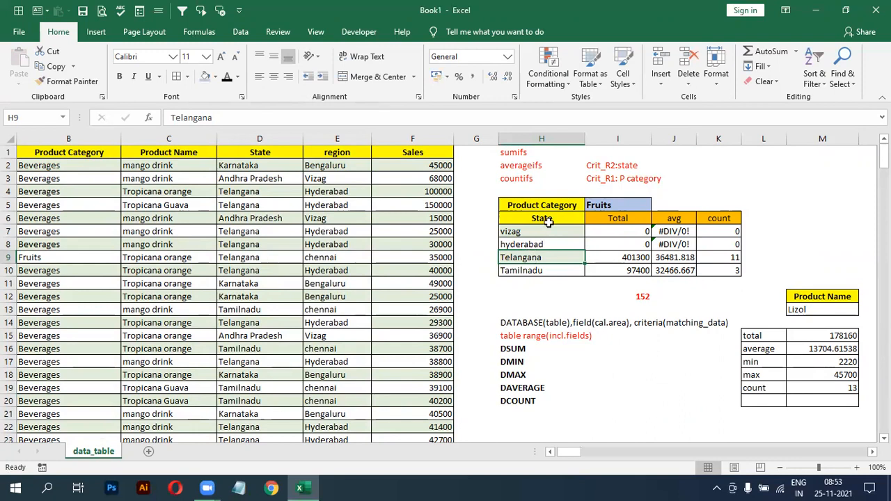
Review the SUMIFS formula in I7 and undo the region entries in H7 and H8
left_click(612, 230)
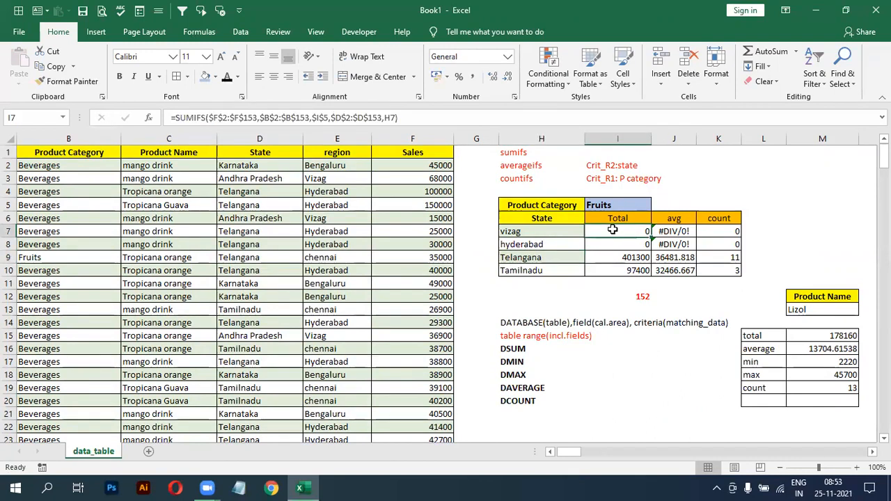
double_click(613, 230)
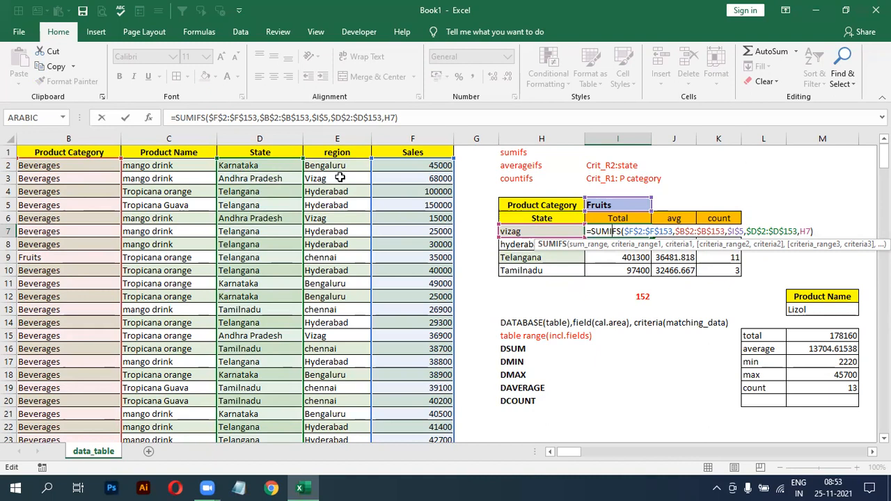
key("ctrl+Return")
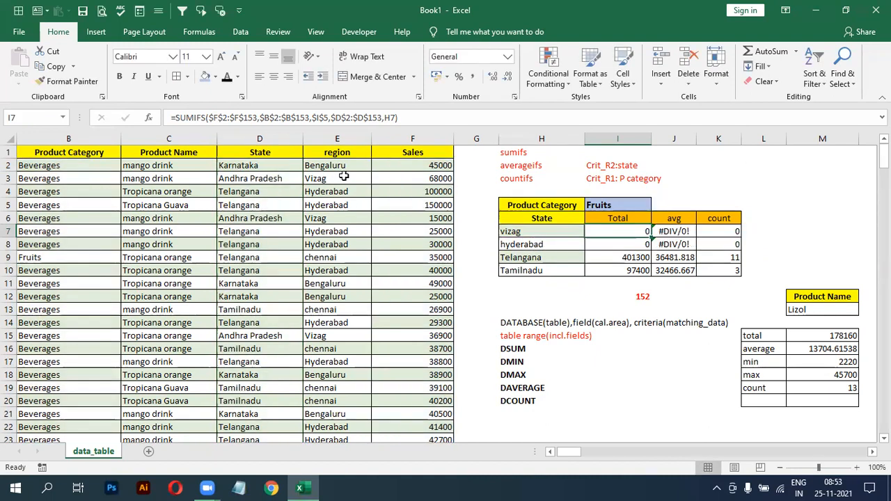
key("ctrl+z")
key("ctrl+z")
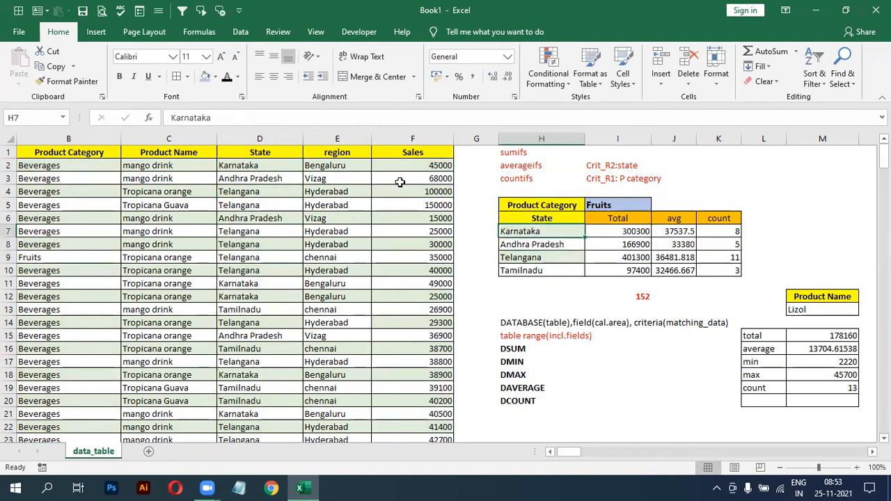
Set the criteria header in M12 to region and enter chennai as the criterion in M13
left_click(813, 302)
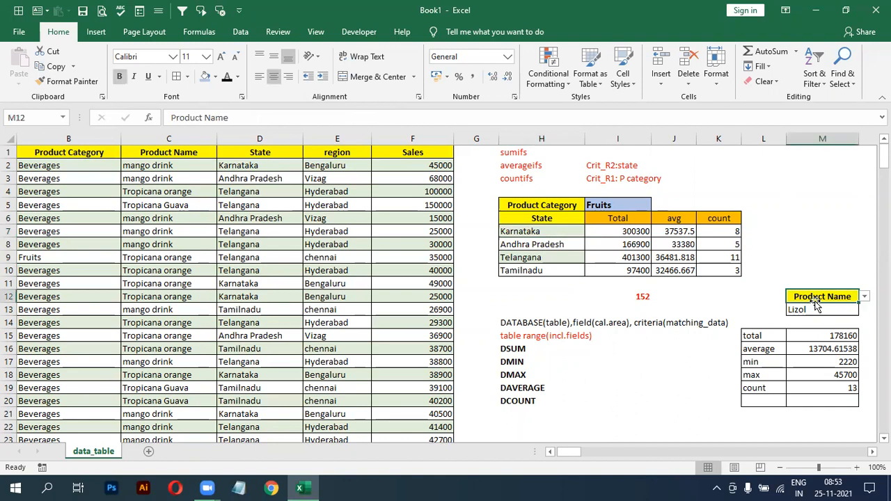
left_click(863, 296)
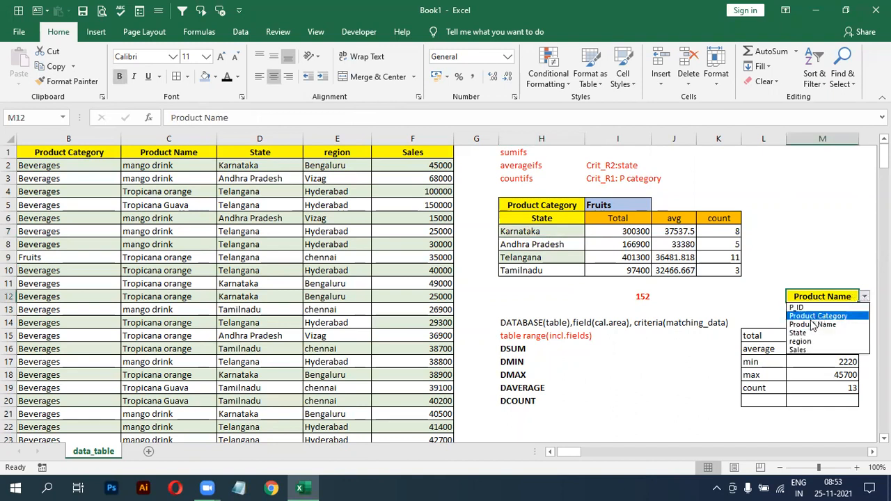
left_click(802, 341)
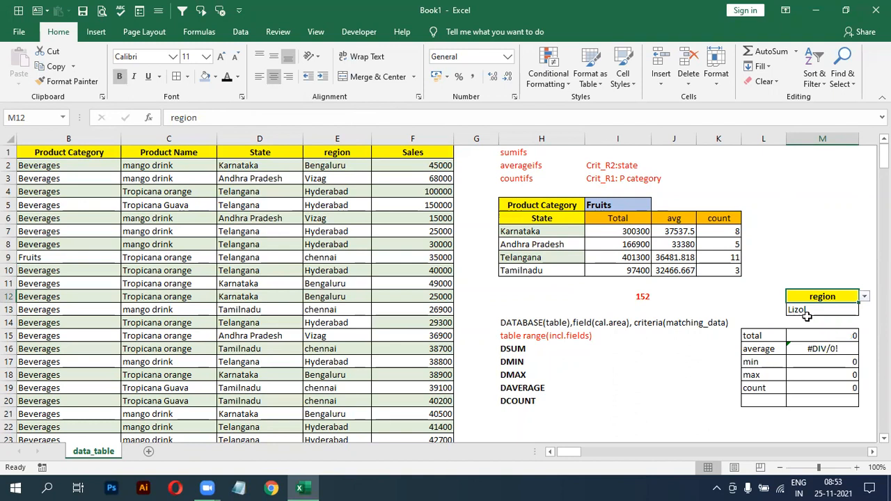
left_click(811, 313)
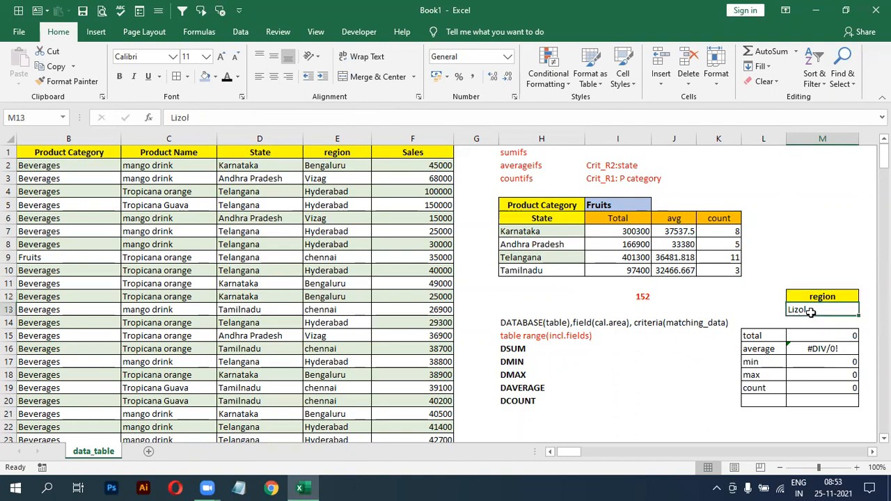
type("ceh")
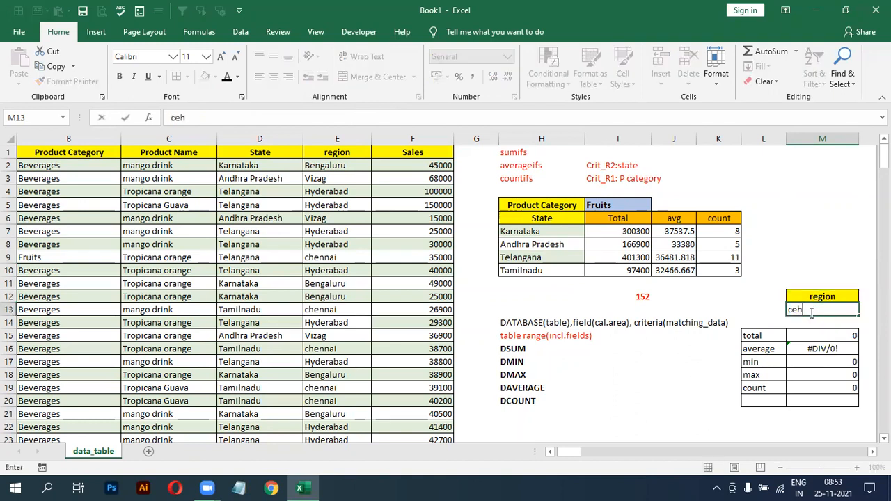
key("BackSpace")
key("BackSpace")
key("BackSpace")
type("chennai")
key("Return")
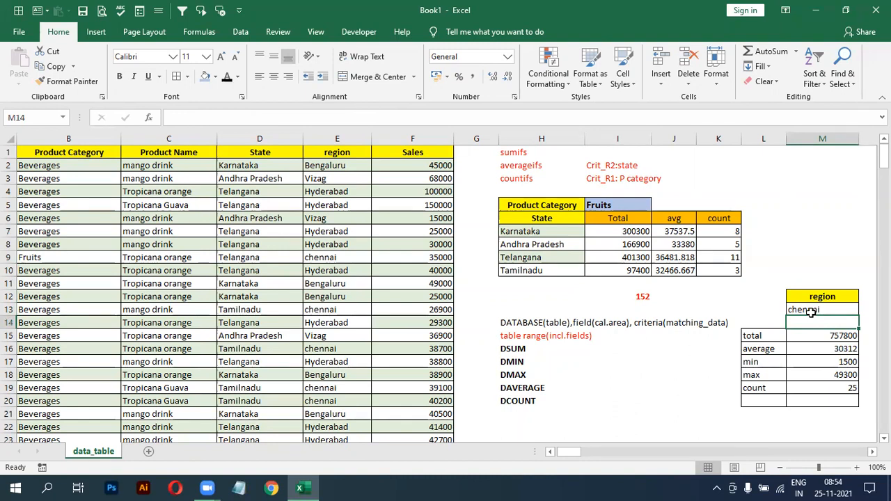
Add filters to the data table and filter the region column to show only chennai
left_click(348, 154)
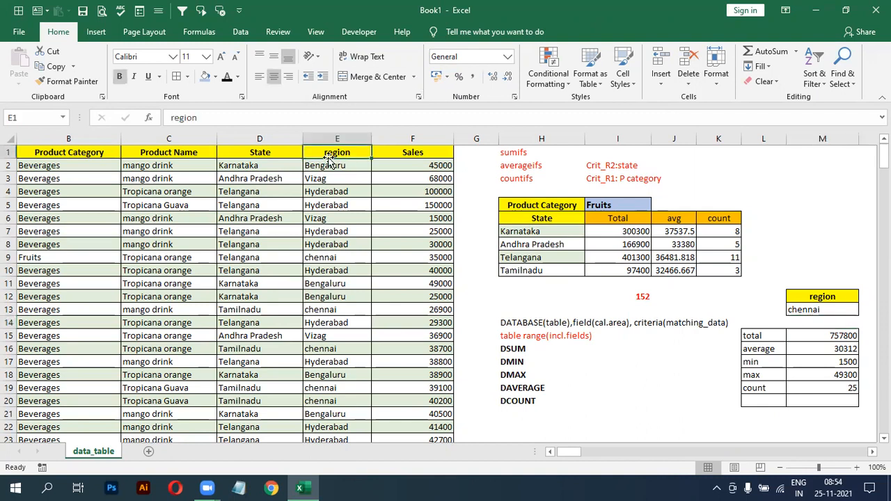
left_click(239, 31)
left_click(330, 74)
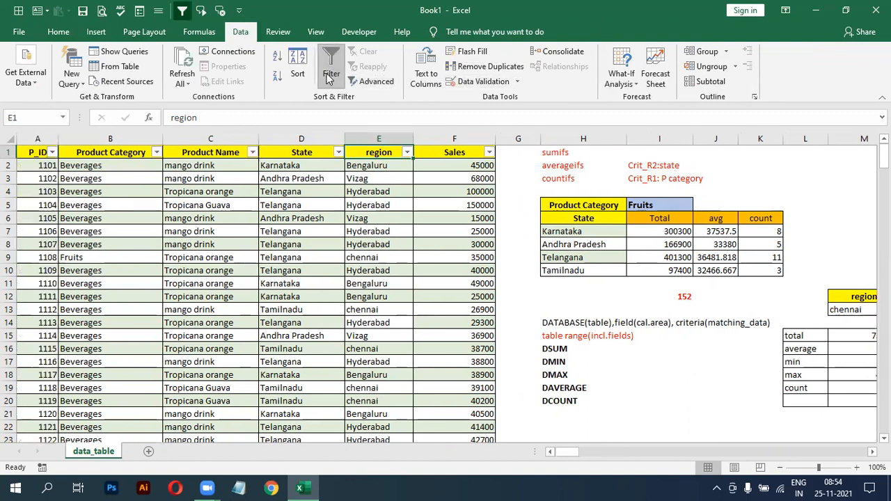
left_click(406, 152)
left_click(294, 278)
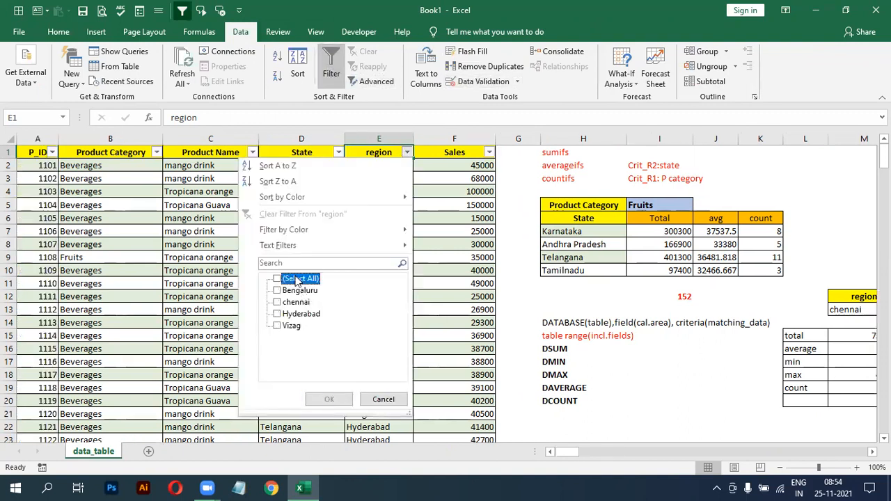
left_click(278, 302)
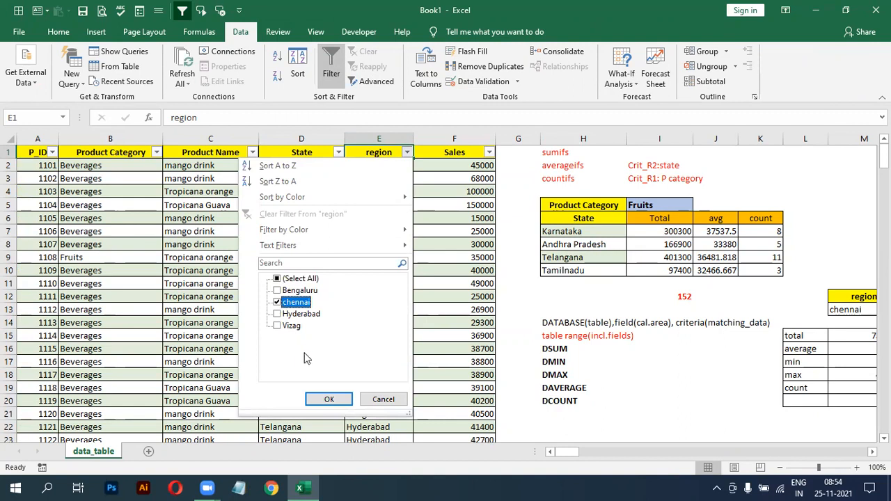
left_click(329, 399)
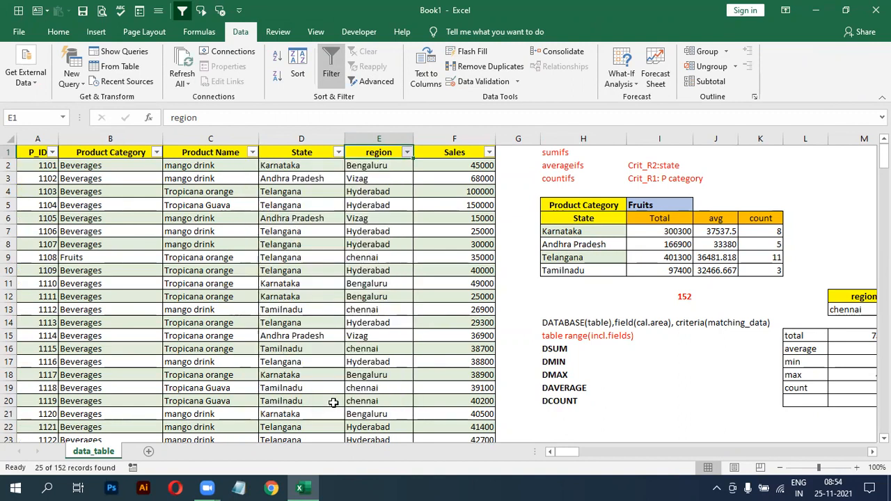
Examine the filtered chennai Sales values in column F and remove the table filter
left_click_drag(471, 165, 479, 428)
double_click(478, 427)
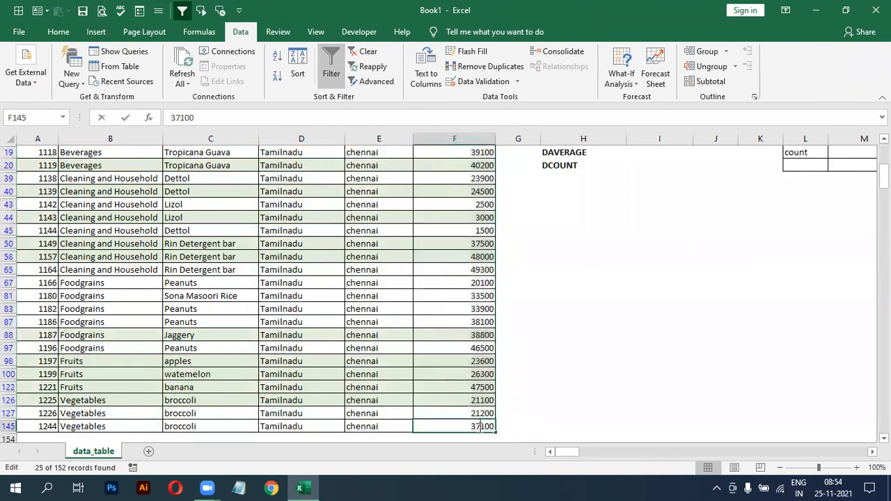
left_click(467, 308)
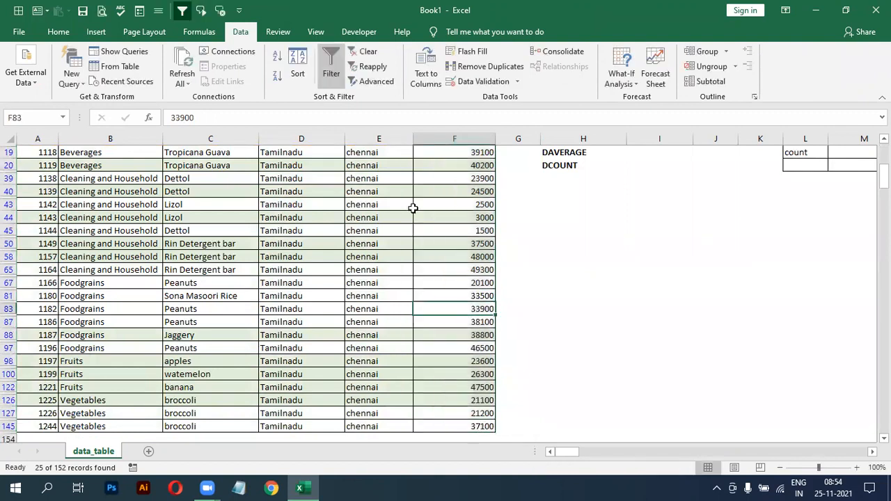
scroll(414, 206, "down", 3)
scroll(413, 207, "up", 5)
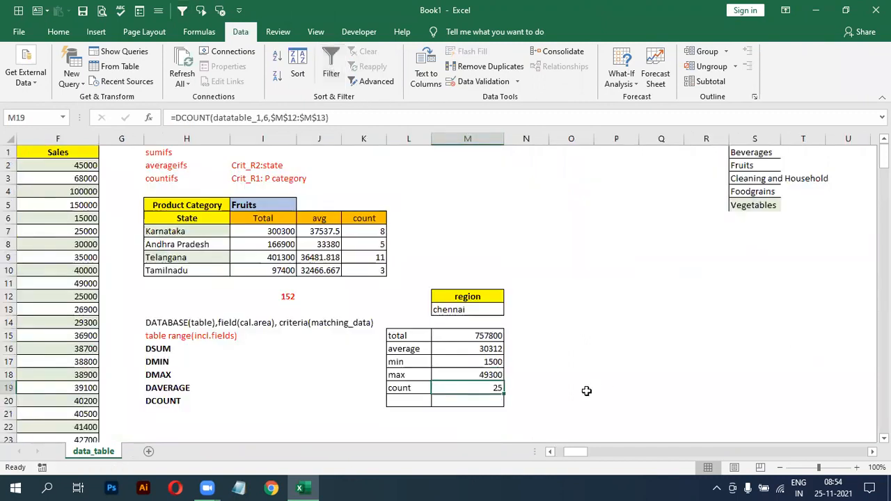
Change the region criterion in M13 to hyderabad
left_click(484, 309)
left_click(478, 297)
left_click(479, 309)
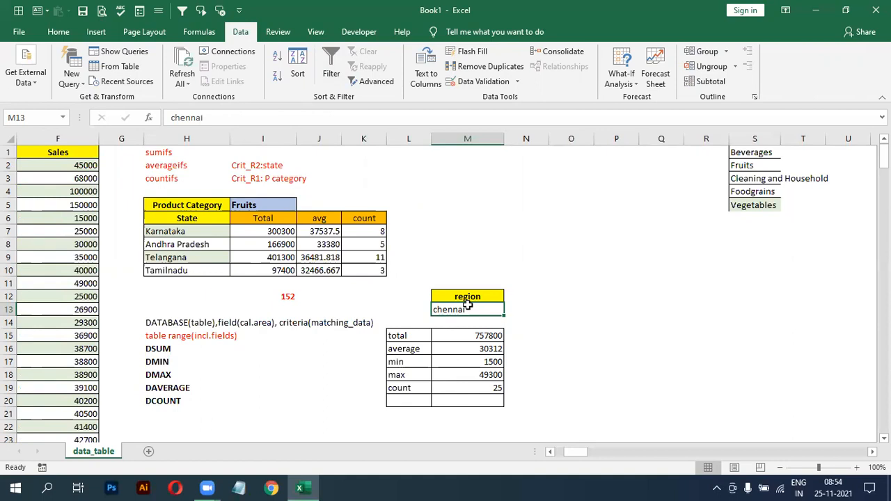
type("hyderabad")
key("Return")
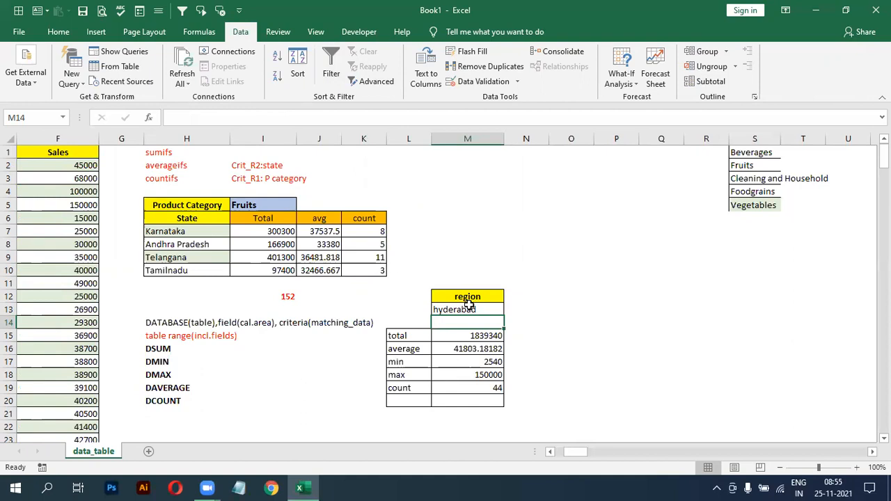
Look back over the source table columns from Sales to P_ID and at the region criteria header in M12
key("Left")
key("Left")
key("Left")
key("Left")
key("Left")
key("Left")
key("Left")
key("Left")
key("Left")
key("Left")
key("Left")
key("Left")
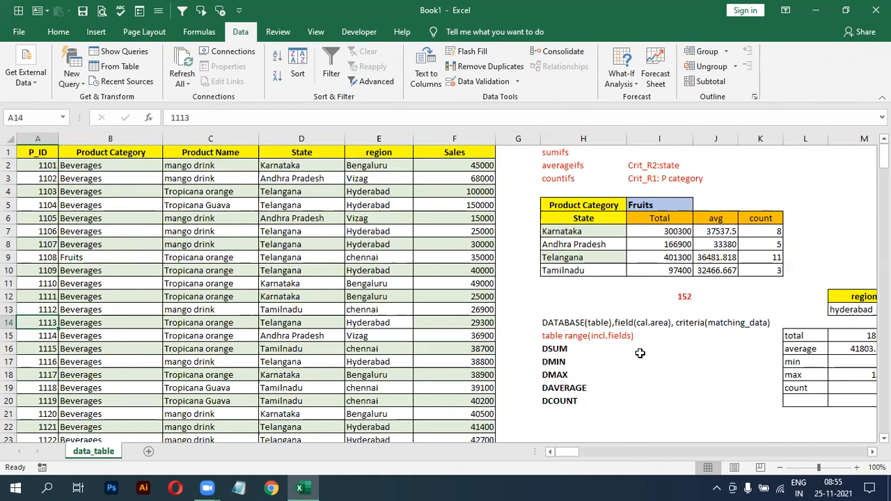
left_click(853, 297)
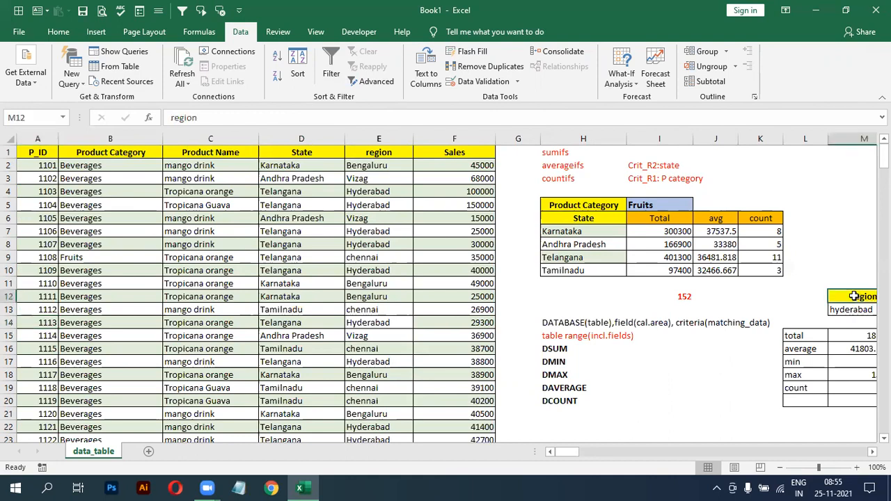
key("Right")
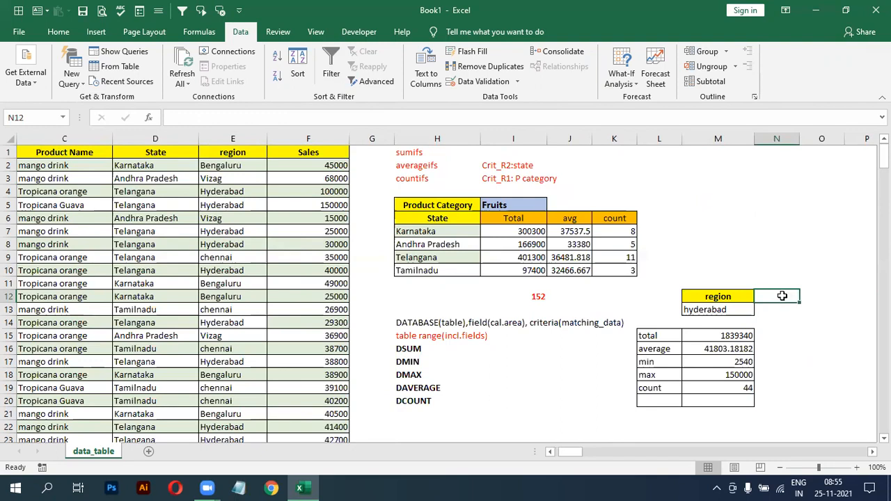
Review the database, field and criteria arguments of the DSUM formula in M15
double_click(712, 338)
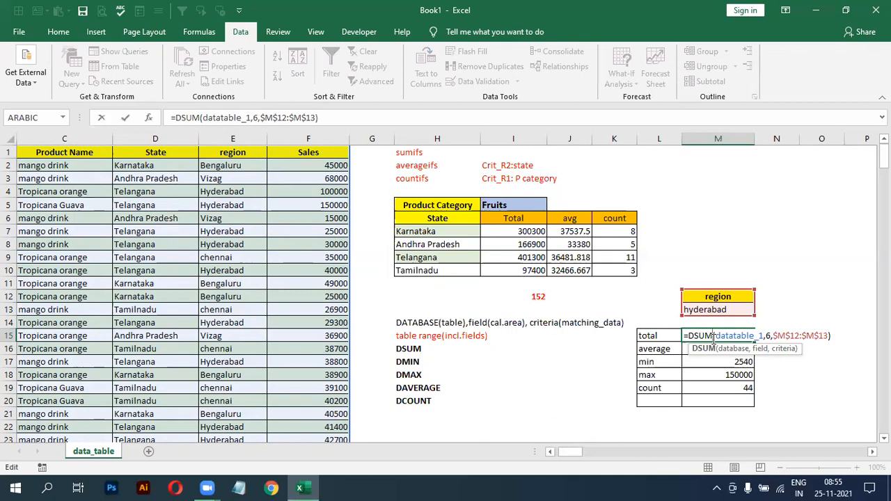
key("ctrl+Return")
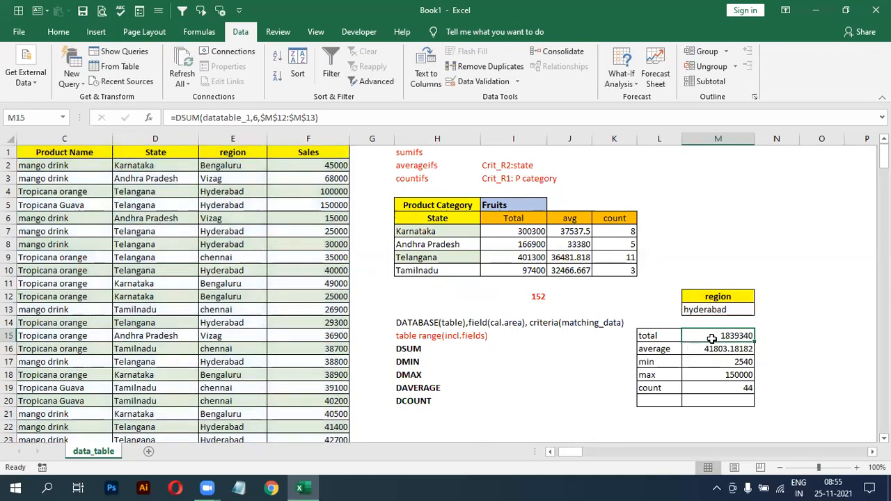
left_click(543, 357)
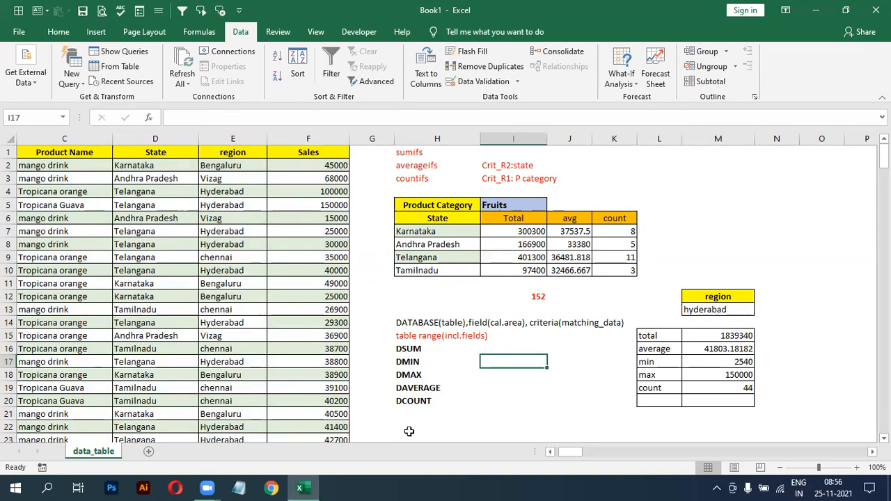
left_click(479, 481)
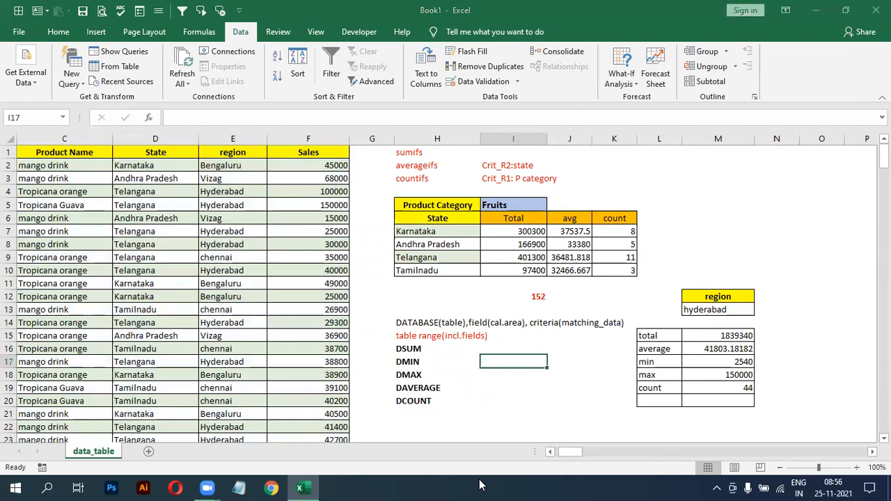